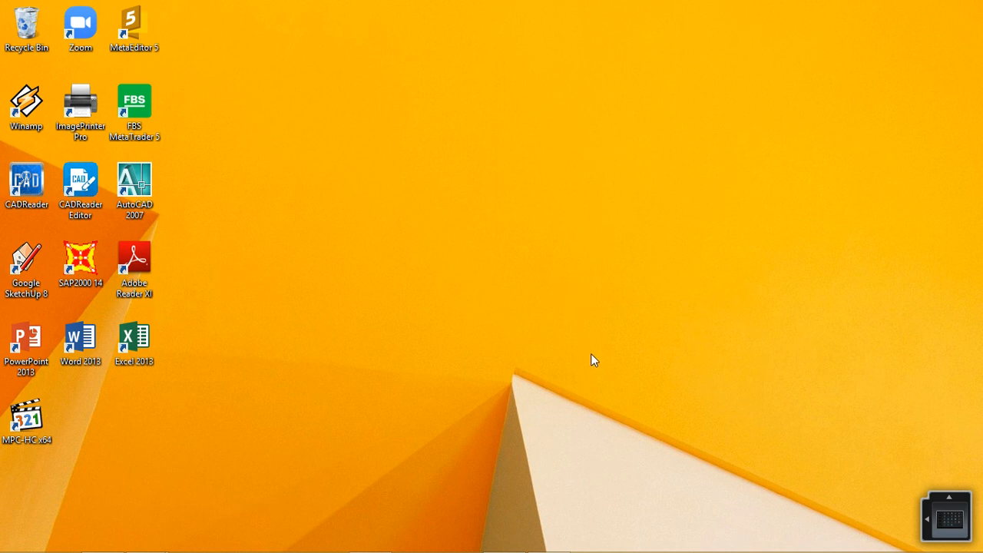
Step: Switch to the rangka batang workbook in Excel and review sheet contoh 1's truss diagram, input loads and member force table
mouse_move(582, 547)
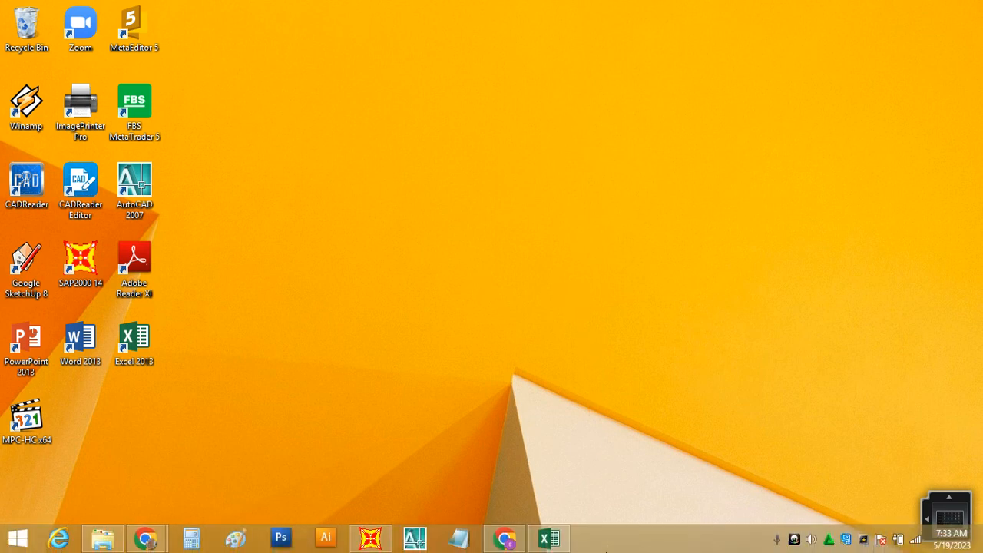
left_click(550, 540)
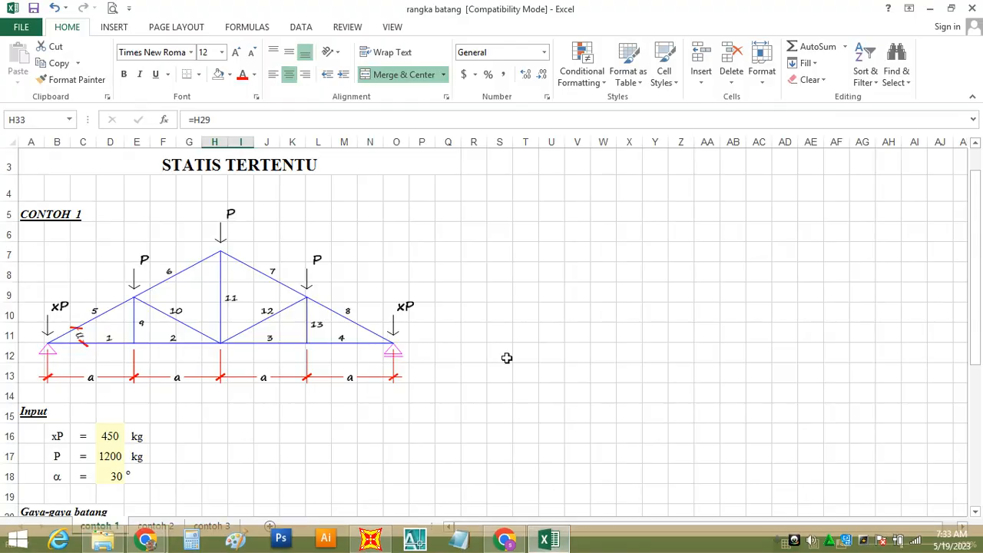
scroll(504, 350, "up", 1)
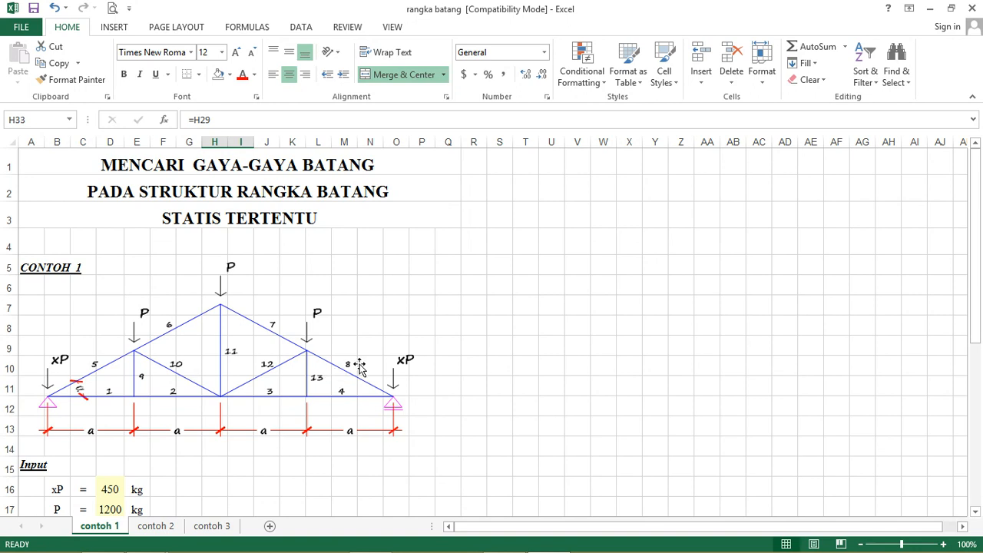
scroll(360, 367, "down", 1)
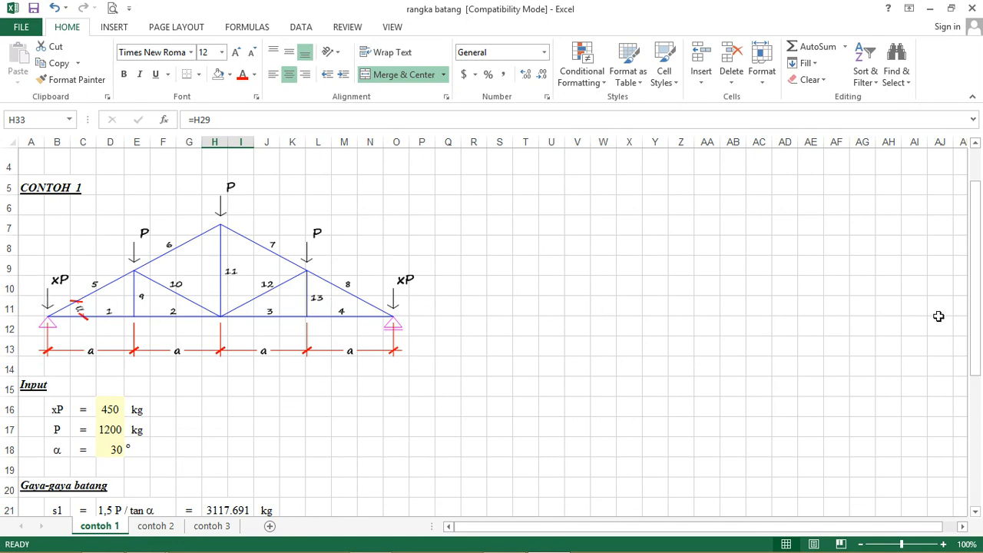
left_click_drag(977, 298, 981, 421)
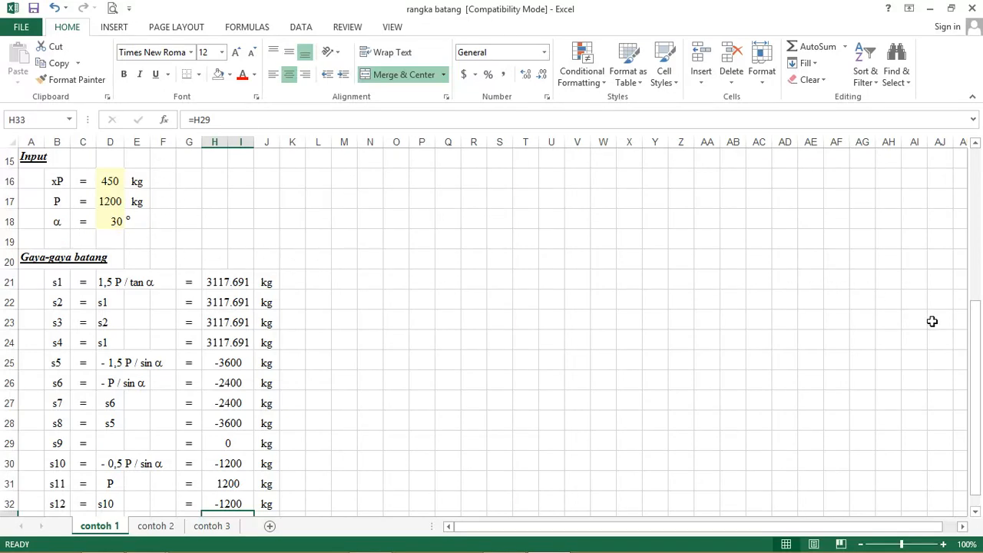
left_click_drag(975, 338, 978, 370)
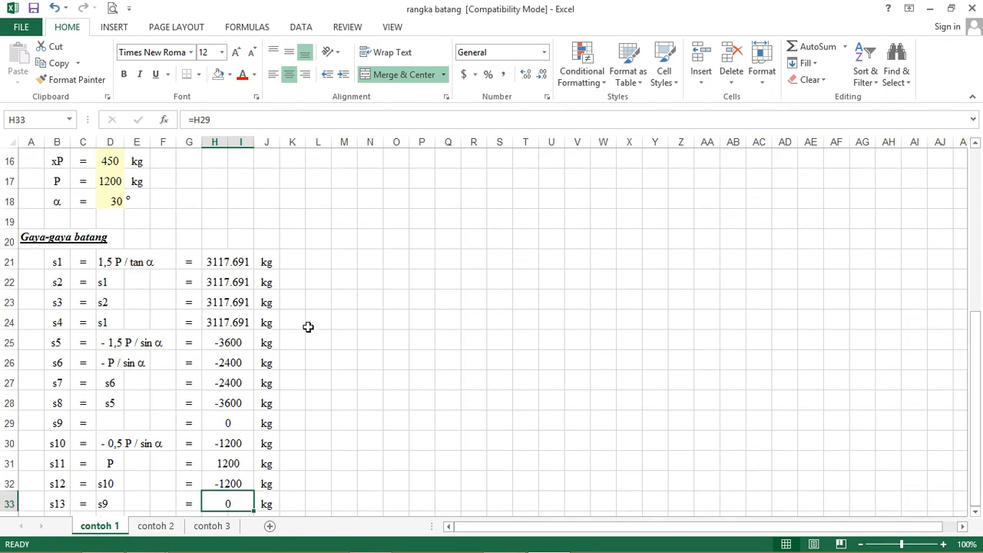
scroll(395, 287, "up", 3)
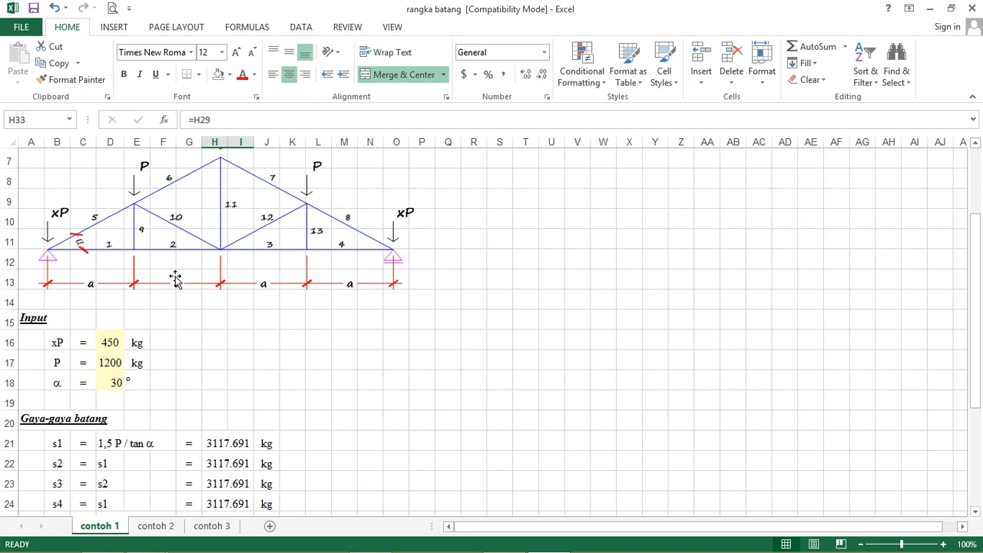
left_click_drag(978, 280, 982, 387)
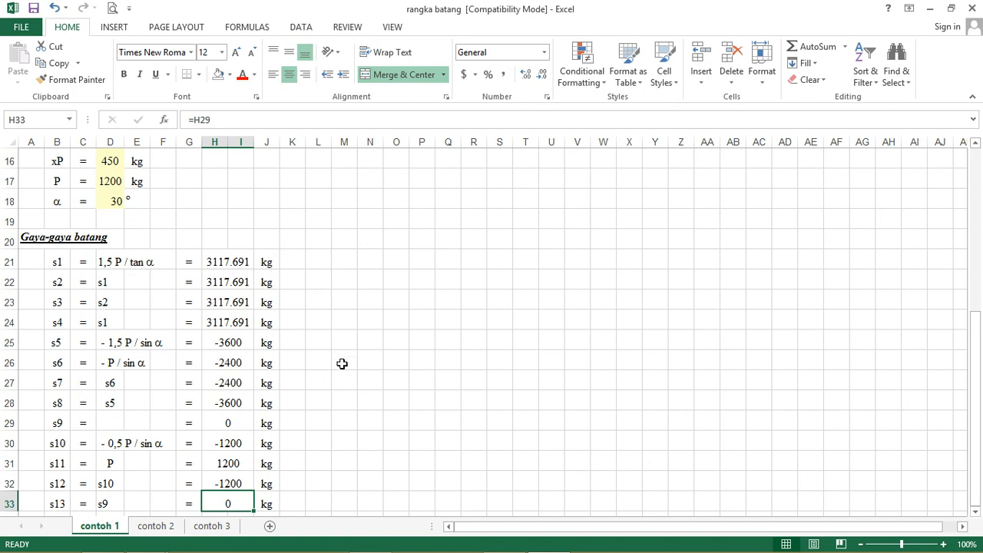
Step: Inspect the formulas behind the member forces s1 to s13 in cells H21 to H33
left_click(227, 262)
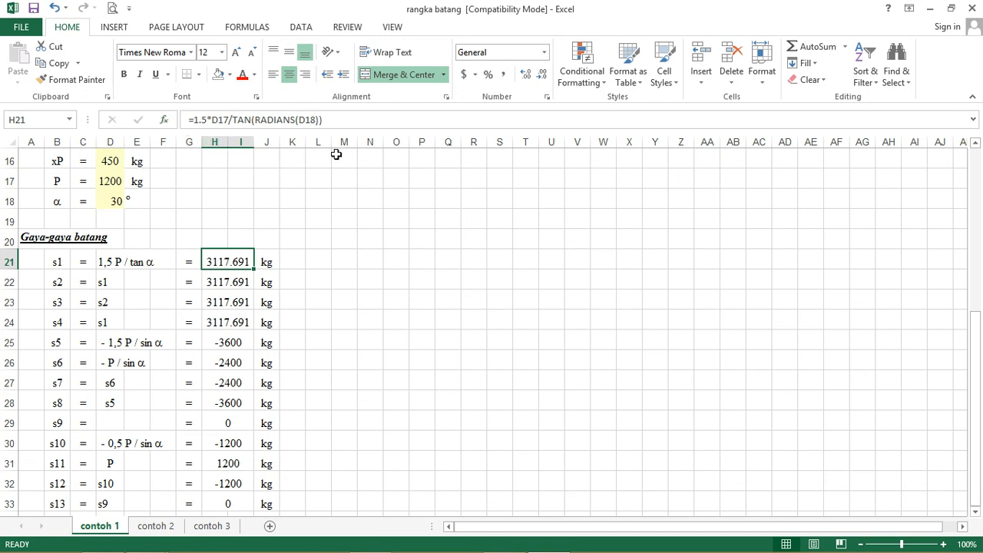
left_click(234, 282)
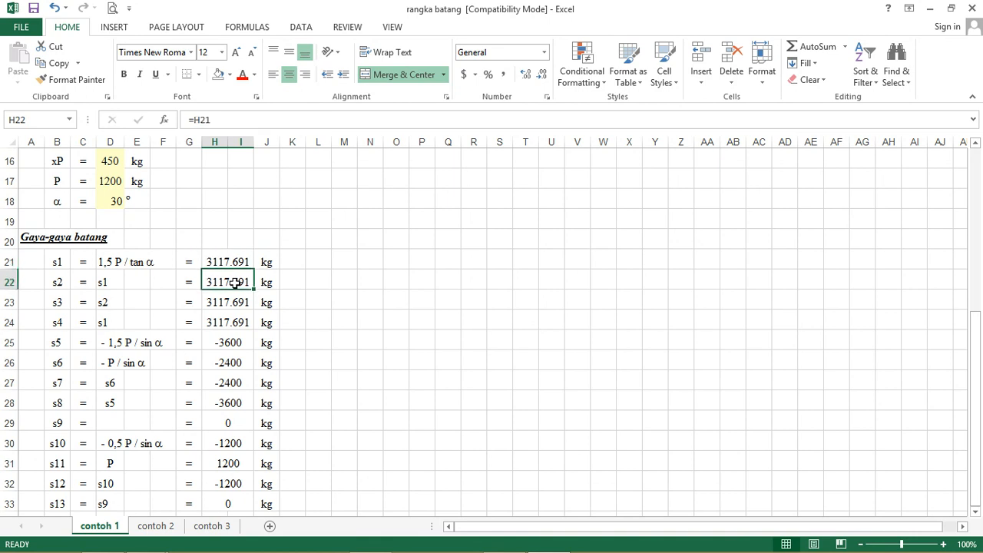
left_click(234, 304)
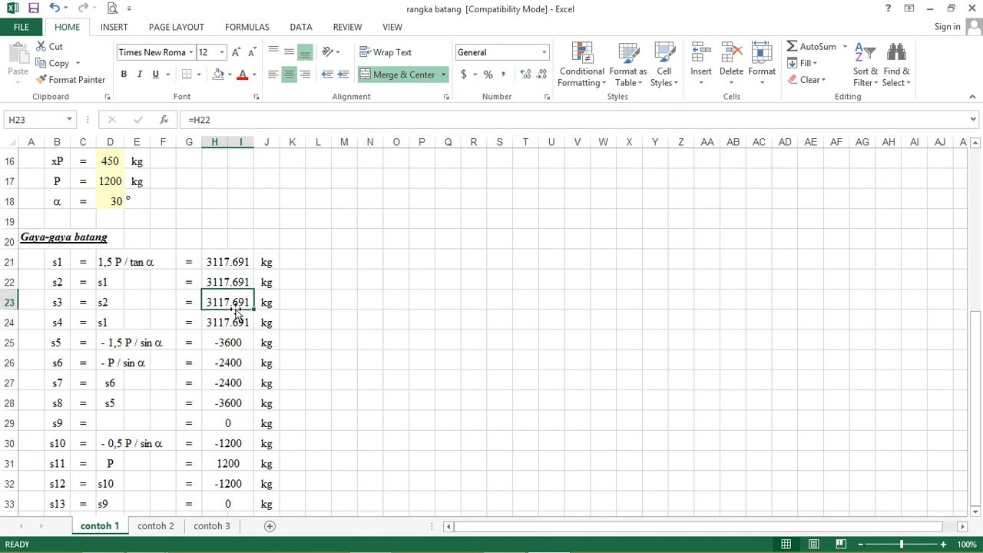
left_click(234, 322)
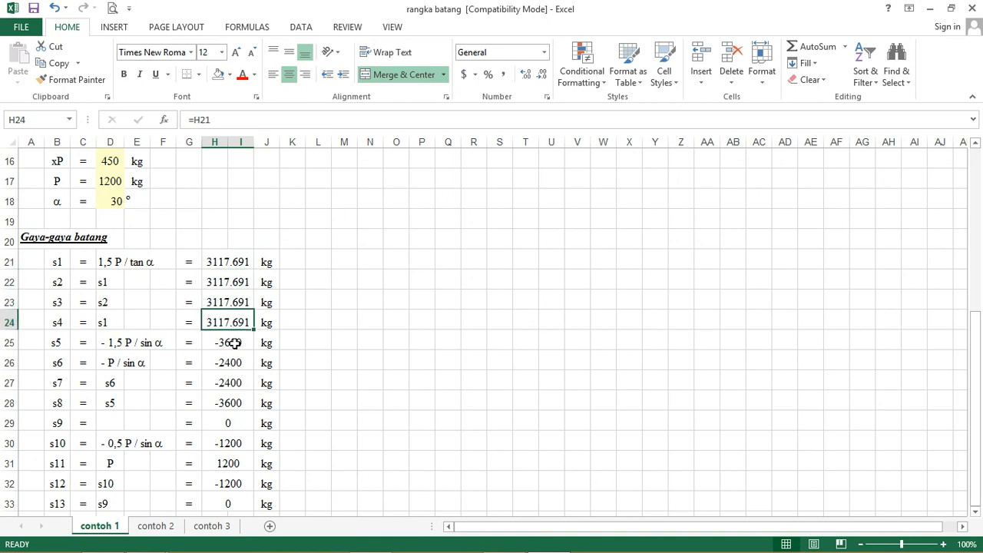
left_click(234, 343)
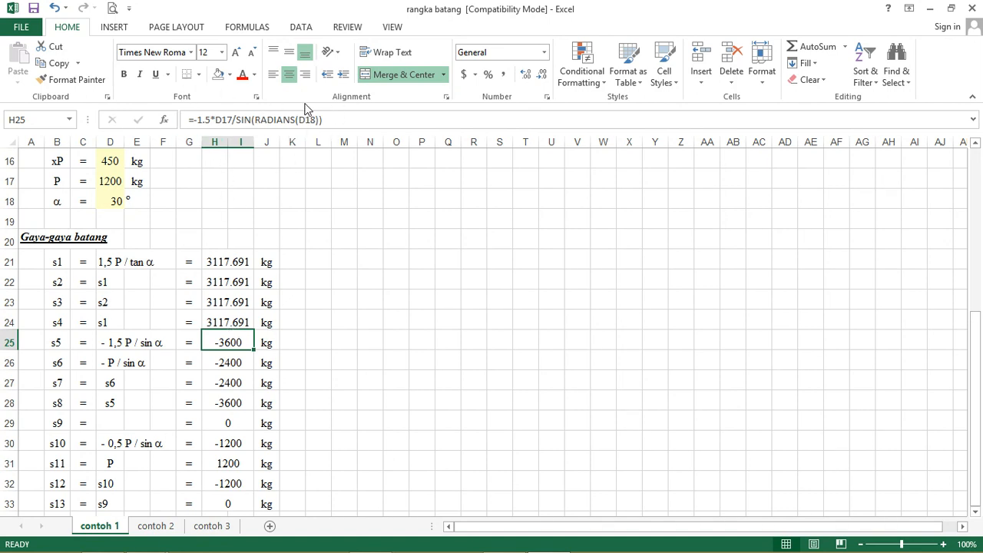
left_click(229, 364)
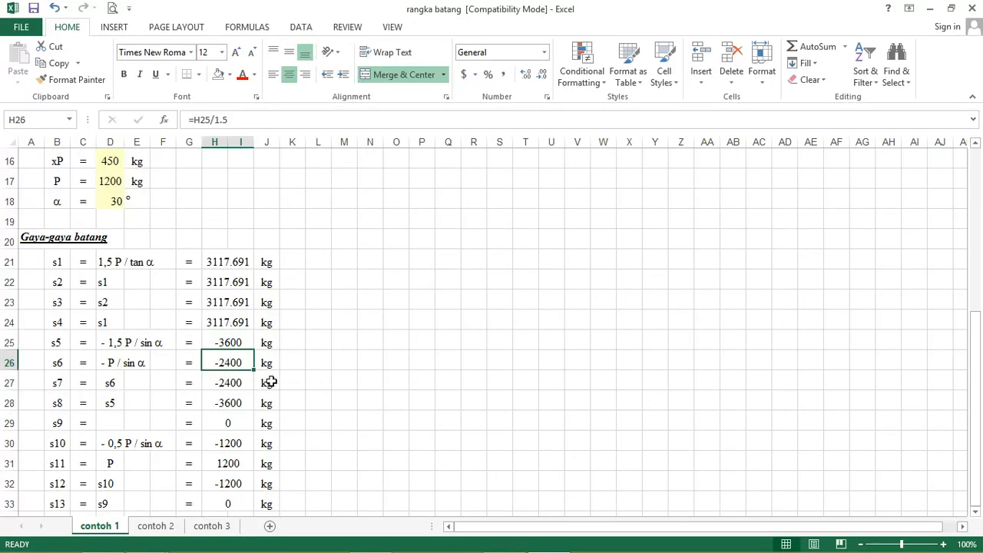
left_click(235, 384)
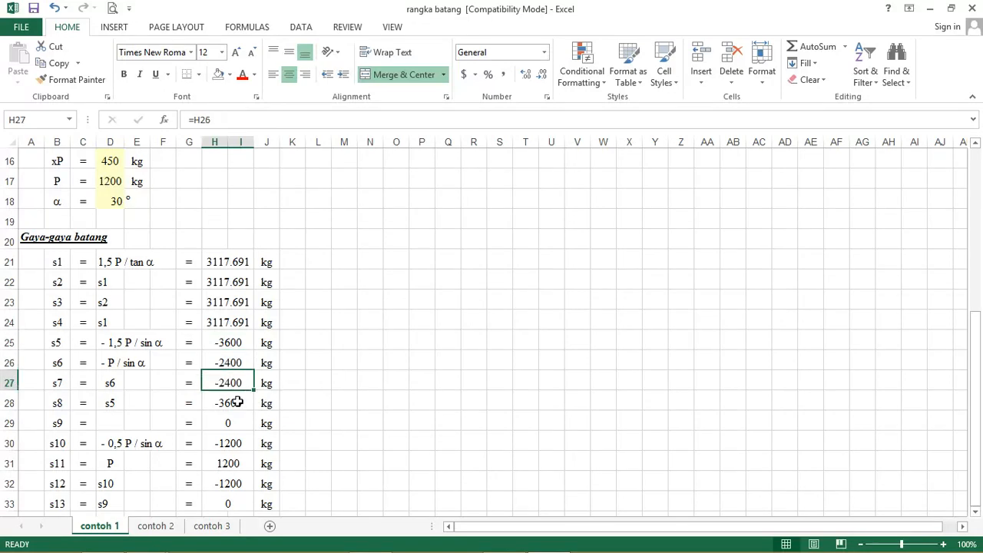
left_click(238, 402)
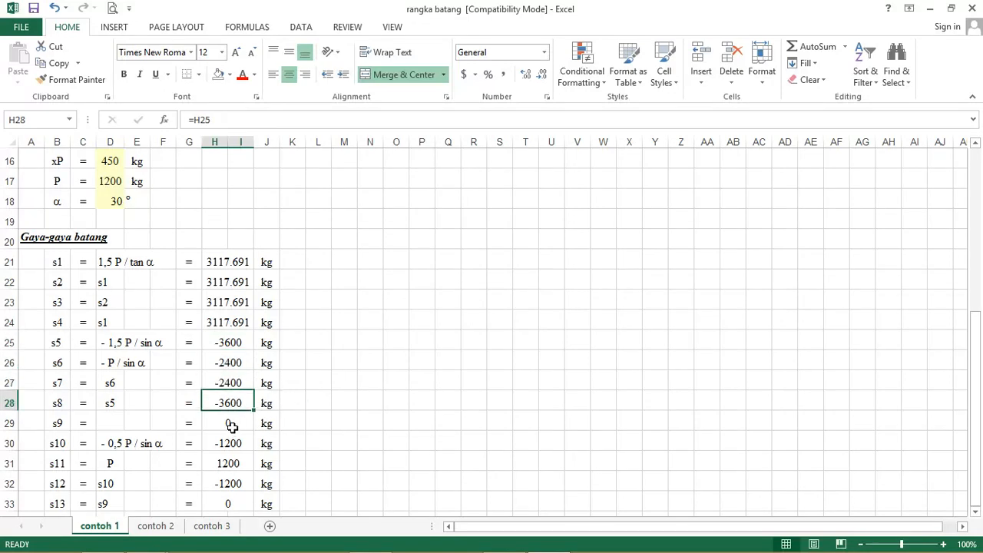
left_click(231, 425)
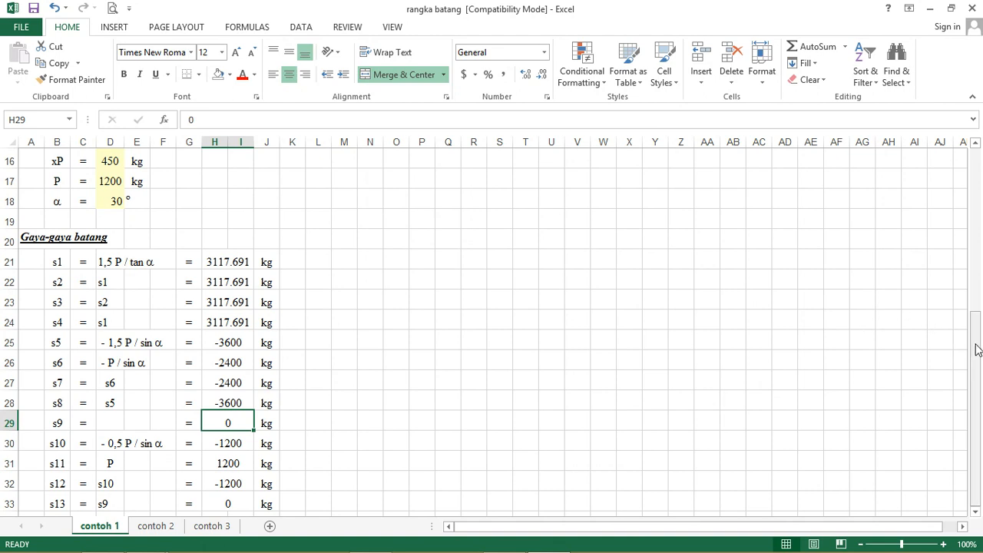
left_click(238, 444)
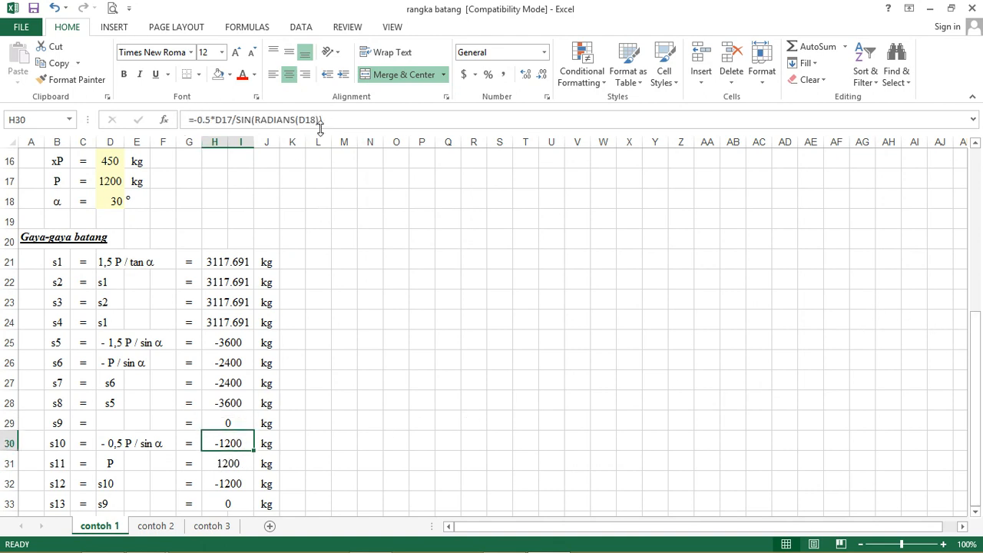
left_click(239, 464)
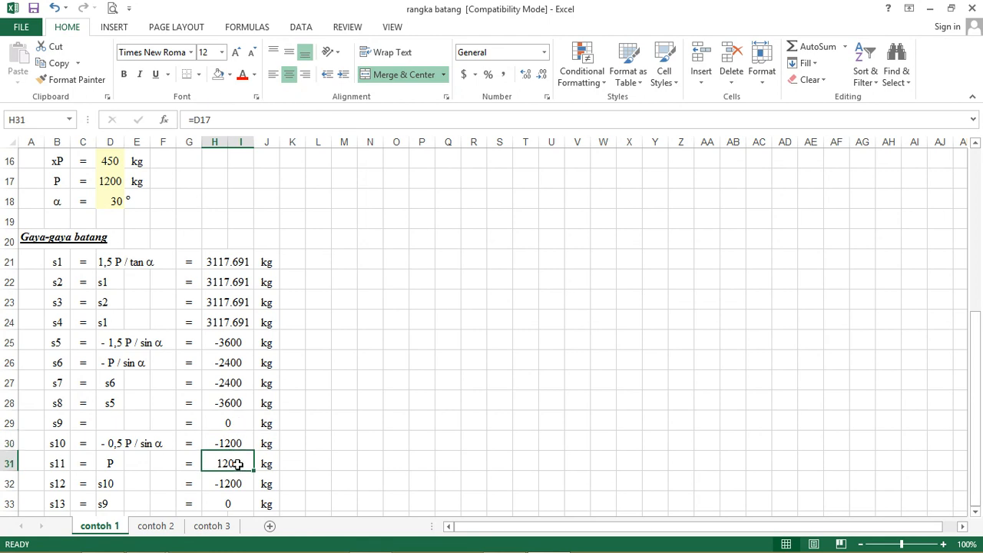
left_click(232, 485)
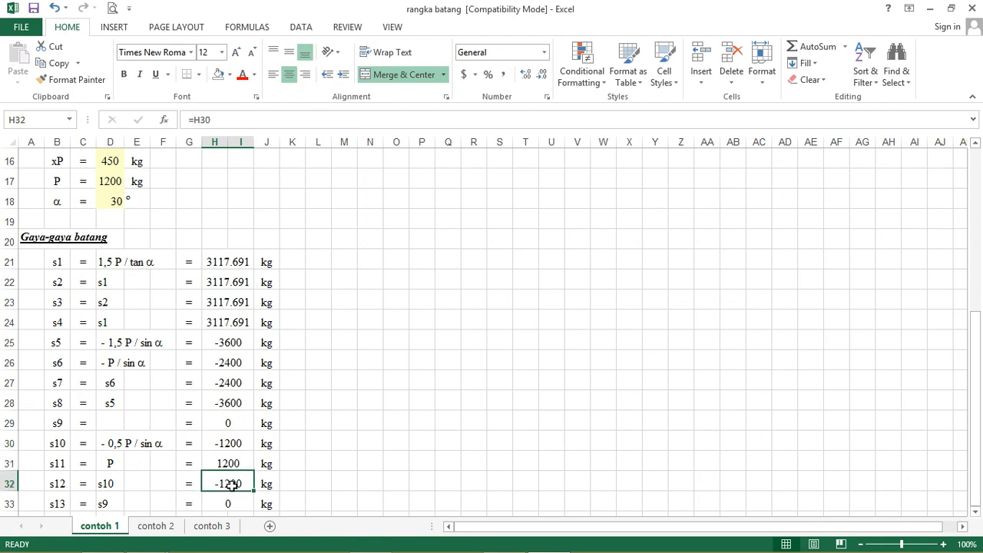
left_click(241, 503)
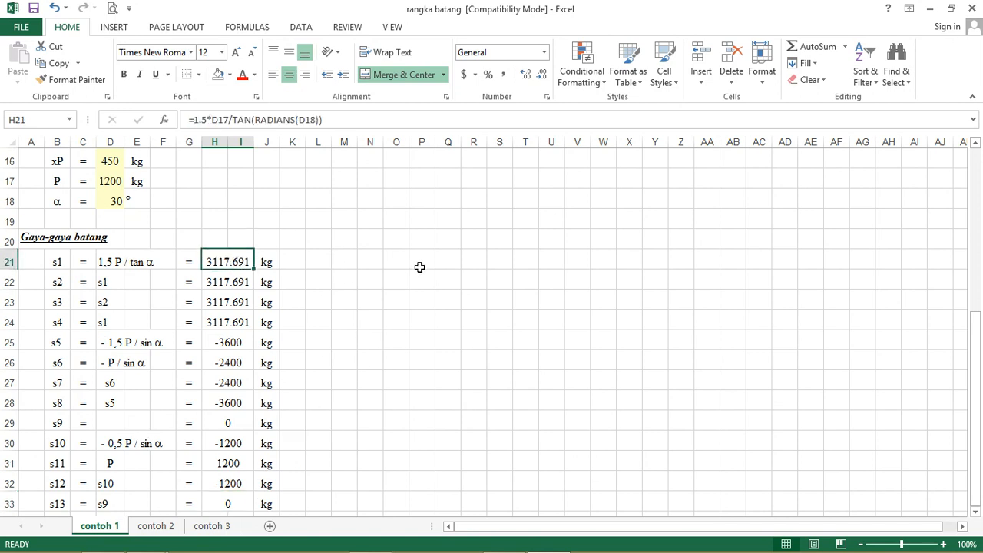
Step: Compare the truss diagram and input values of contoh 1 with the listed member forces
scroll(419, 267, "up", 3)
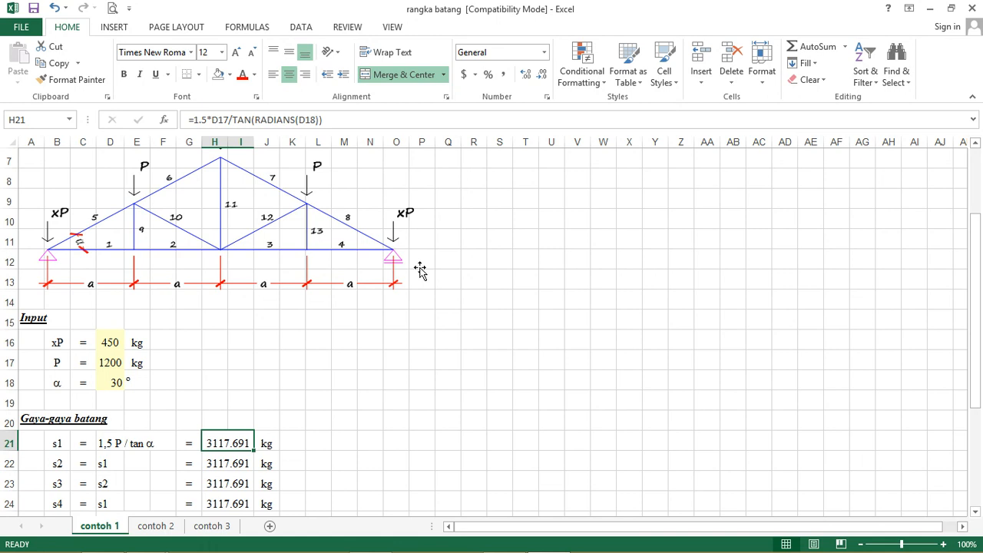
scroll(420, 269, "down", 4)
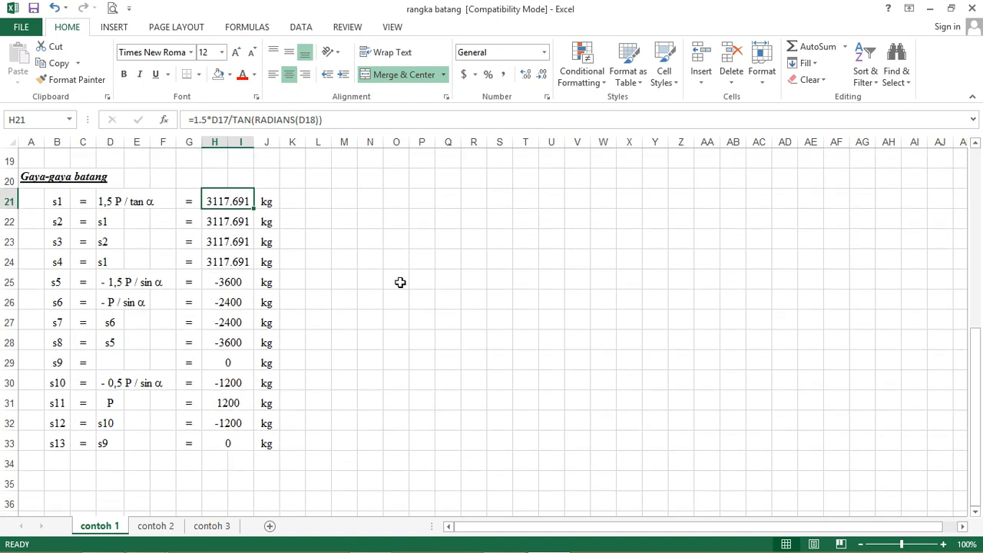
scroll(398, 286, "up", 1)
scroll(397, 286, "up", 2)
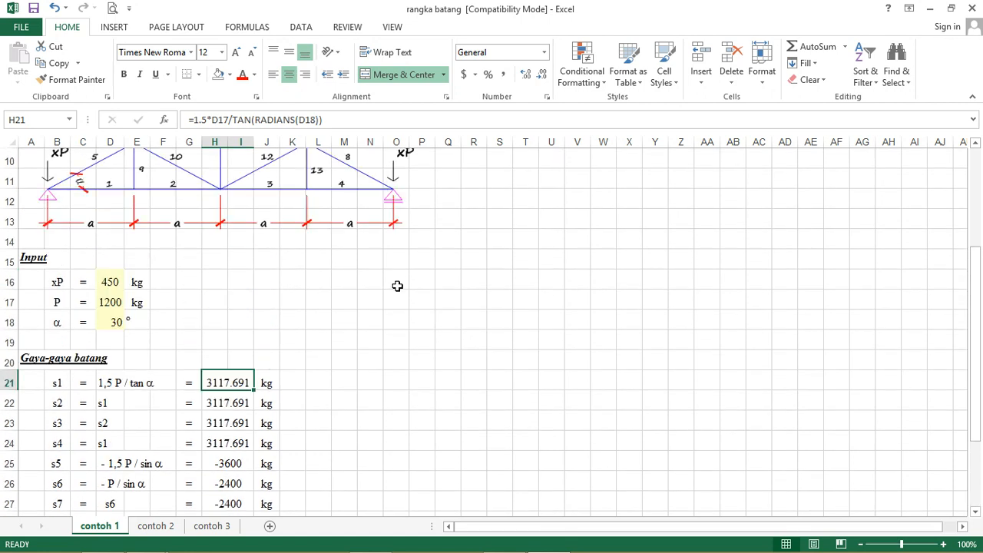
scroll(398, 286, "up", 2)
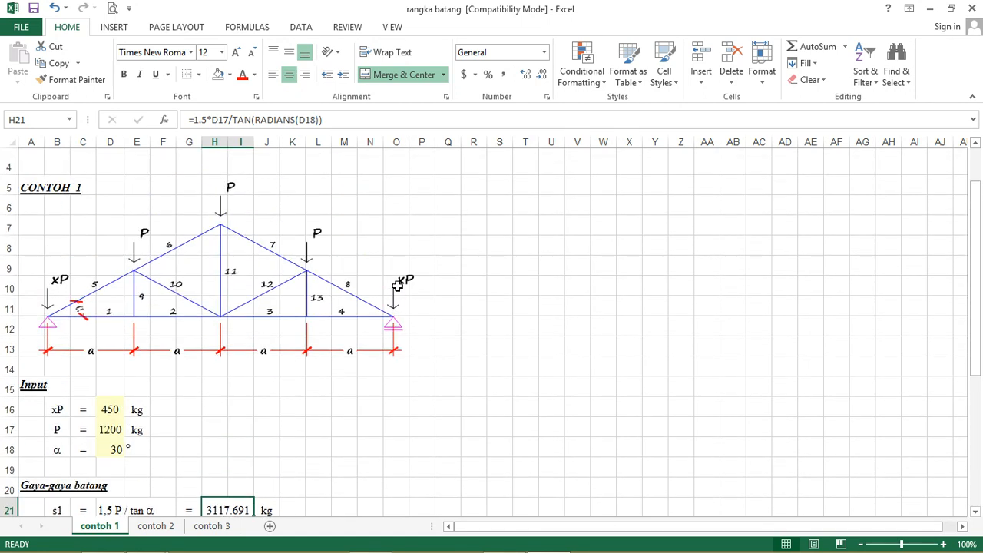
scroll(397, 285, "down", 5)
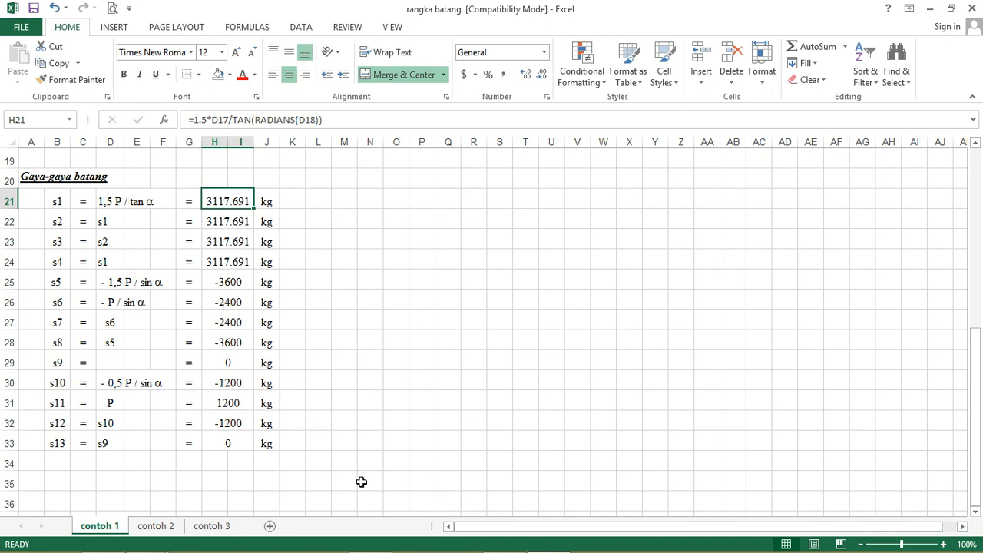
Step: Switch to SAP2000, open the KD1 model file and hide the coordinate axes in the truss view
left_click(370, 539)
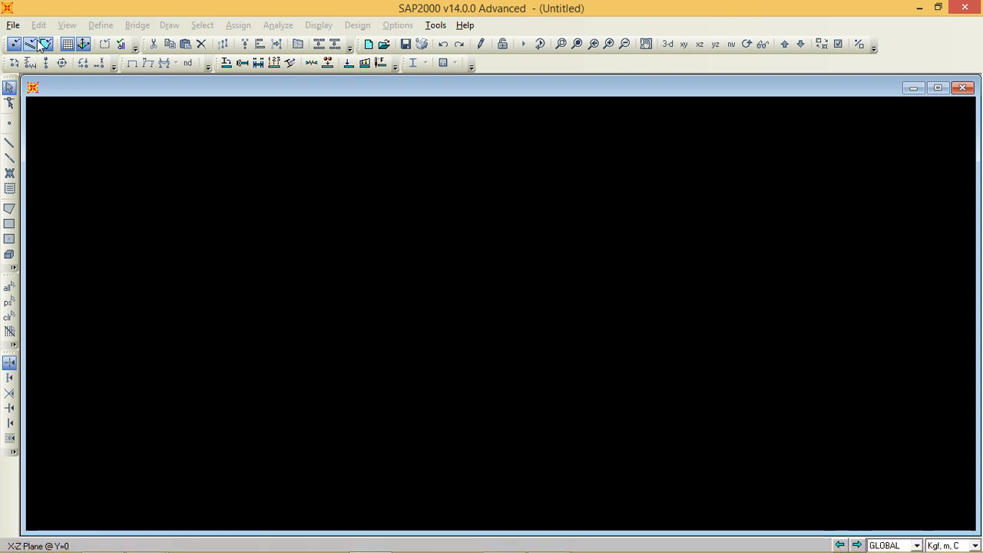
left_click(383, 45)
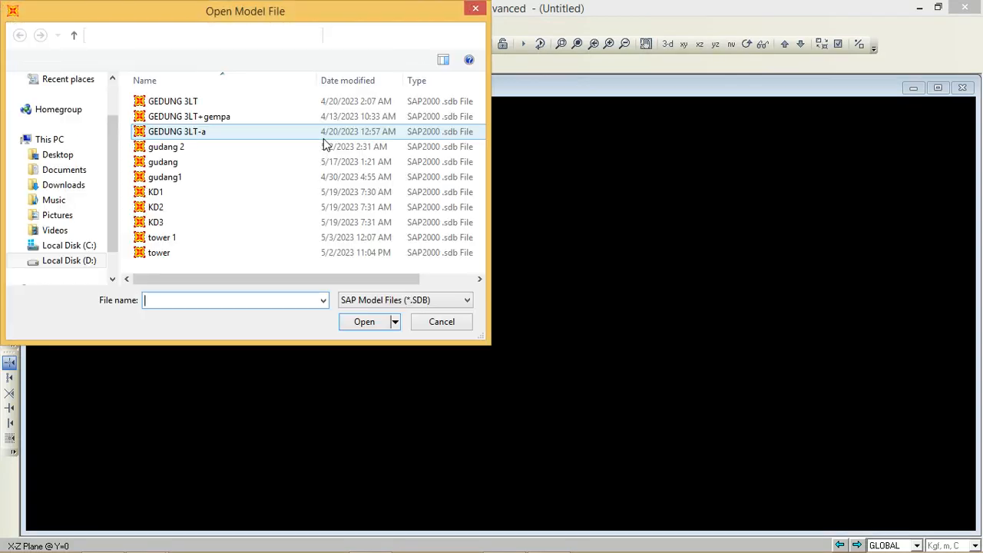
left_click(216, 196)
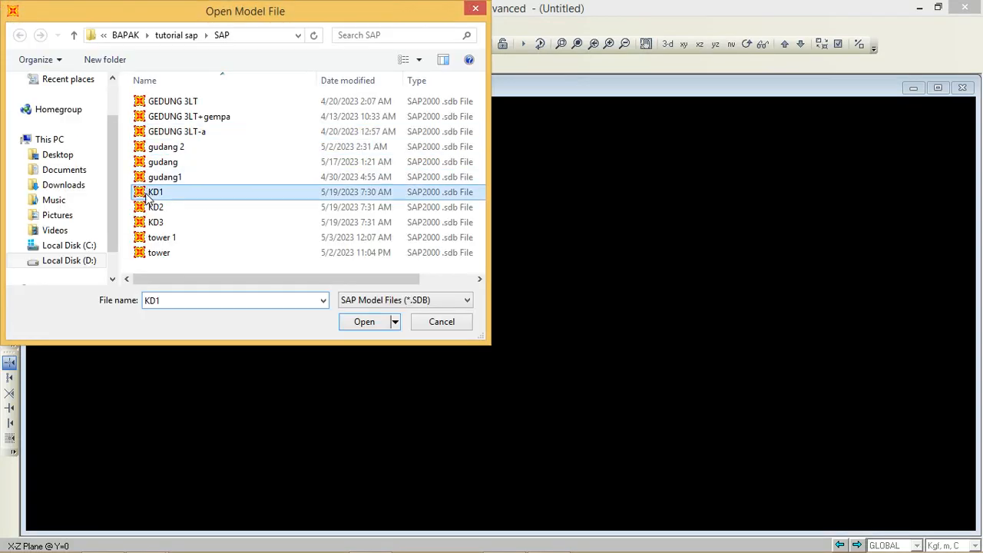
left_click(365, 321)
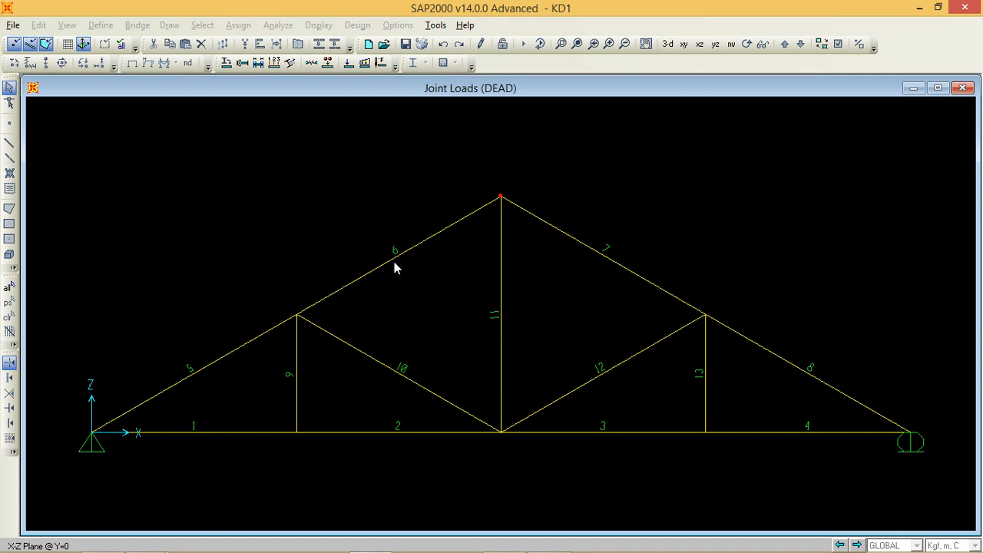
left_click(67, 26)
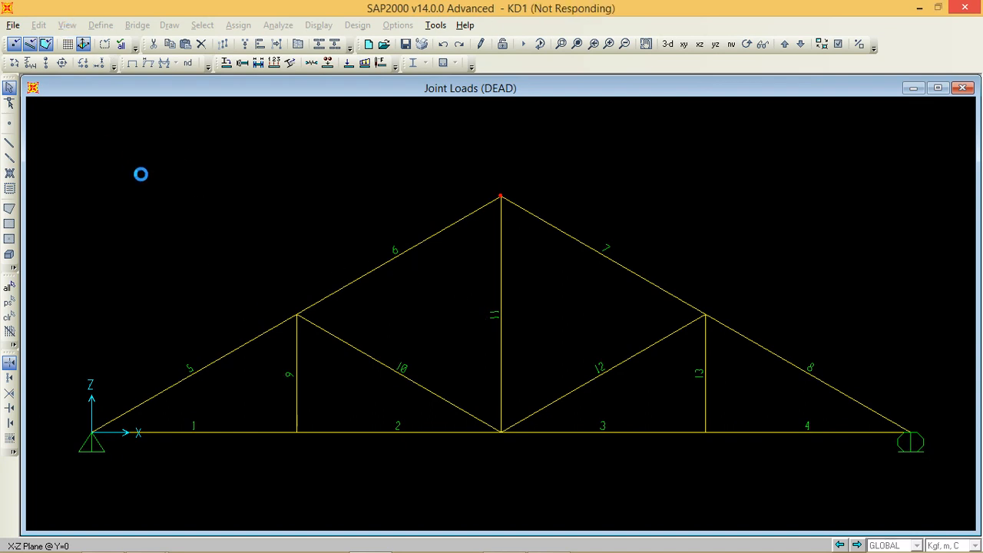
left_click(116, 301)
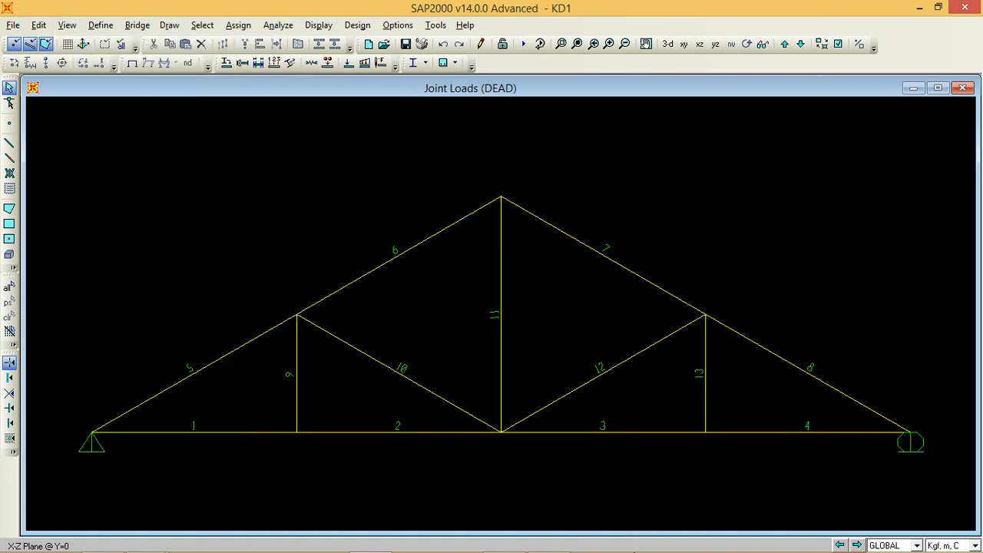
Step: Try arranging the SAP2000 and Excel windows side by side, and maximize SAP2000 again
right_click(606, 544)
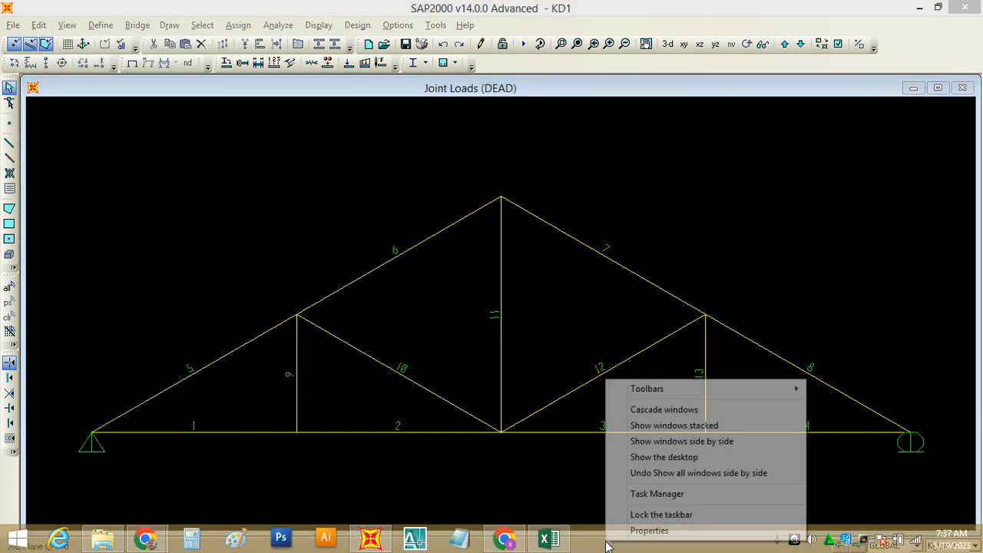
left_click(694, 444)
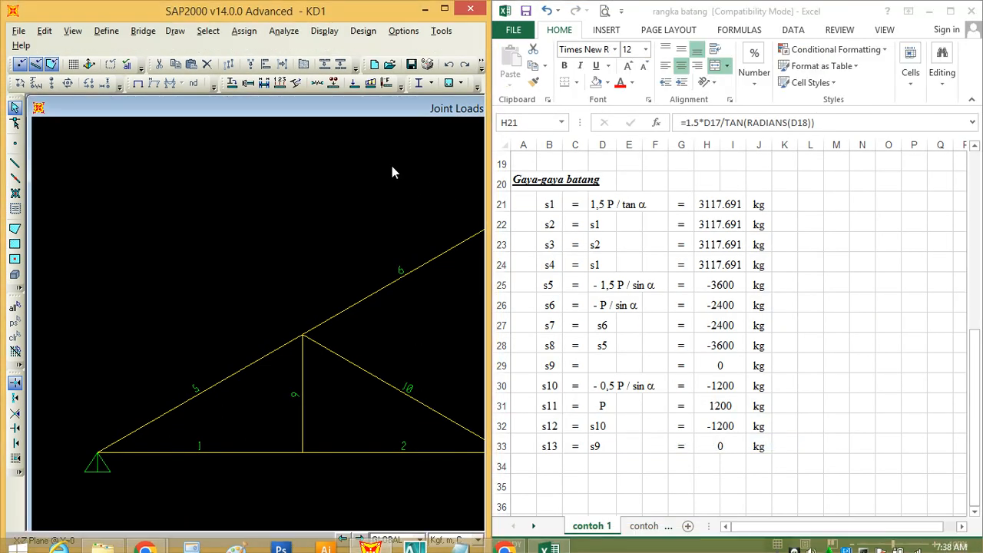
left_click(444, 9)
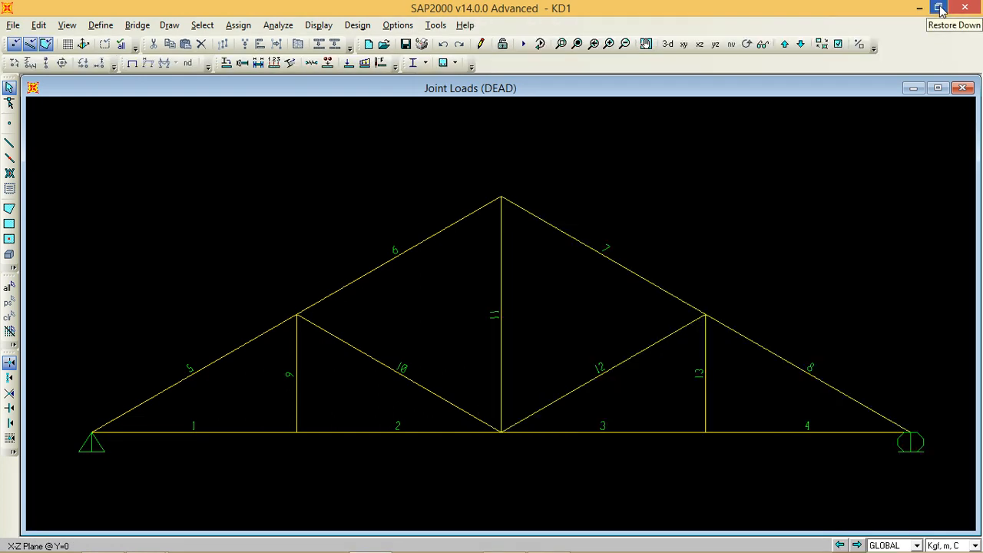
Step: Place SAP2000 beside the Excel workbook, with the whole truss fitted in its maximized model view
left_click(938, 88)
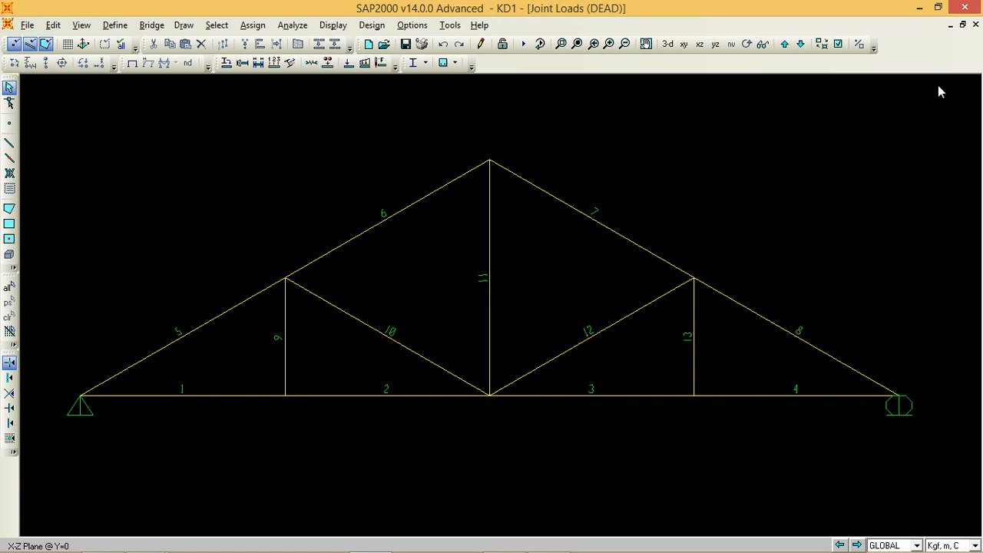
left_click(939, 9)
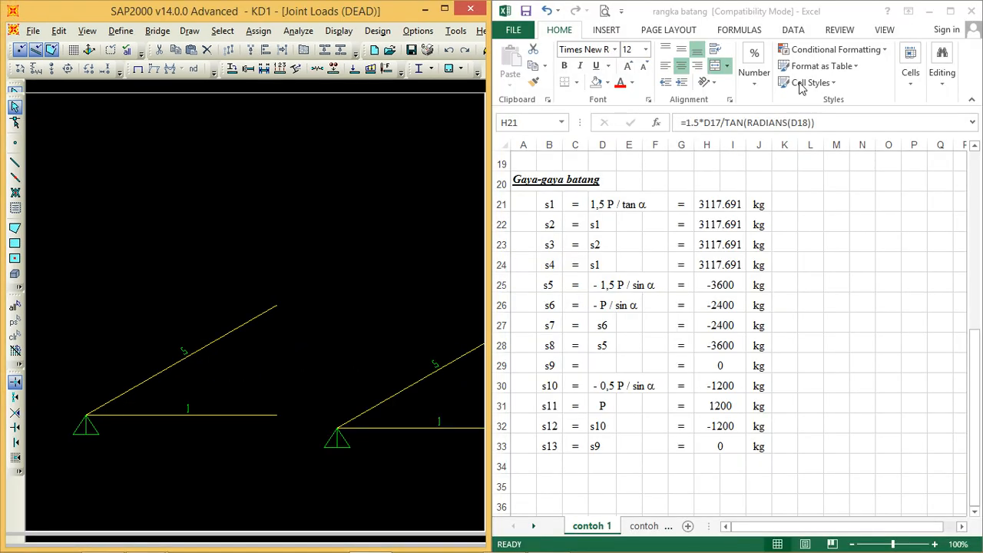
left_click(87, 31)
left_click(127, 162)
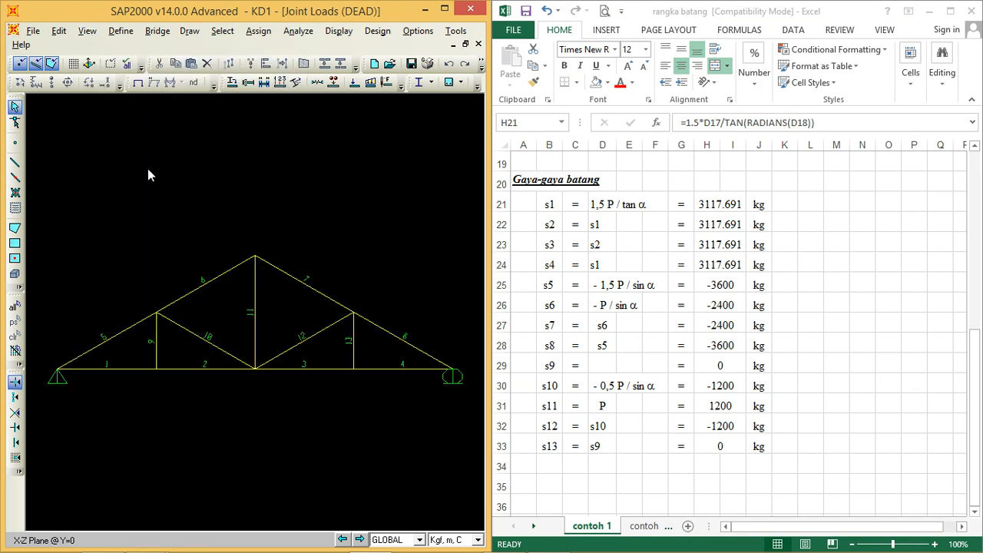
Step: Apply a DEAD joint force of -450 kgf in global Z to the two support joints, matching xP in contoh 1
left_click_drag(976, 359, 978, 220)
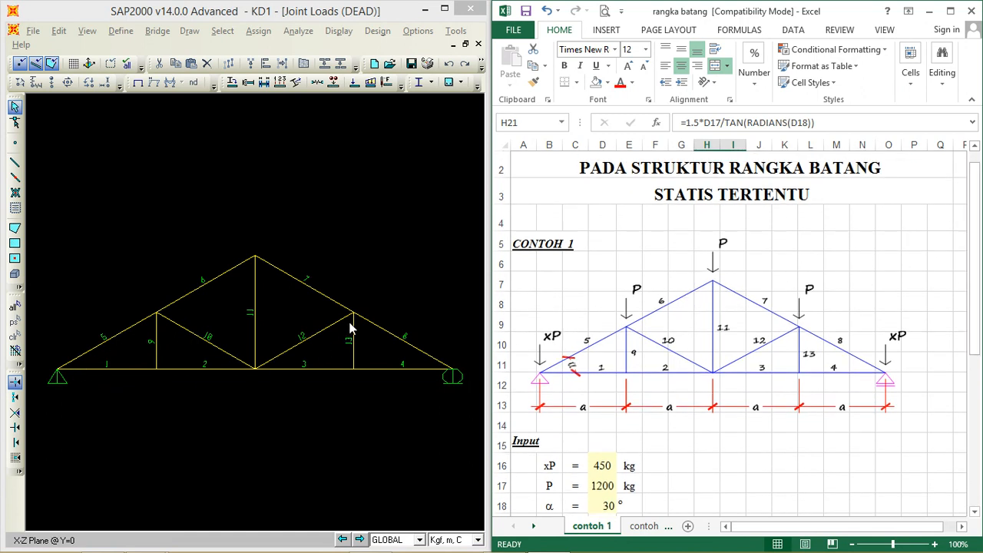
left_click_drag(976, 314, 975, 313)
left_click(54, 375)
left_click(53, 374)
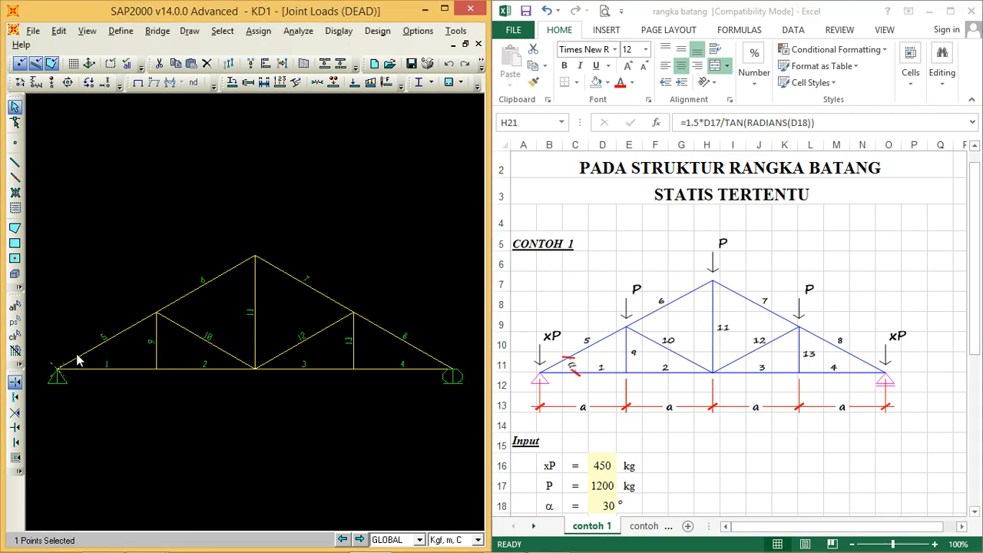
left_click(456, 373)
left_click(68, 82)
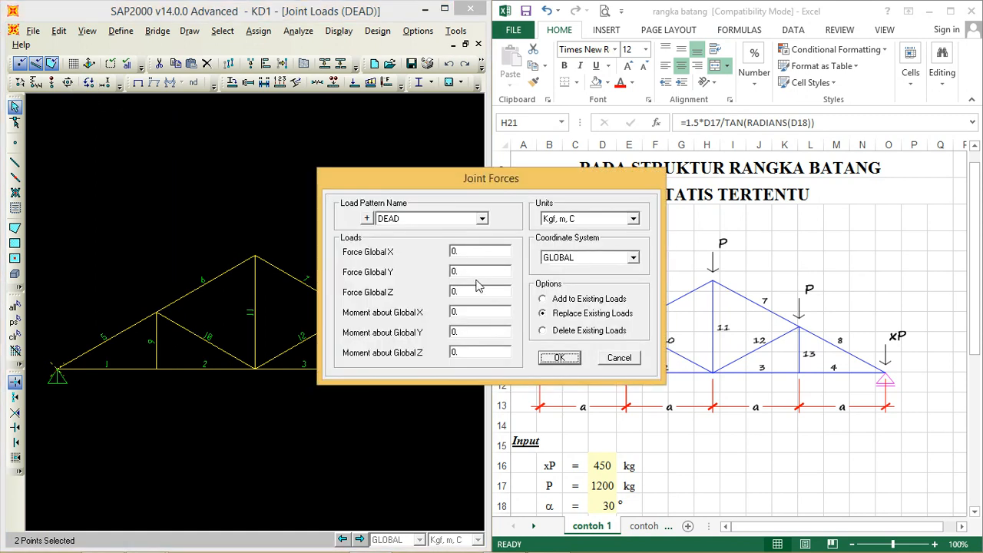
double_click(477, 291)
type("-450")
left_click(561, 358)
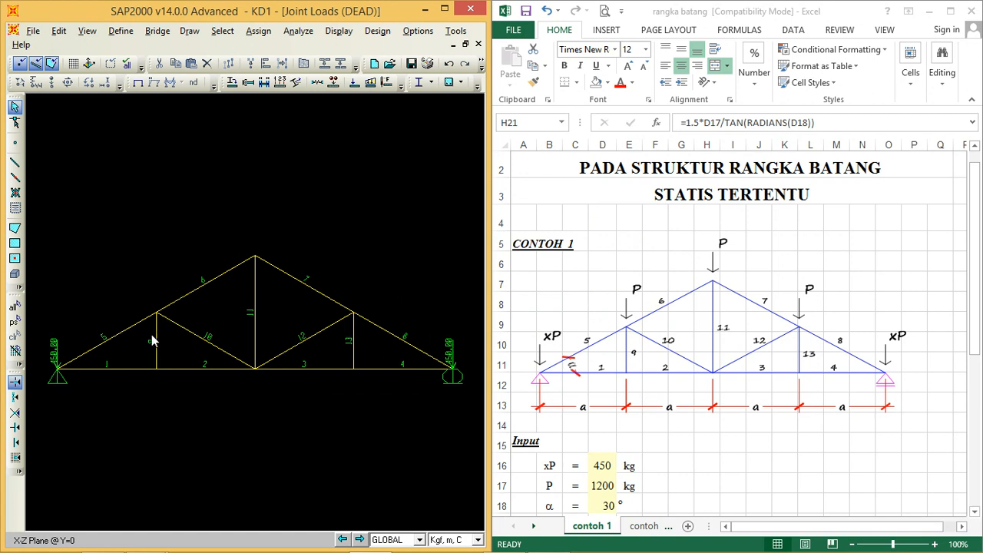
Step: Apply a DEAD joint force of -1200 kgf in global Z to the three top chord joints
left_click_drag(130, 347, 377, 209)
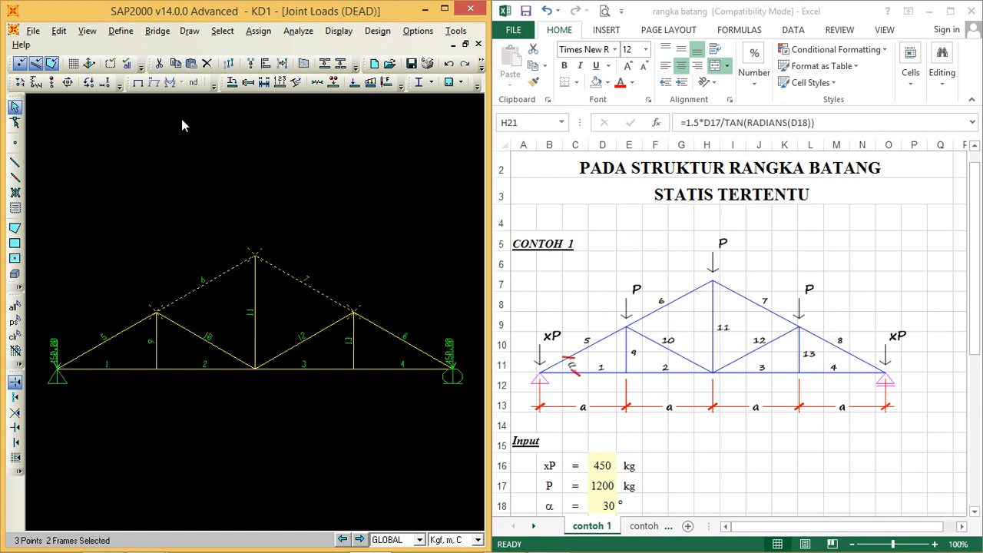
left_click(90, 83)
double_click(474, 289)
type("-1200")
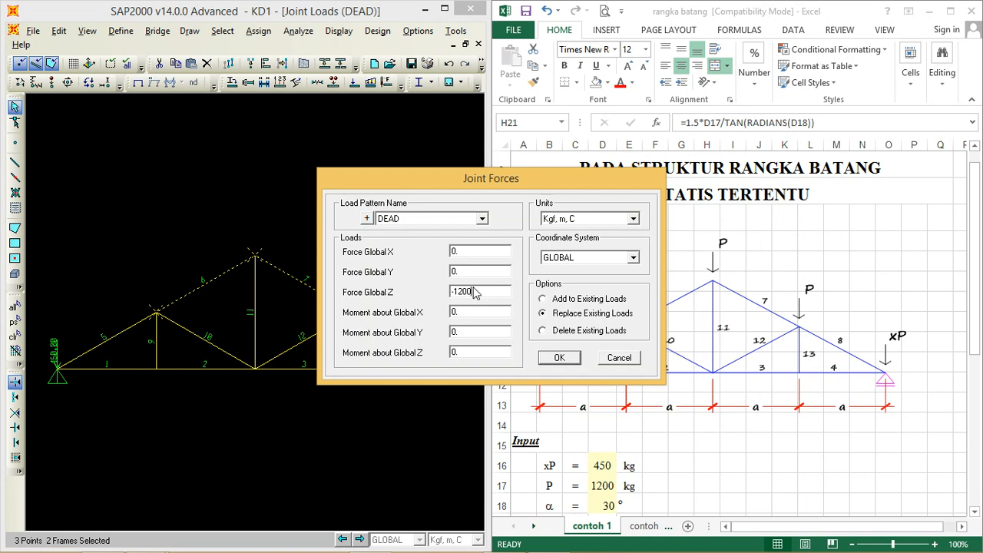
left_click(560, 358)
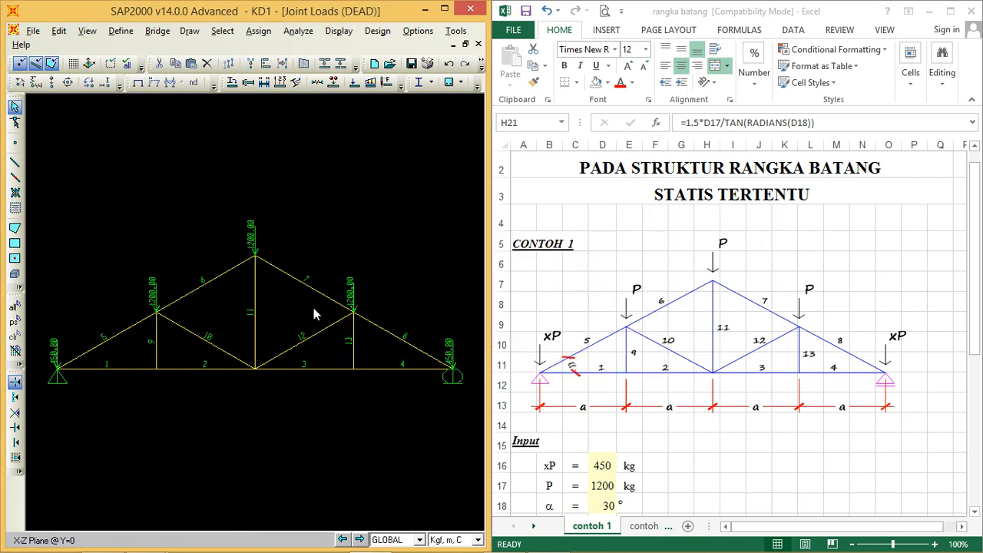
Step: Run the analysis of the truss for the DEAD load case only
left_click(298, 30)
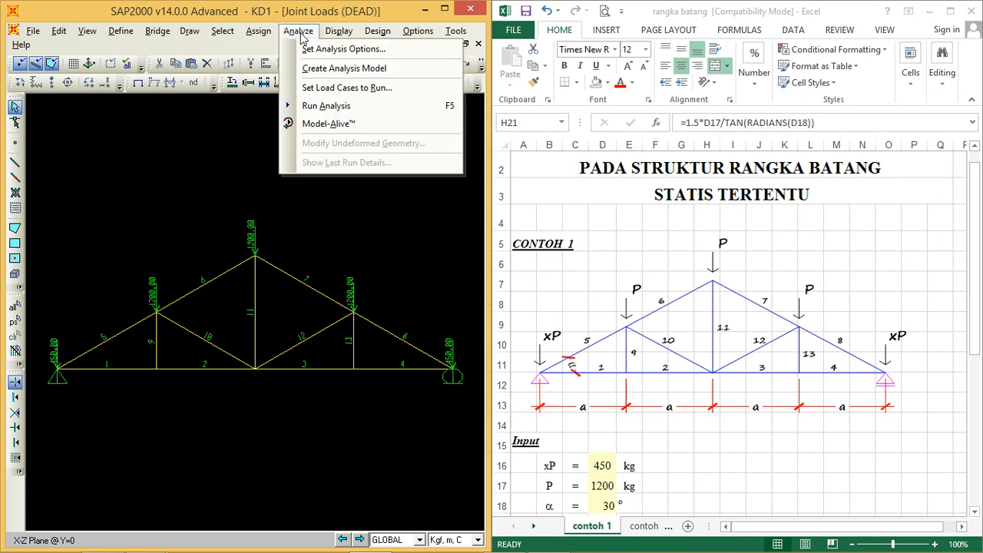
left_click(317, 112)
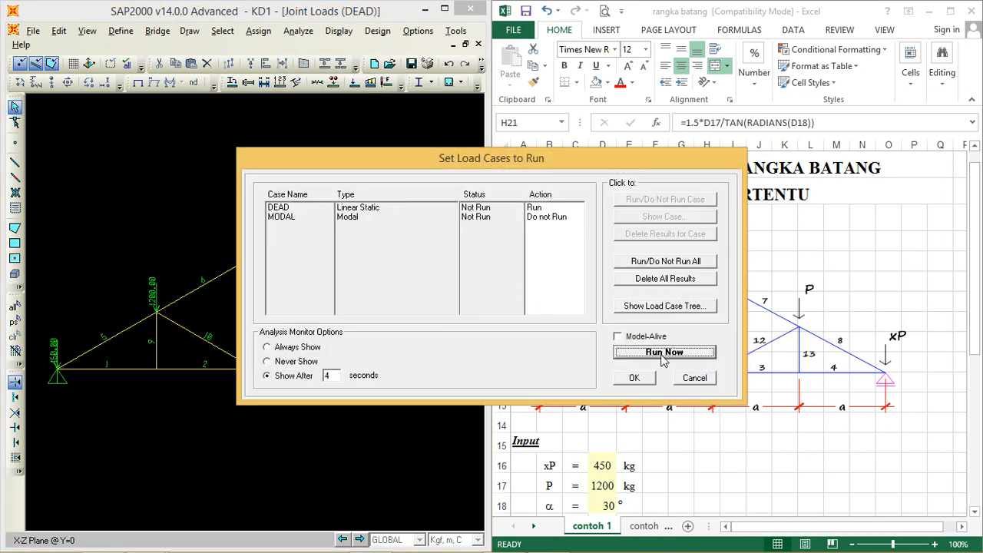
left_click(662, 352)
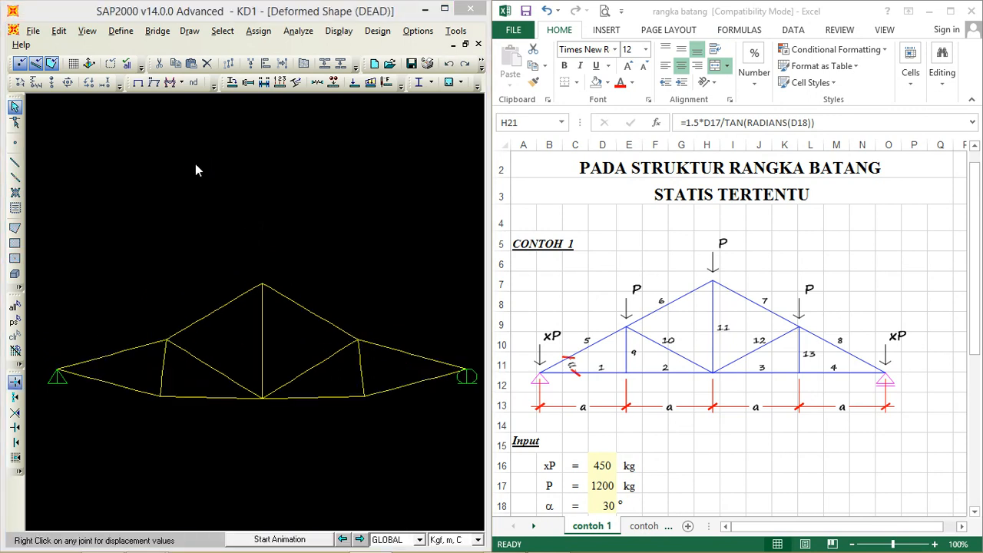
Step: Display the frame axial force diagram for the DEAD case with values shown on the diagram
left_click(182, 83)
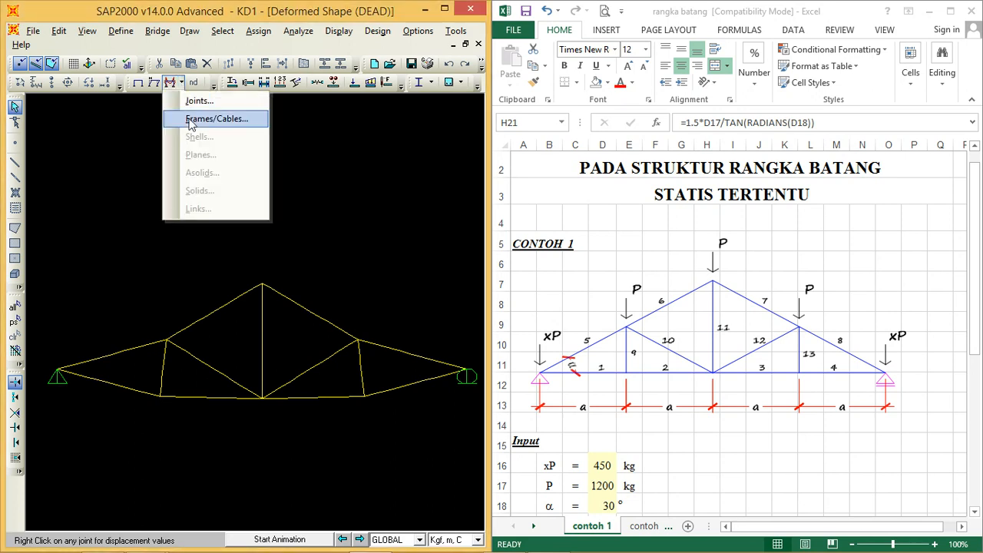
left_click(196, 118)
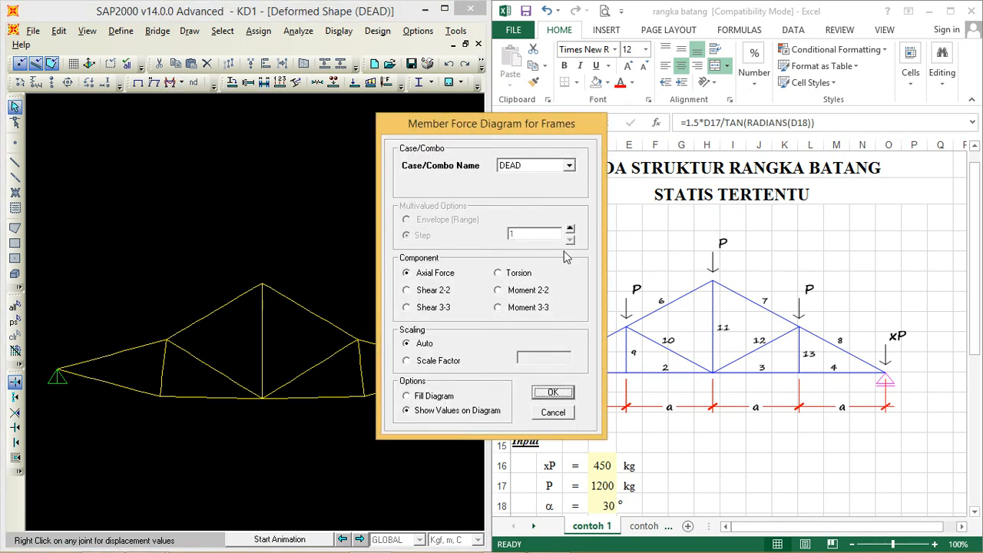
left_click(550, 394)
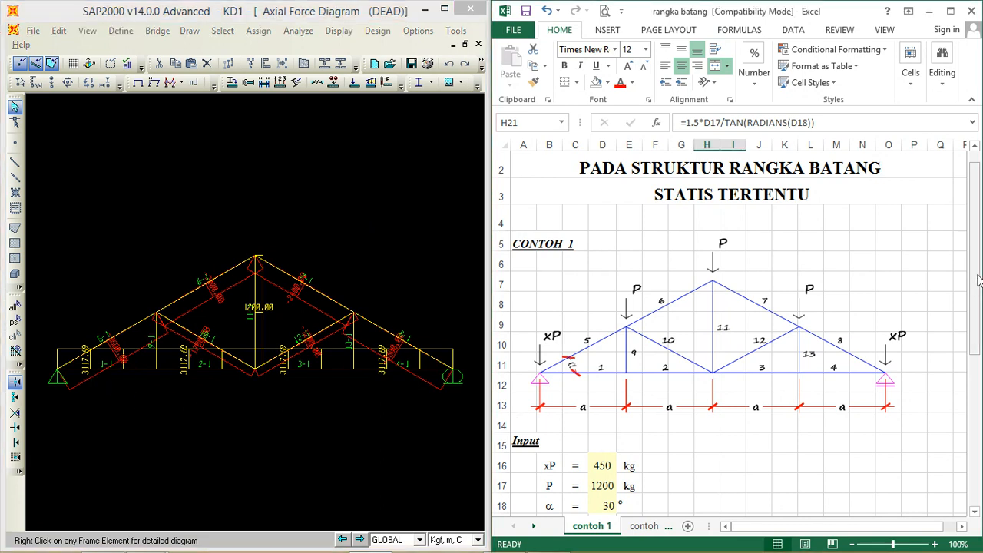
Step: Shrink the truss members in the axial force diagram so they appear separated, and fit the diagram beside the Excel sheet
left_click_drag(978, 291, 978, 336)
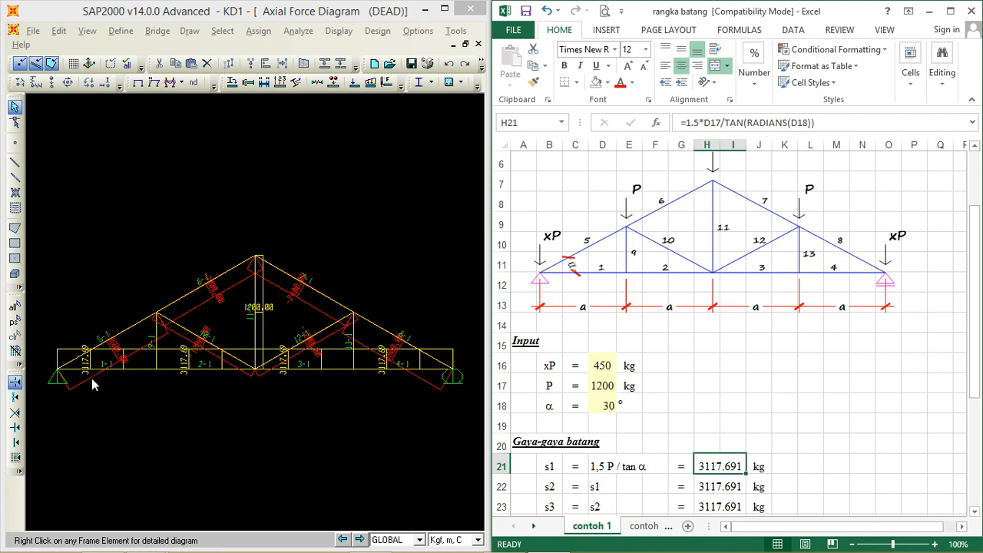
left_click(444, 10)
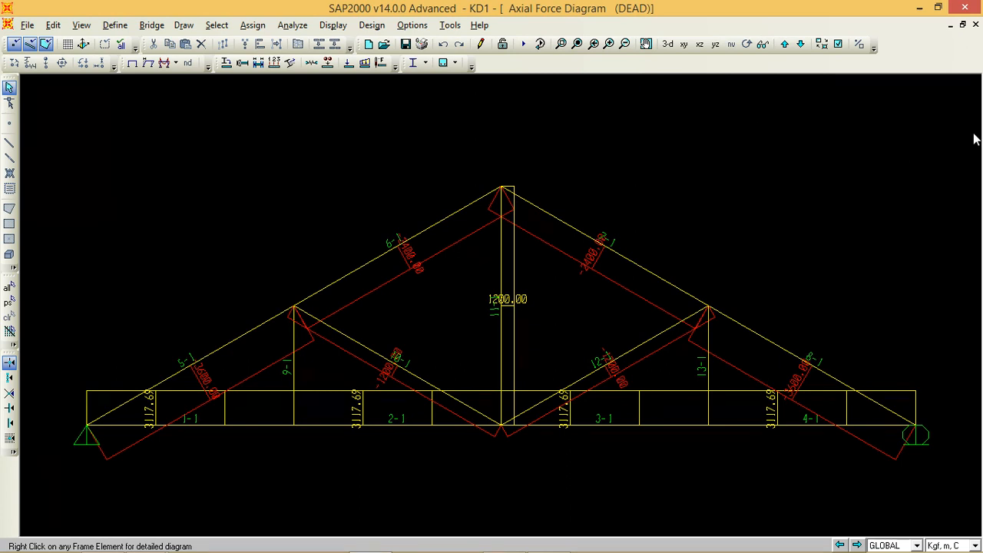
left_click(821, 44)
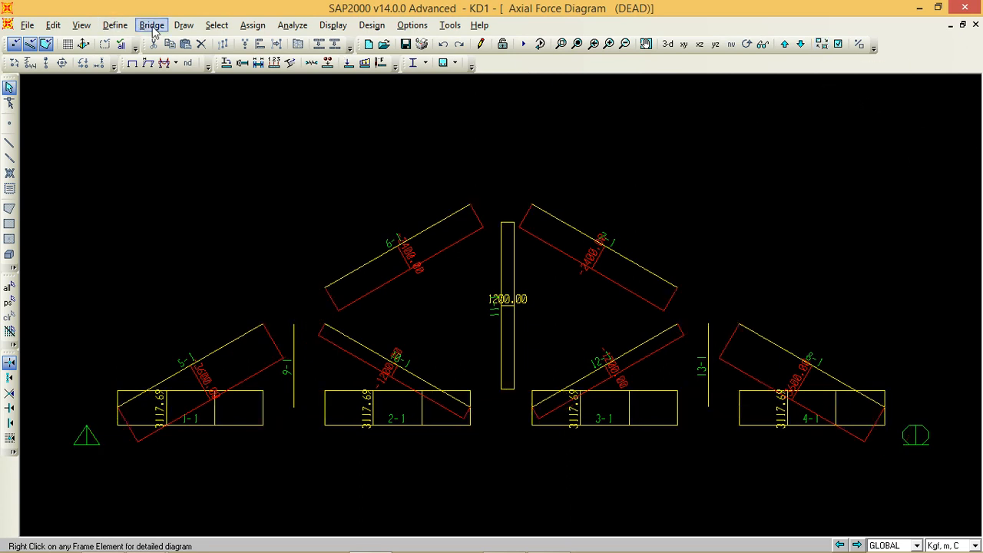
left_click(938, 8)
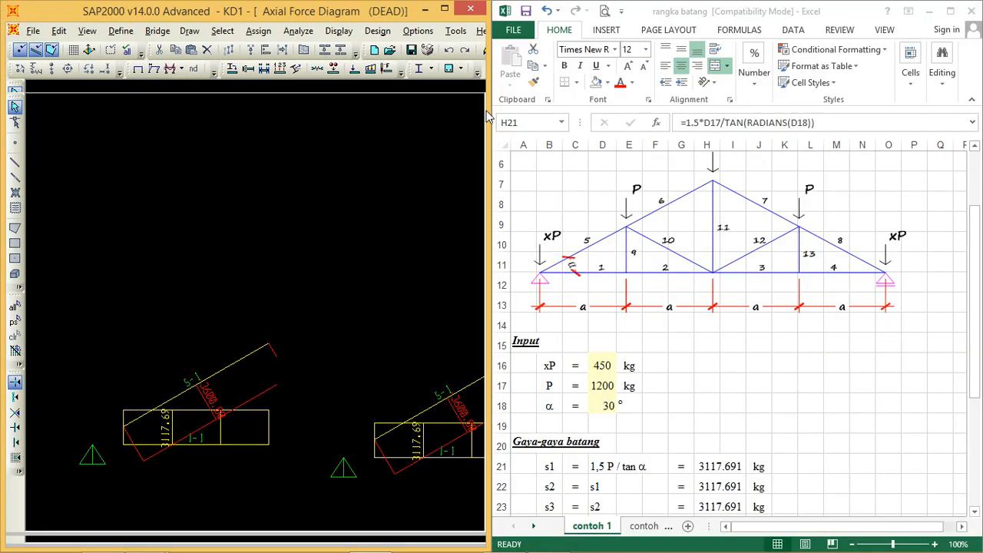
left_click(87, 31)
left_click(125, 161)
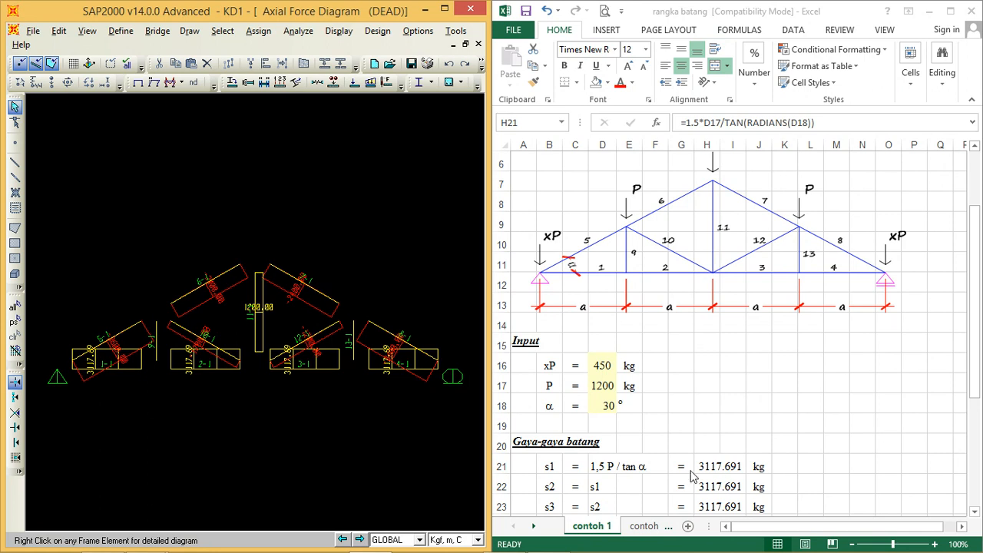
Step: Compare the detailed axial force diagram of frame 2 with the s2 value in the Excel member force list
left_click_drag(977, 365, 980, 438)
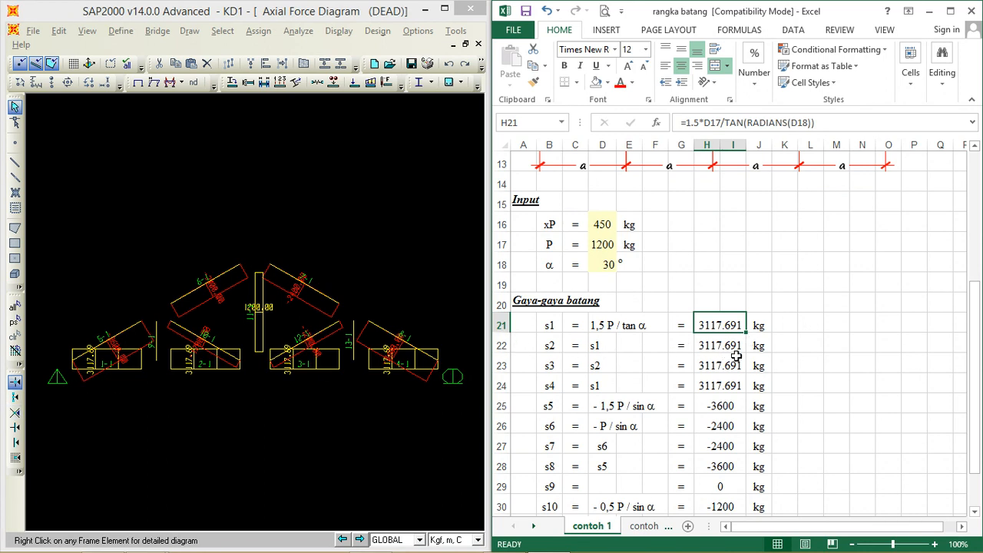
right_click(204, 374)
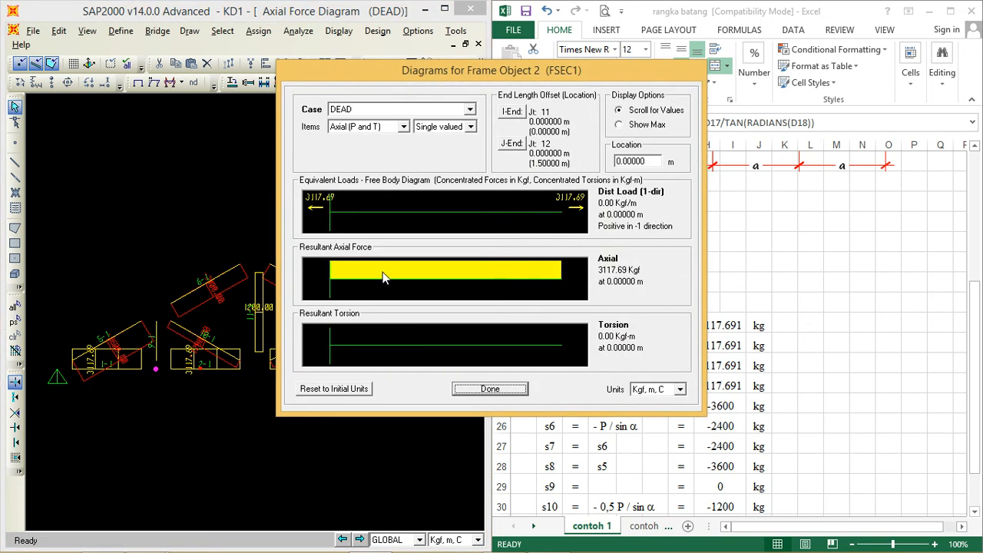
left_click_drag(422, 66, 186, 51)
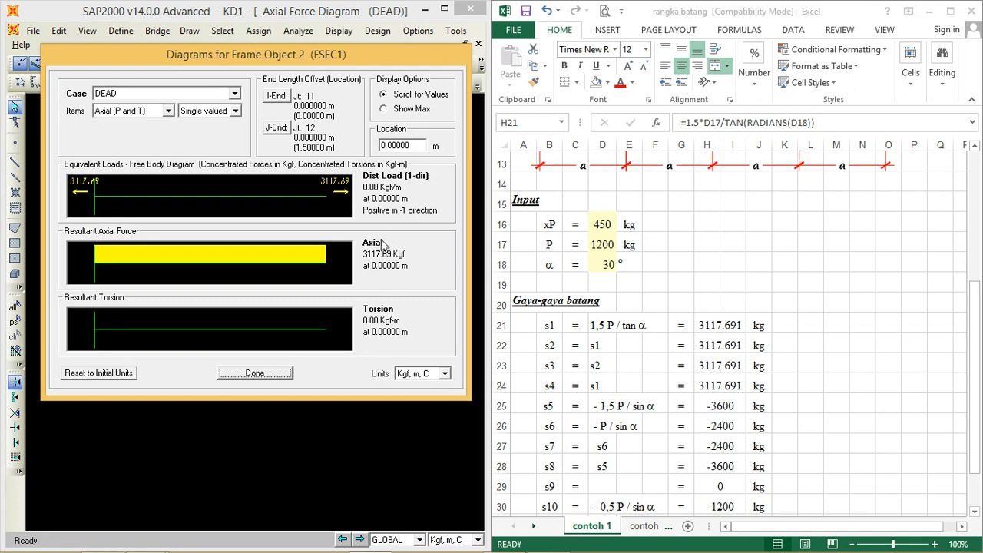
left_click(256, 373)
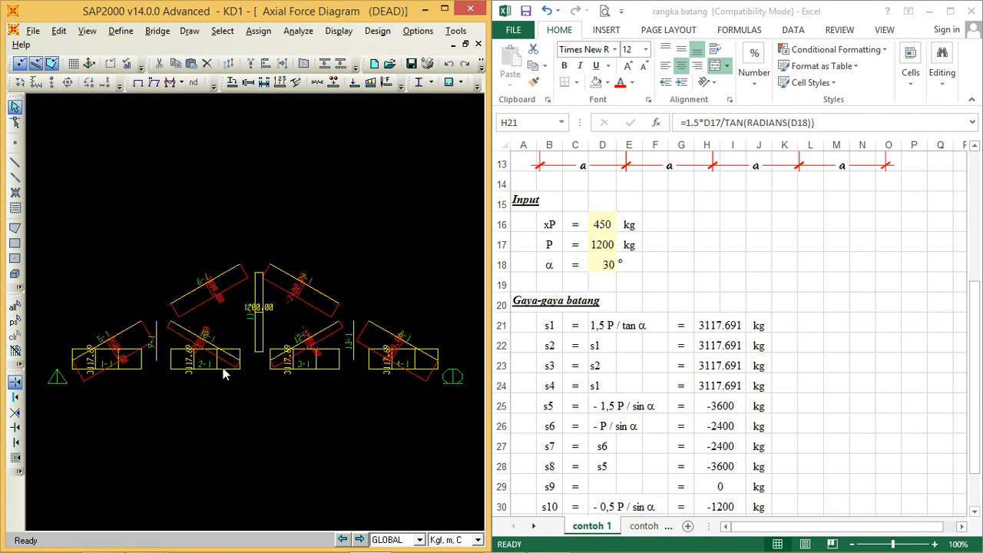
Step: Compare the detailed axial force diagram of frame 3 with the s3 value in cell H23
right_click(314, 372)
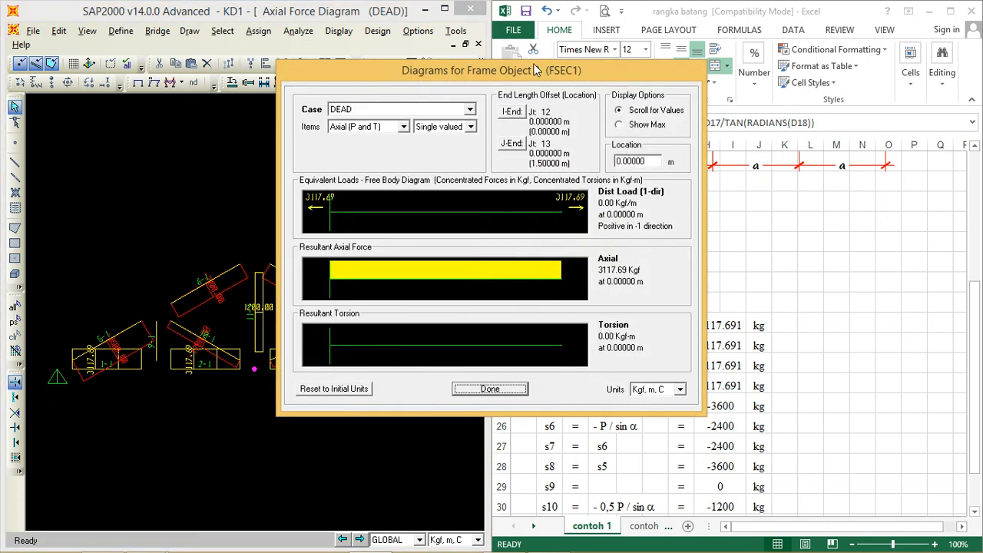
left_click_drag(519, 70, 305, 67)
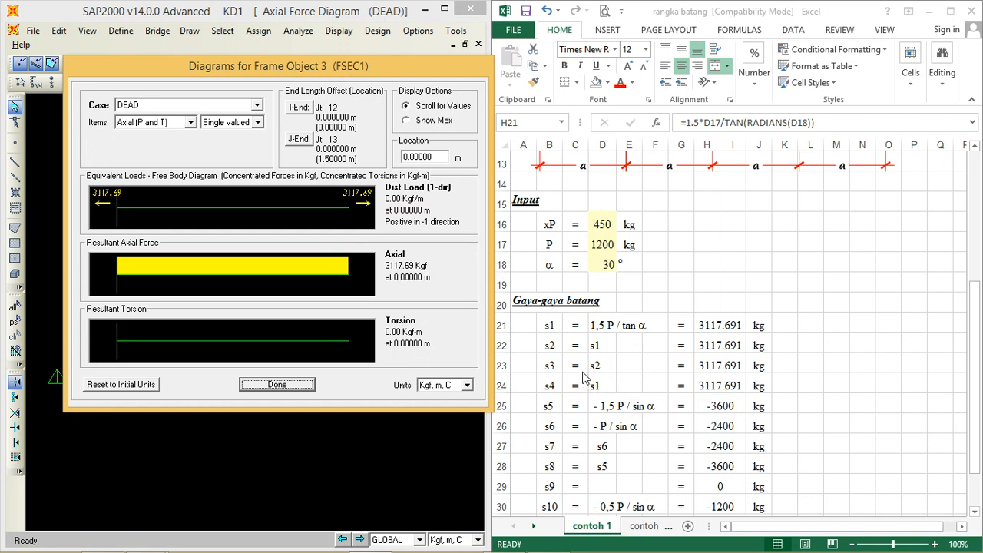
left_click(549, 368)
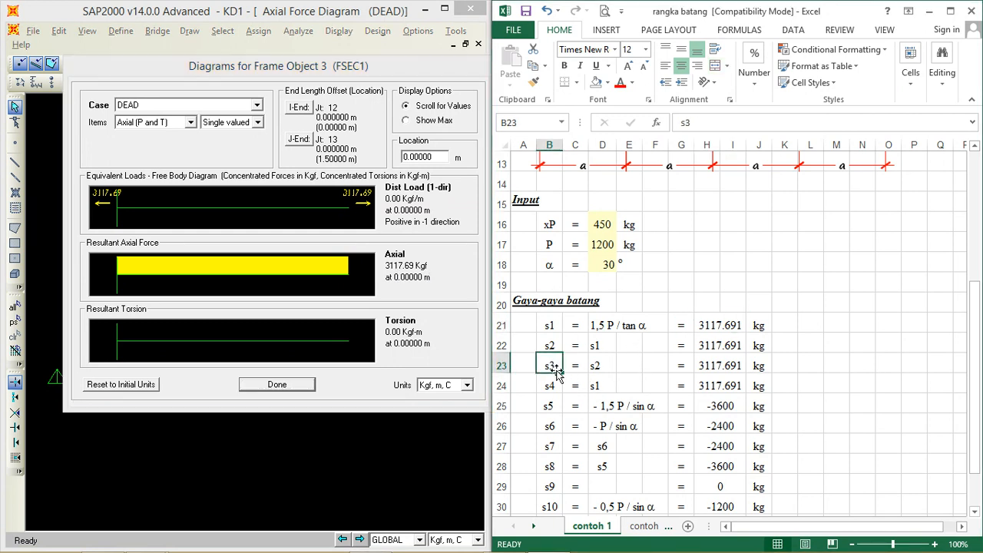
left_click(720, 369)
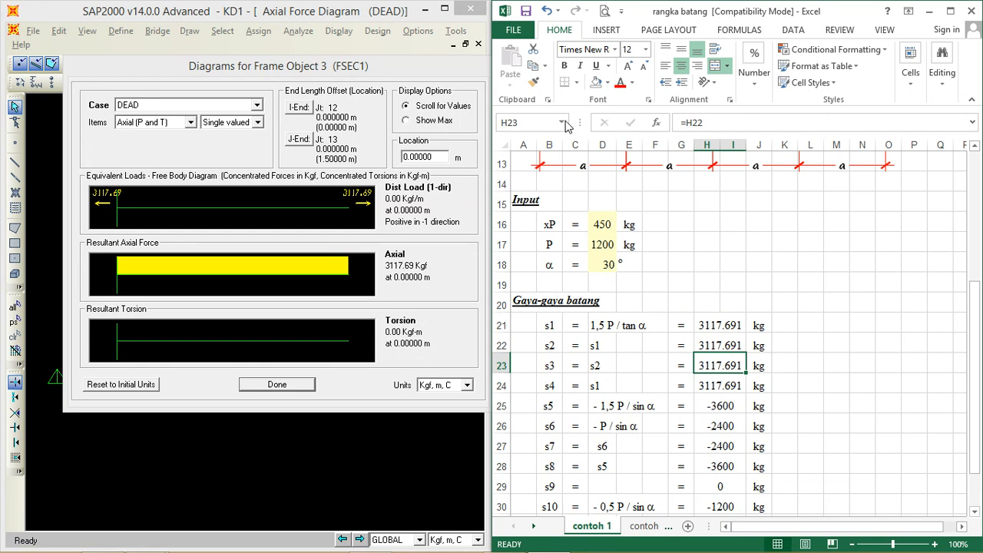
left_click(472, 15)
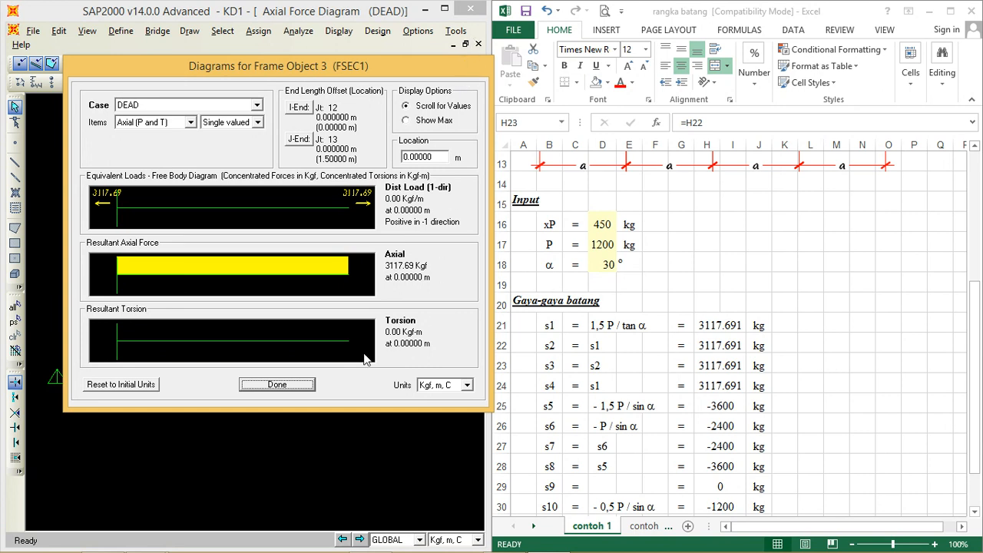
left_click(275, 386)
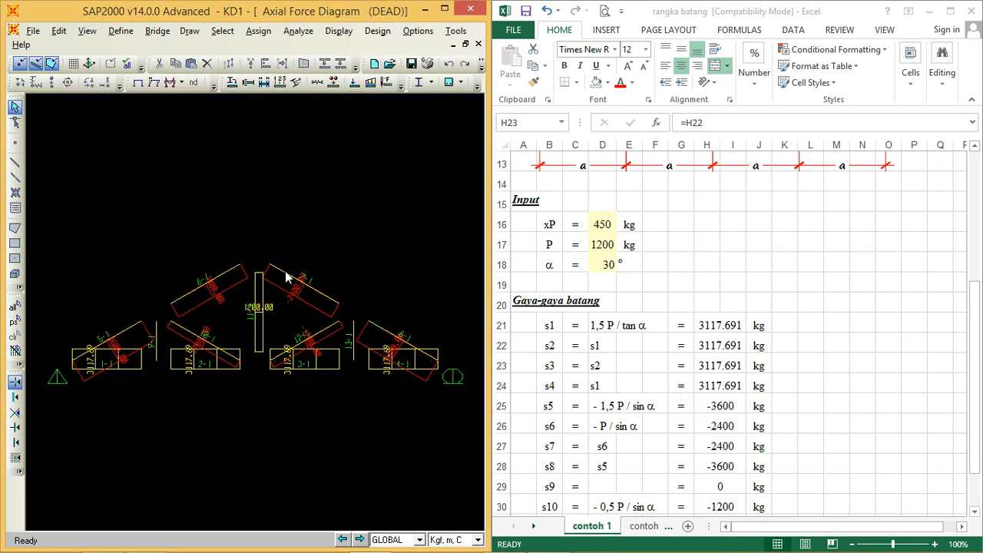
Step: Compare the detailed axial force diagram of frame 4 with the s4 value in cell H24
right_click(389, 368)
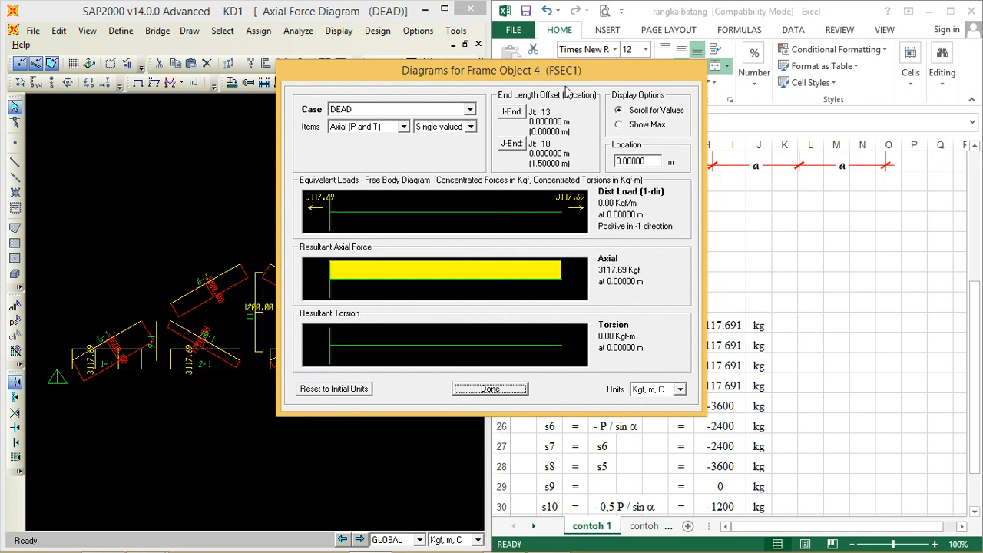
left_click_drag(567, 78, 370, 89)
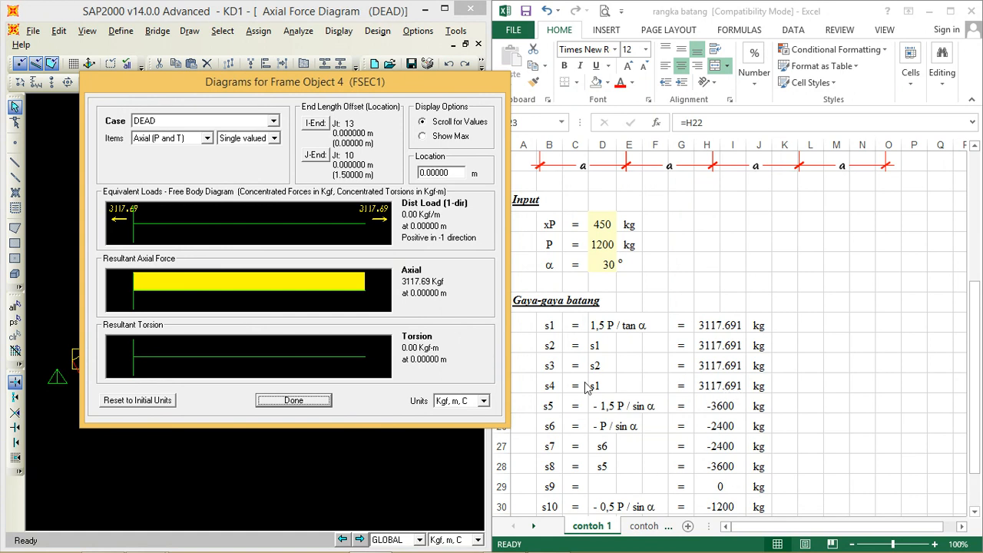
left_click(551, 386)
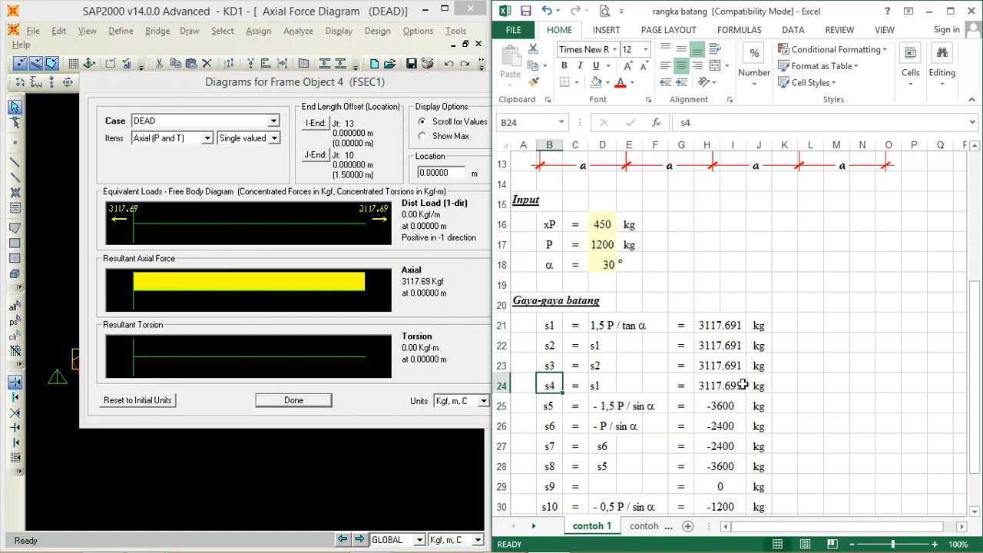
left_click(721, 388)
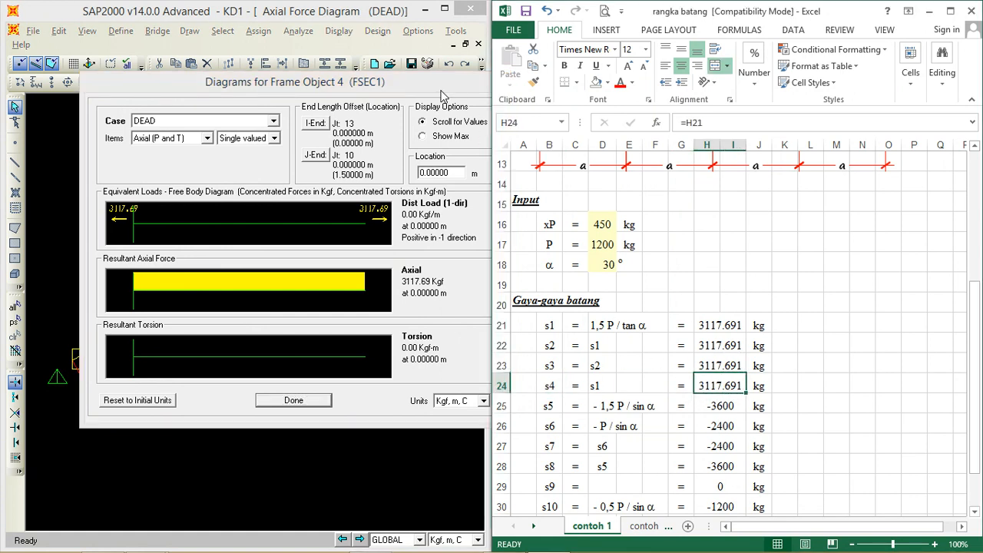
Step: Compare the detailed axial force diagram of frame 5 with the s5 value in the Excel member force list
left_click(321, 401)
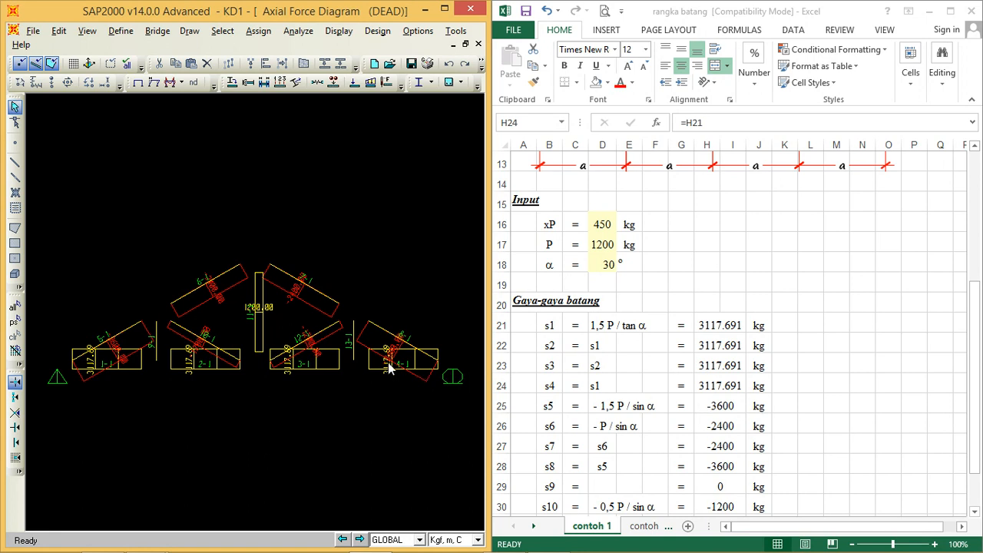
mouse_move(127, 335)
right_click(127, 335)
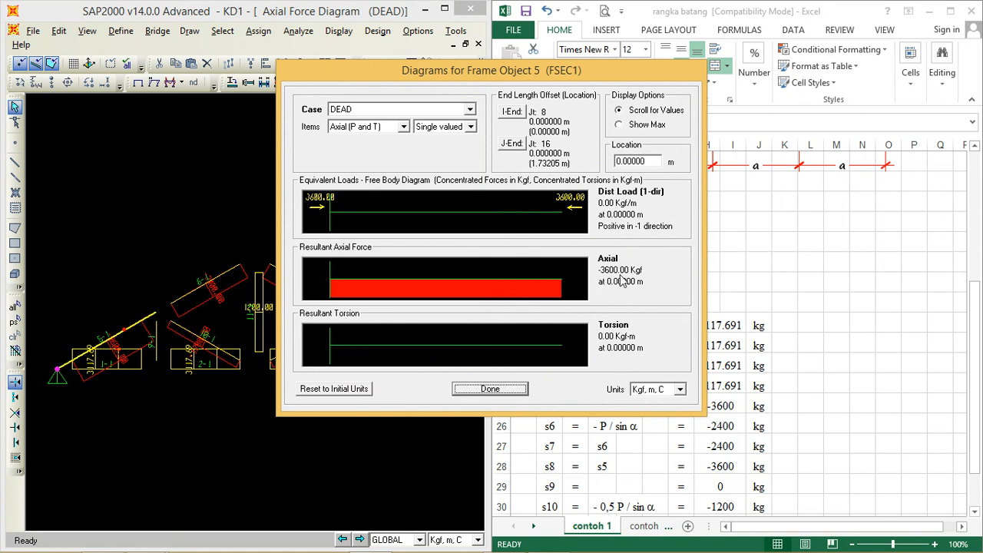
left_click_drag(561, 75, 419, 77)
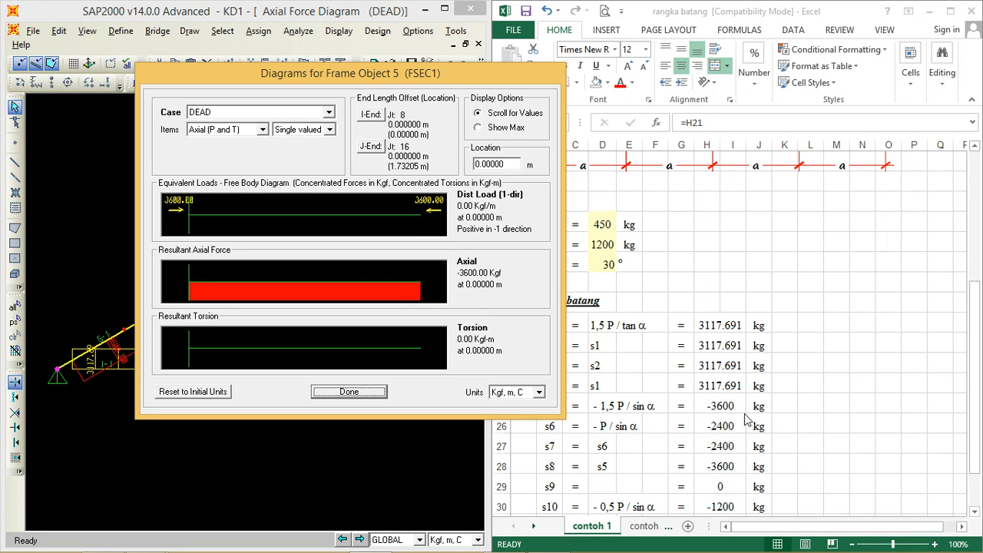
left_click(377, 393)
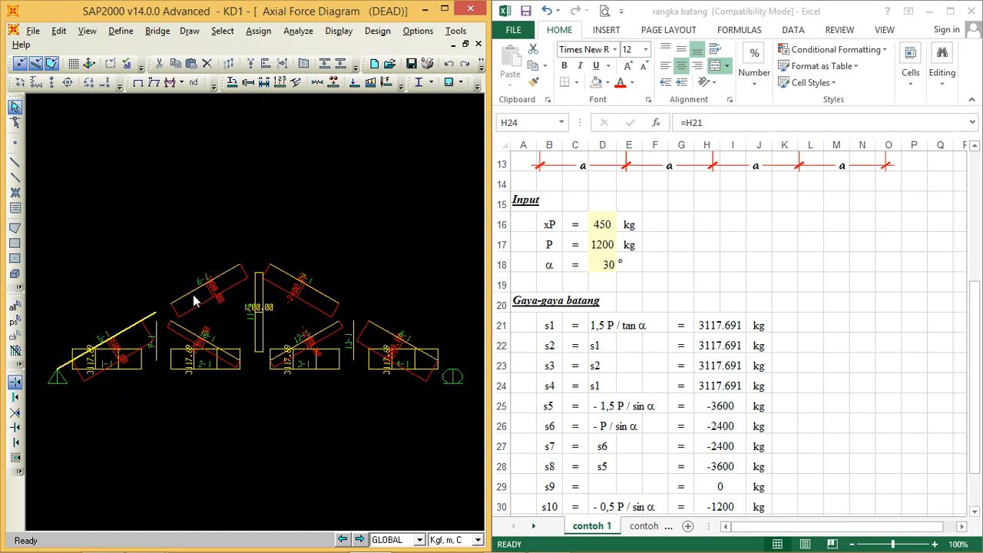
Step: Compare the detailed axial force diagram of frame 6 with the s6 value in the Excel member force list
mouse_move(192, 297)
right_click(193, 296)
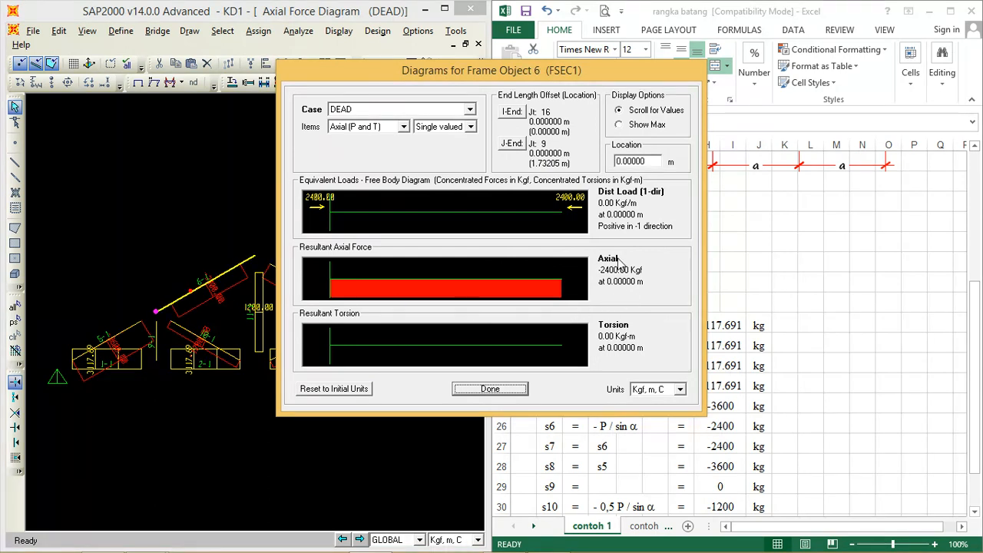
left_click_drag(532, 77, 349, 56)
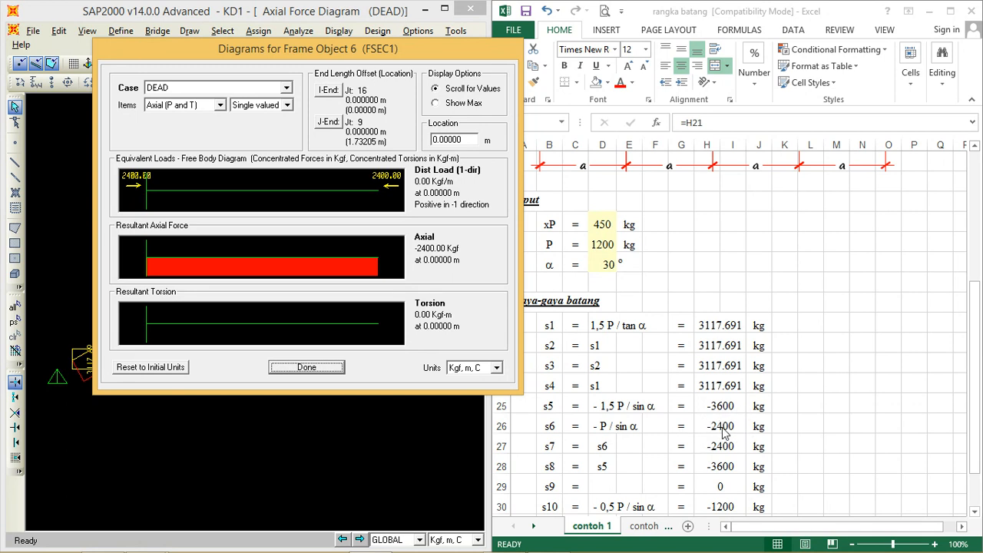
left_click(316, 367)
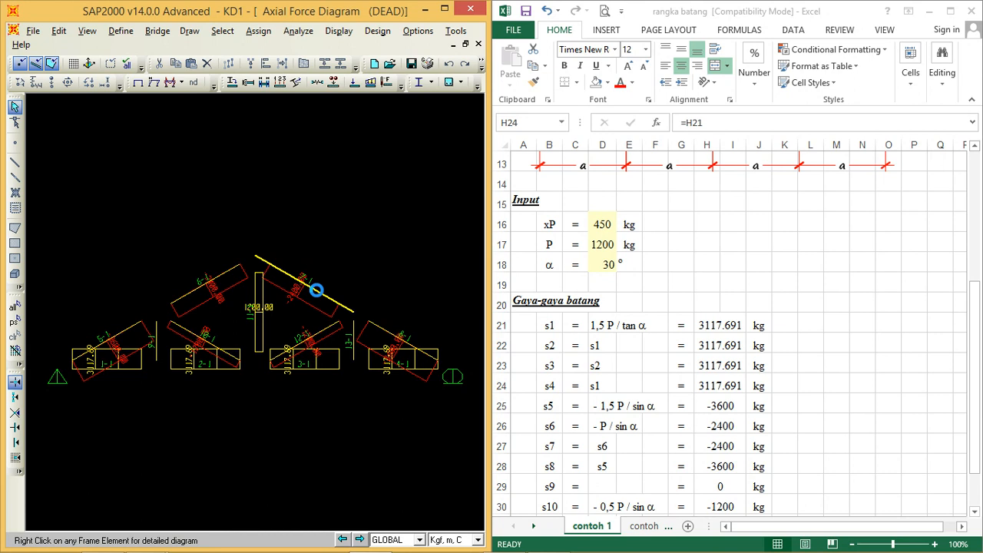
Step: Check the detailed axial force diagrams of frames 7 and 8 against the s7 and s8 values in Excel
right_click(317, 290)
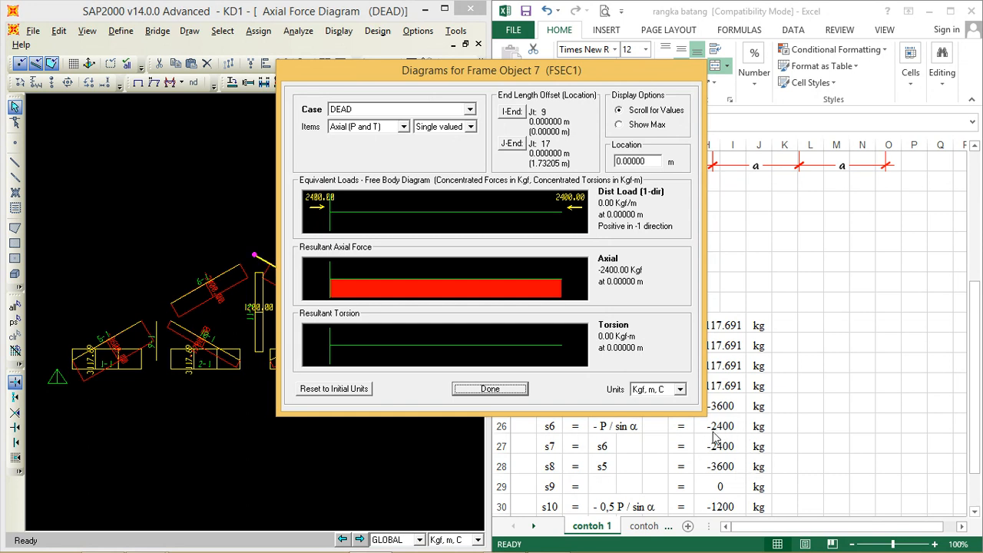
left_click(501, 390)
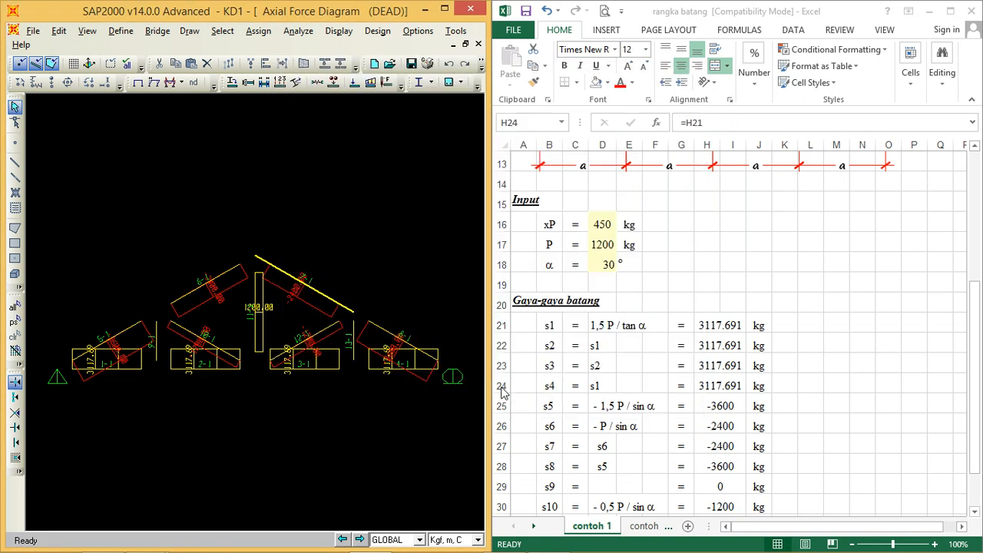
right_click(400, 345)
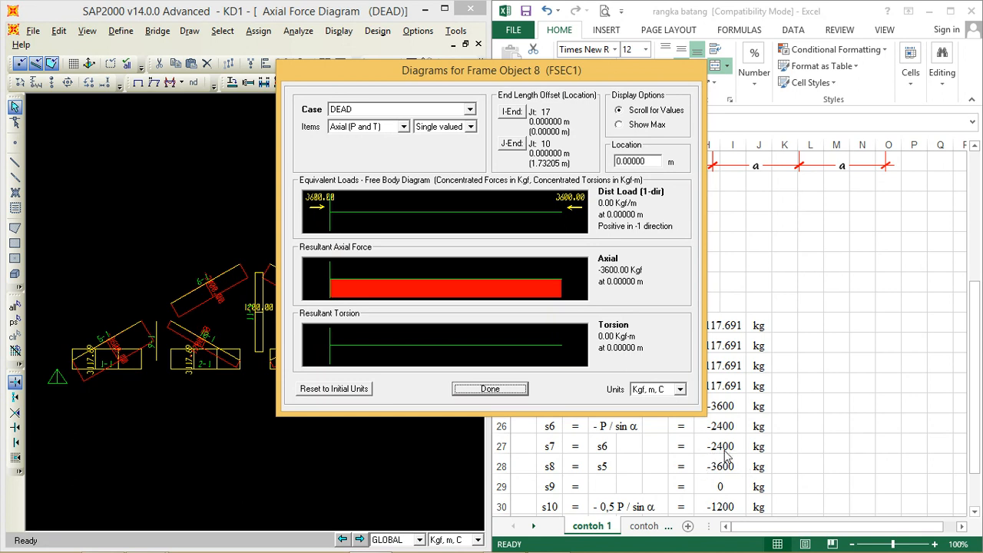
left_click(517, 388)
Step: Compare the detailed axial force diagram of frame 9 with the s9 value in the Excel member force list
left_click(979, 332)
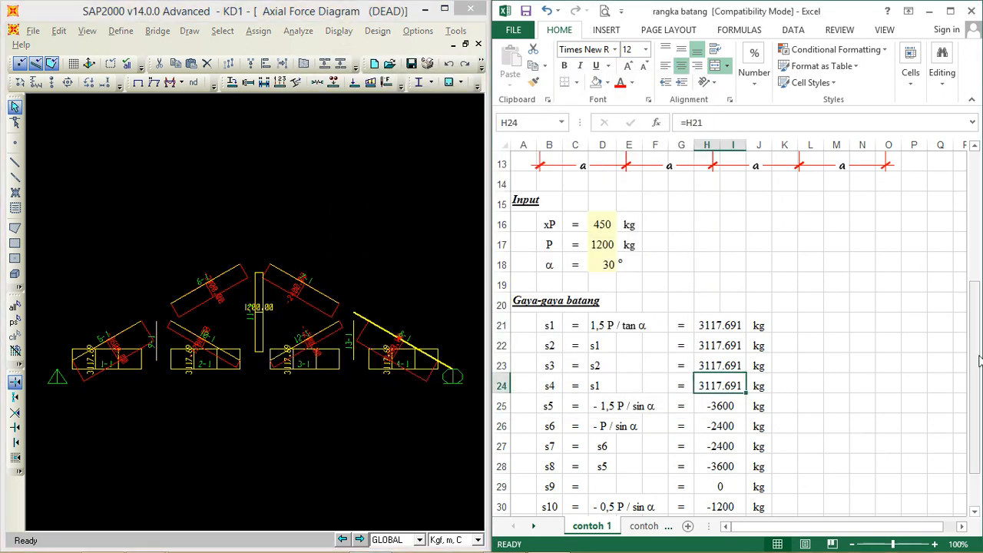
left_click_drag(976, 394, 975, 428)
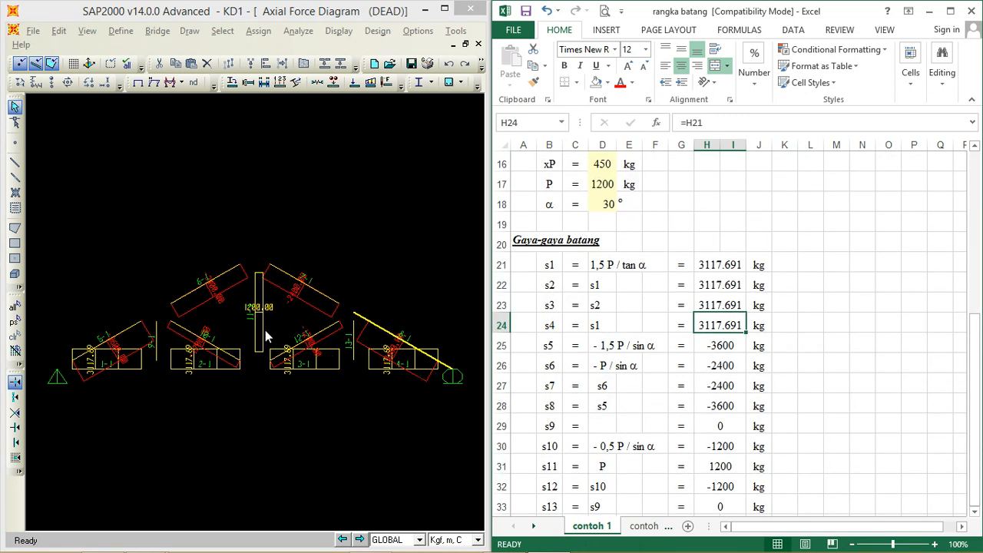
right_click(156, 350)
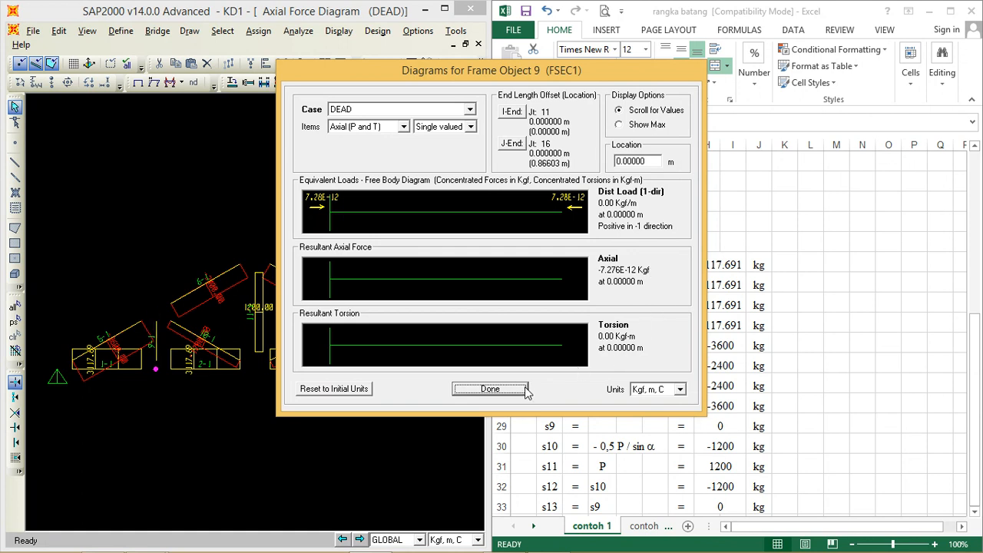
left_click(490, 389)
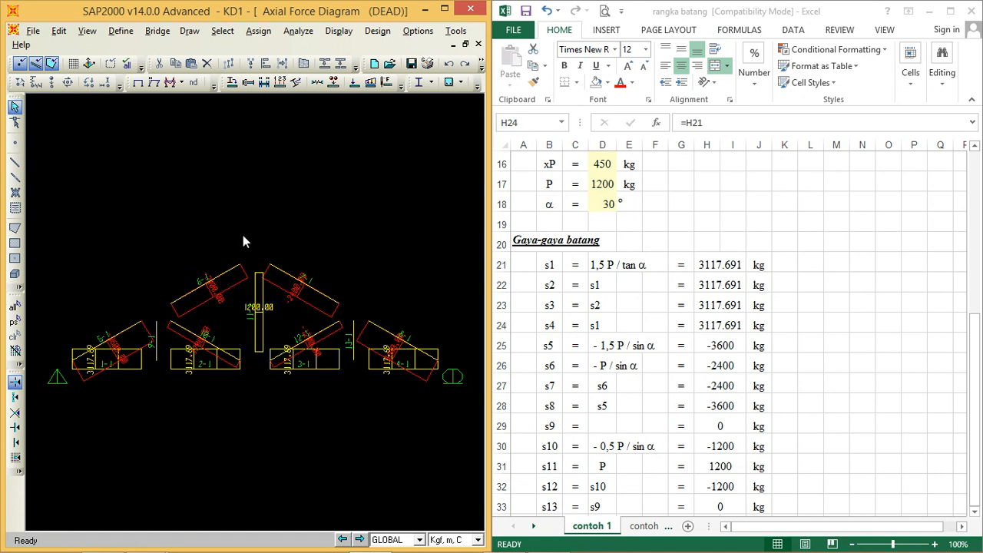
Step: Compare the detailed axial force diagram of frame 10 with the s10 value in cell H30
right_click(198, 339)
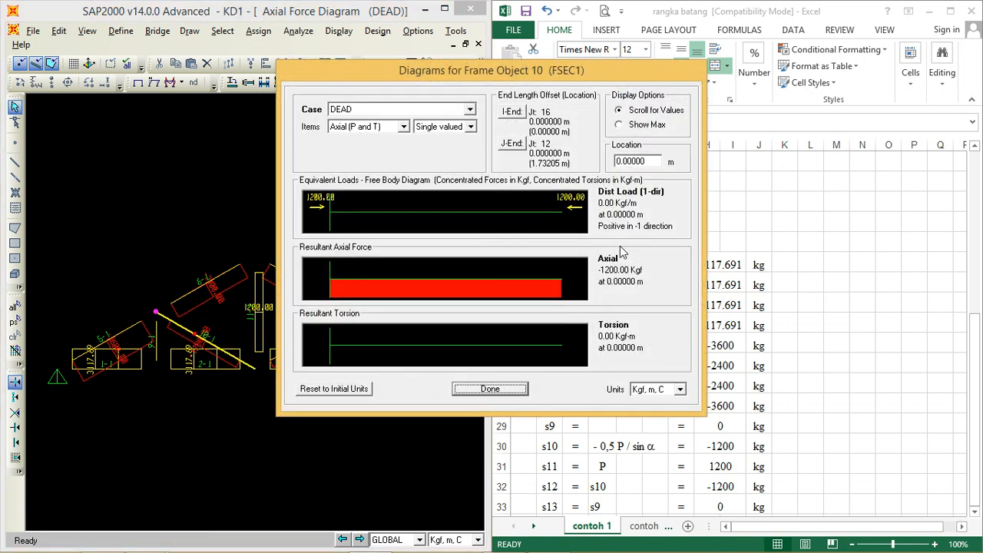
left_click(728, 453)
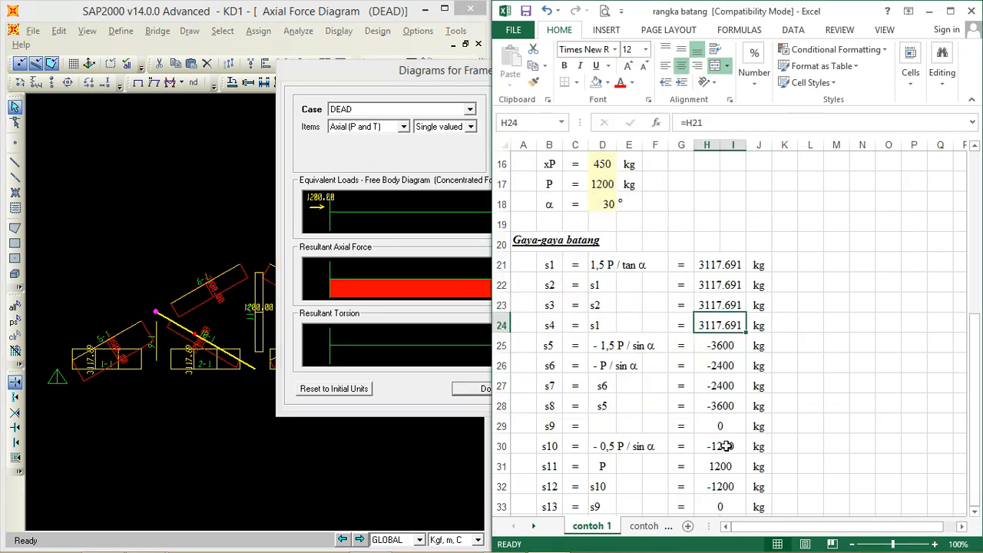
left_click(730, 447)
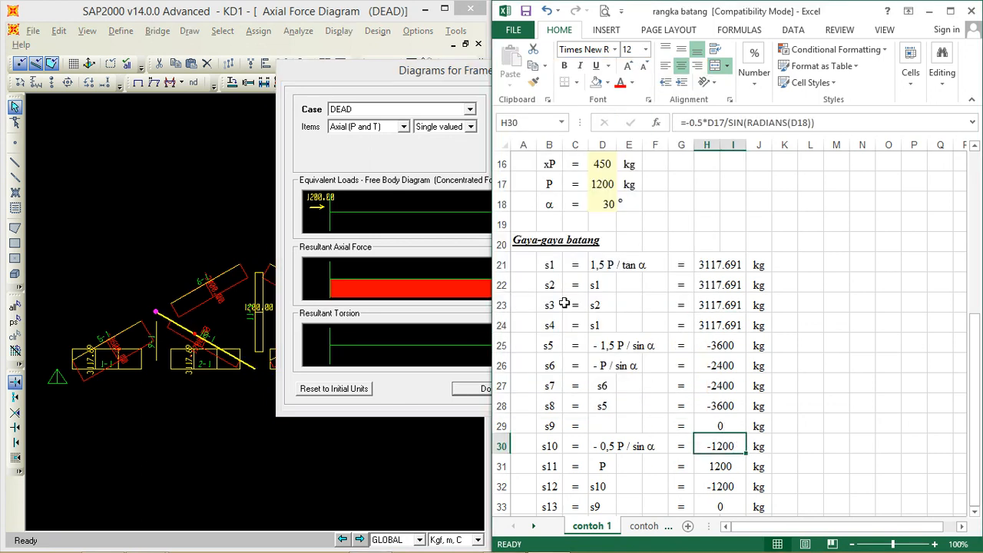
left_click(451, 92)
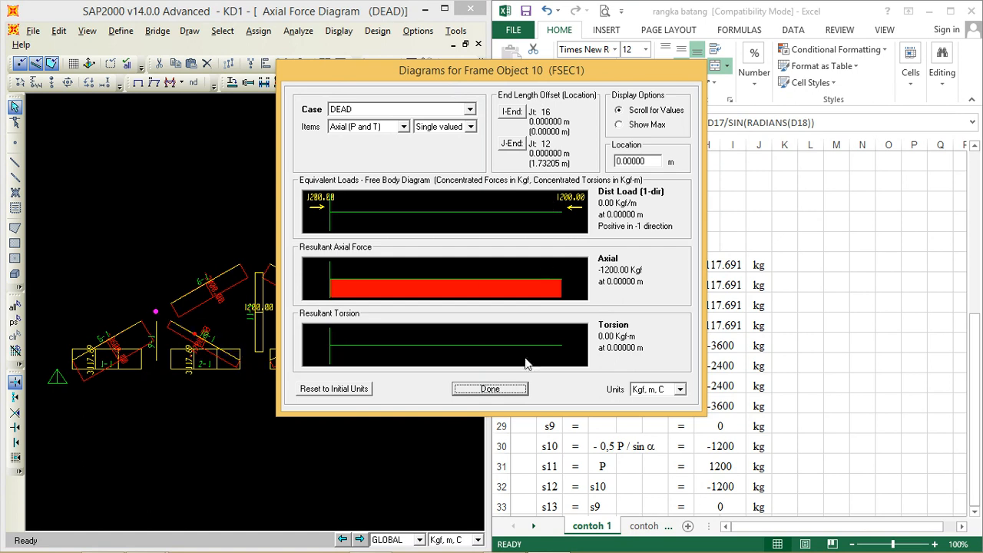
left_click(471, 392)
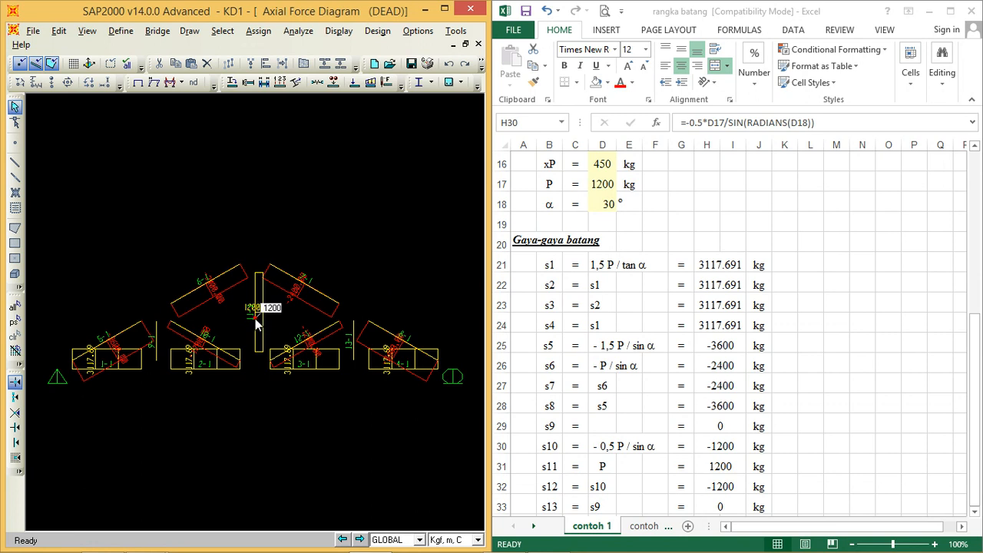
Step: Compare the detailed axial force diagram of frame 11 with the s11 value in cell H31
right_click(256, 321)
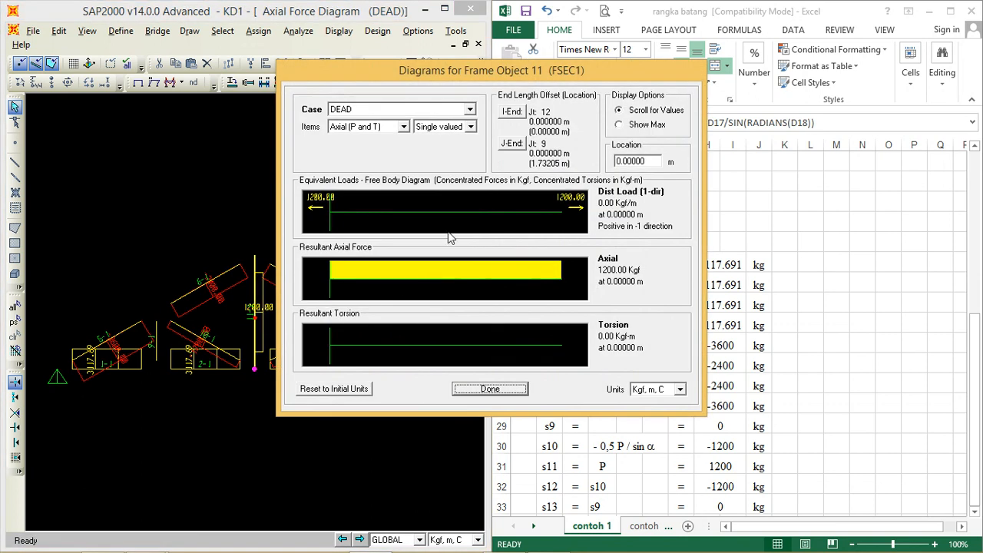
left_click(728, 464)
left_click(727, 465)
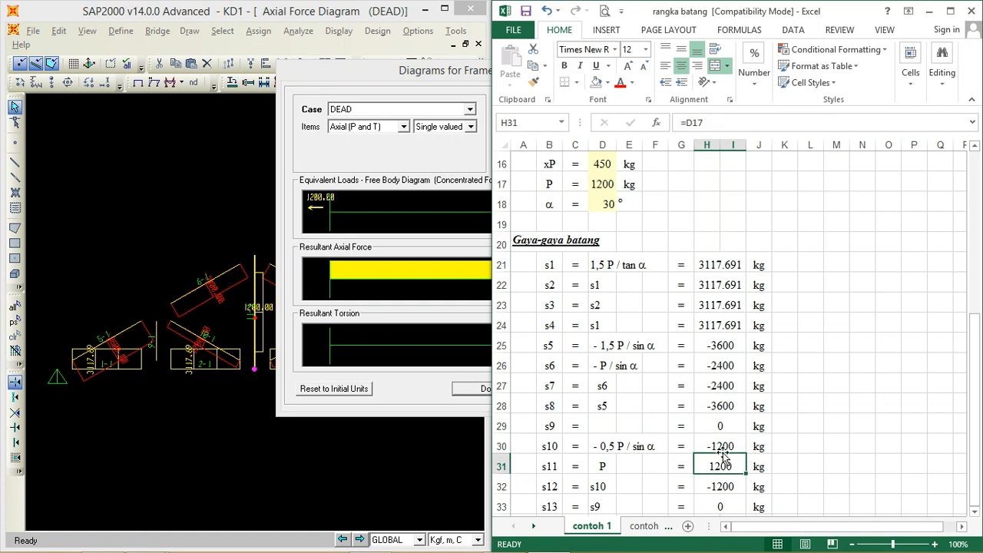
left_click(467, 389)
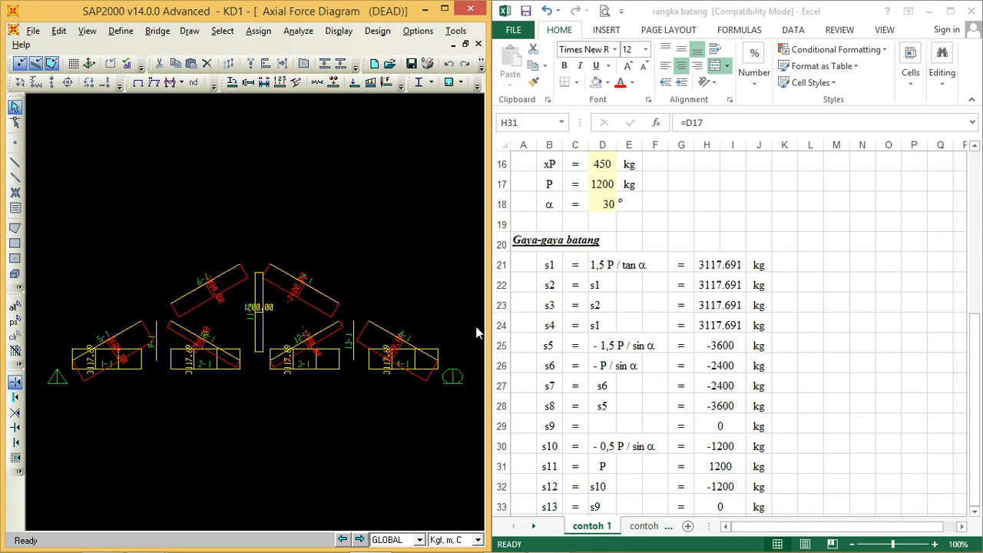
Step: Compare the detailed axial force diagrams of frames 12 and 13 with the s12 value in cell H32 and the s13 value
left_click(979, 332)
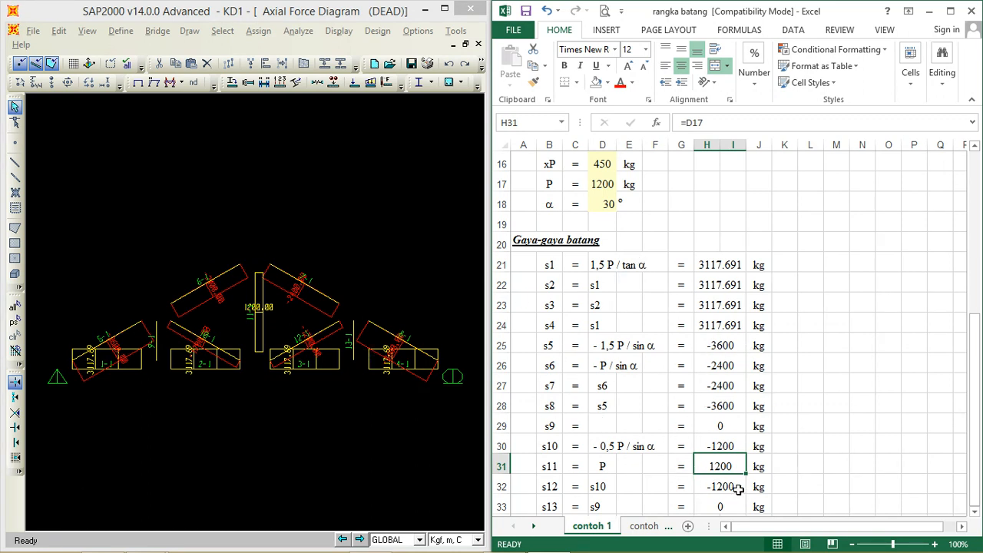
right_click(321, 331)
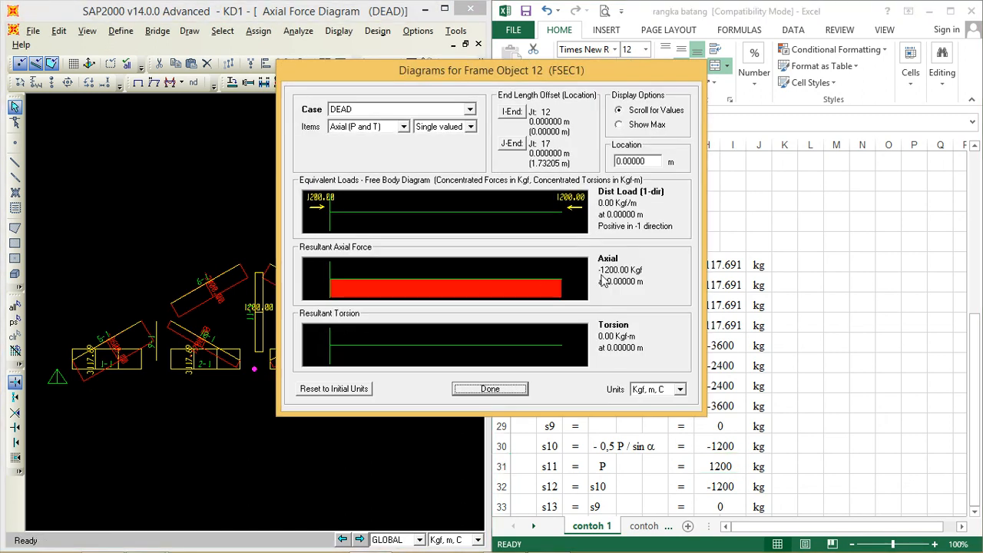
left_click(722, 472)
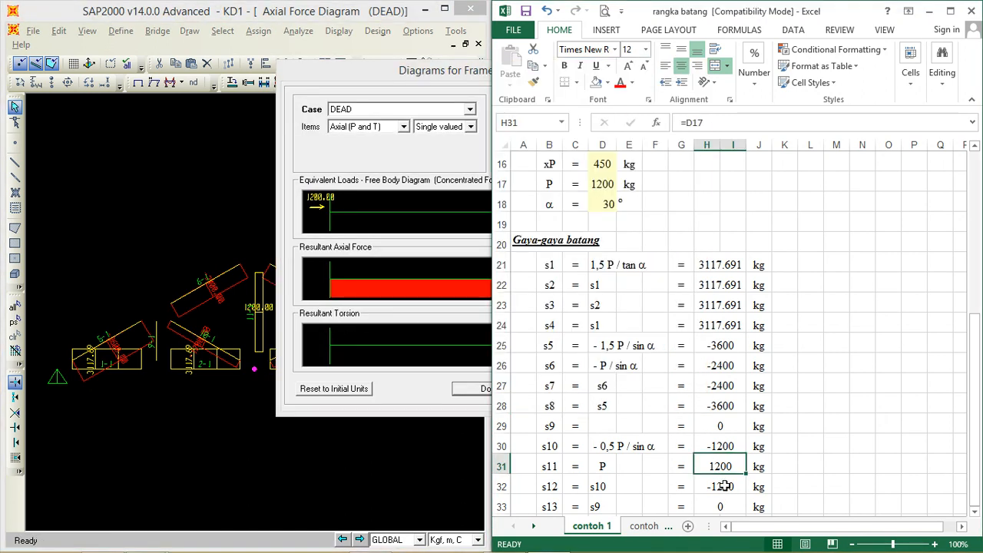
left_click(723, 487)
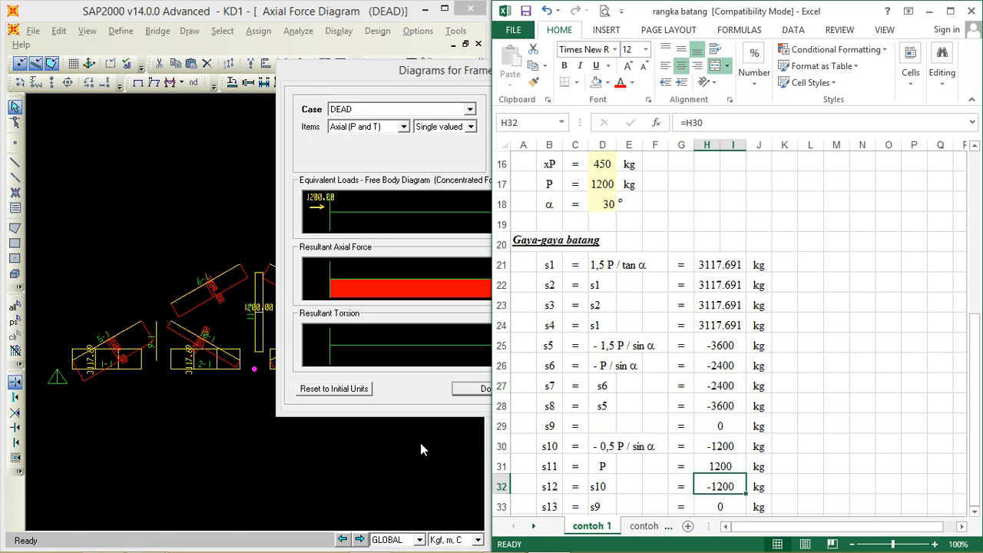
left_click(467, 388)
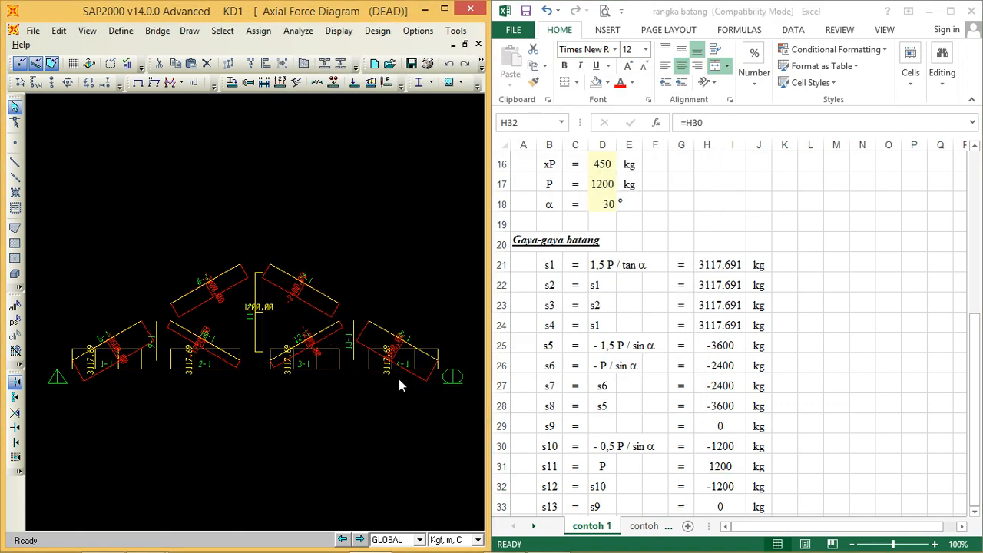
right_click(352, 343)
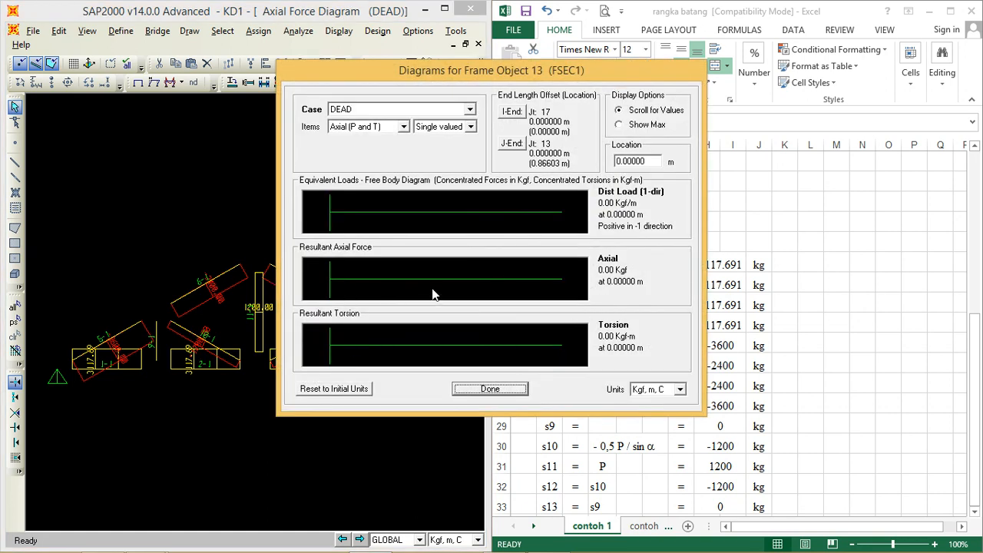
left_click(490, 388)
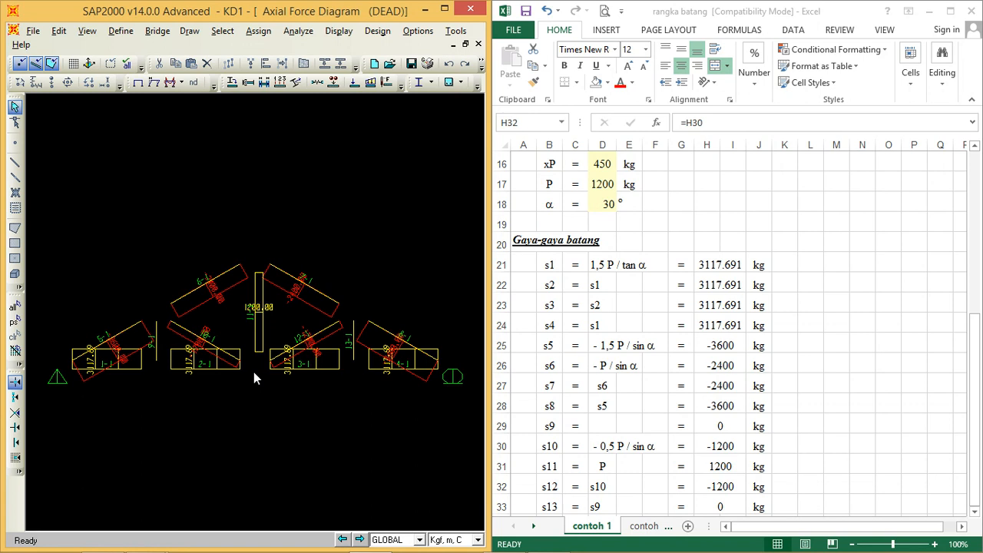
Step: Change the Excel input loads, setting xP to 500 kg in D16 and P to 1500 kg in D17
left_click(606, 169)
type("500")
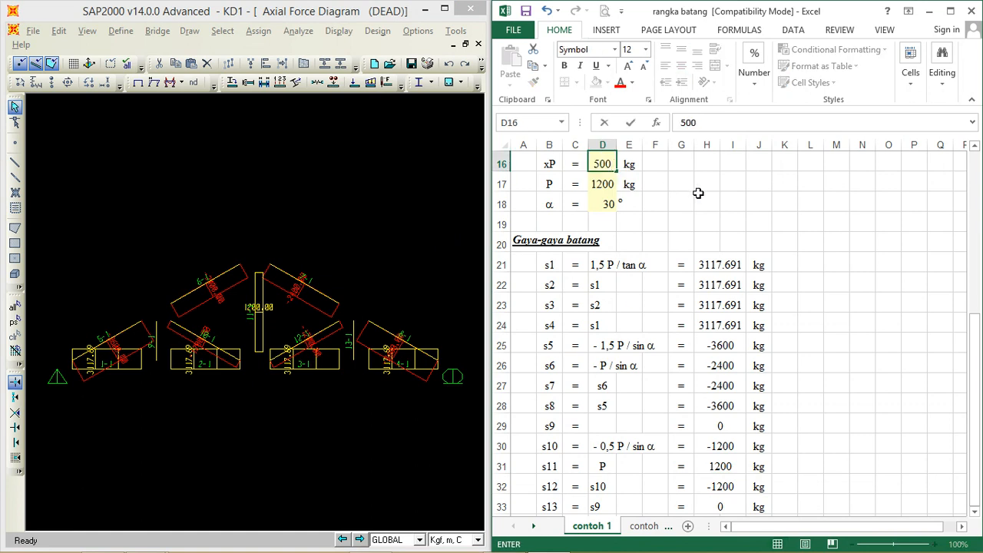
key("Return")
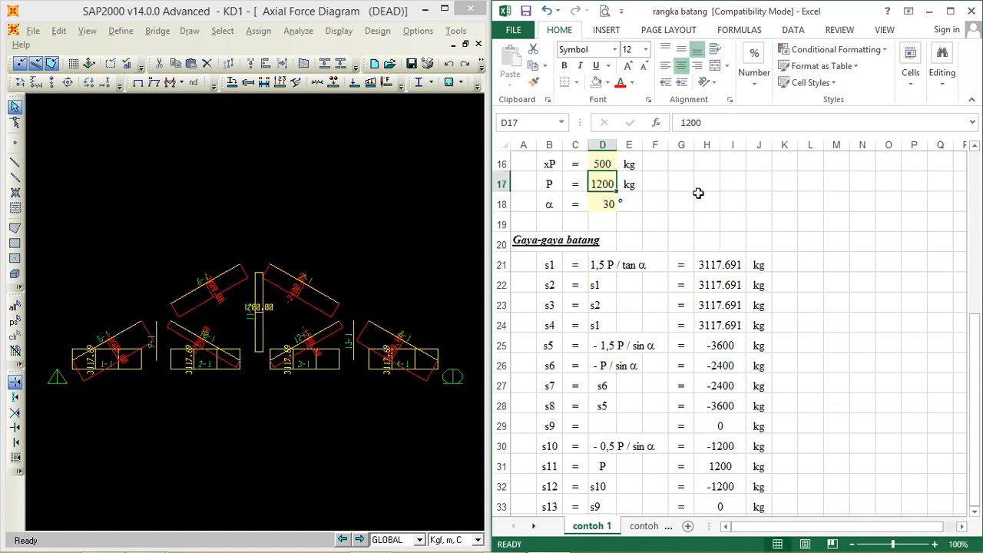
type("16")
key("BackSpace")
type("500")
key("Return")
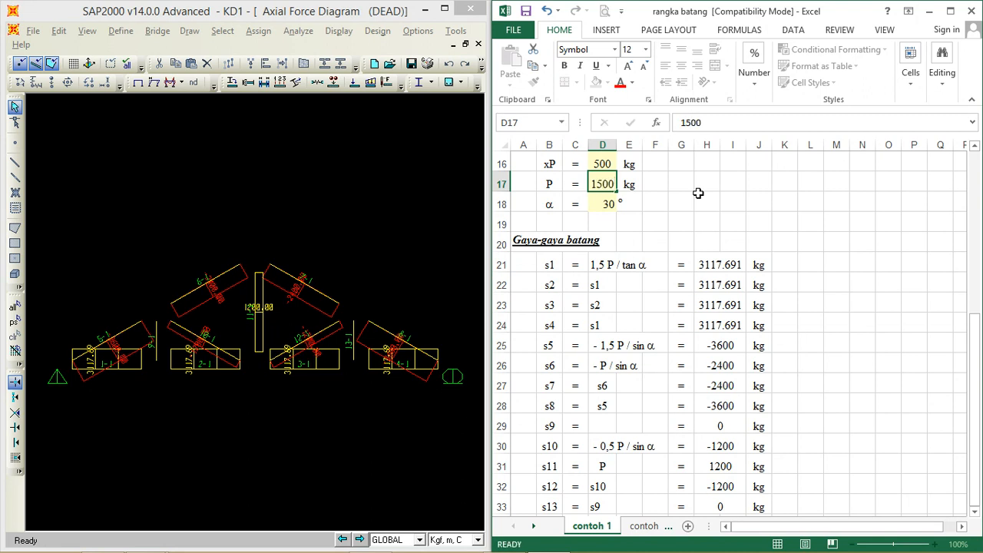
Step: Switch to SAP2000, maximize its window and fit the whole axial force diagram in the view
left_click(262, 187)
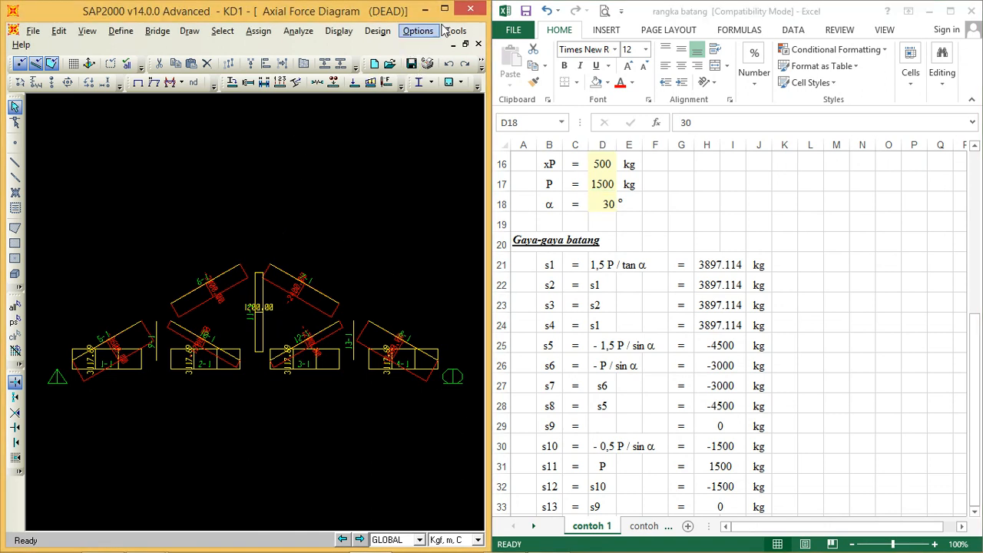
left_click(444, 8)
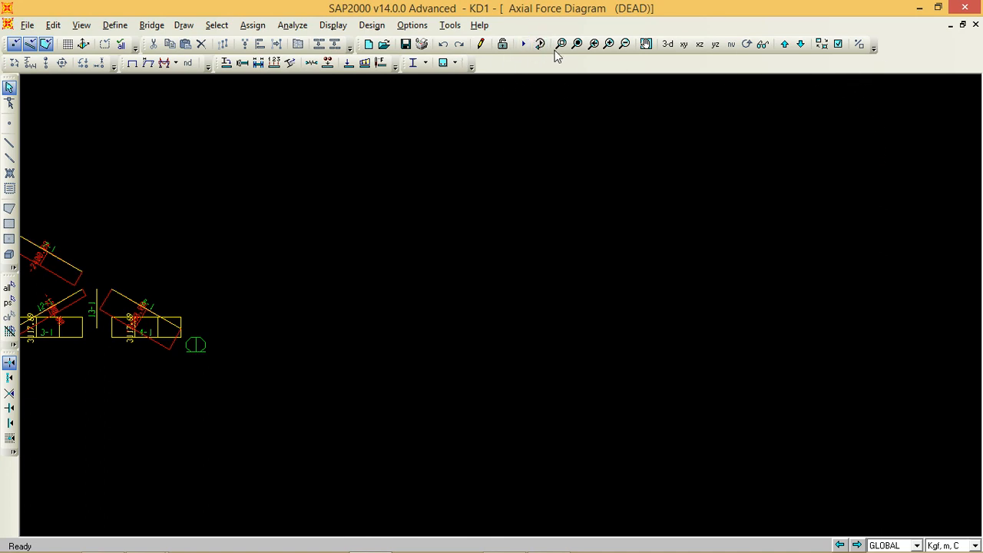
left_click(577, 45)
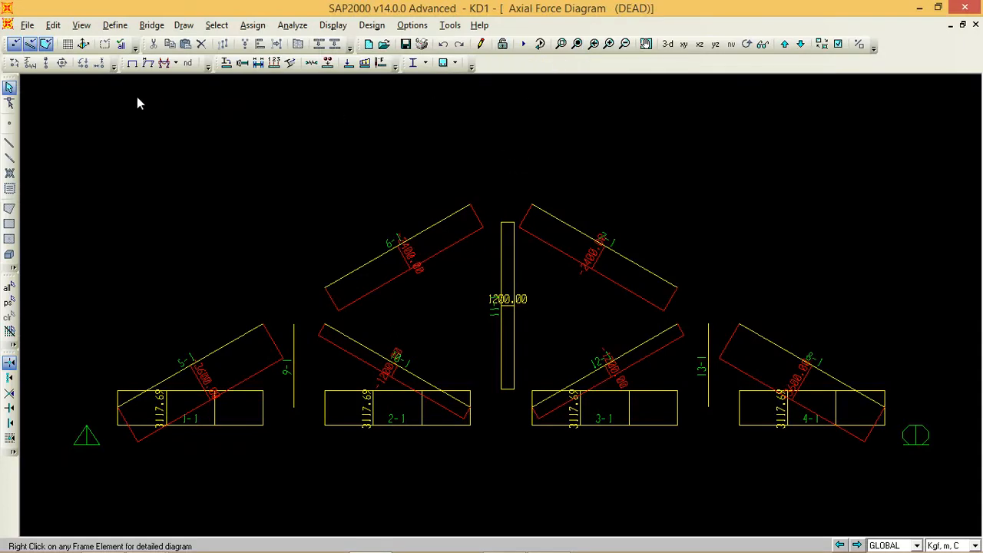
Step: Unlock the model, accepting deletion of the analysis results, and show the unshrunk truss in full view beside the spreadsheet
left_click(503, 45)
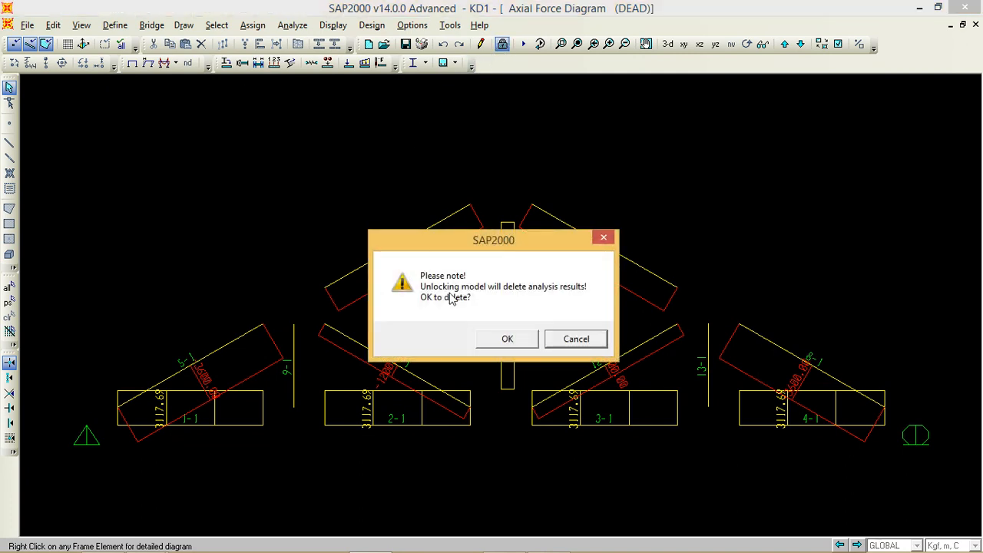
left_click(501, 336)
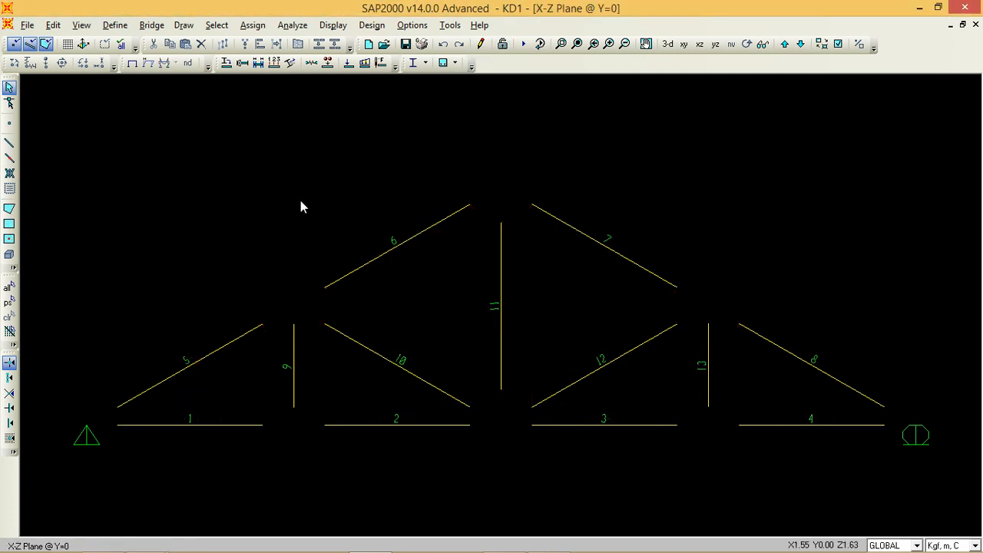
left_click(821, 44)
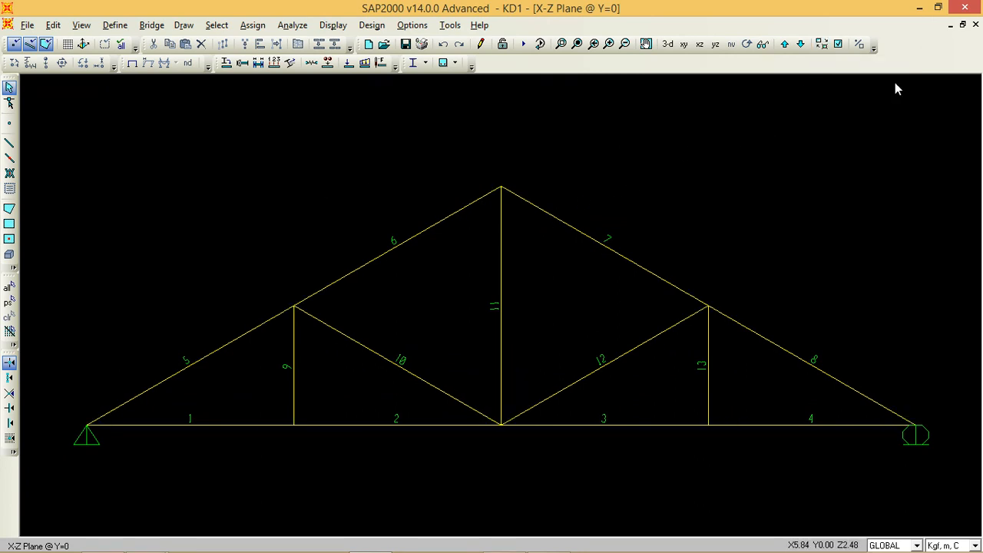
left_click(938, 8)
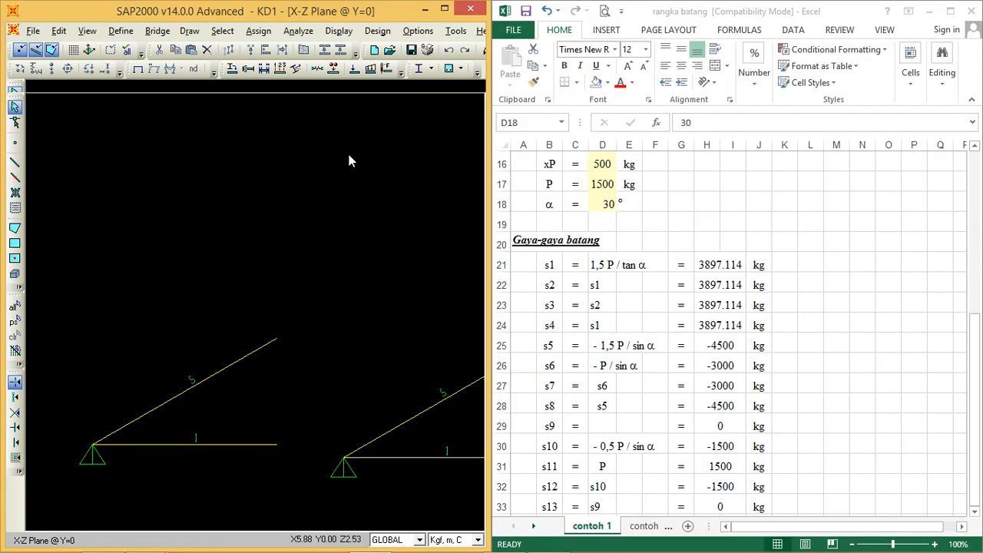
left_click(88, 34)
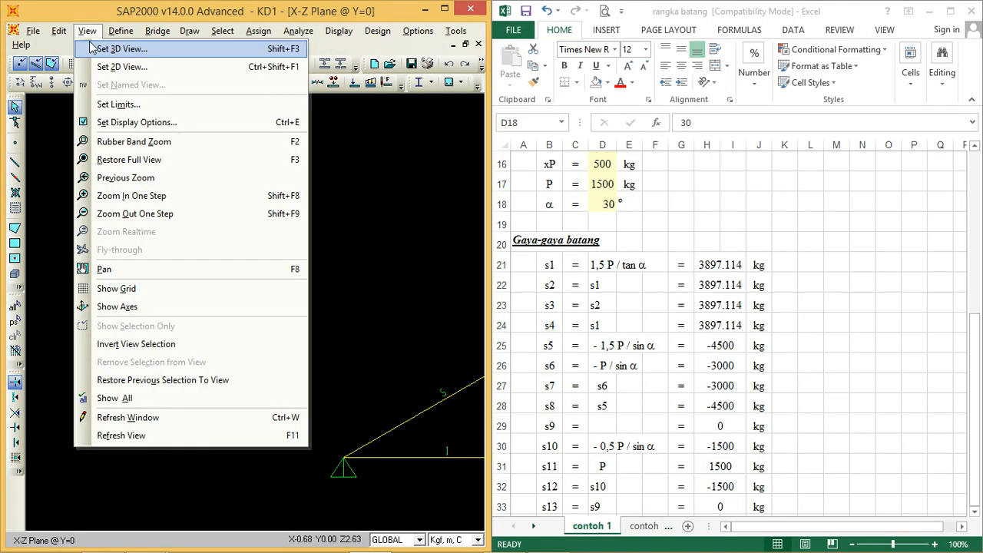
left_click(123, 160)
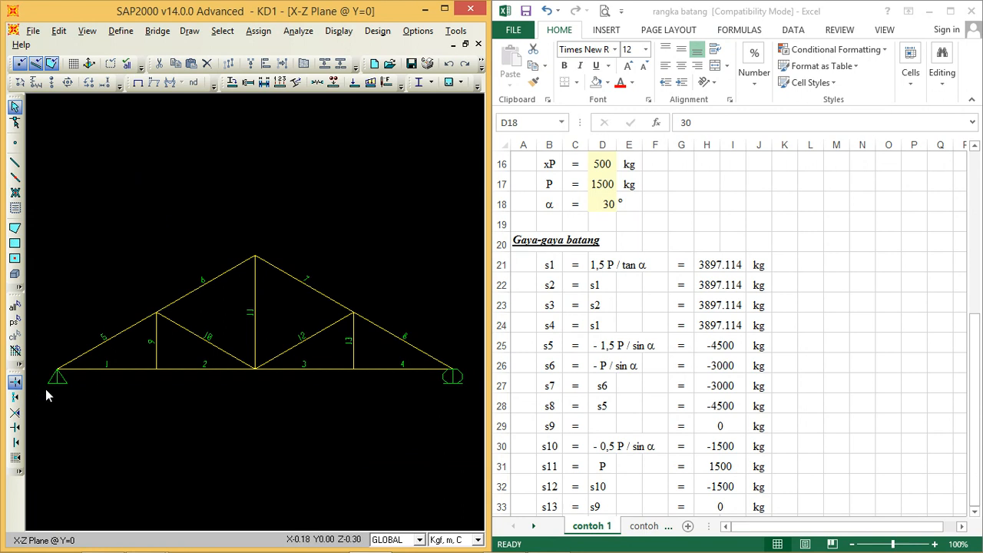
Step: Assign a Global Z joint force of -500 Kgf to the two support joints under the DEAD load pattern, replacing existing loads
left_click_drag(46, 388, 79, 350)
left_click_drag(464, 351, 464, 351)
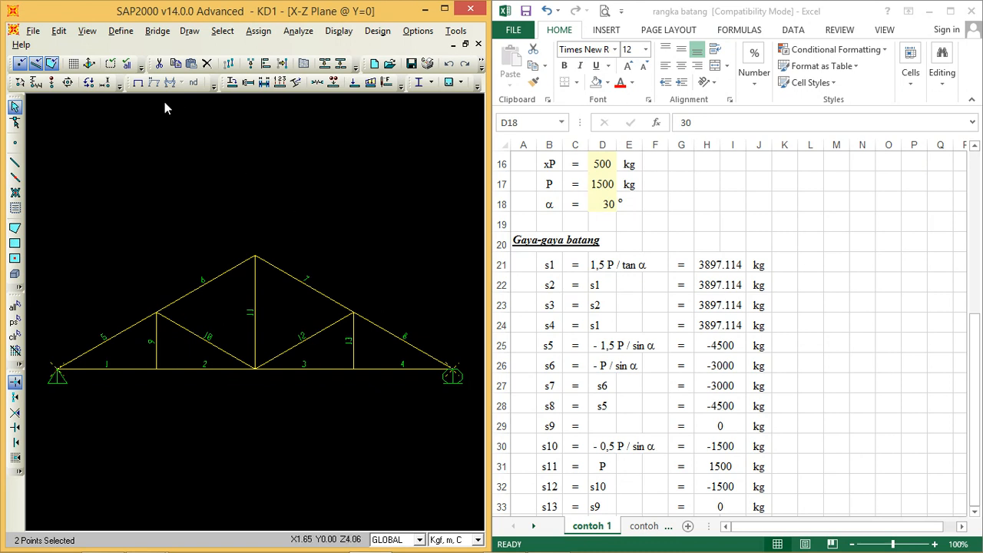
left_click(89, 83)
double_click(474, 295)
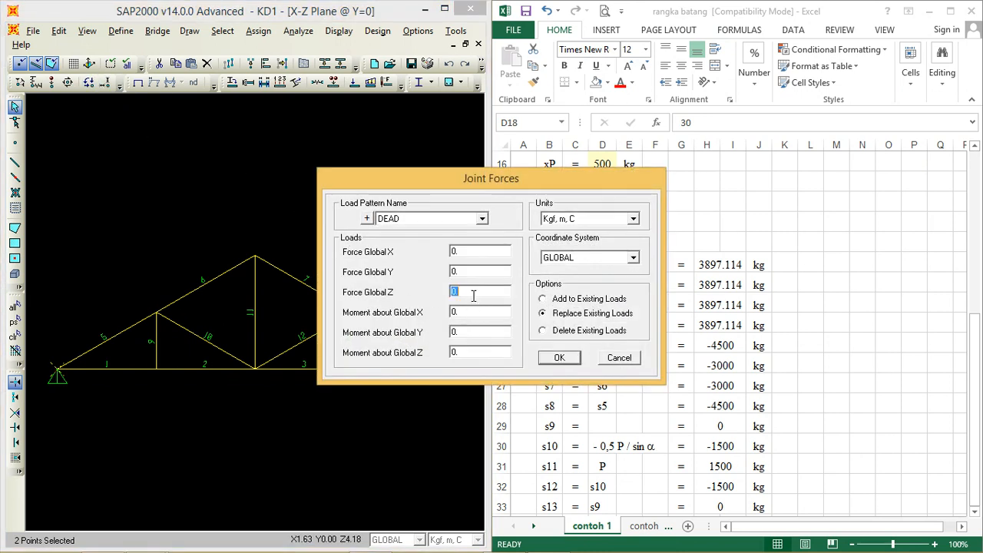
type("-500")
left_click(559, 358)
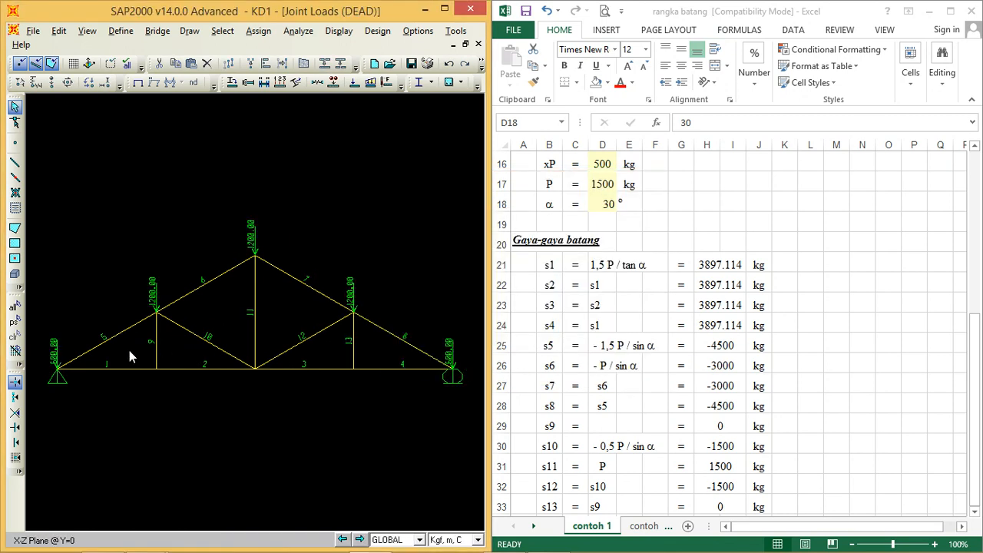
Step: Replace the DEAD joint loads on the three upper truss joints with a Global Z force of -1500 Kgf
left_click_drag(282, 275, 374, 195)
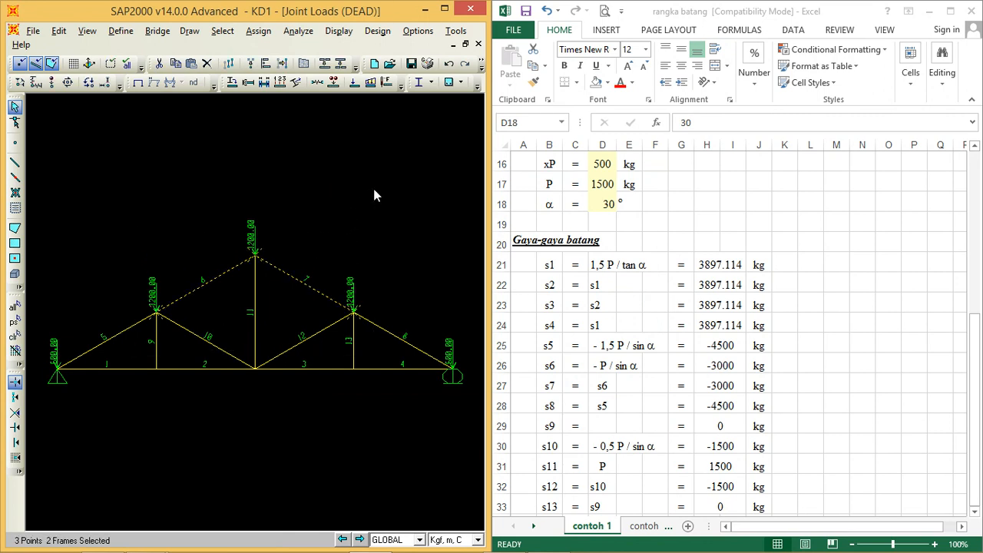
left_click(90, 84)
double_click(476, 291)
type("-1500")
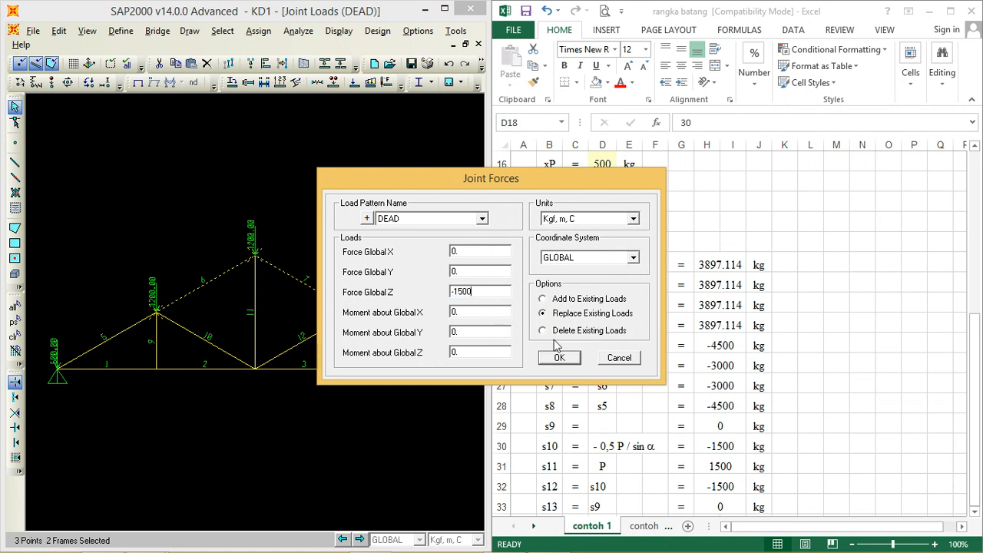
left_click(561, 358)
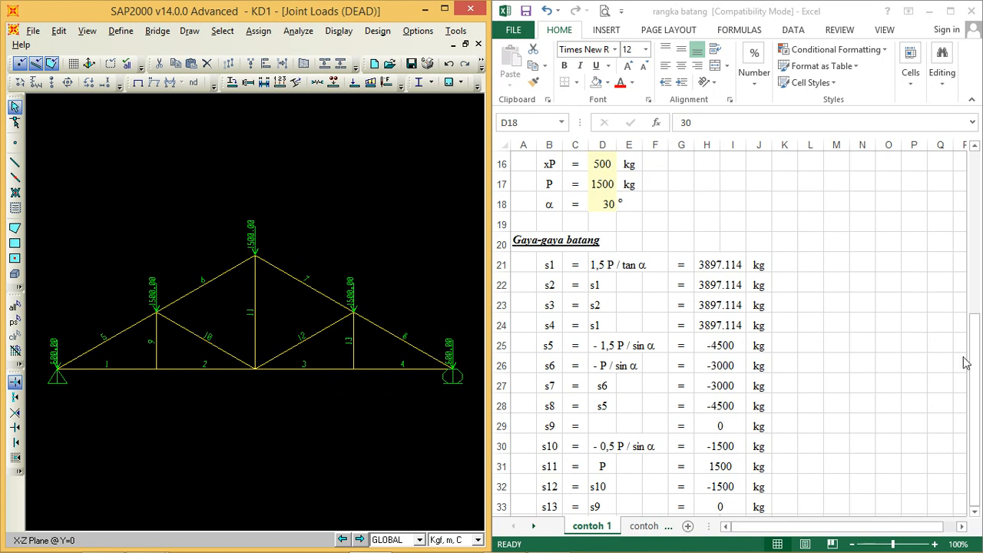
Step: Run the analysis with the new joint loads and display the axial force diagram for the DEAD case
left_click_drag(978, 362, 932, 303)
left_click(300, 138)
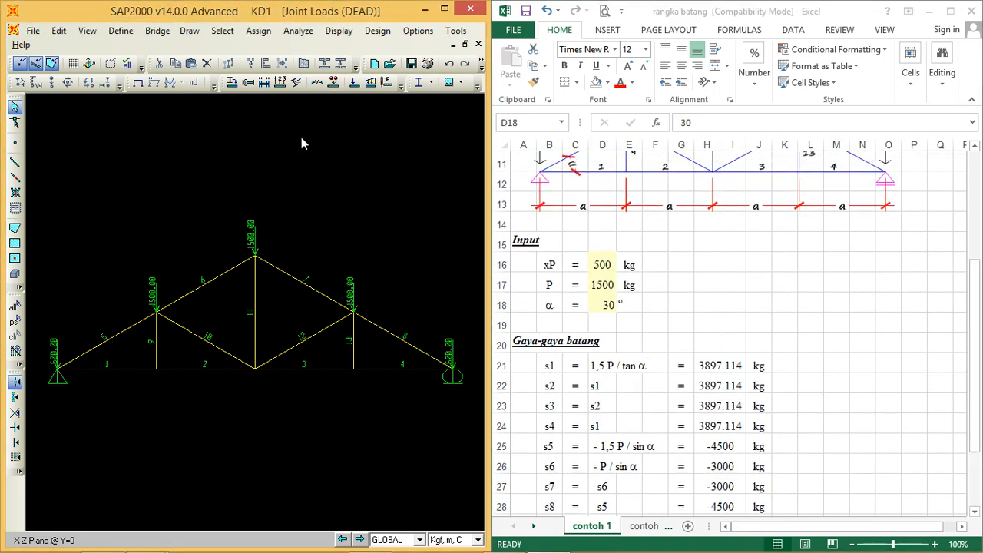
left_click(301, 31)
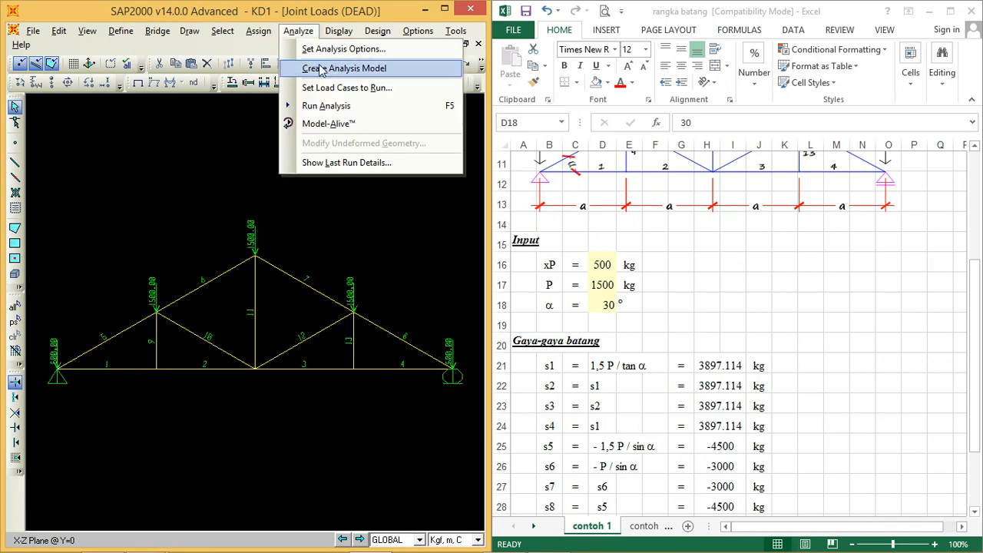
left_click(332, 107)
left_click(637, 349)
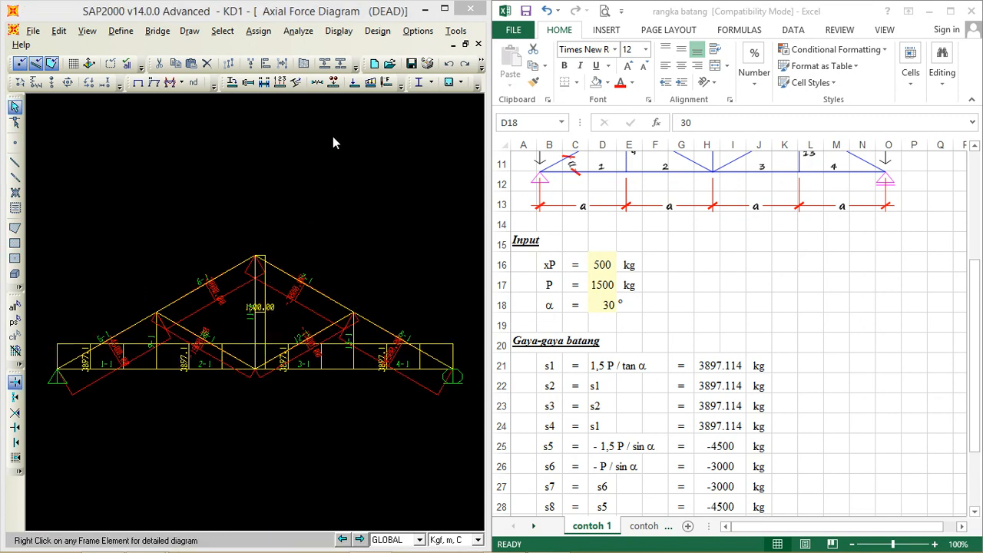
Step: Shrink the frame objects in the axial force diagram and show the full truss beside the spreadsheet
left_click(444, 8)
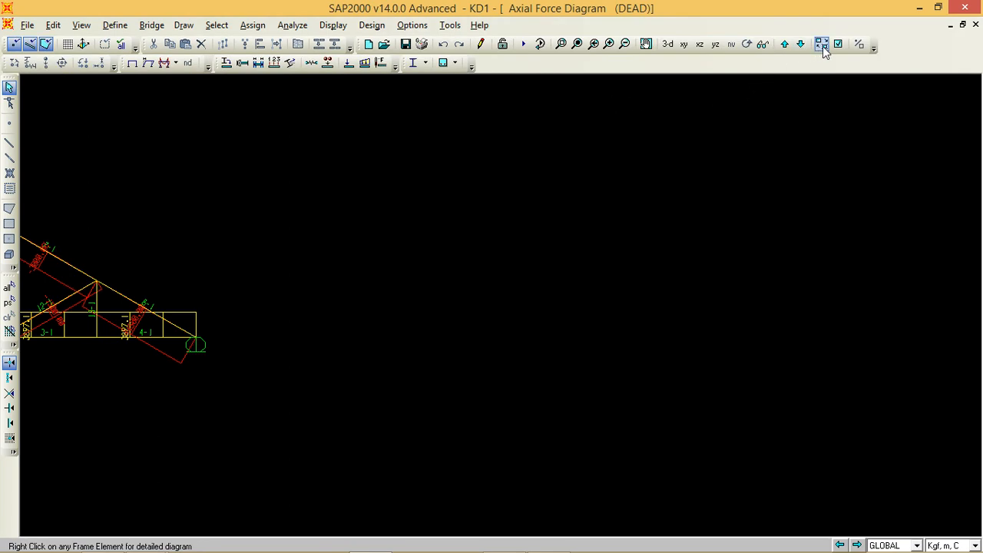
left_click(821, 44)
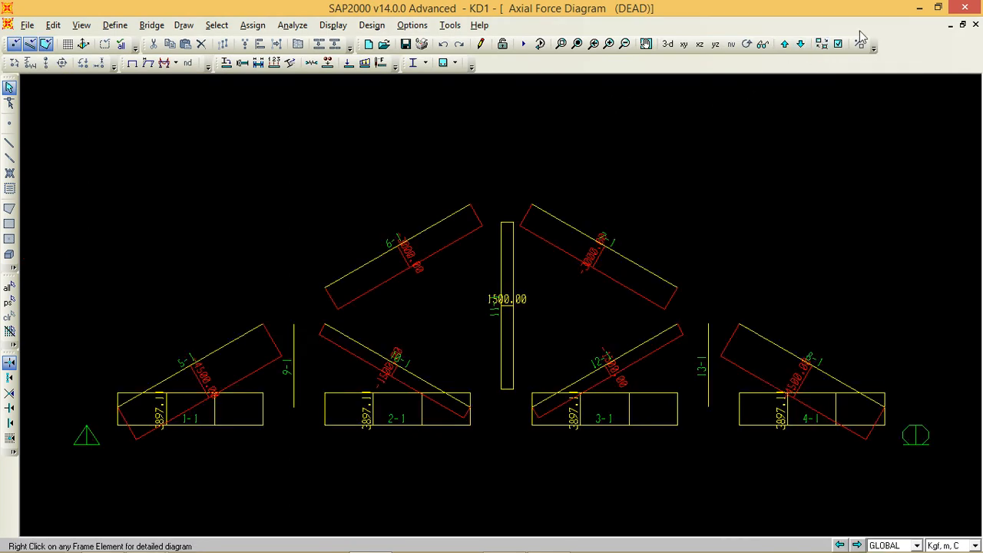
left_click(940, 9)
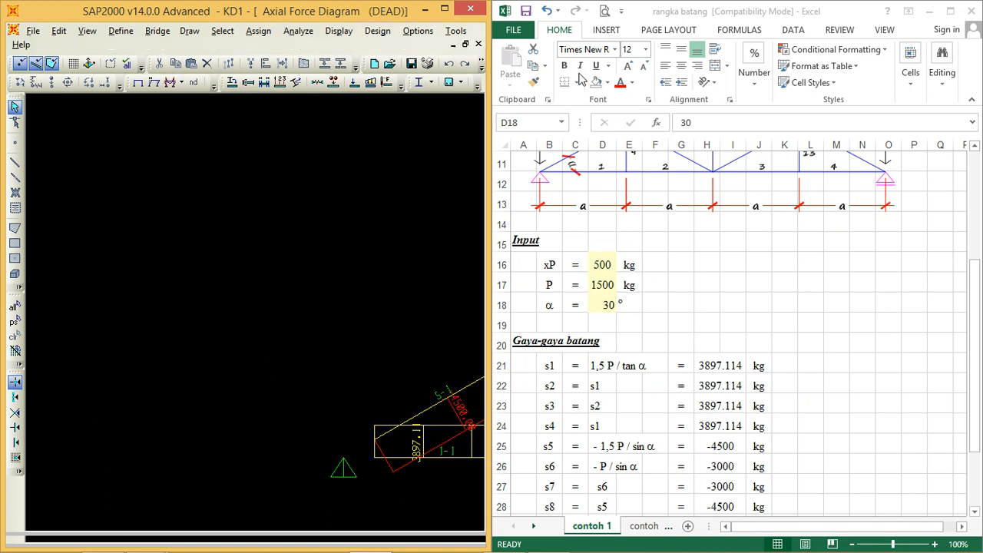
left_click(87, 31)
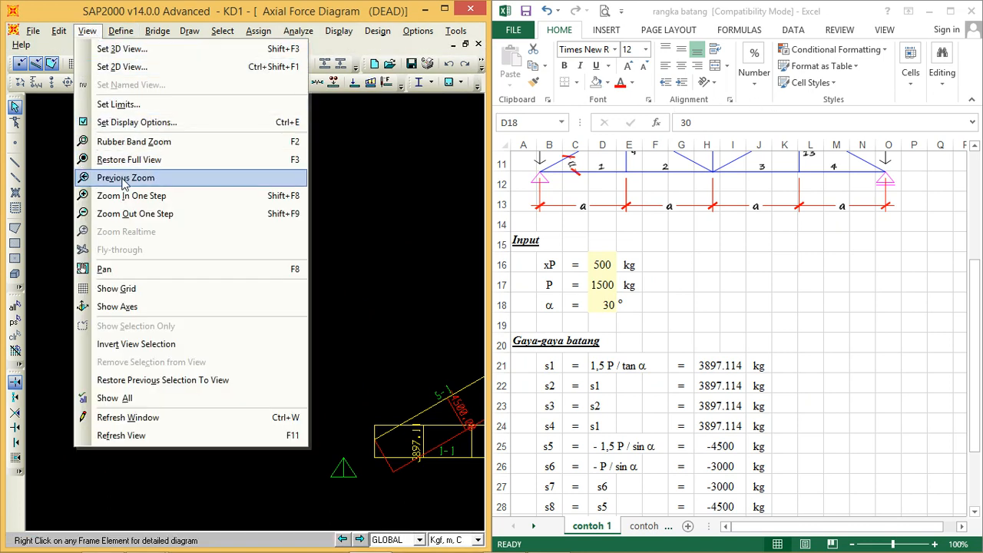
left_click(127, 160)
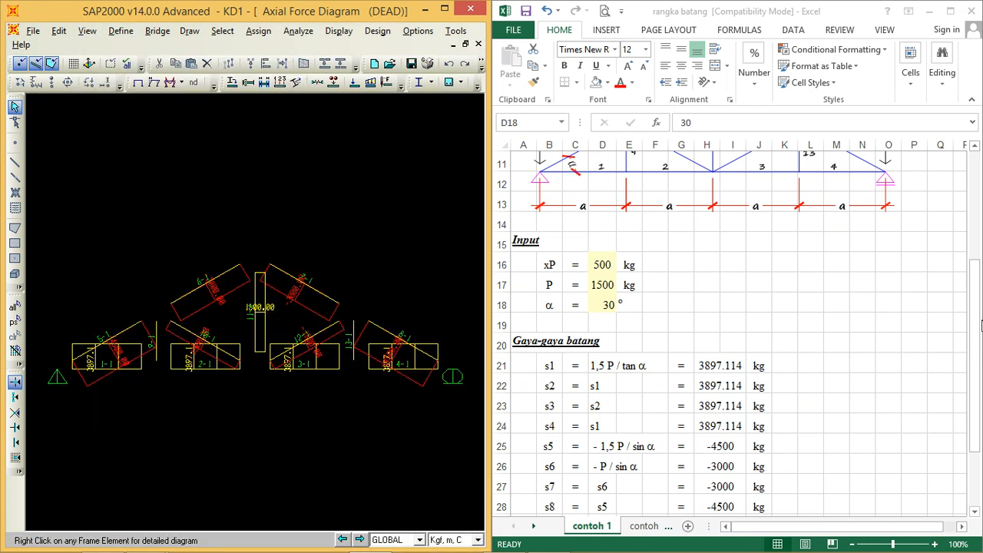
Step: Compare the detailed axial force diagram of frame 1 with the s1 value in cell H21
left_click(976, 330)
left_click_drag(975, 332, 980, 406)
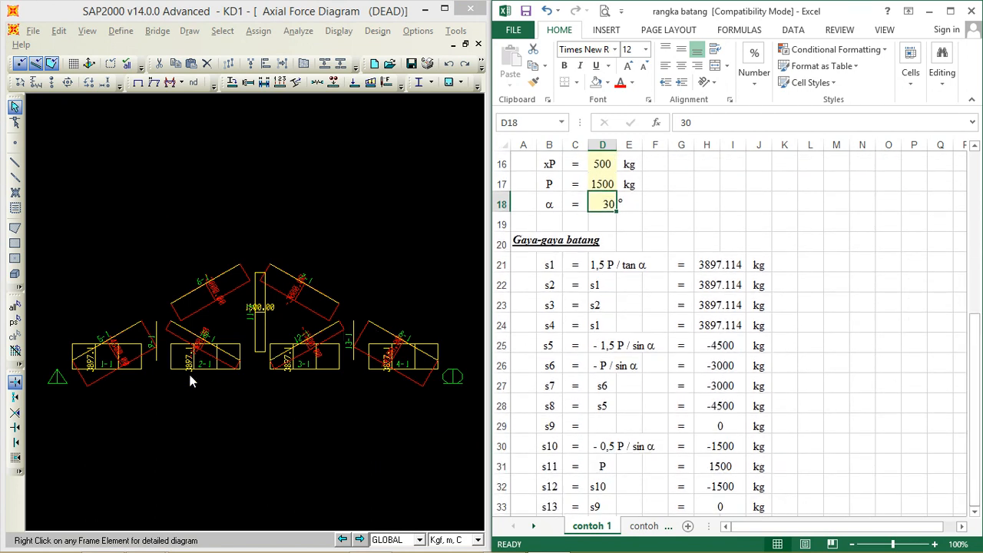
right_click(102, 368)
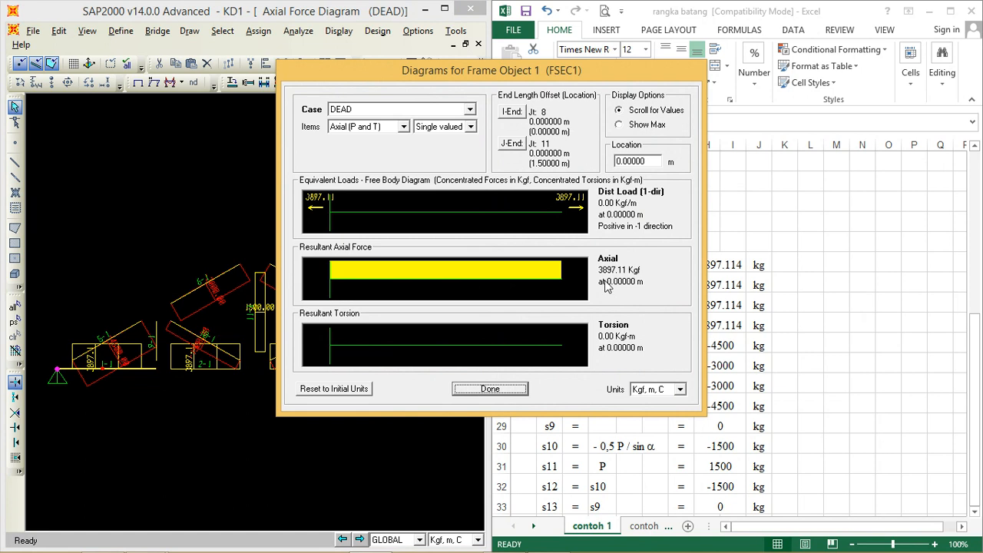
left_click_drag(568, 80, 351, 73)
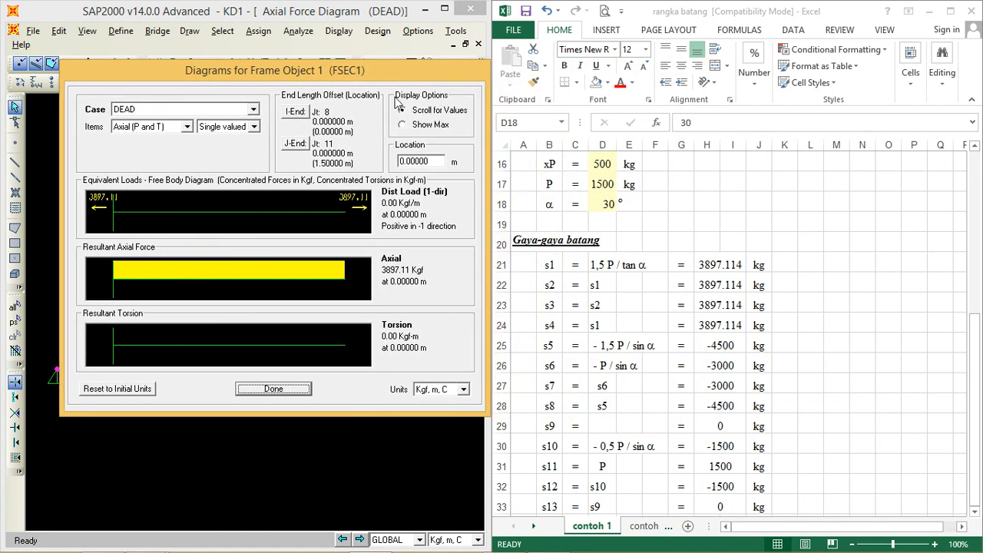
left_click(716, 265)
left_click(716, 265)
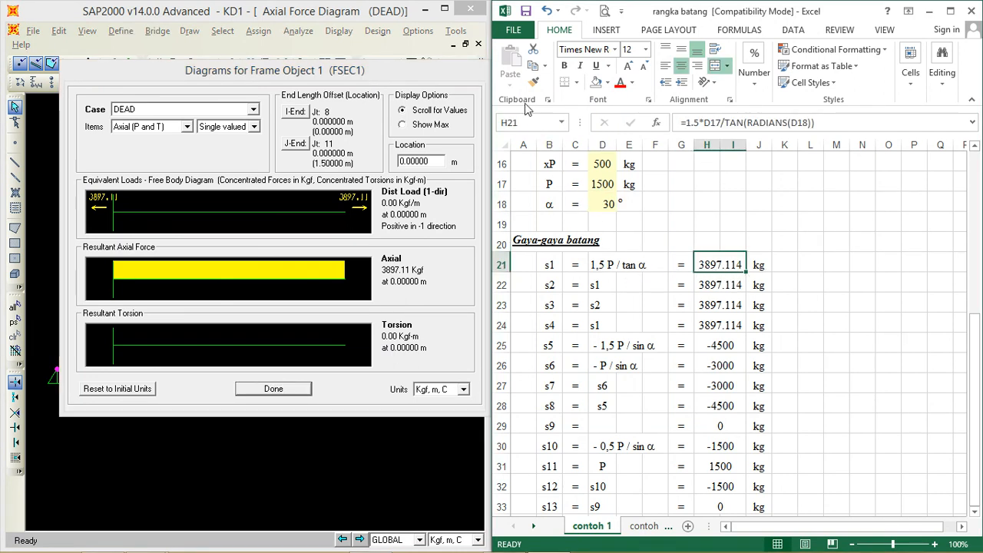
left_click(274, 389)
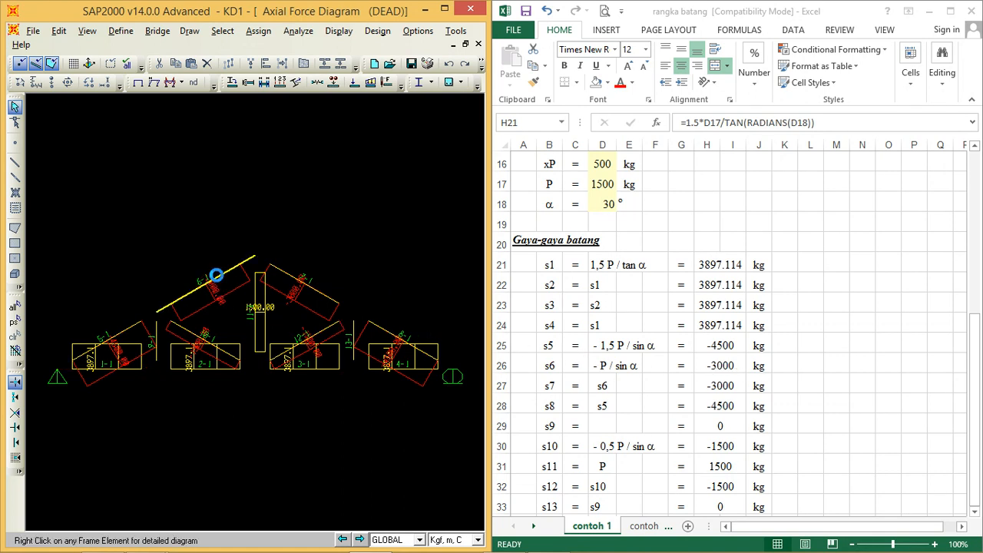
Step: Compare the detailed axial force diagram of frame 6 with the s6 value in cell H26
right_click(216, 278)
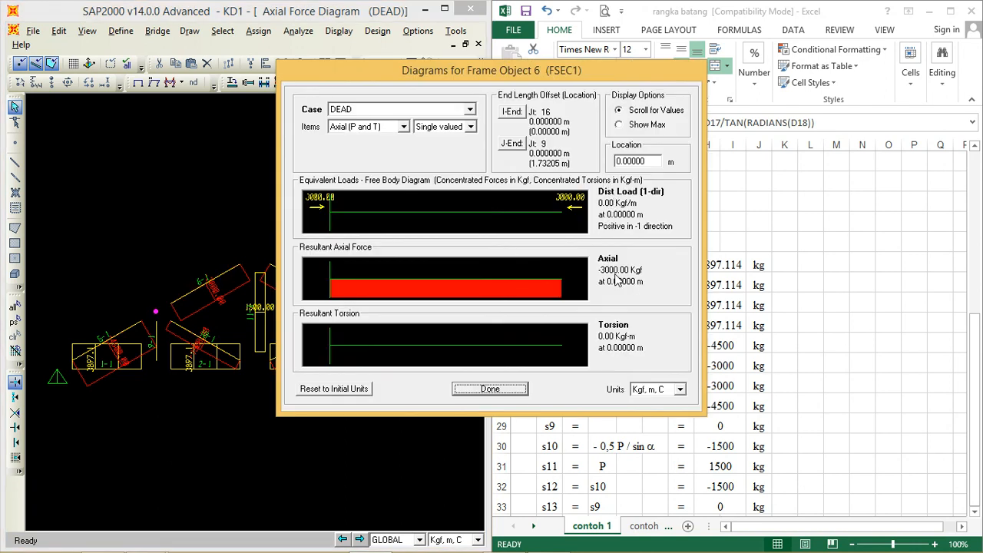
left_click_drag(543, 73, 325, 81)
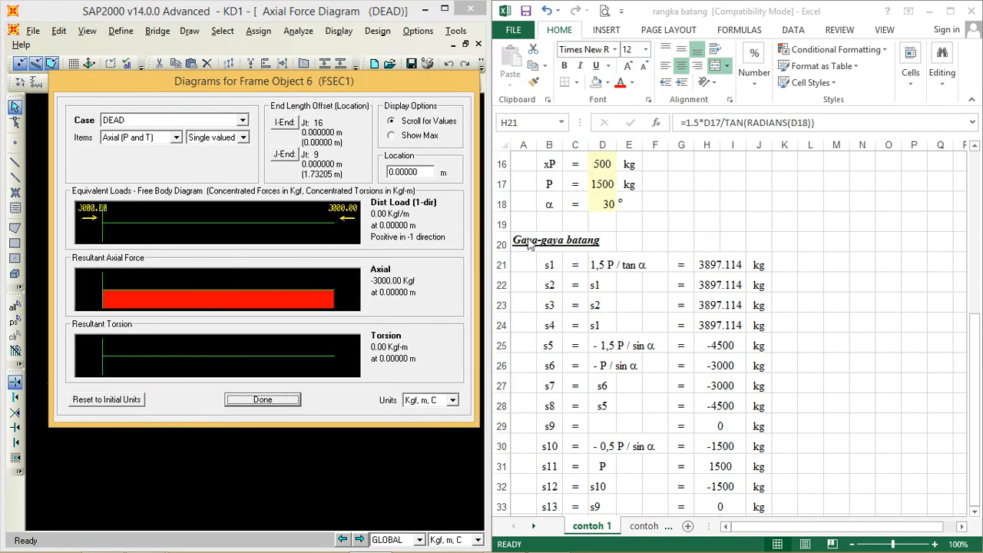
left_click(723, 369)
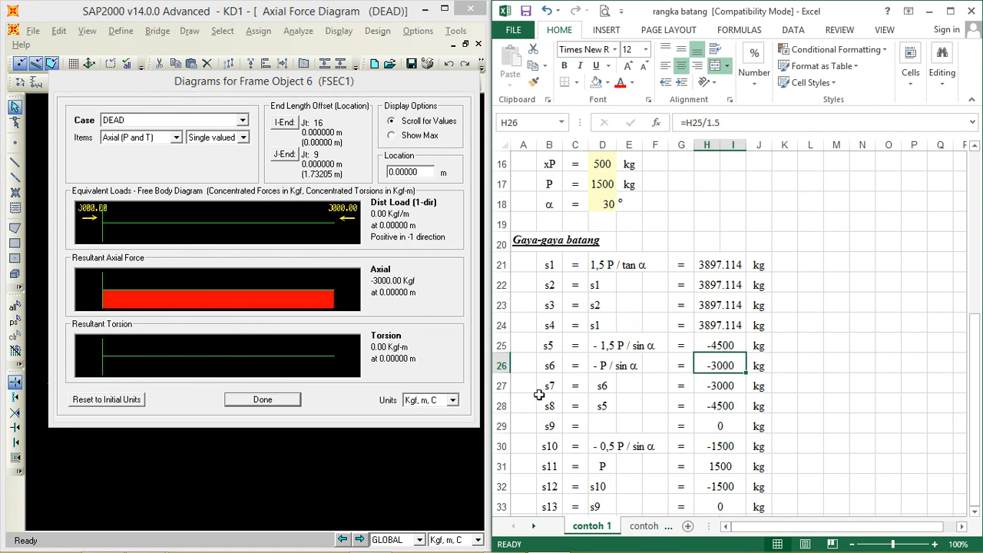
left_click(264, 400)
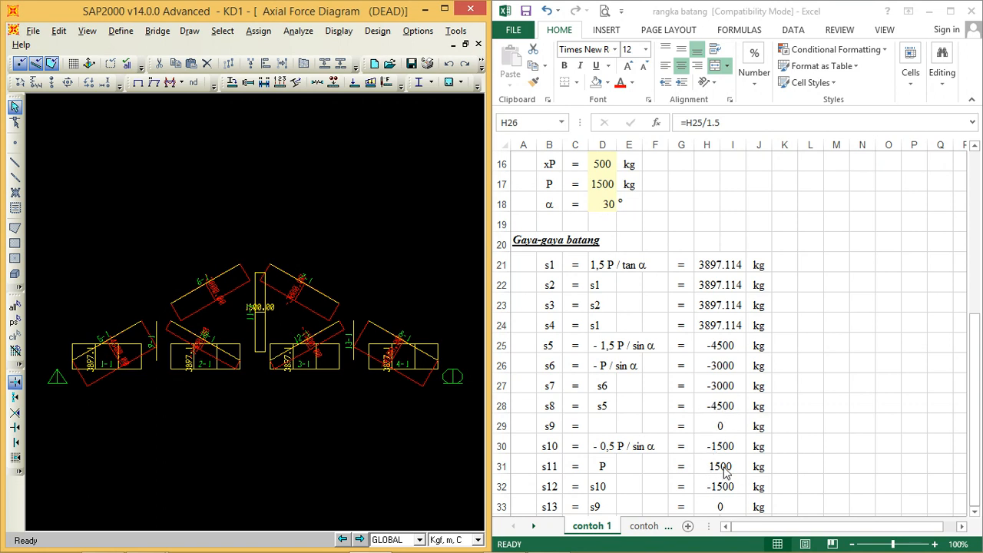
Step: Check the axial force of frame 11 in its detailed diagram against the s11 value in cell H31
right_click(255, 328)
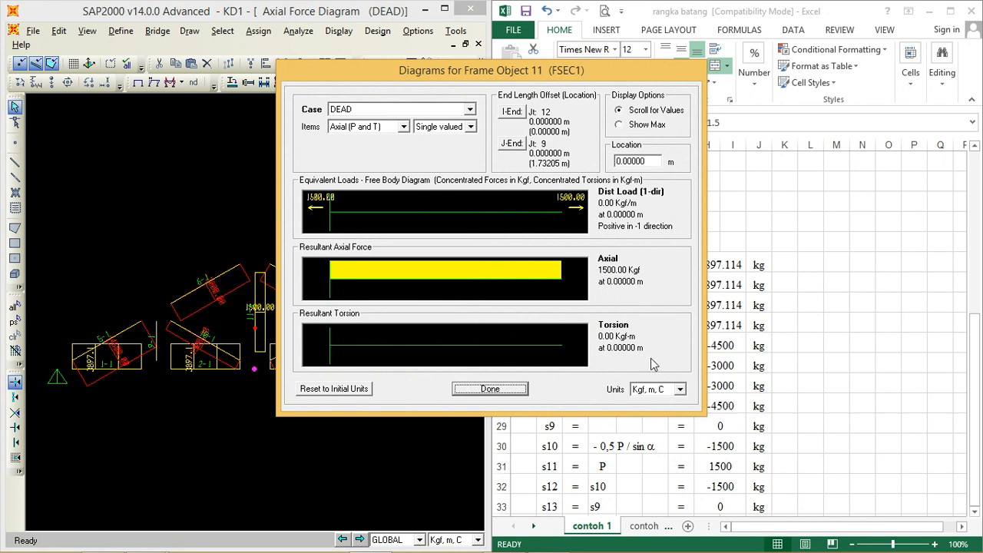
left_click(730, 474)
left_click(720, 465)
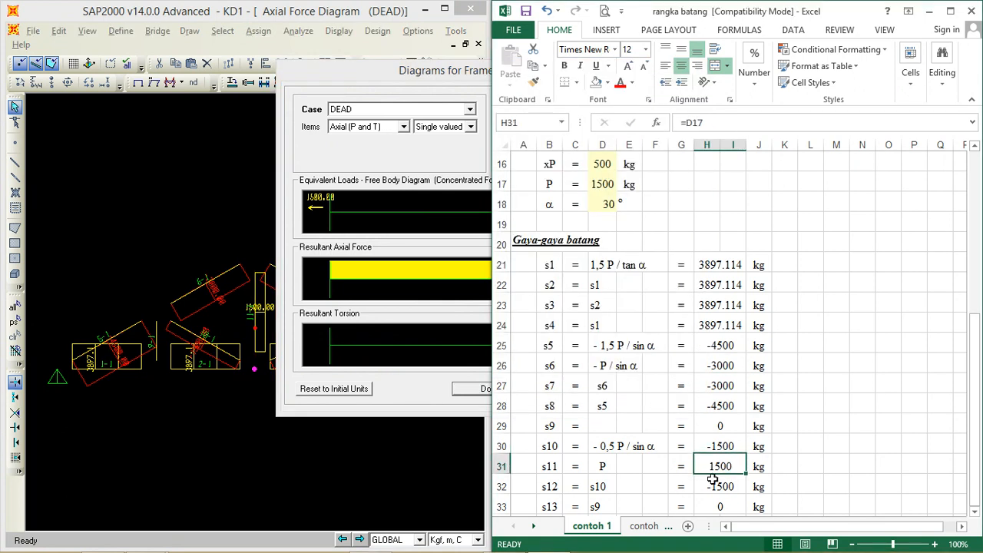
left_click(394, 71)
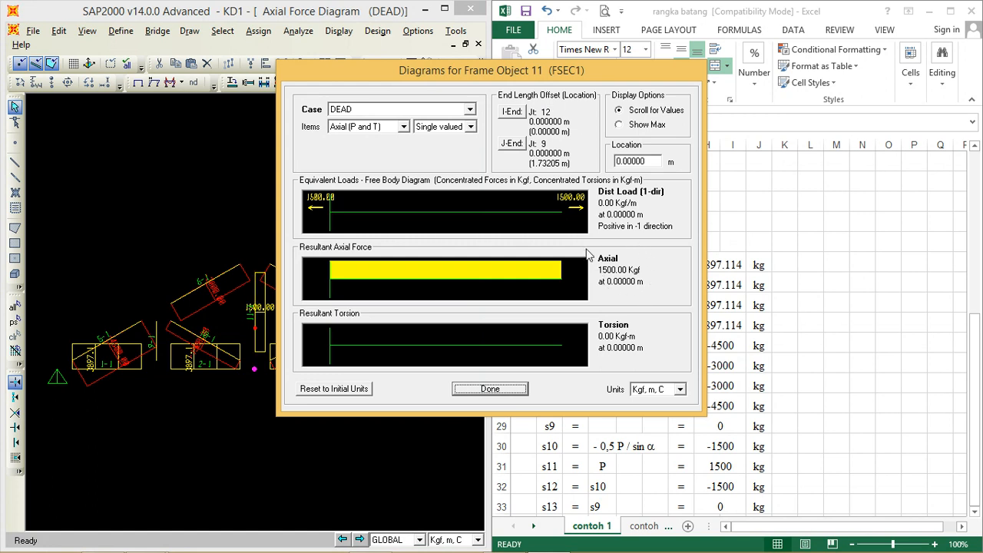
left_click(499, 389)
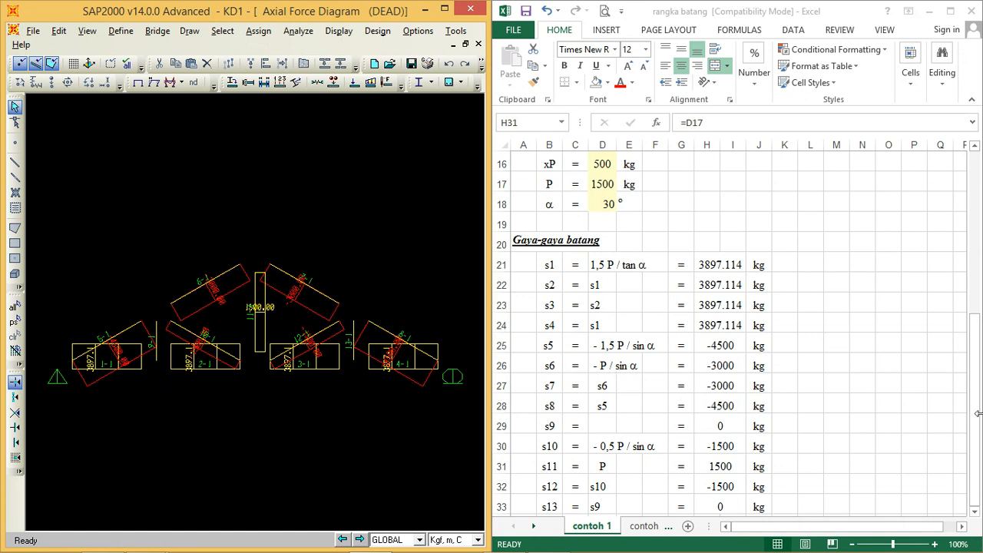
Step: Switch the Excel workbook to the contoh 2 worksheet
mouse_move(971, 333)
left_mouse_down()
mouse_move(979, 220)
mouse_move(967, 360)
mouse_move(977, 360)
left_mouse_up()
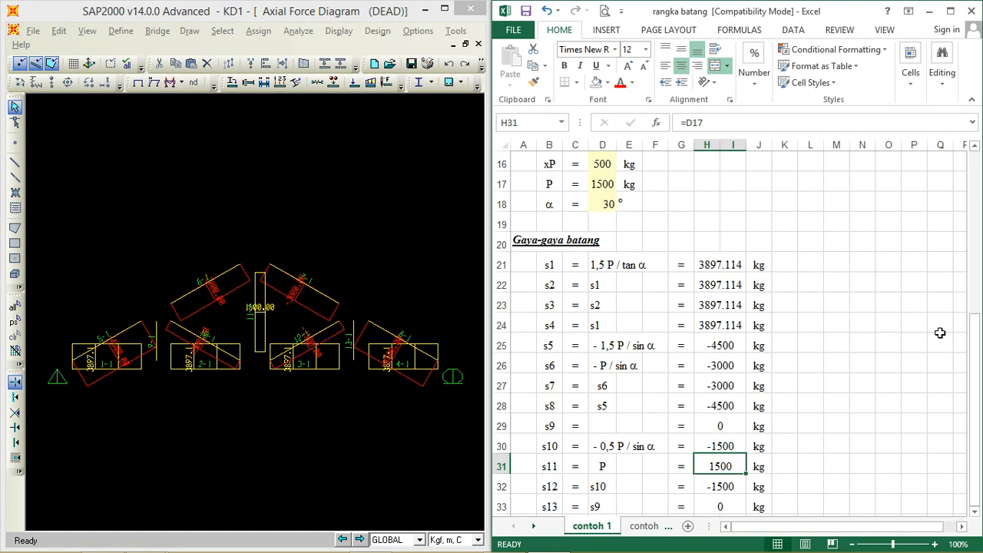
left_click(644, 527)
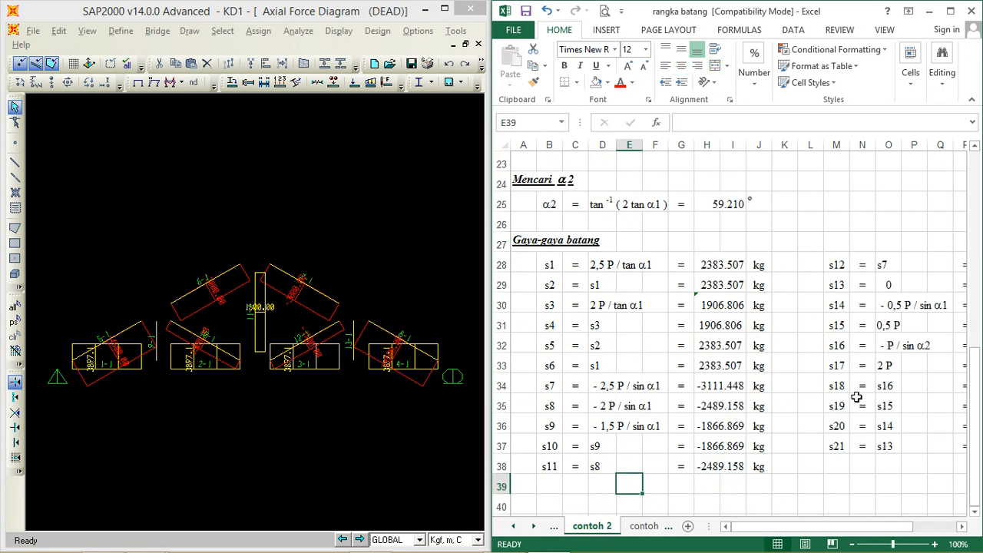
Step: Maximize the Excel window with the contoh 2 truss diagram in view
left_click_drag(980, 393, 965, 226)
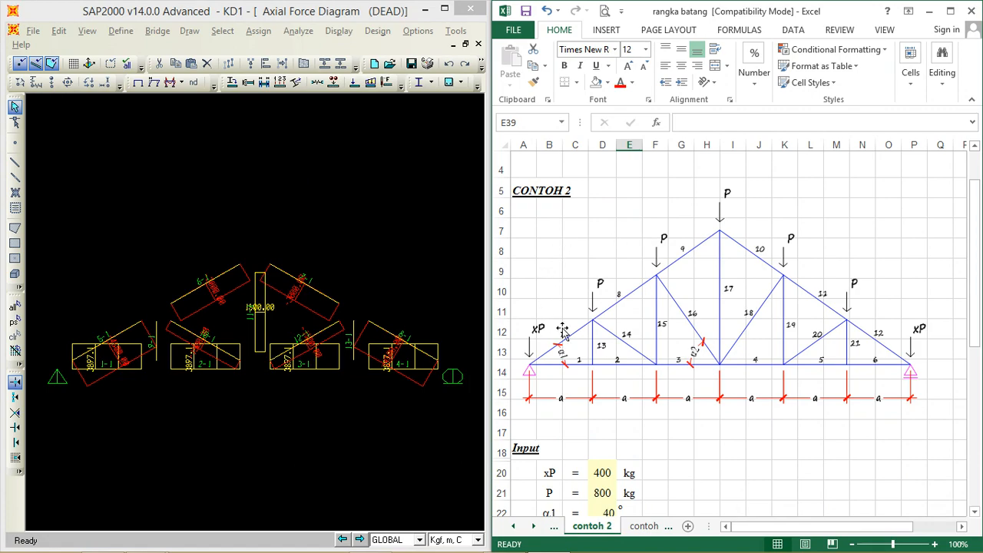
left_click(949, 12)
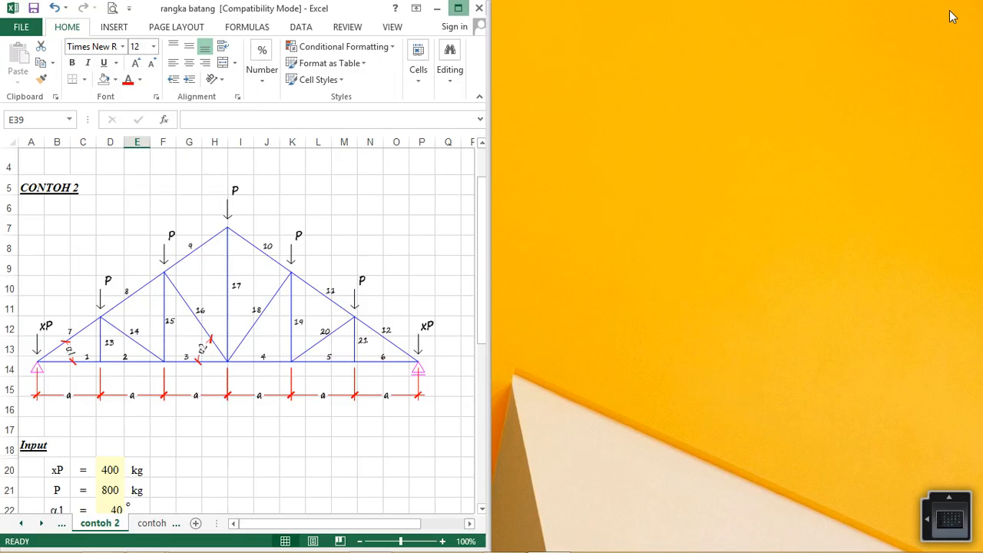
scroll(483, 242, "down", 2)
scroll(483, 242, "up", 2)
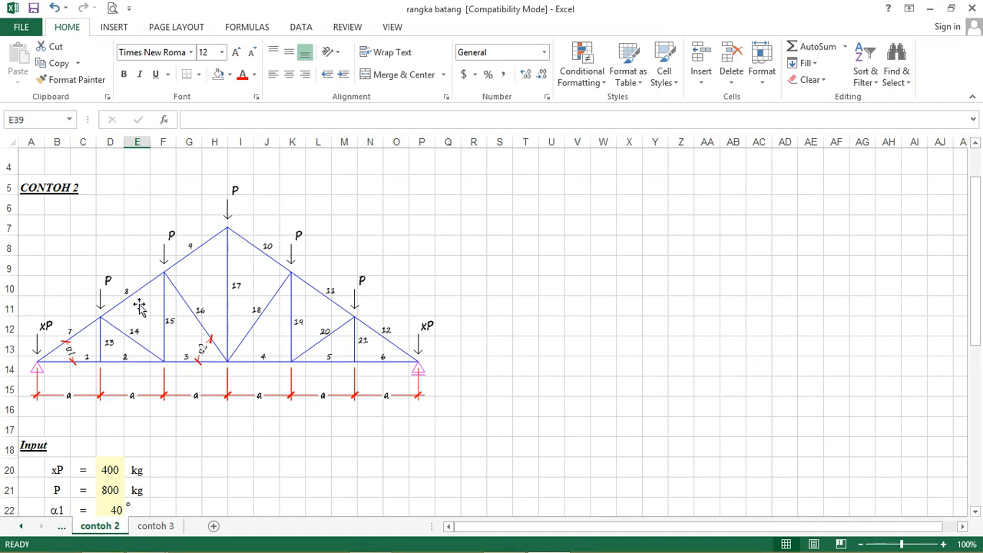
Step: Examine the contoh 2 truss geometry and angles together with its xP, P and α1 inputs
scroll(221, 367, "down", 1)
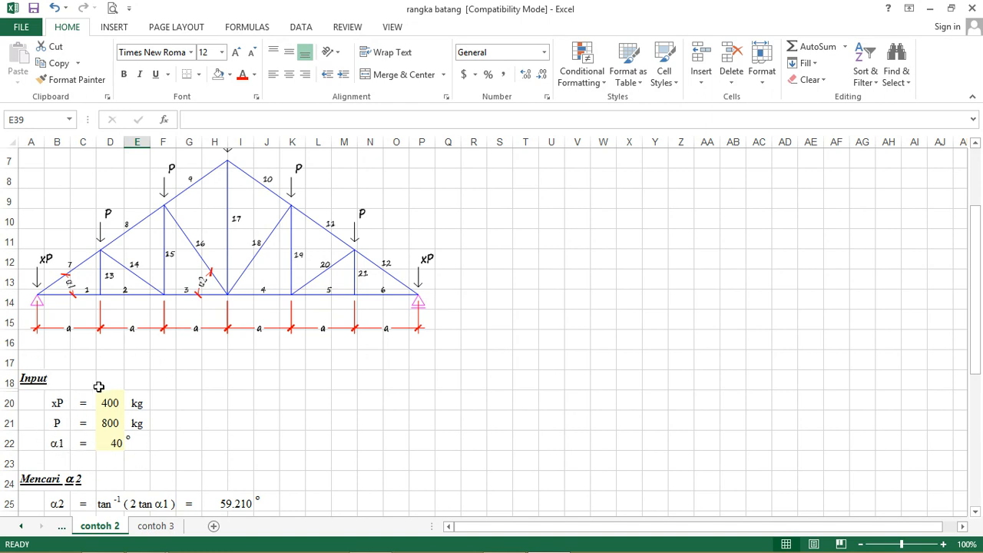
scroll(206, 330, "up", 1)
scroll(214, 306, "down", 1)
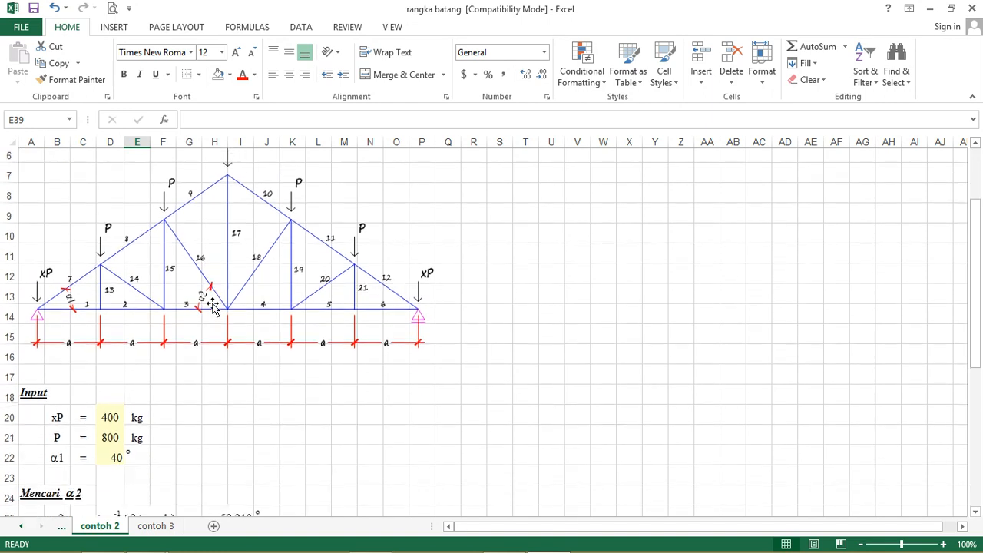
scroll(213, 306, "down", 1)
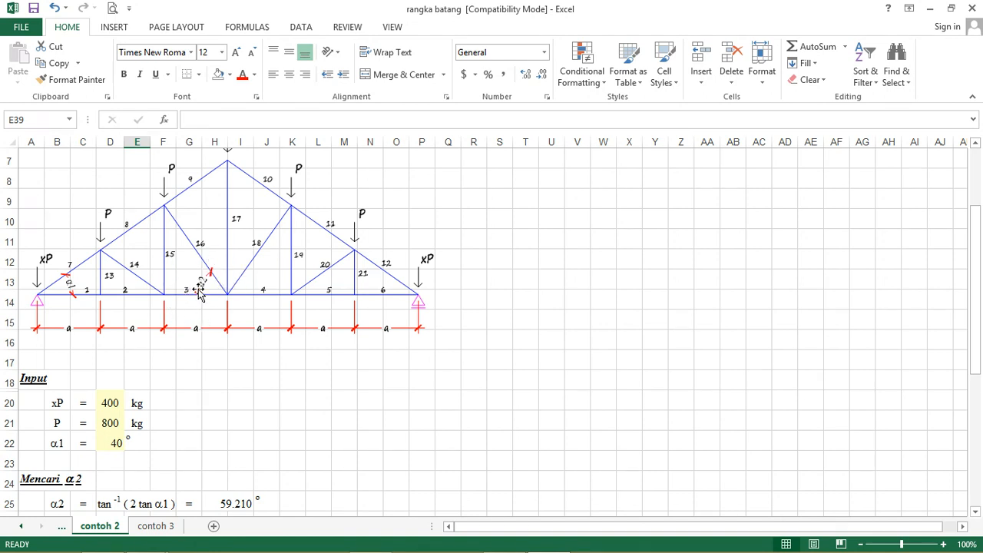
scroll(186, 294, "down", 2)
scroll(101, 259, "up", 1)
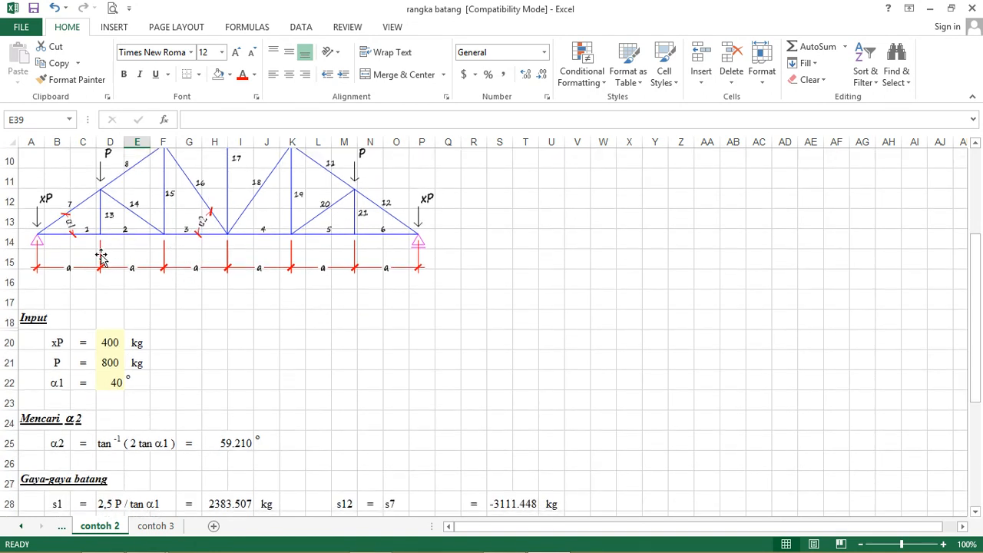
scroll(210, 254, "up", 1)
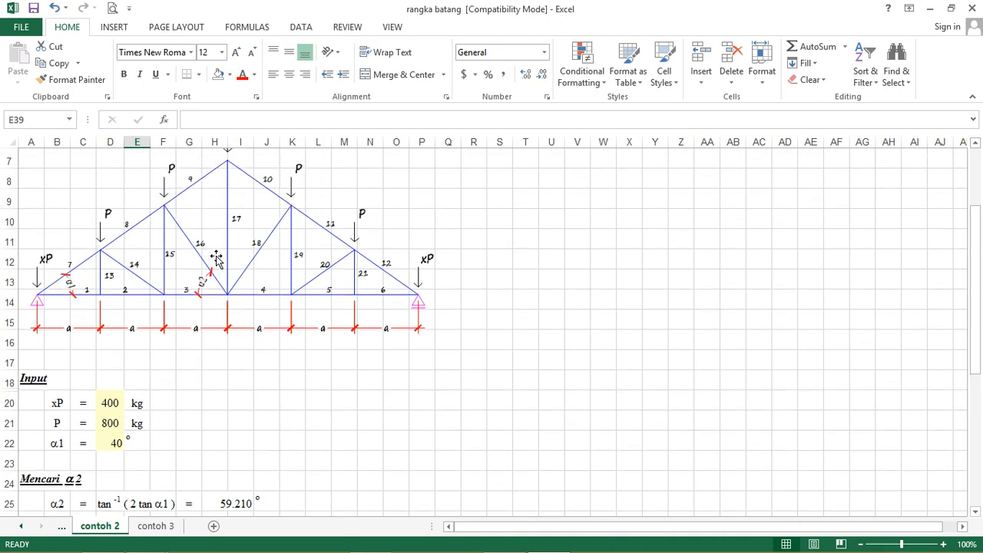
Step: Inspect the formula that calculates angle α2 in cell H25
scroll(218, 263, "down", 2)
scroll(221, 265, "down", 3)
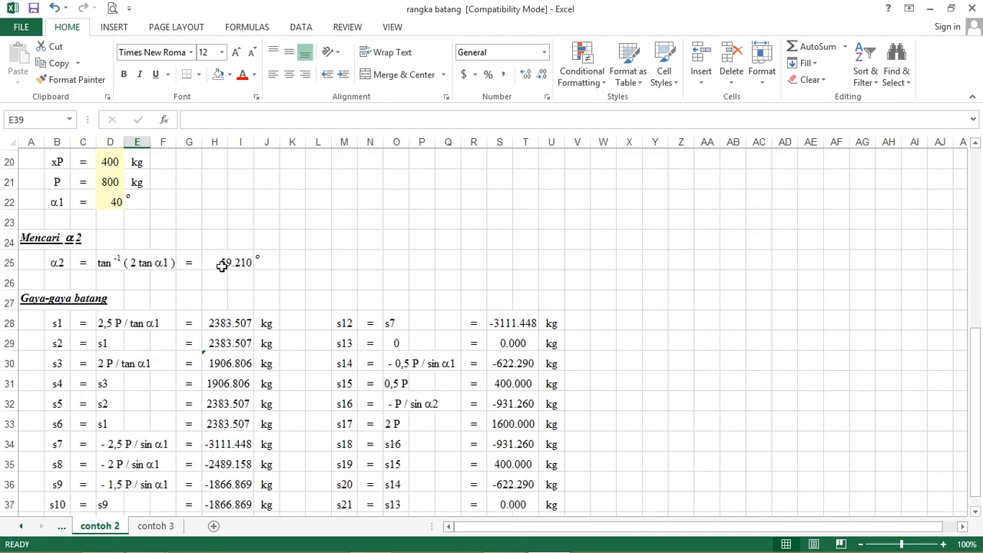
scroll(221, 265, "down", 1)
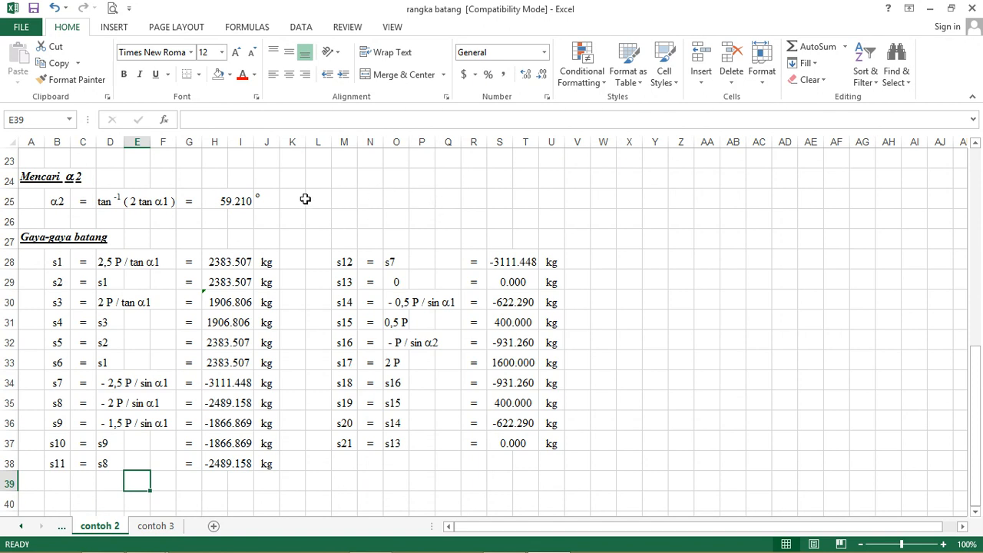
left_click(224, 201)
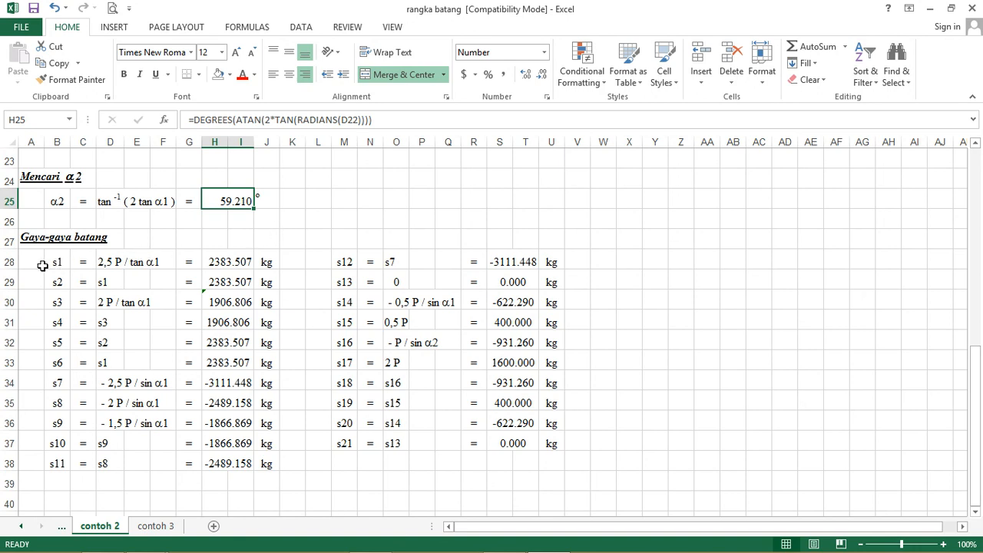
Step: Inspect the force formulas of bottom chord members s1 to s6 in cells H28 to H33
left_click(222, 262)
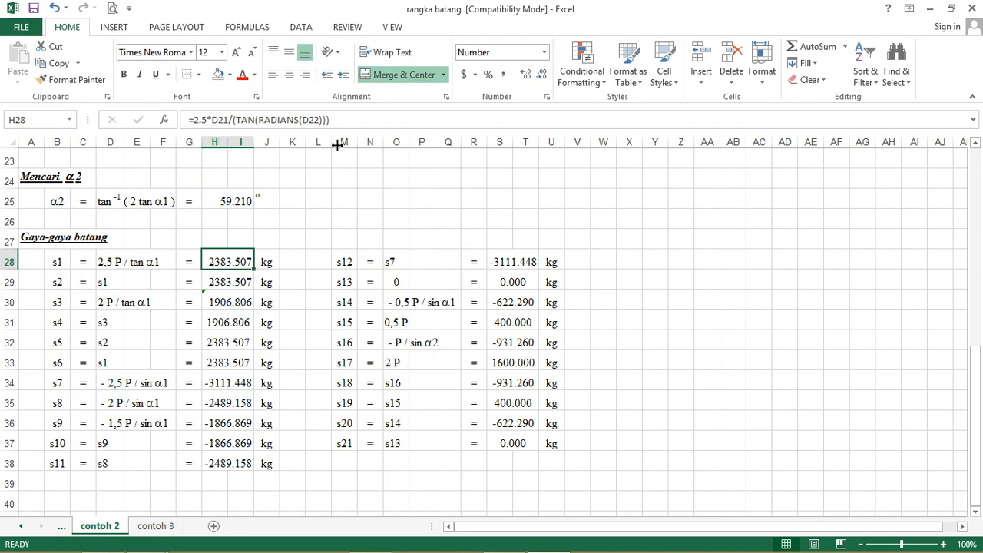
left_click(227, 283)
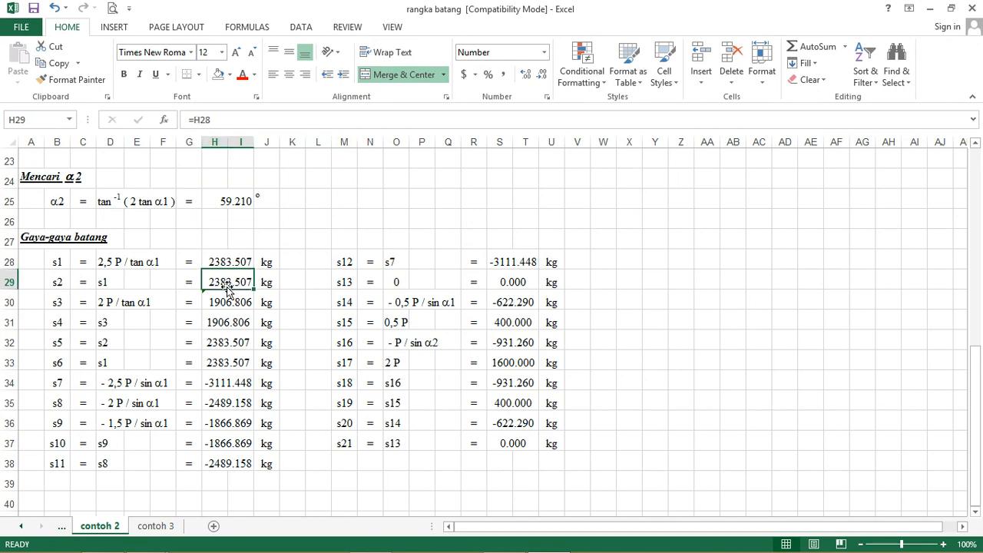
left_click(225, 302)
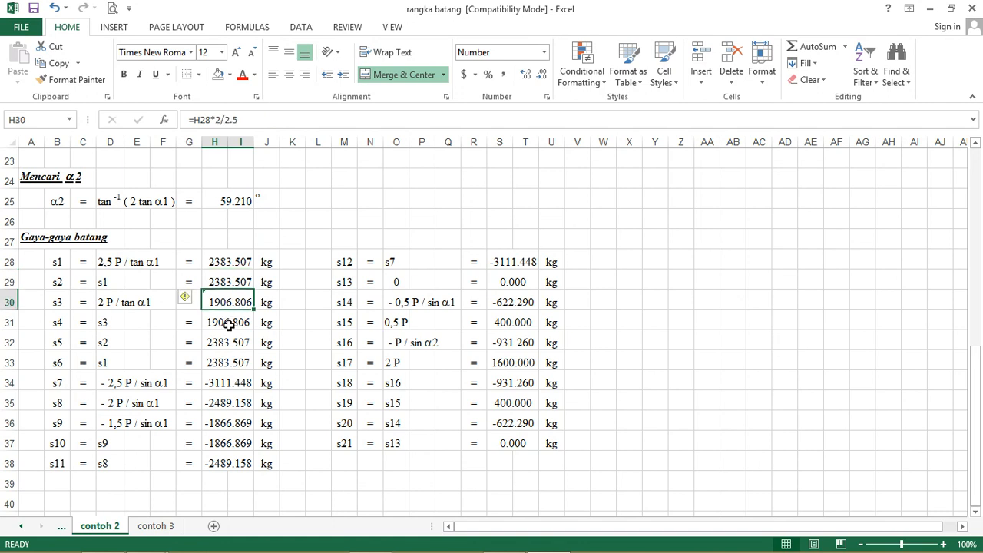
left_click(230, 323)
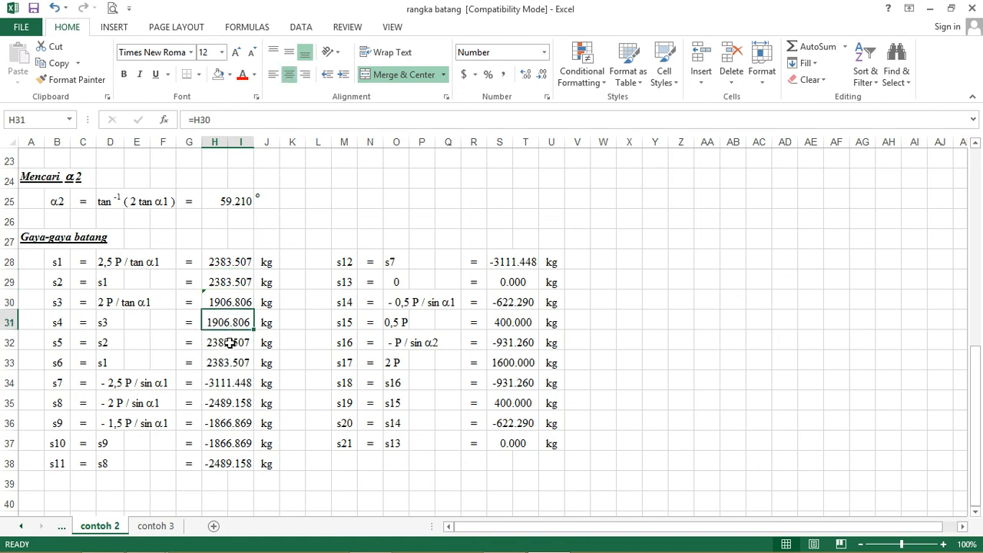
left_click(230, 343)
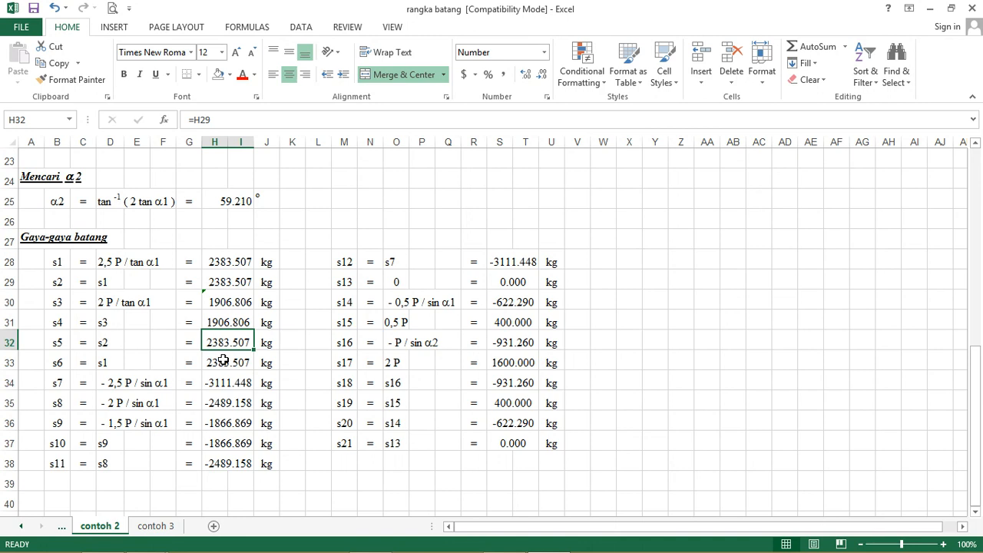
left_click(223, 359)
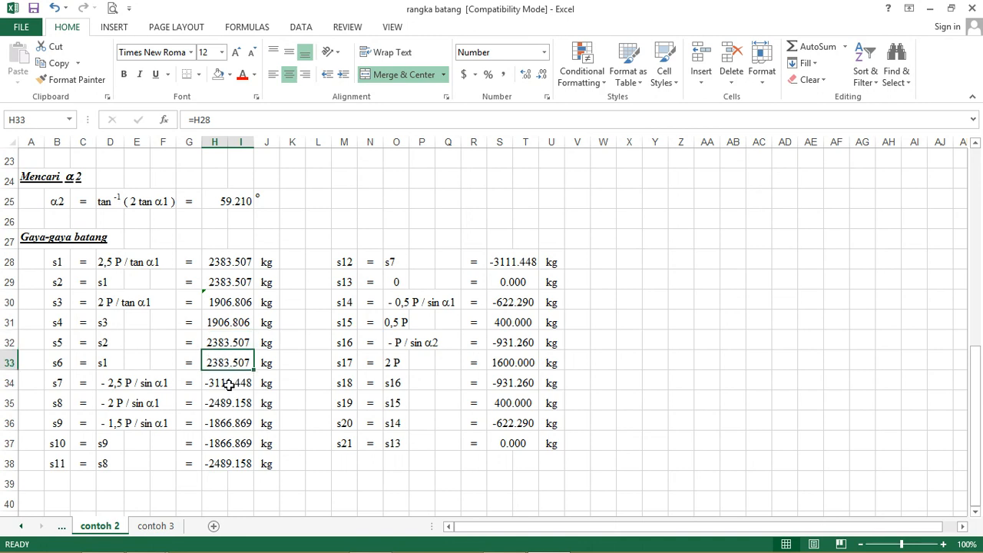
Step: Inspect the force formulas of top chord members s7 to s12 in cells H34 to H38 and S28
left_click(229, 386)
left_click(233, 406)
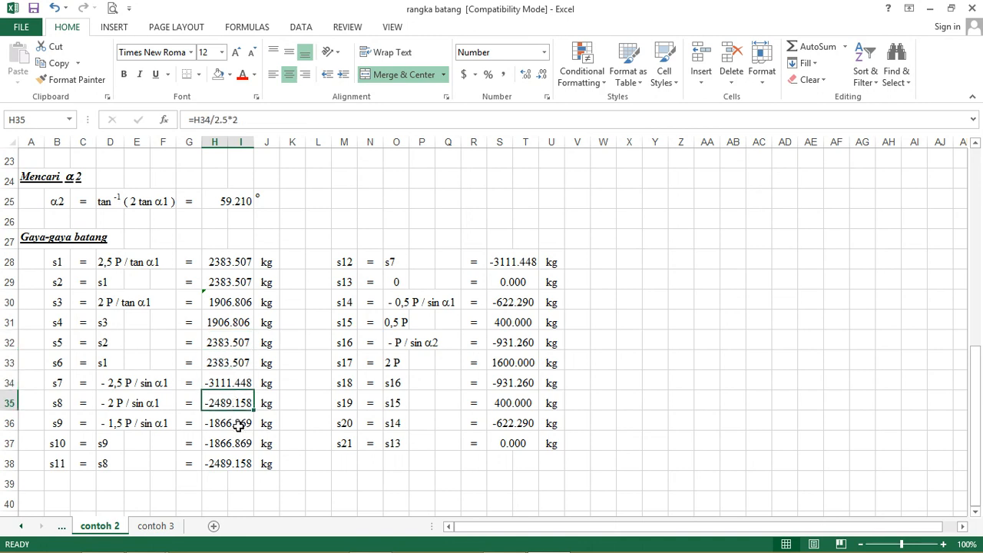
left_click(240, 425)
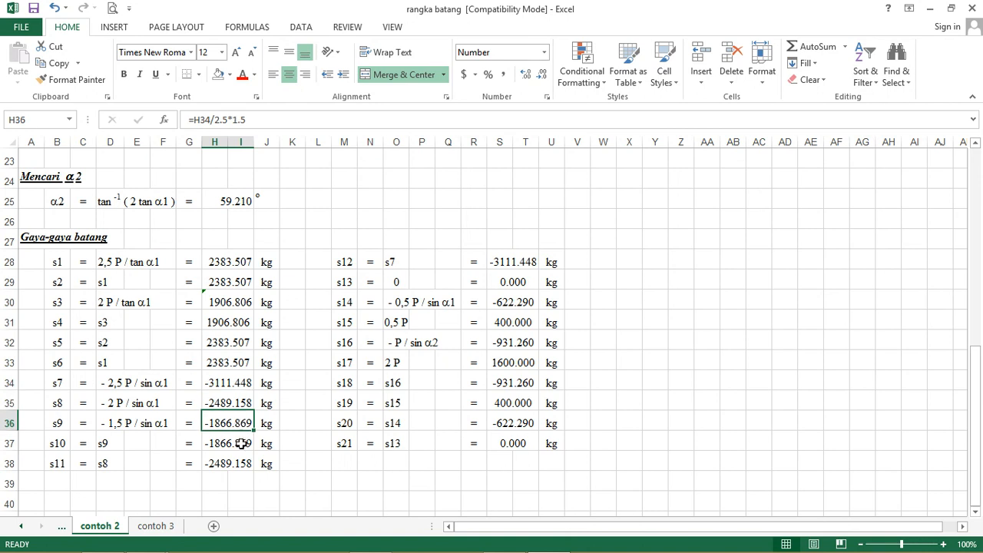
left_click(240, 443)
left_click(234, 461)
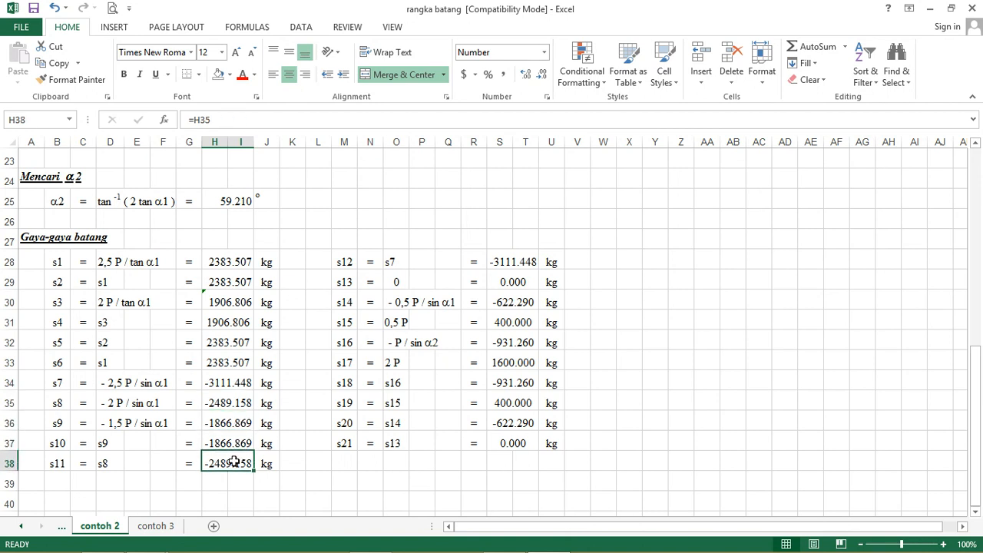
left_click(506, 262)
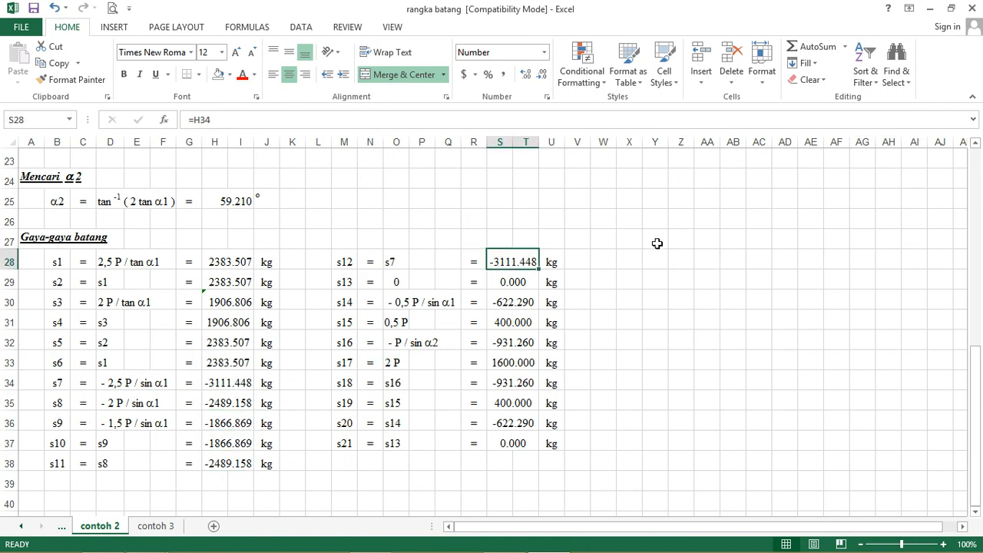
Step: Inspect the force formulas of web members s13 to s21 in cells S29 to S37
left_click(522, 284)
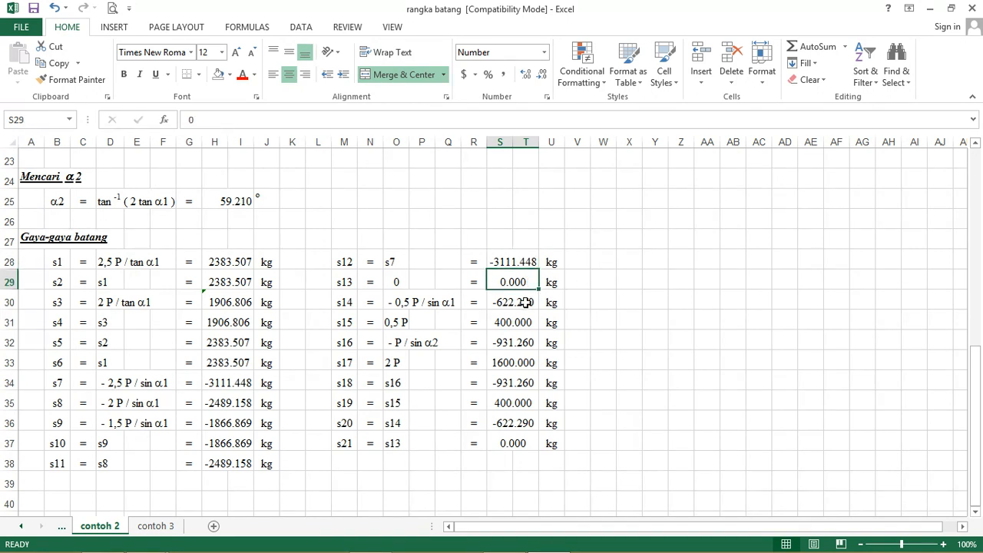
left_click(526, 302)
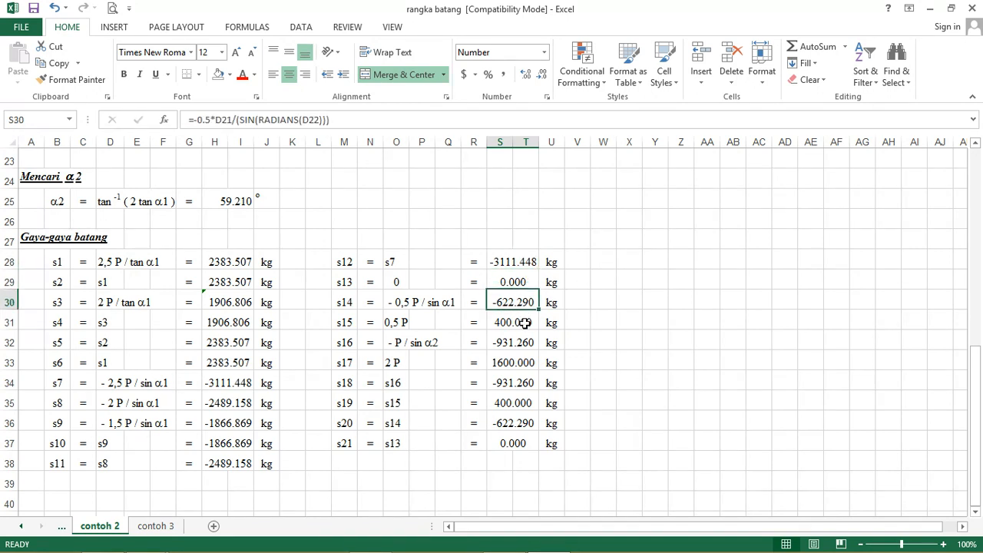
left_click(525, 323)
left_click(528, 342)
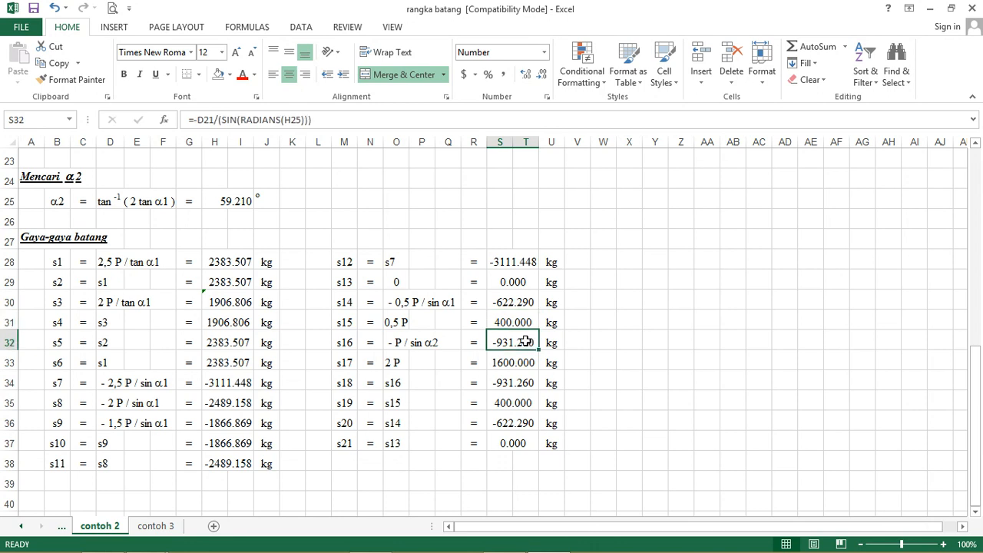
left_click(516, 362)
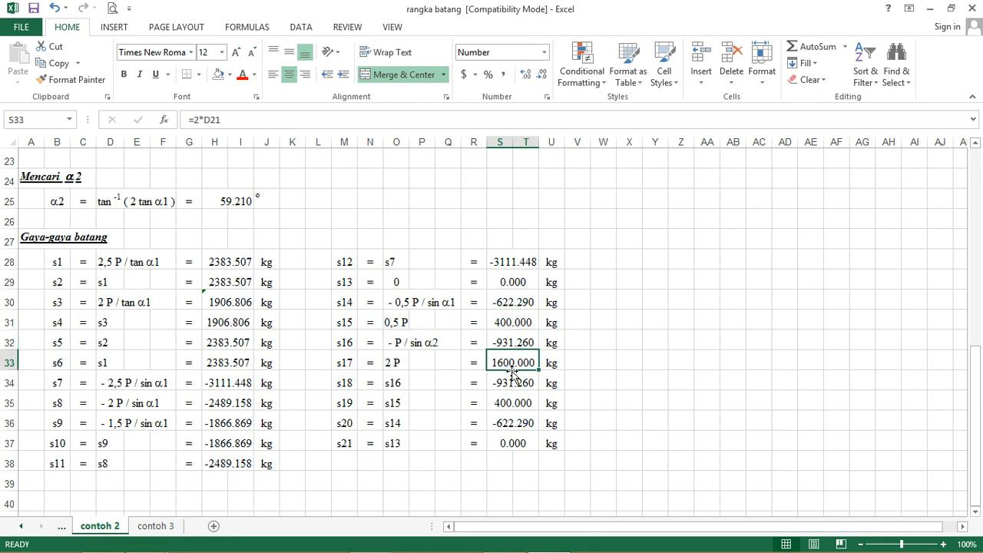
left_click(511, 382)
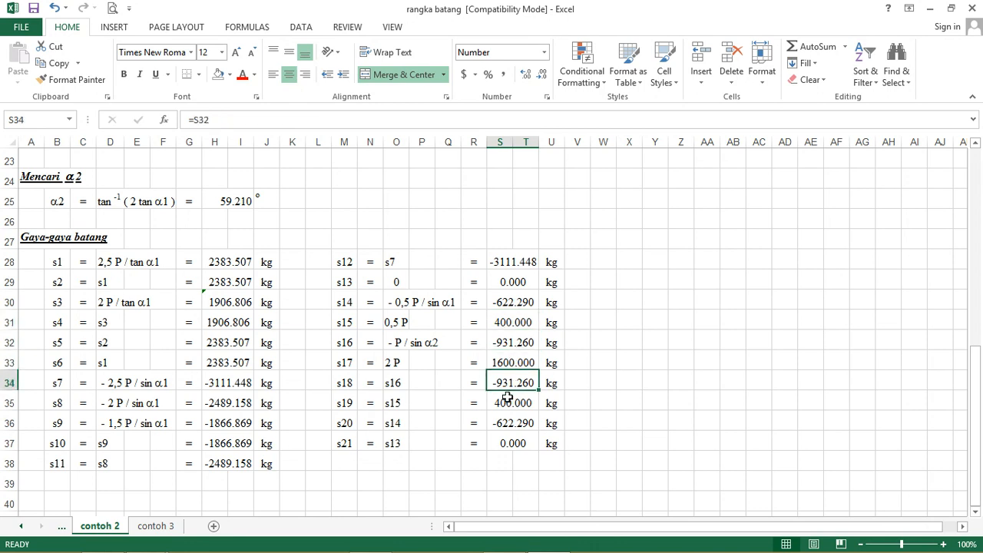
left_click(511, 402)
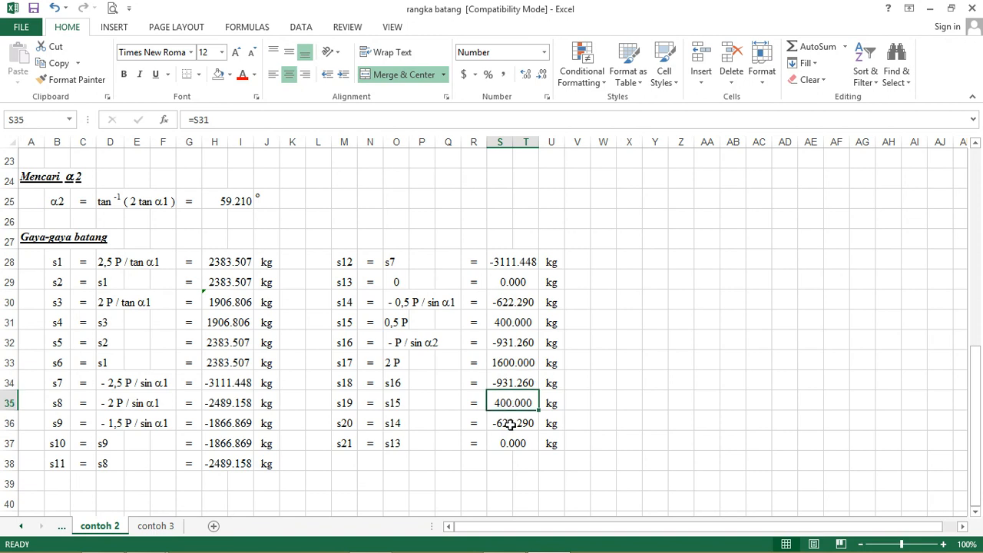
left_click(511, 423)
left_click(513, 444)
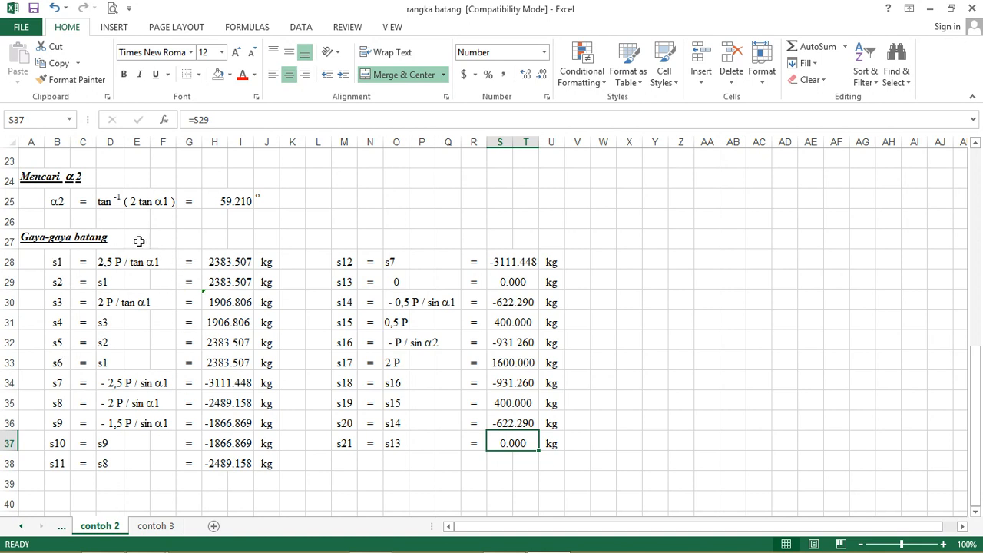
Step: Review the bottom chord forces s1 to s6 in cells H28 to H33 once more
left_click(221, 262)
left_click(233, 282)
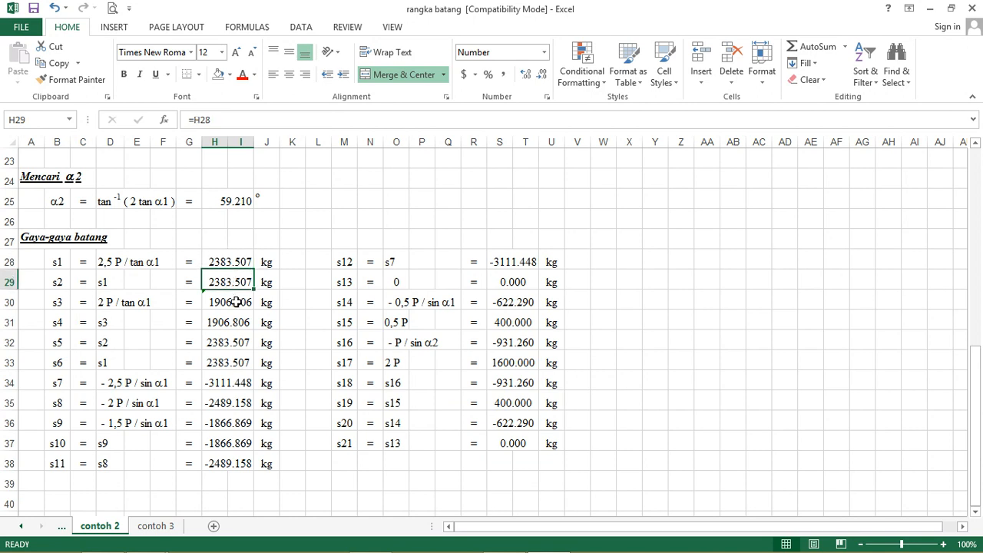
left_click(241, 304)
left_click(237, 321)
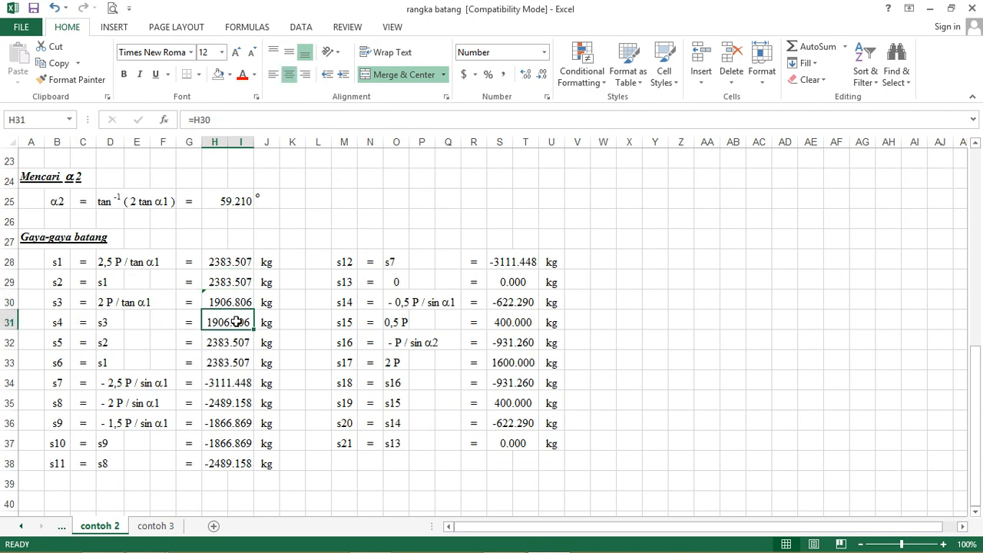
left_click(234, 345)
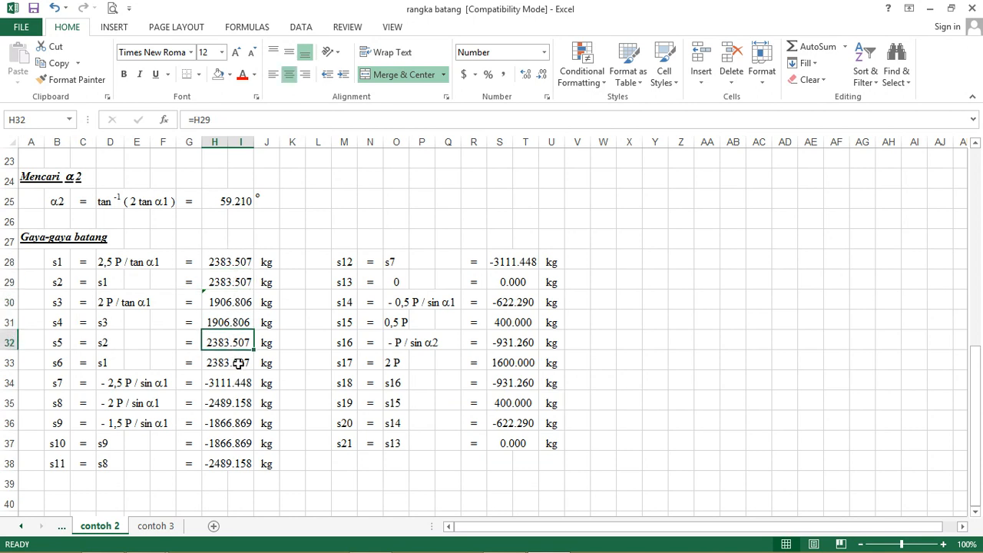
left_click(240, 363)
Step: Review the force formulas of top chord members s7 to s12 in cells H34 to H38 and S28 once more
left_click(241, 381)
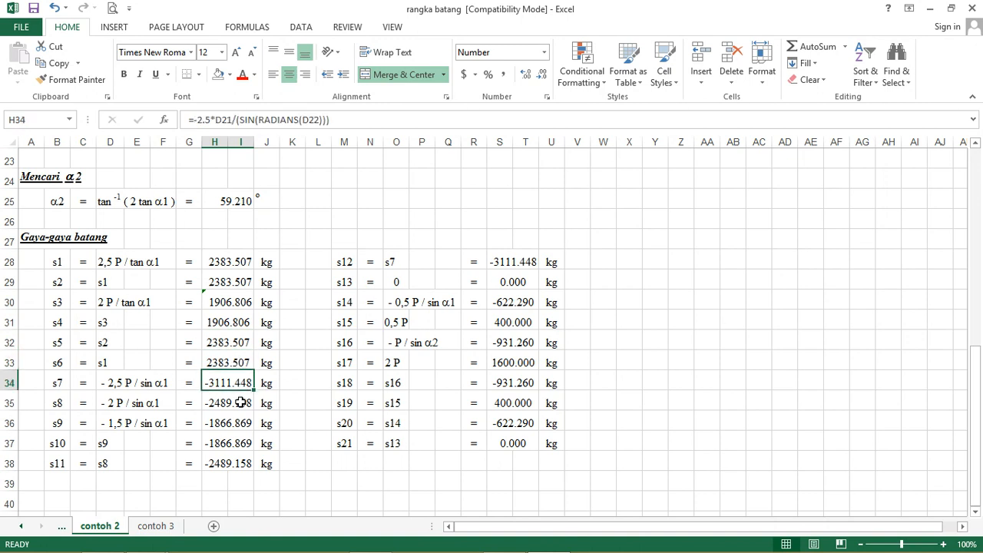
left_click(240, 402)
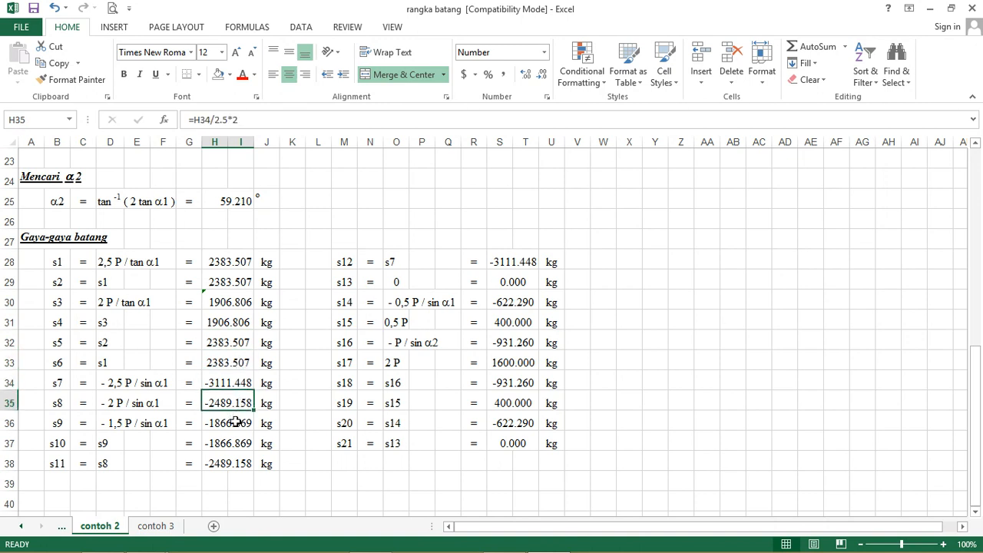
left_click(235, 421)
left_click(239, 443)
left_click(242, 464)
left_click(507, 262)
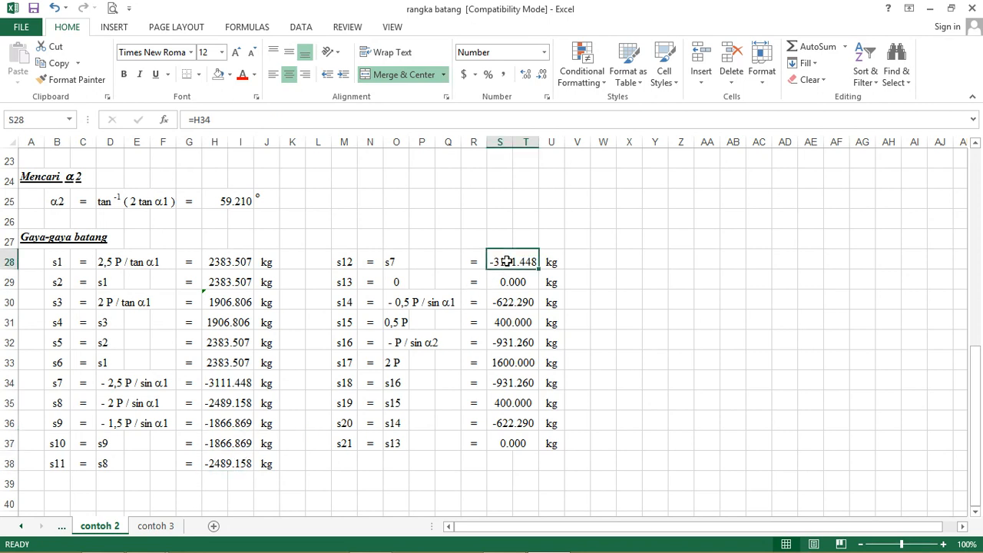
Step: Review the force formulas of web members s13 to s21 in cells S29 to S37 once more
left_click(513, 282)
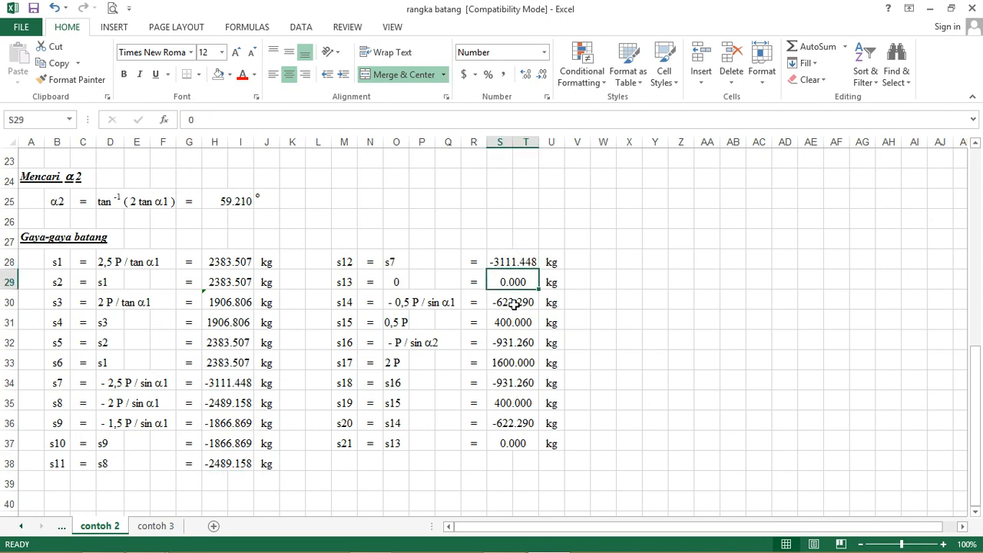
left_click(513, 304)
left_click(513, 322)
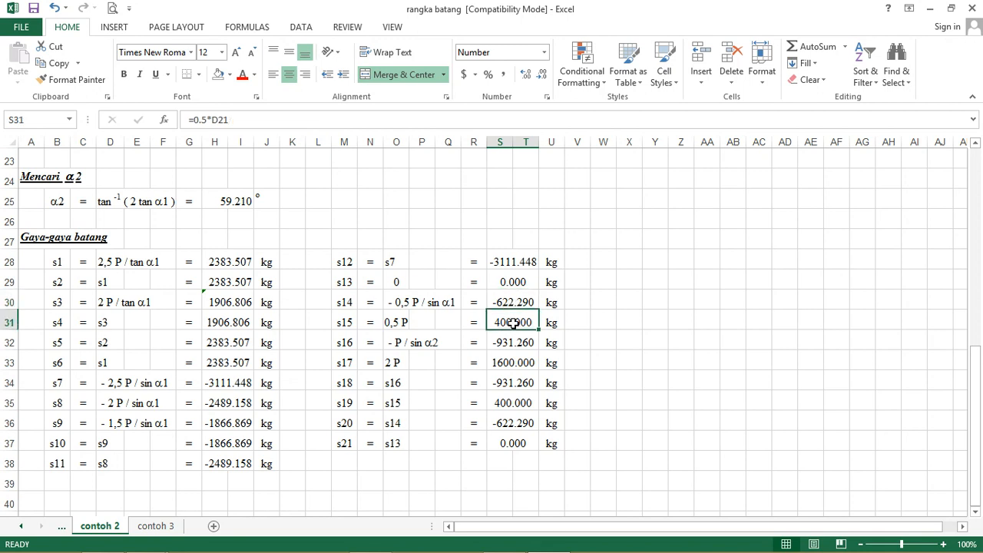
left_click(515, 362)
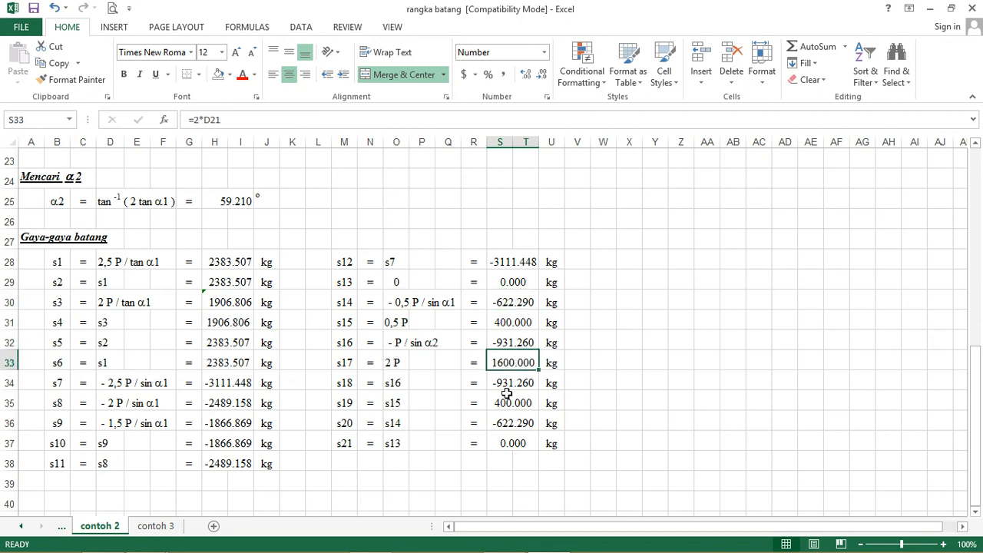
left_click(509, 382)
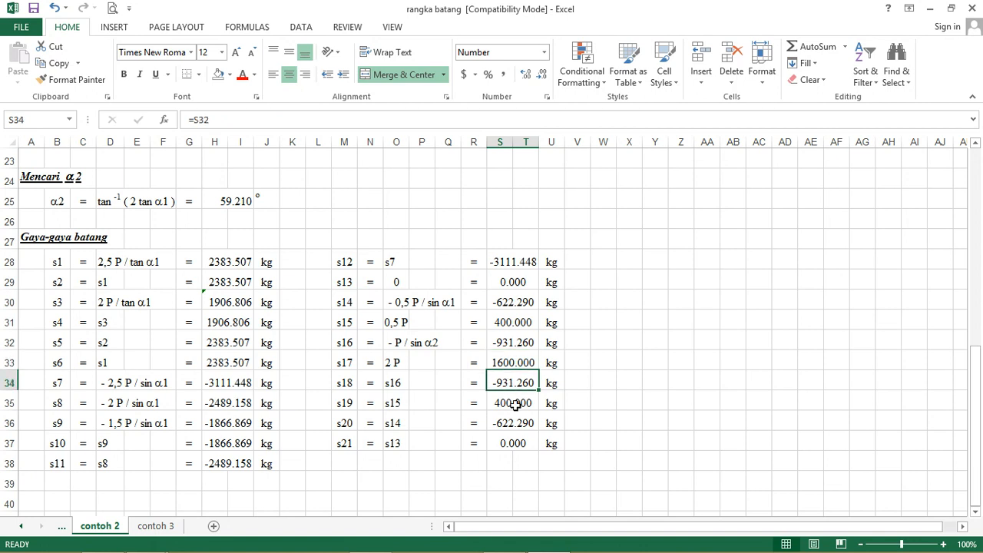
left_click(516, 405)
left_click(519, 421)
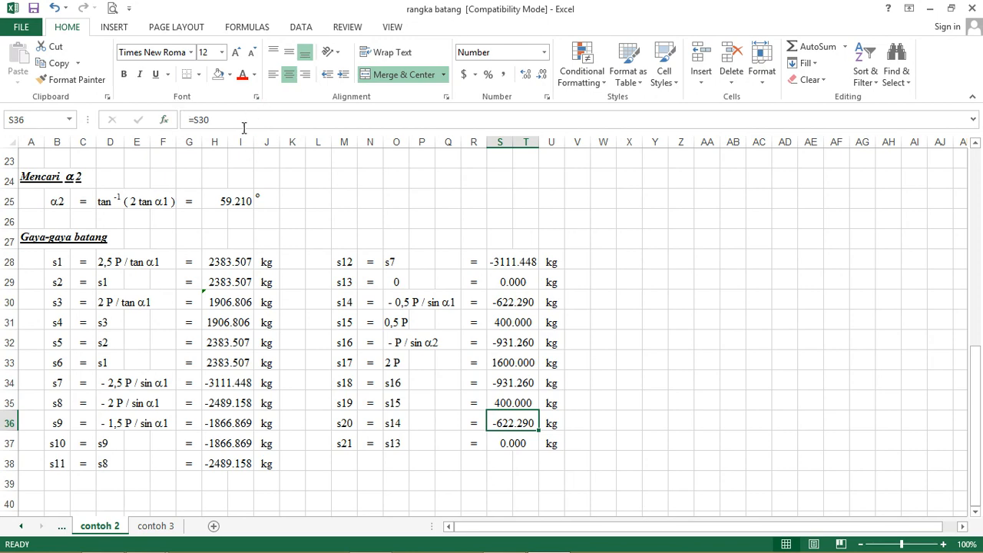
left_click(520, 442)
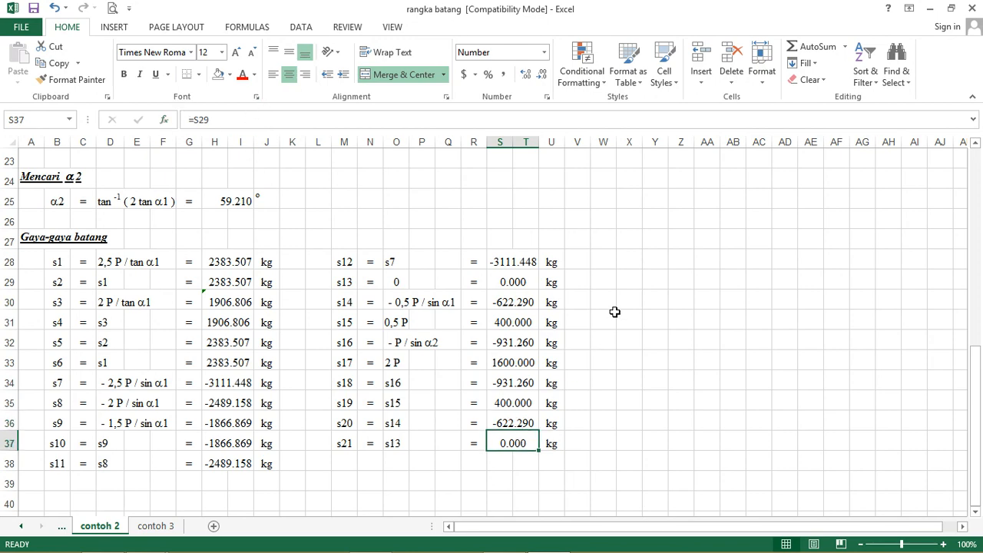
Step: Set the load inputs on the contoh 2 sheet to xP = 600 kg and P = 1500 kg
scroll(615, 310, "up", 3)
scroll(614, 310, "up", 4)
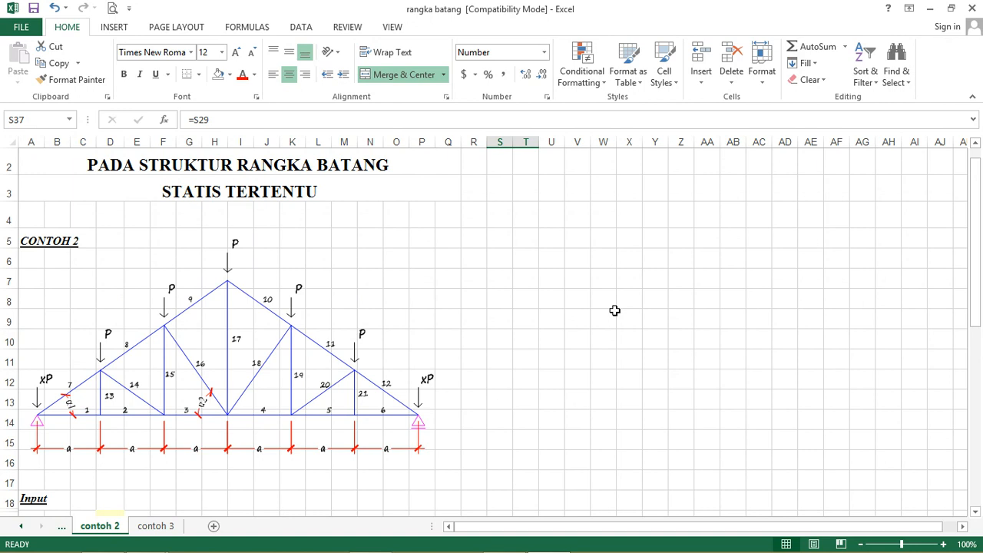
scroll(615, 310, "down", 4)
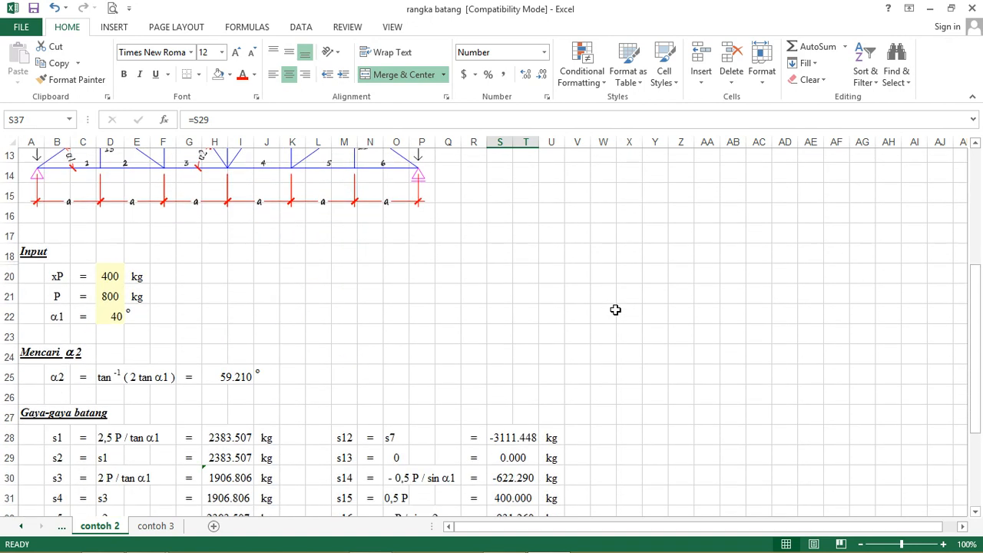
scroll(615, 310, "down", 1)
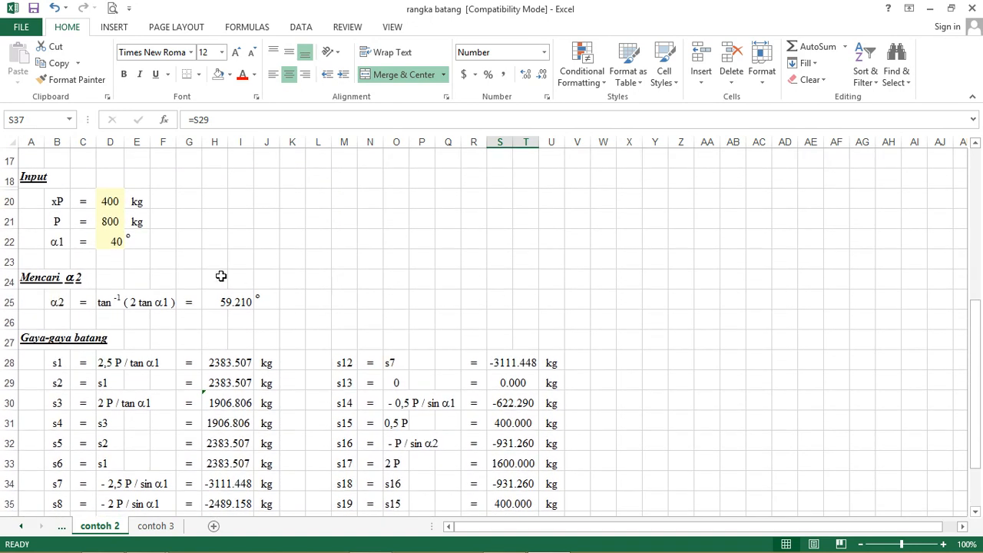
left_click(111, 201)
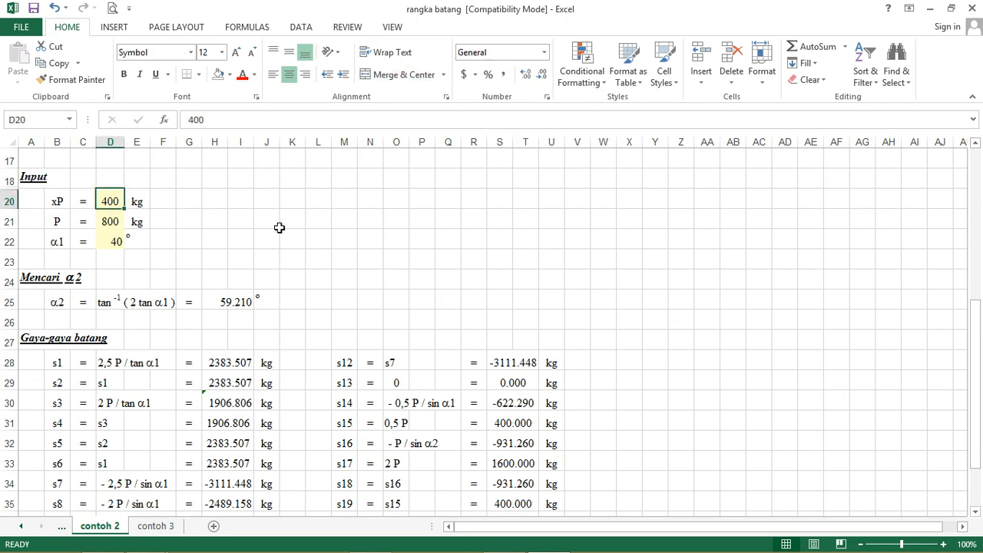
type("600")
key("Return")
type("1500")
key("Return")
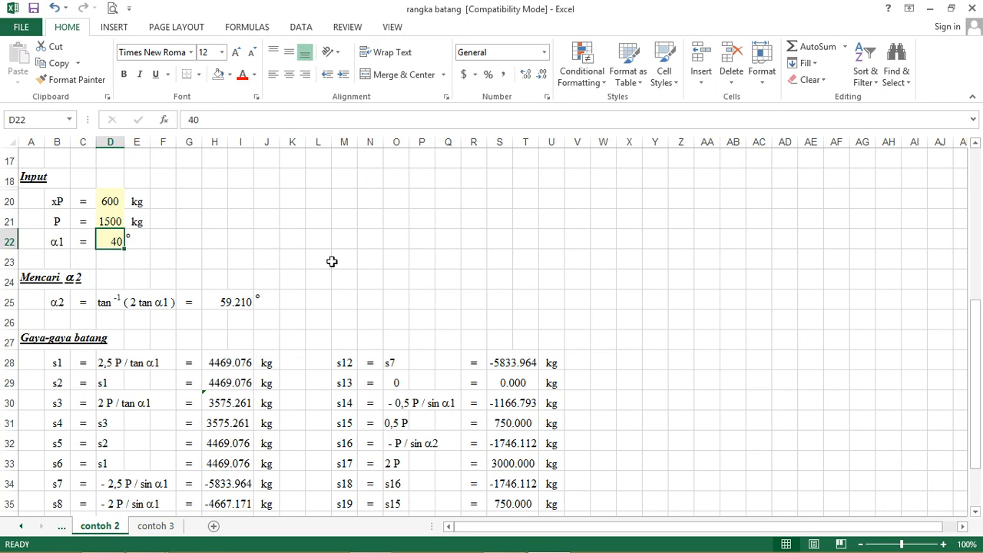
Step: Examine the recalculated member forces s1 to s21 against the truss diagram and the input loads
scroll(332, 261, "down", 2)
scroll(328, 269, "up", 1)
scroll(325, 272, "up", 5)
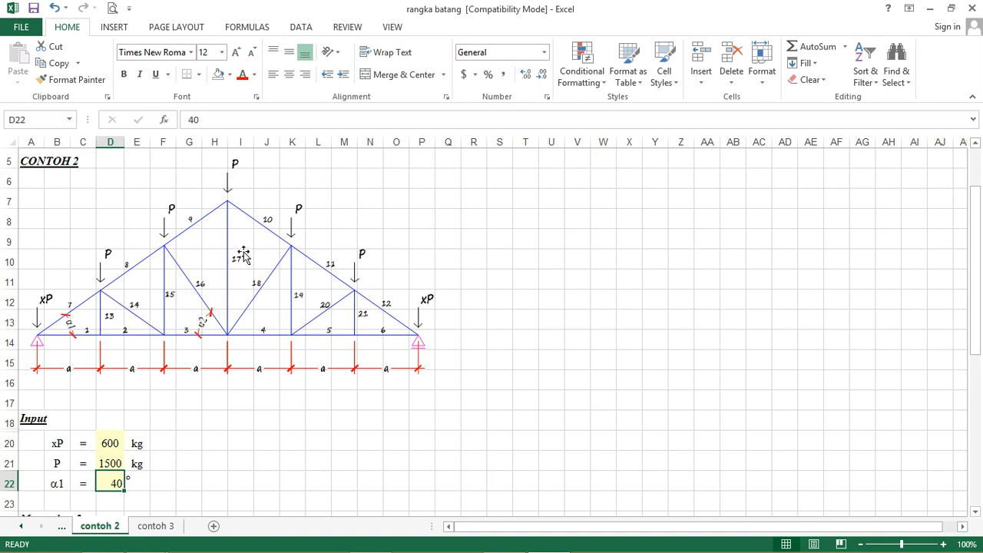
scroll(243, 255, "down", 3)
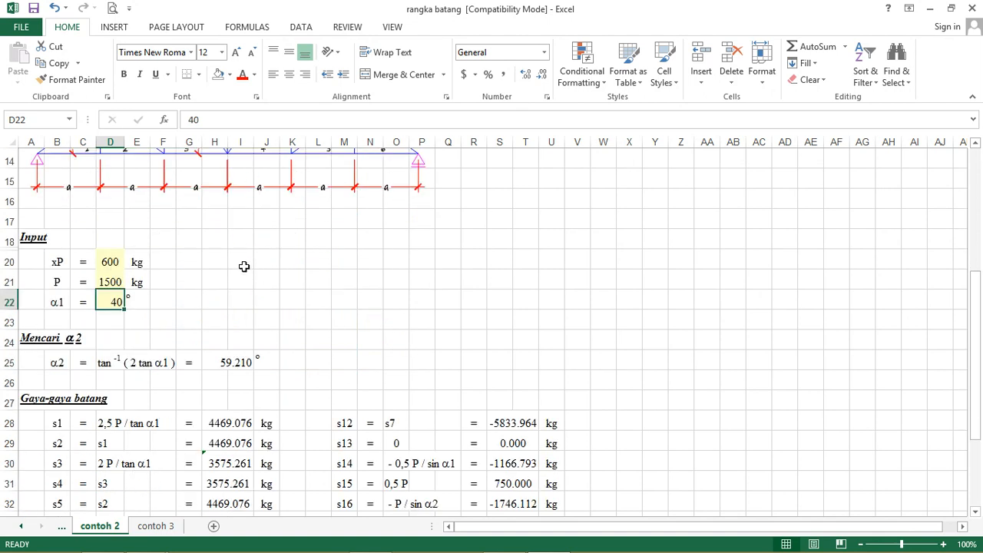
scroll(244, 273, "down", 1)
scroll(209, 326, "down", 1)
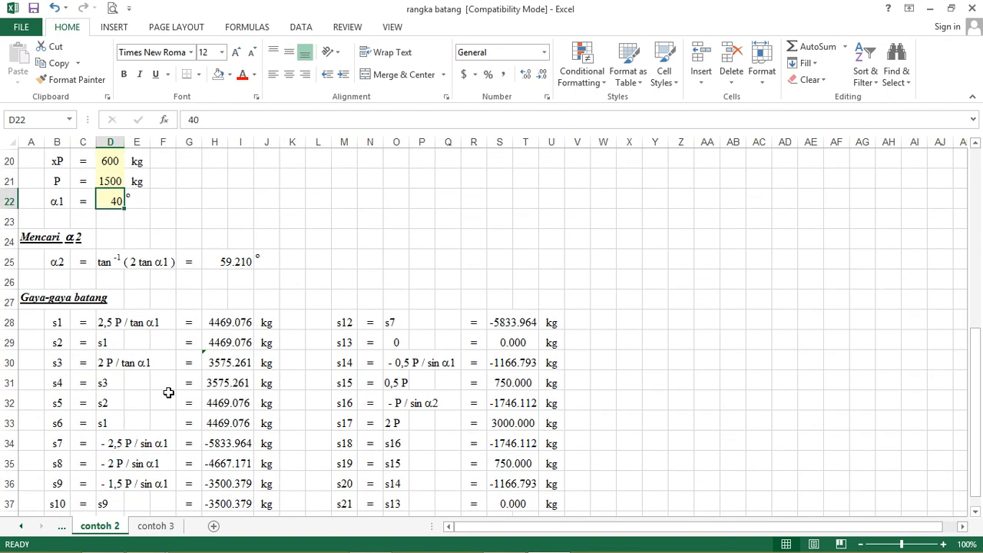
scroll(126, 288, "down", 1)
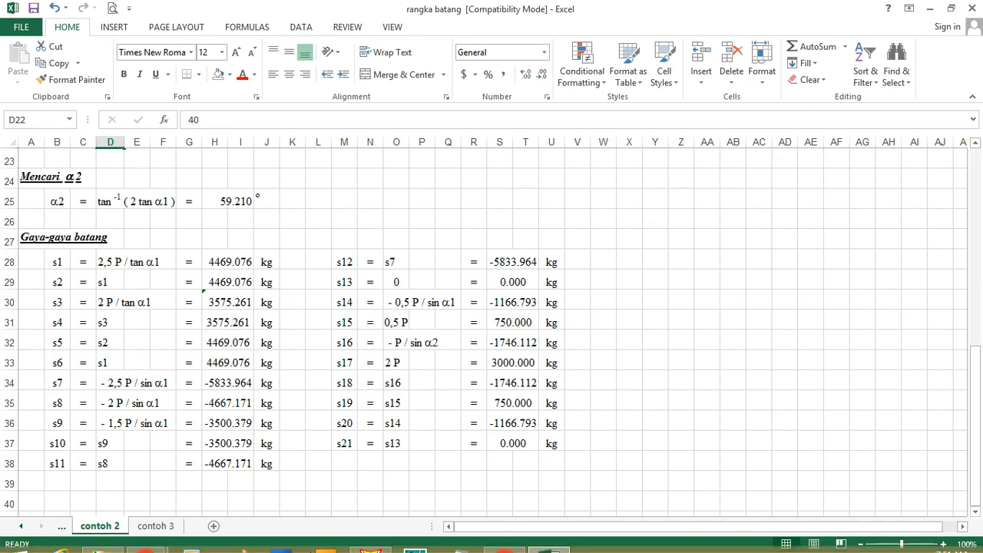
Step: Switch to SAP2000 and open the KD2 model file in place of KD1
left_click(377, 542)
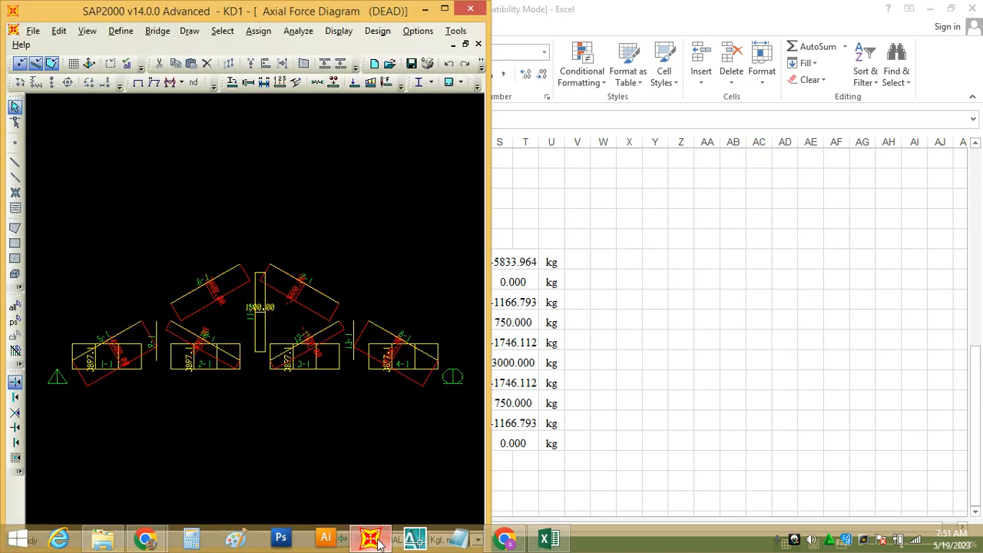
left_click(445, 10)
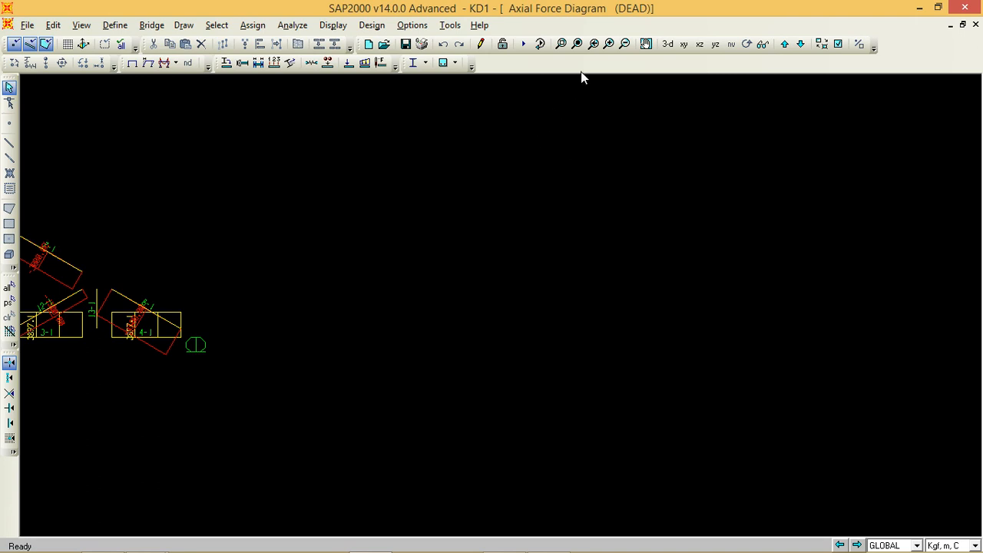
left_click(577, 44)
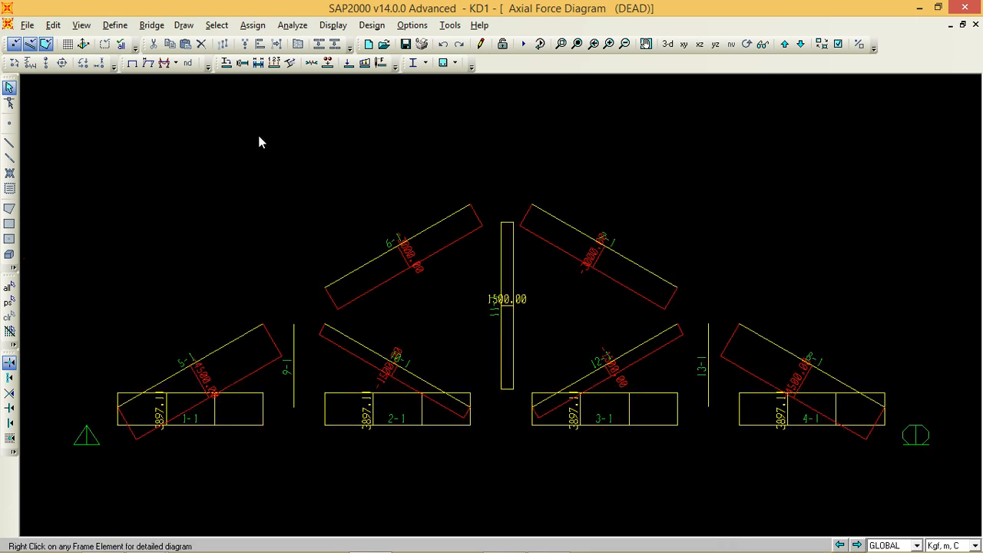
left_click(384, 44)
left_click(537, 339)
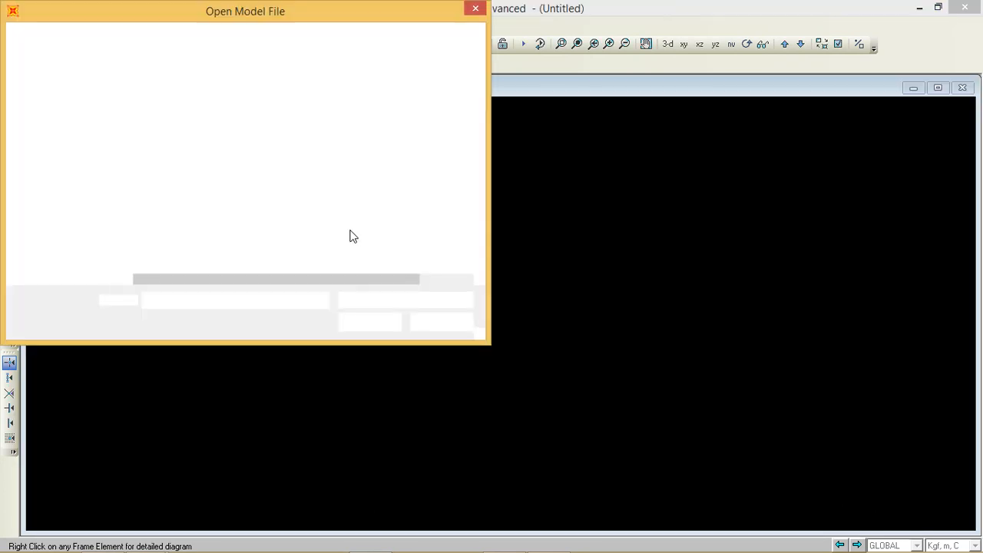
left_click(160, 209)
left_click(369, 322)
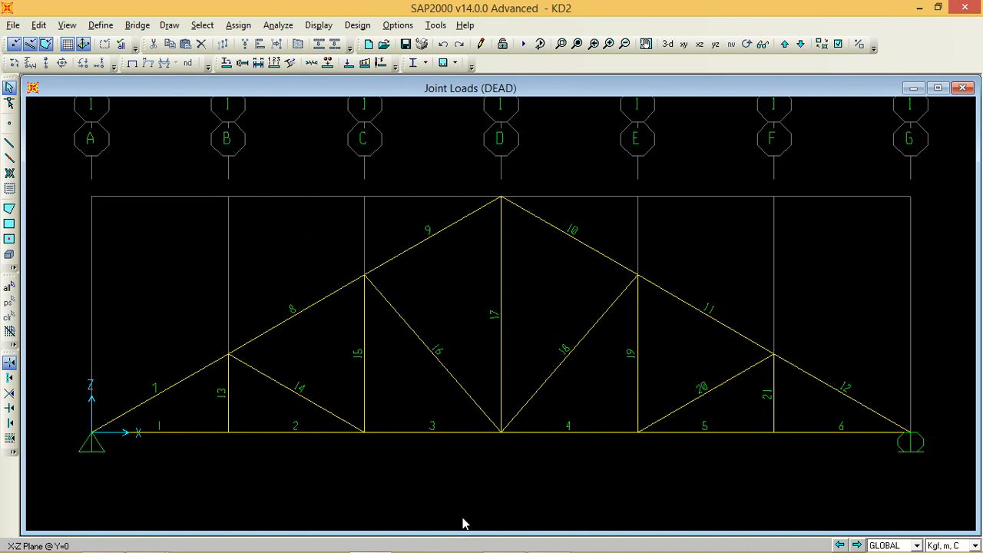
Step: Arrange the SAP2000 and Excel windows side by side on the desktop
mouse_move(548, 539)
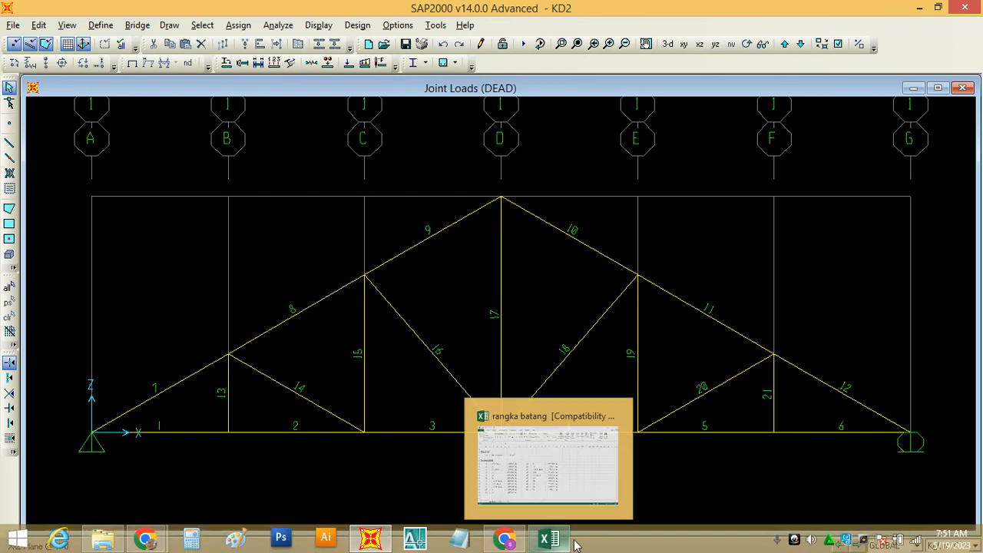
right_click(604, 546)
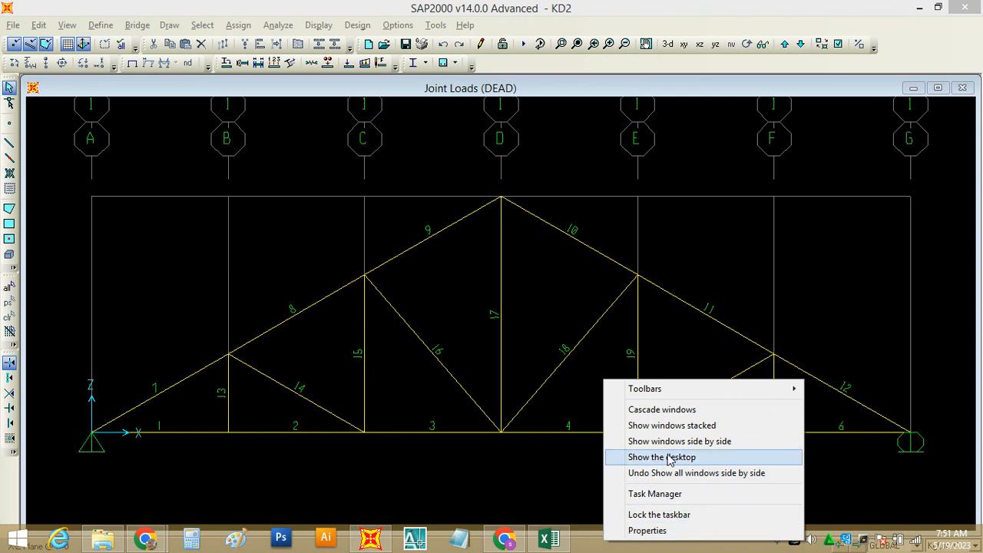
left_click(689, 441)
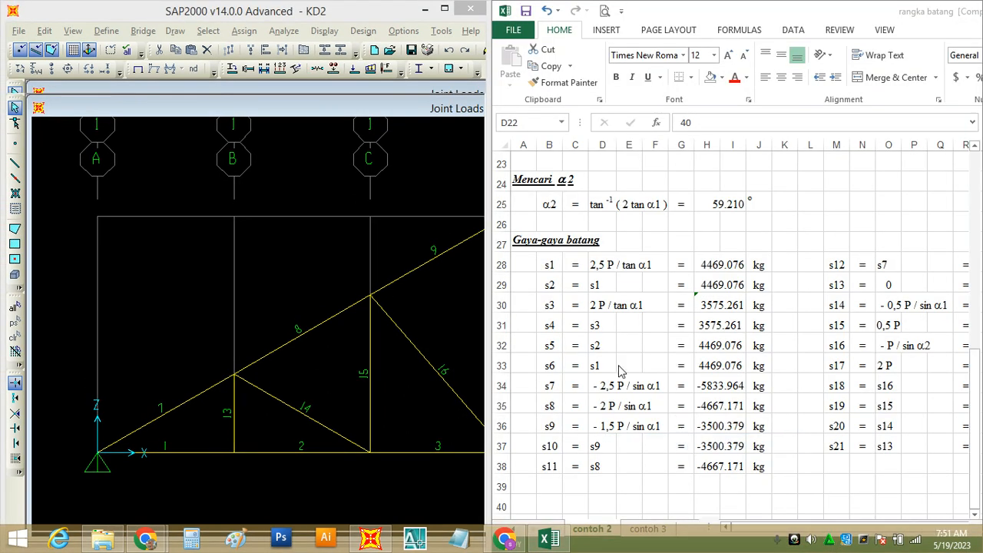
left_click(444, 10)
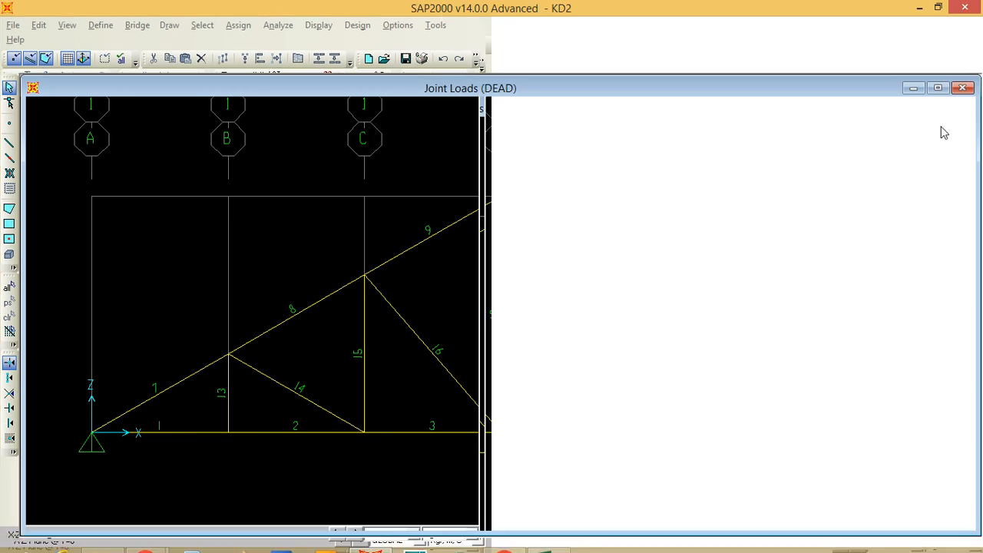
left_click(938, 9)
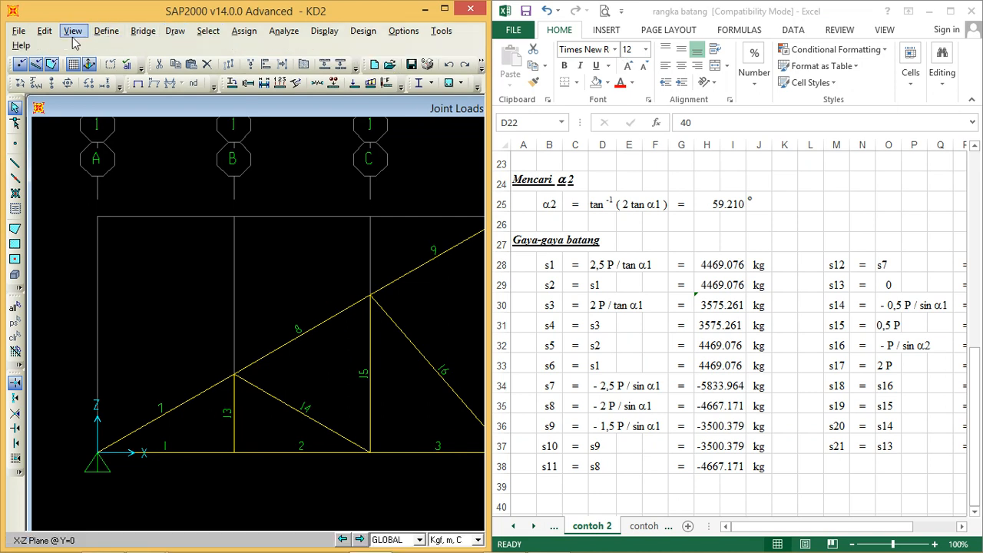
Step: Maximize the Joint Loads view inside SAP2000 and restore the full view so the whole truss fits the half-screen window
left_click(73, 32)
left_click(104, 161)
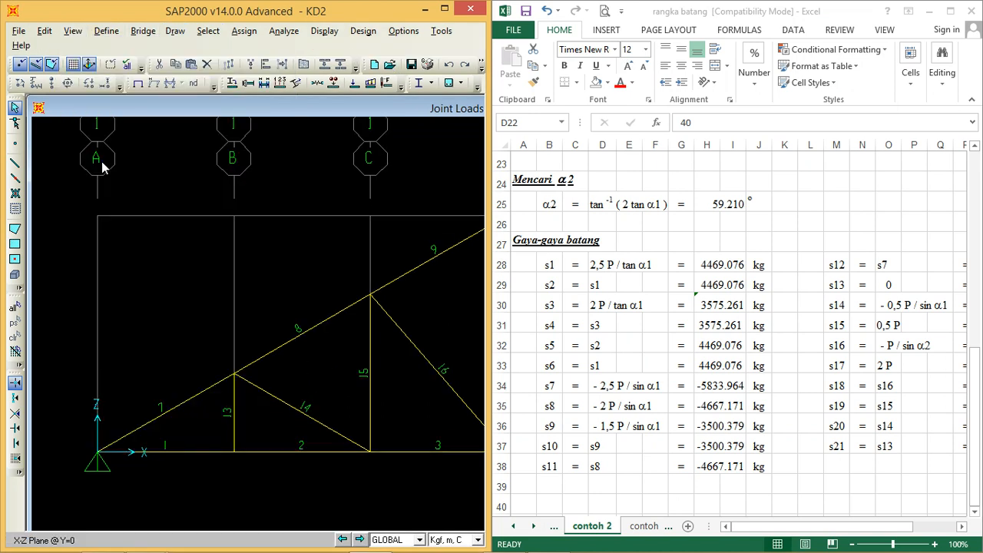
left_click(446, 9)
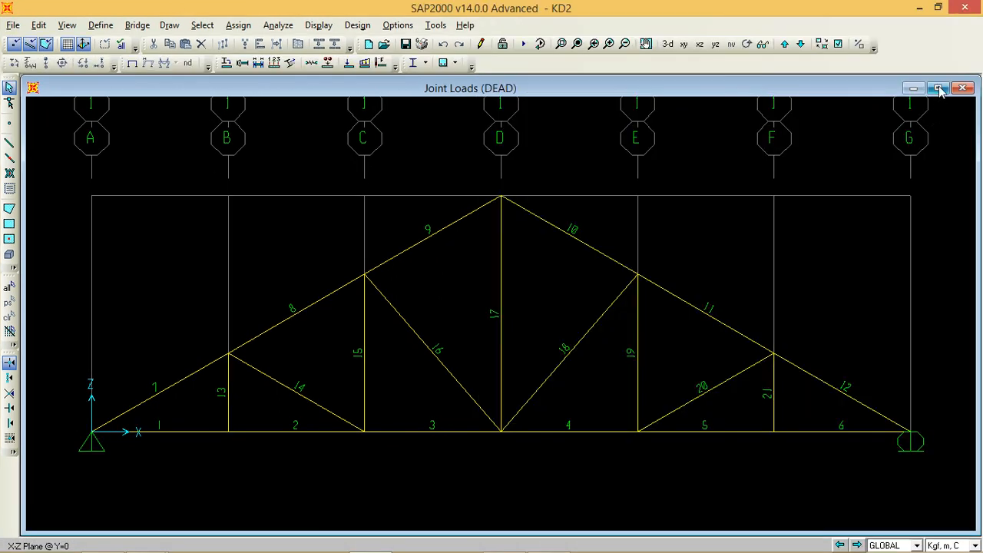
left_click(938, 88)
left_click(938, 7)
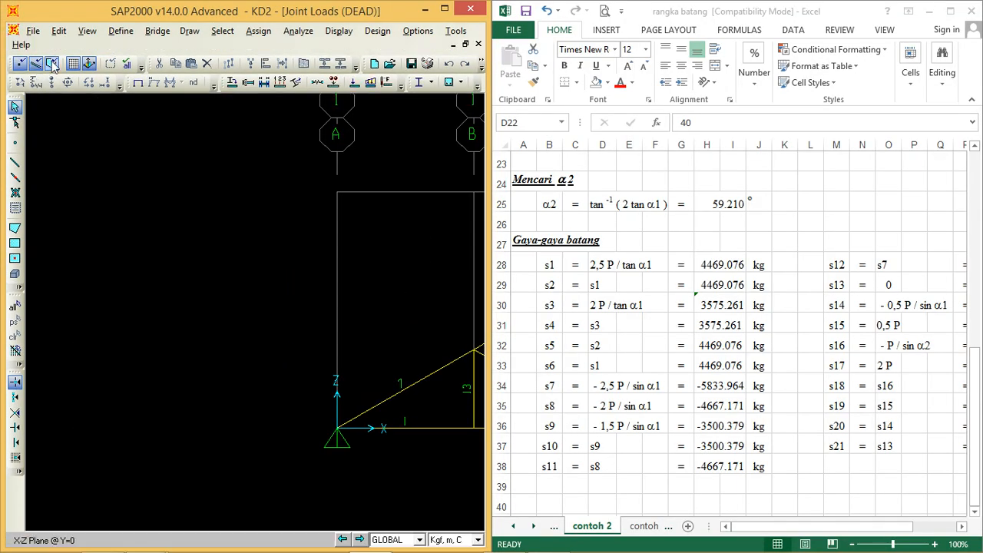
left_click(86, 30)
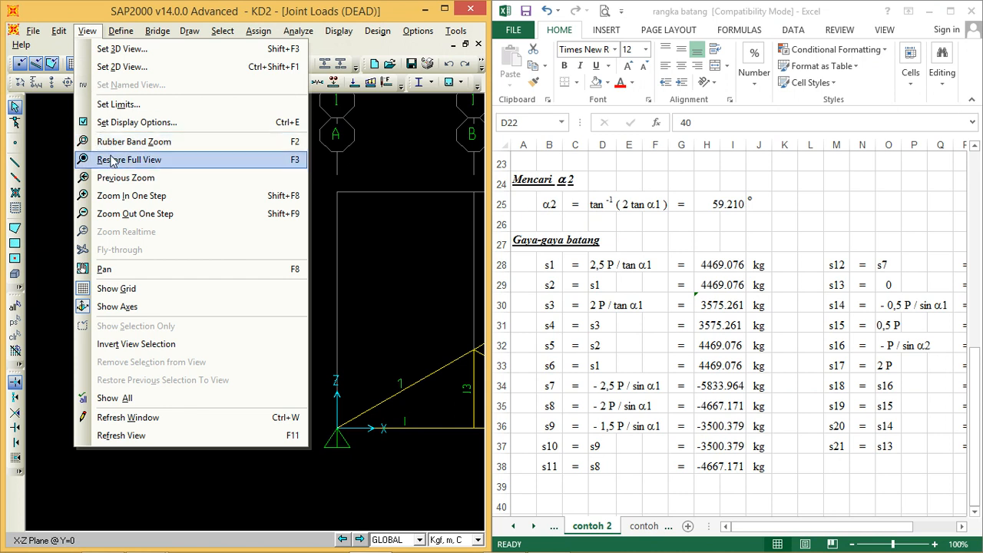
left_click(111, 159)
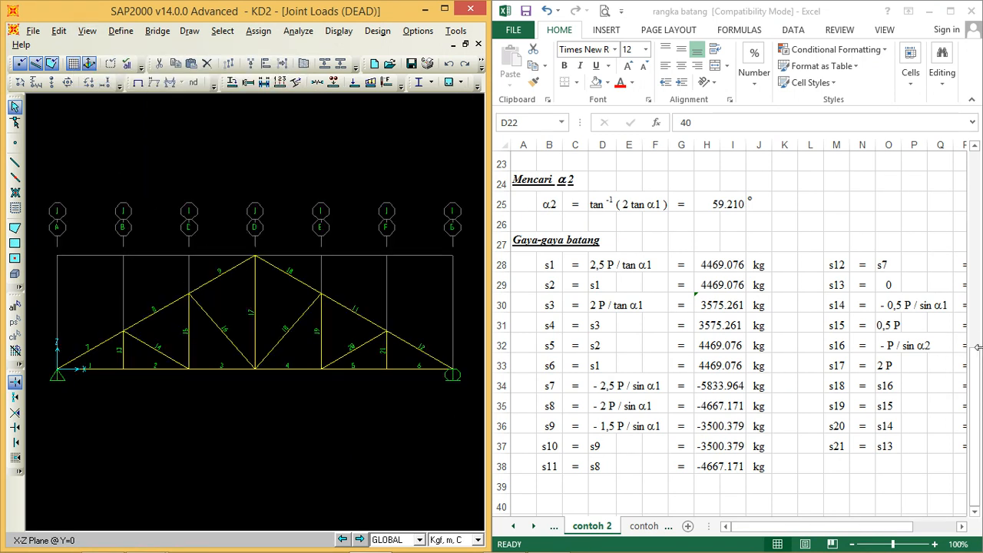
Step: Set the α1 input angle in the contoh 2 worksheet to 30°
mouse_move(979, 378)
left_mouse_down()
mouse_move(979, 196)
mouse_move(979, 214)
left_mouse_up()
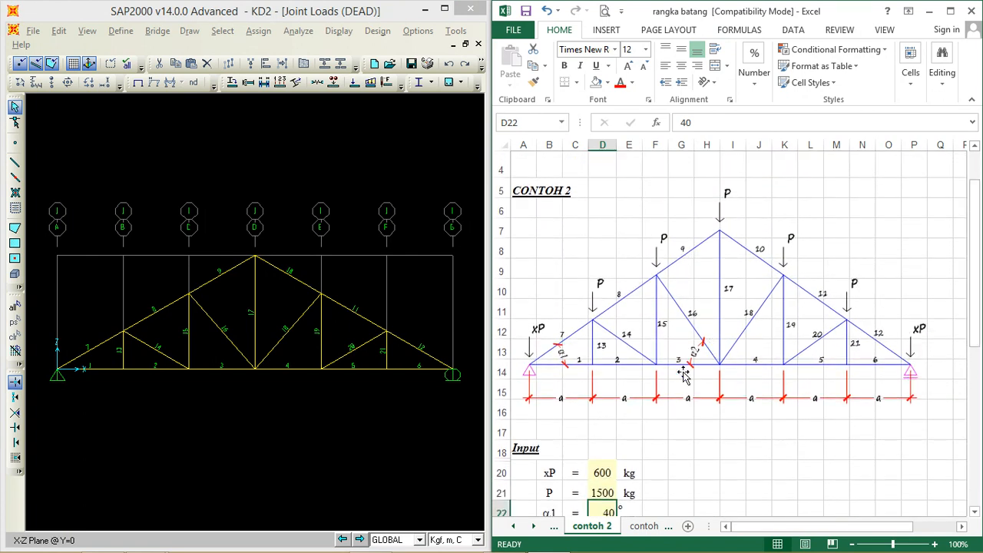
scroll(698, 365, "down", 1)
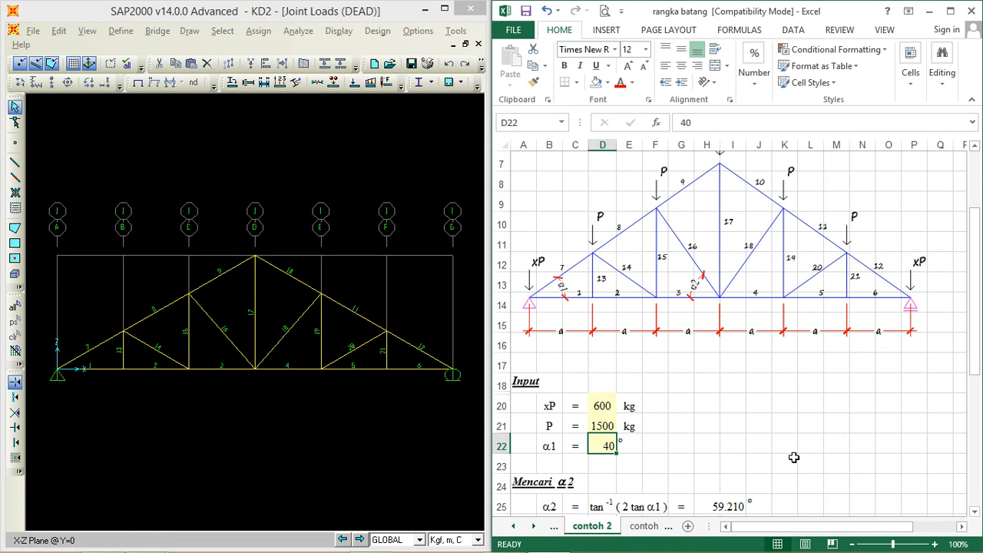
type("3")
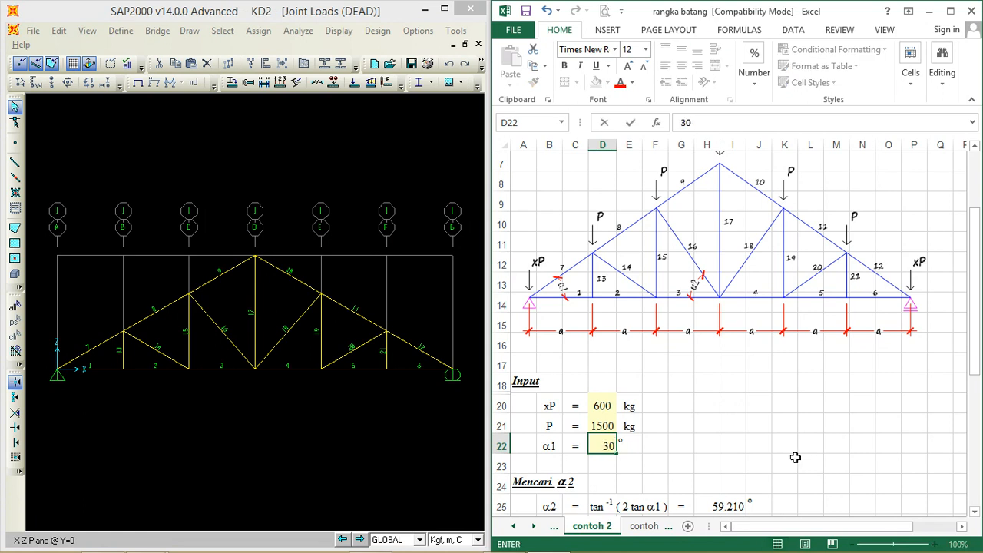
key("Return")
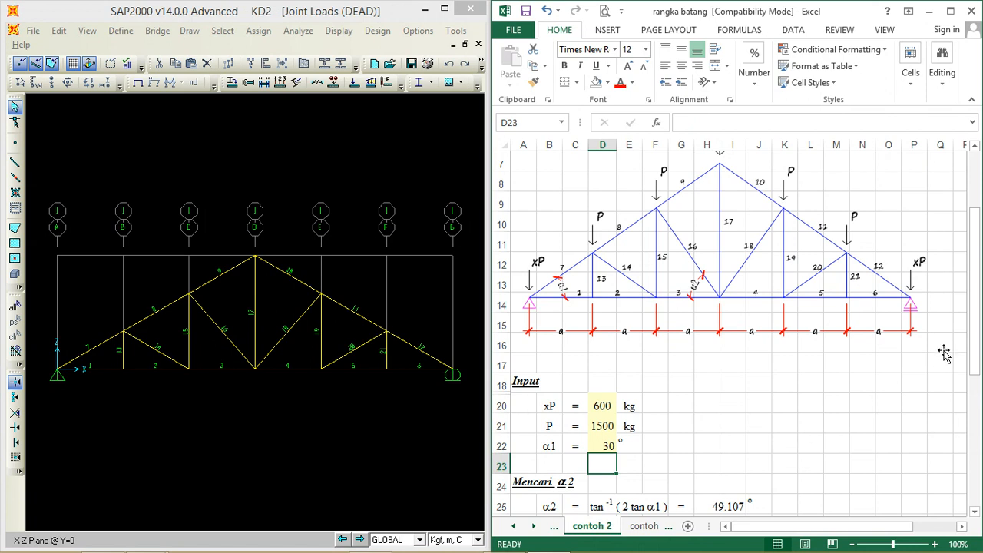
mouse_move(978, 326)
left_mouse_down()
mouse_move(978, 294)
mouse_move(979, 316)
left_mouse_up()
Step: Assign a Force Global Z of -600 kgf to the two support joints of the KD2 truss in SAP2000
left_click(58, 375)
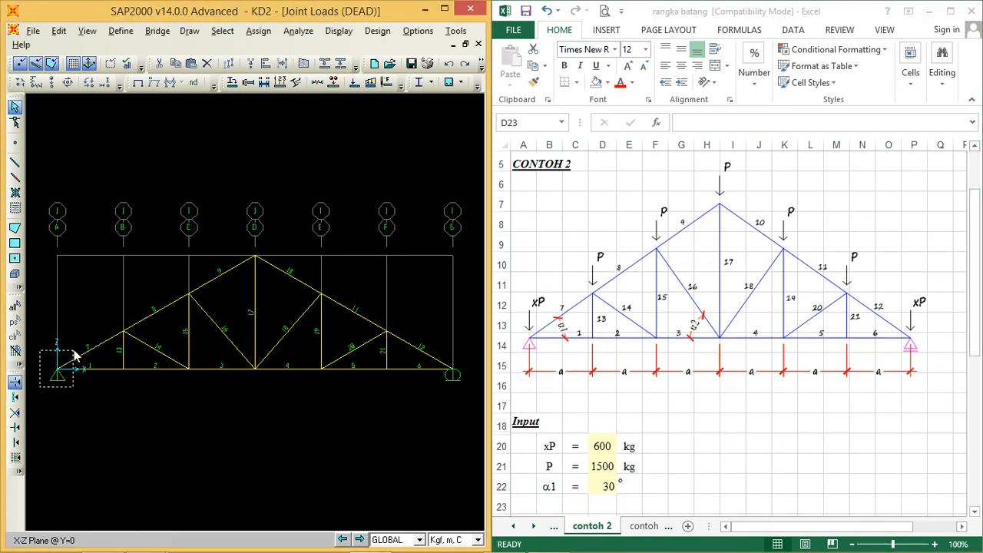
left_click_drag(433, 394, 465, 346)
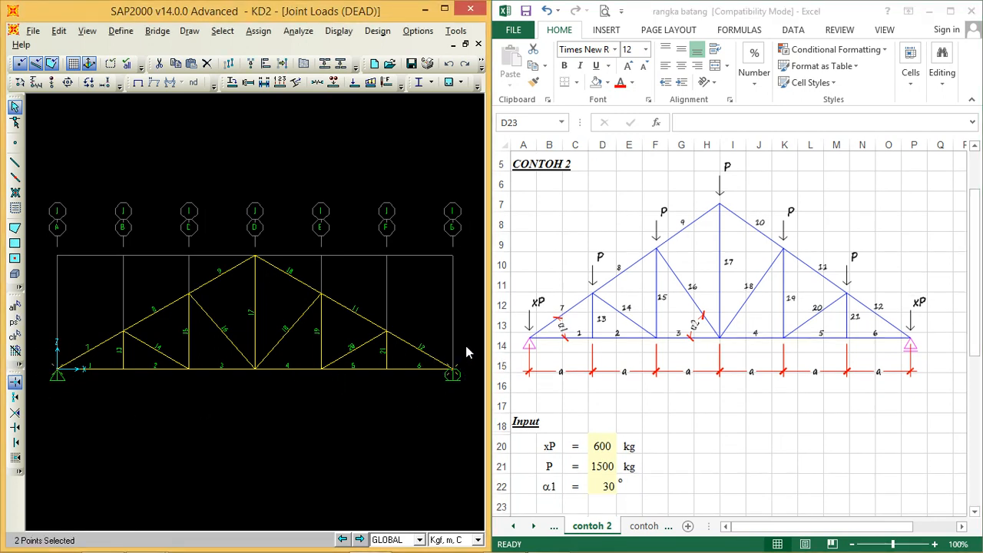
left_click(89, 82)
double_click(482, 292)
type("-600")
key("Return")
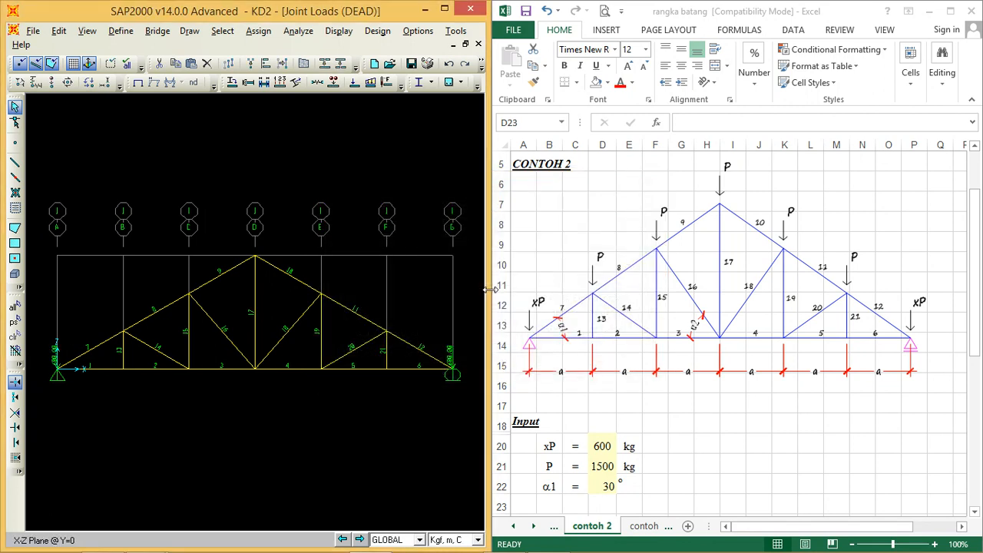
Step: Assign a DEAD joint force of -1200 kgf in Global Z to the five upper-chord joints, replacing existing loads
left_click_drag(104, 353, 425, 232)
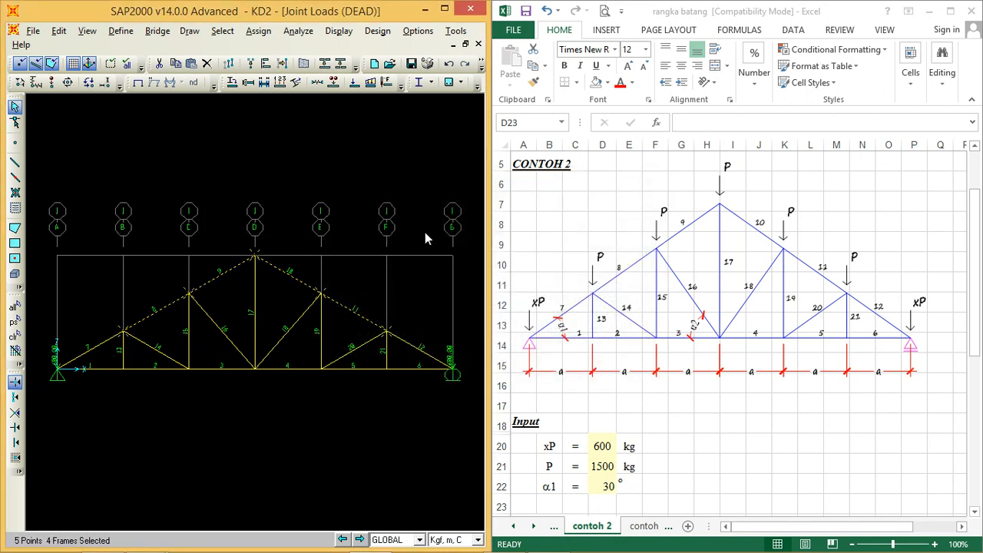
left_click(89, 82)
double_click(486, 292)
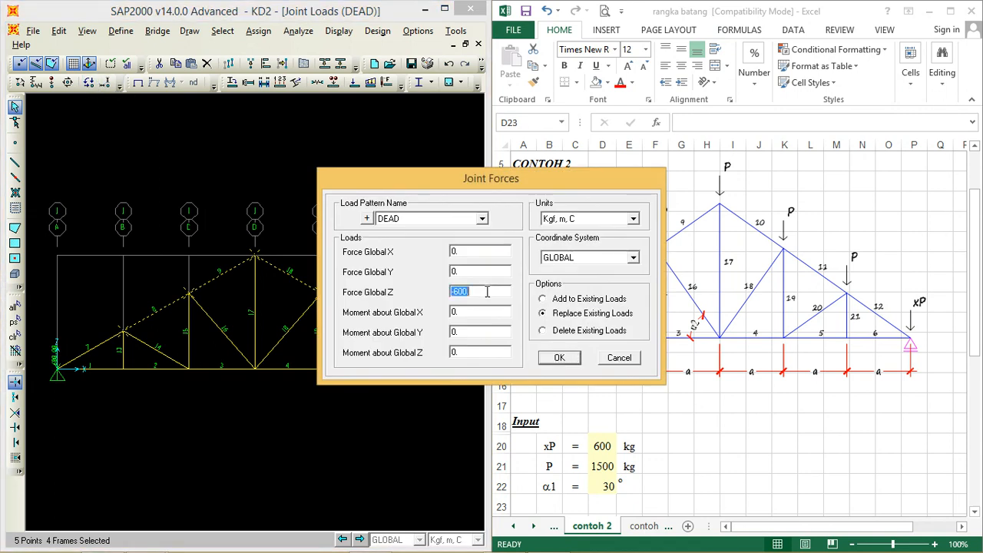
type("-12")
left_click(554, 357)
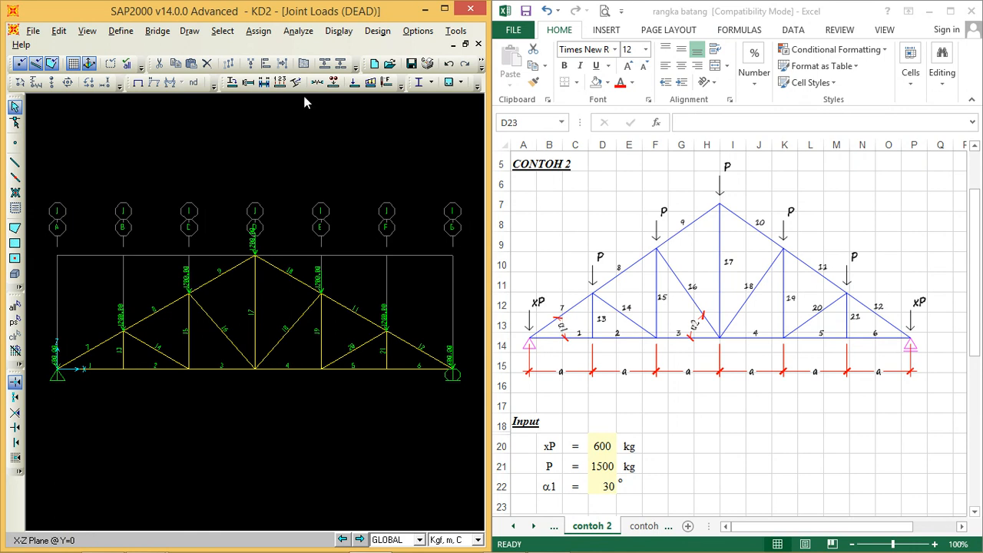
Step: Run the analysis of the KD2 model and display the DEAD axial force diagram
left_click(299, 30)
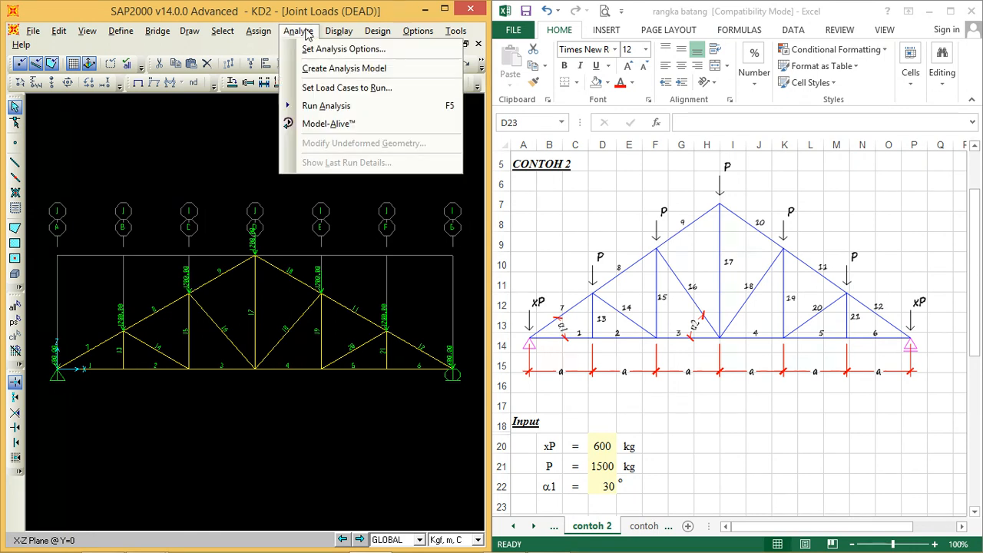
left_click(315, 105)
left_click(638, 354)
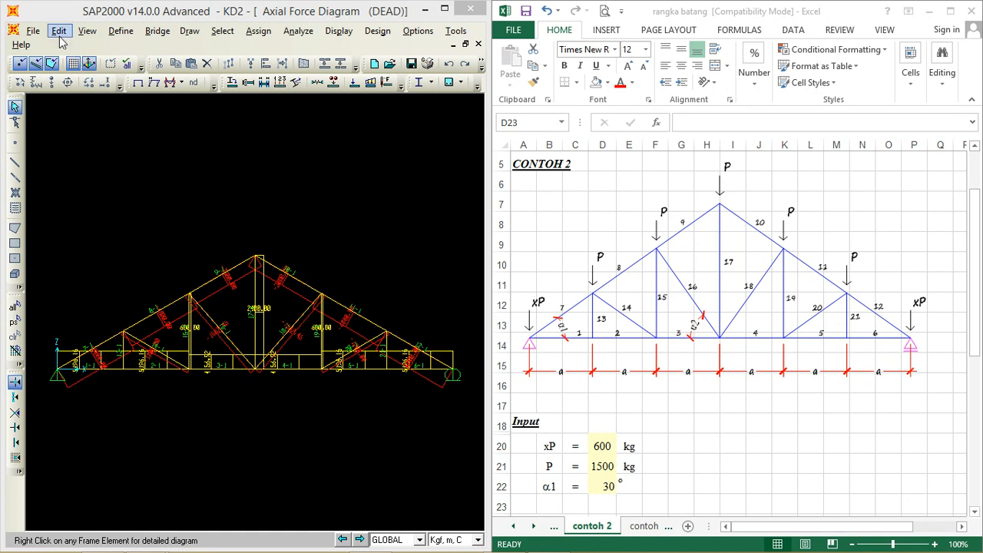
Step: Hide the axes and shrink the members in the axial force diagram, keeping the whole truss fitted in the half-screen window
left_click(86, 30)
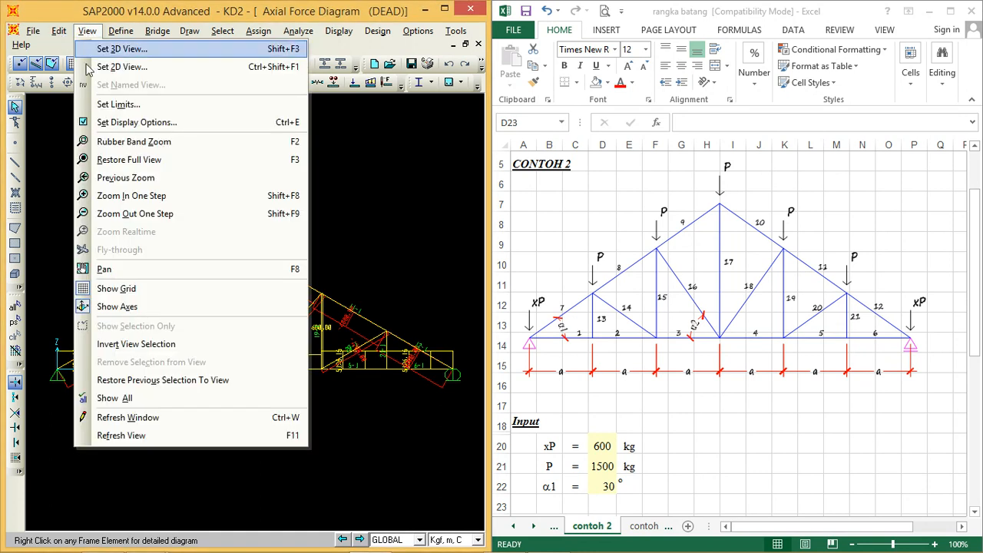
left_click(126, 306)
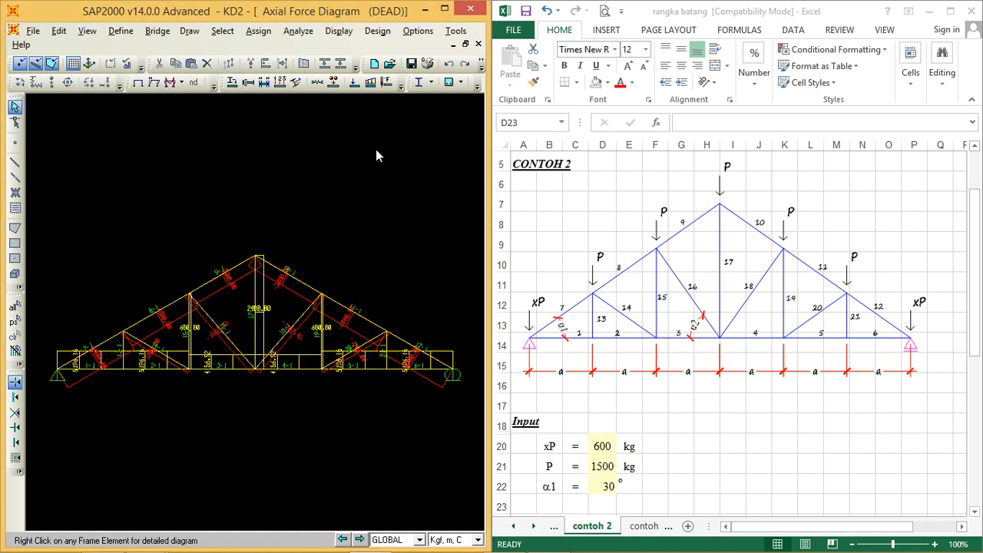
left_click(444, 9)
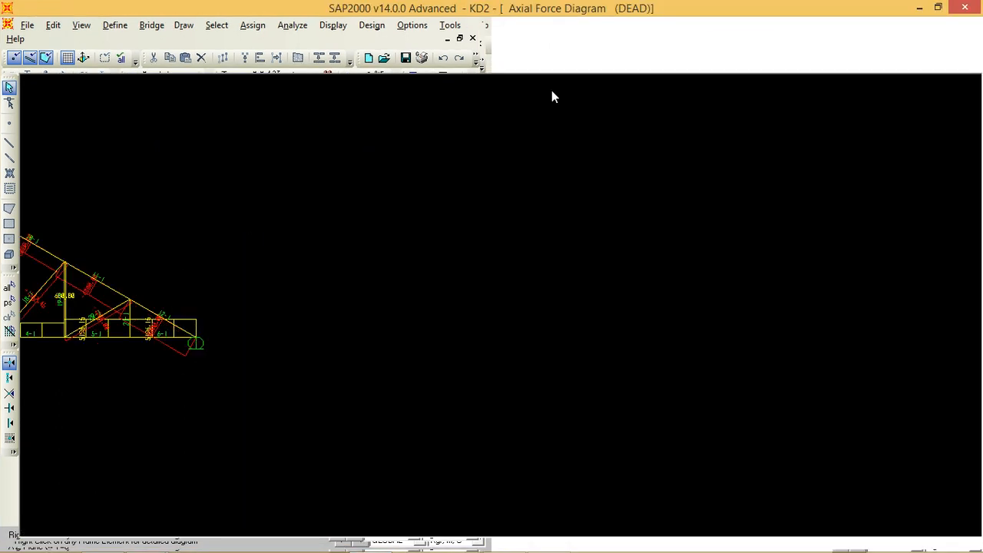
left_click(821, 44)
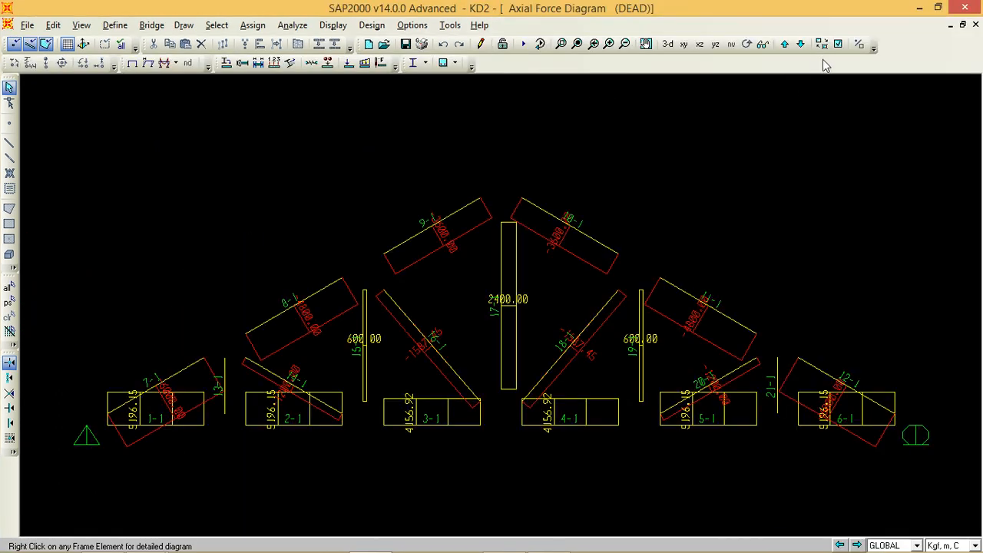
left_click(938, 8)
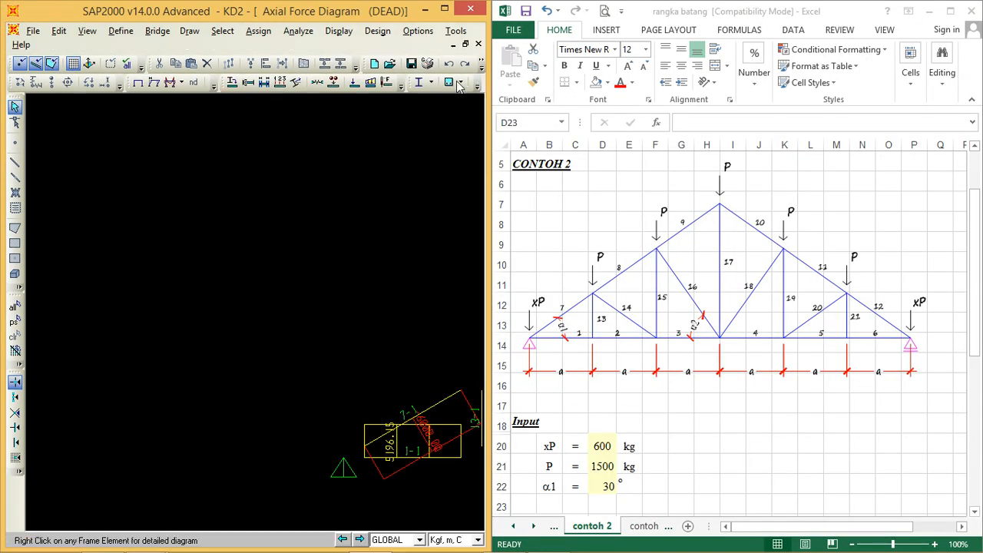
left_click(87, 31)
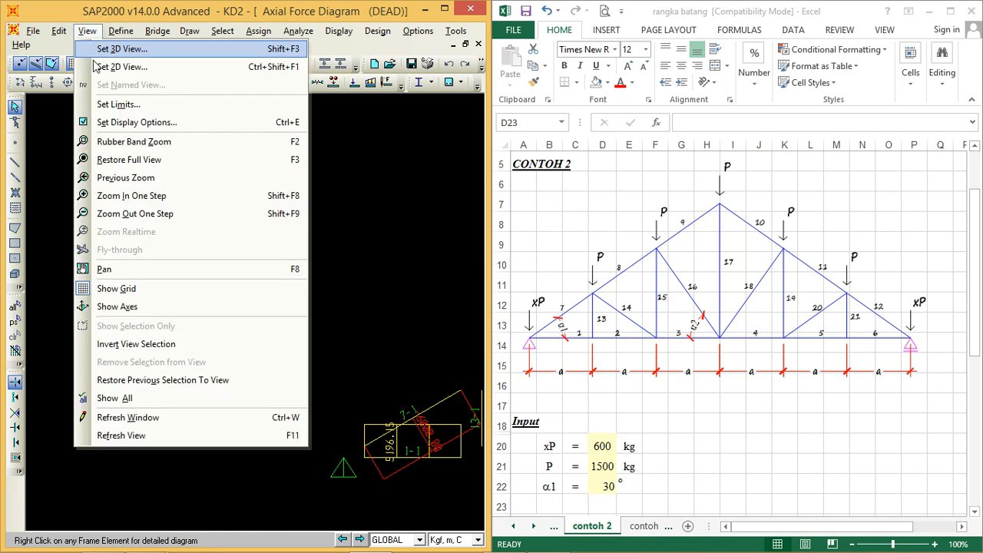
left_click(140, 159)
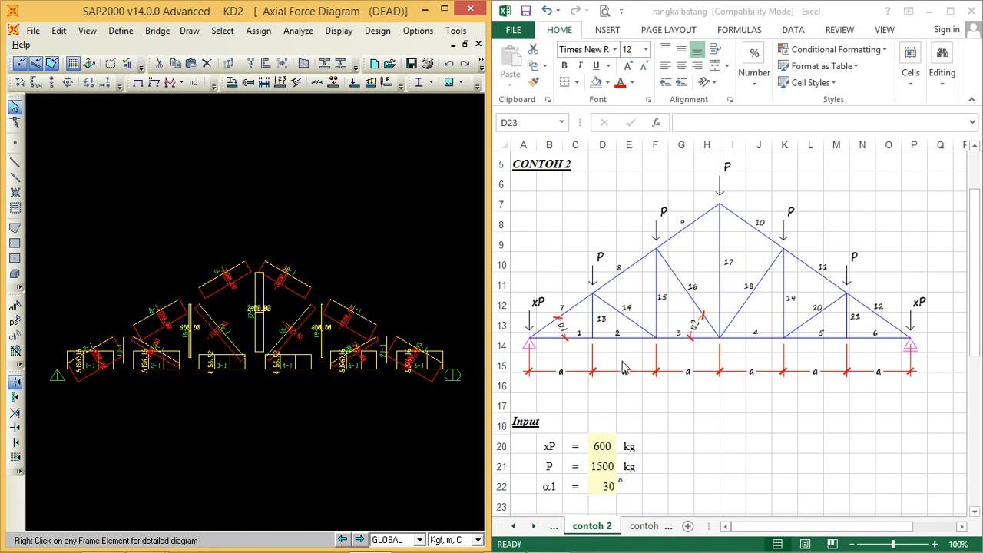
Step: Examine the contoh 2 member forces s1 to s21 against the numbered truss diagram and the xP, P and α1 inputs
left_click(977, 259)
left_click_drag(977, 260, 977, 286)
mouse_move(981, 424)
left_mouse_down()
mouse_move(977, 400)
mouse_move(977, 417)
left_mouse_up()
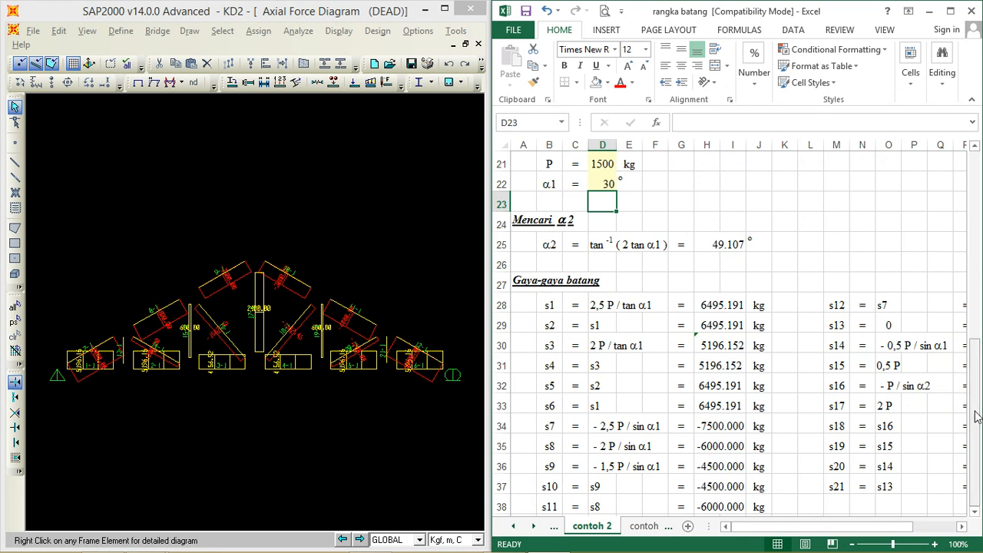
left_click(891, 546)
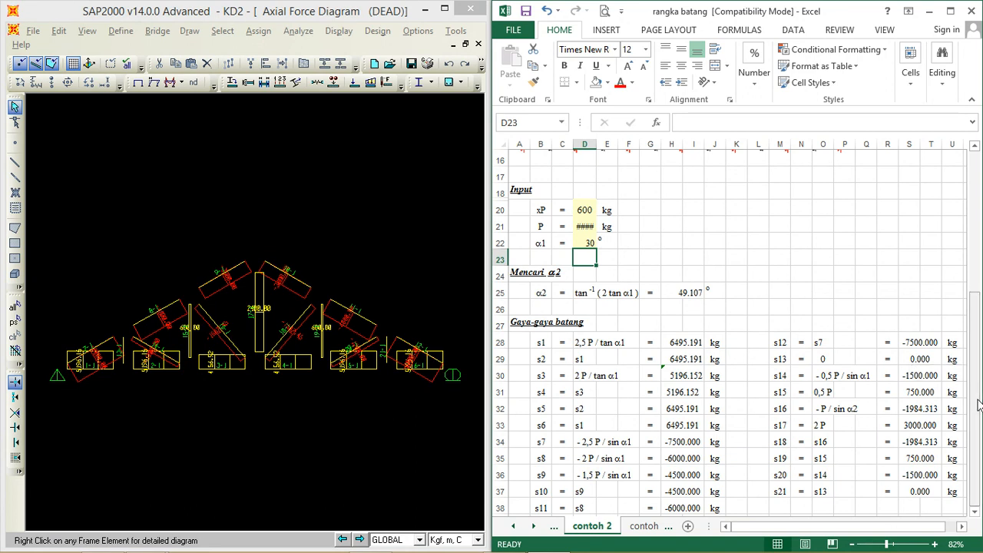
left_click(898, 546)
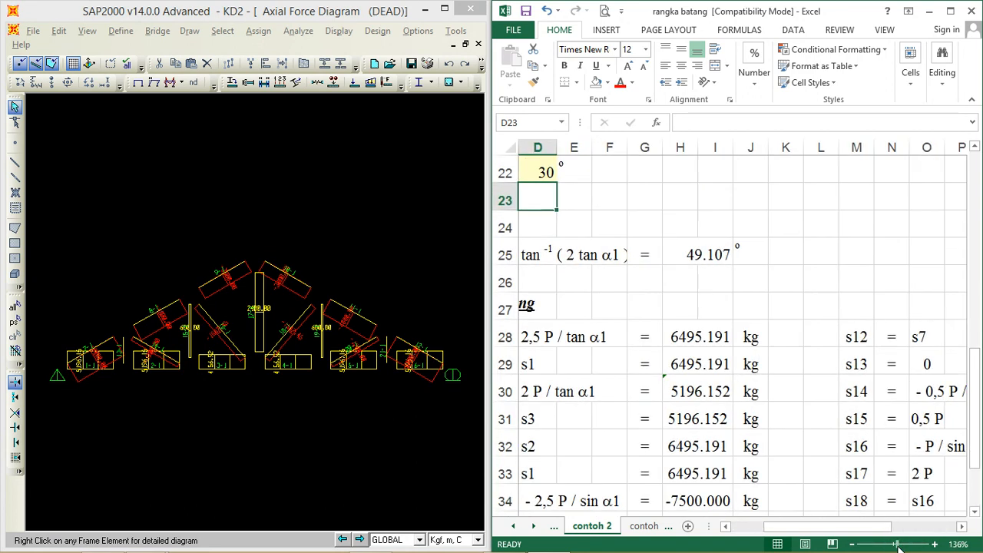
left_click_drag(895, 545, 893, 546)
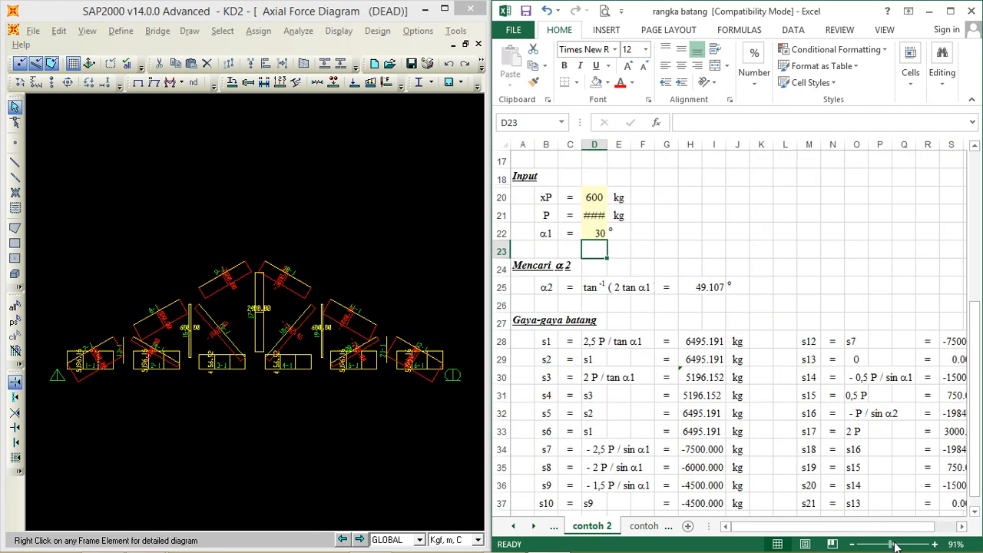
left_click_drag(891, 547, 894, 546)
left_click_drag(970, 453, 973, 476)
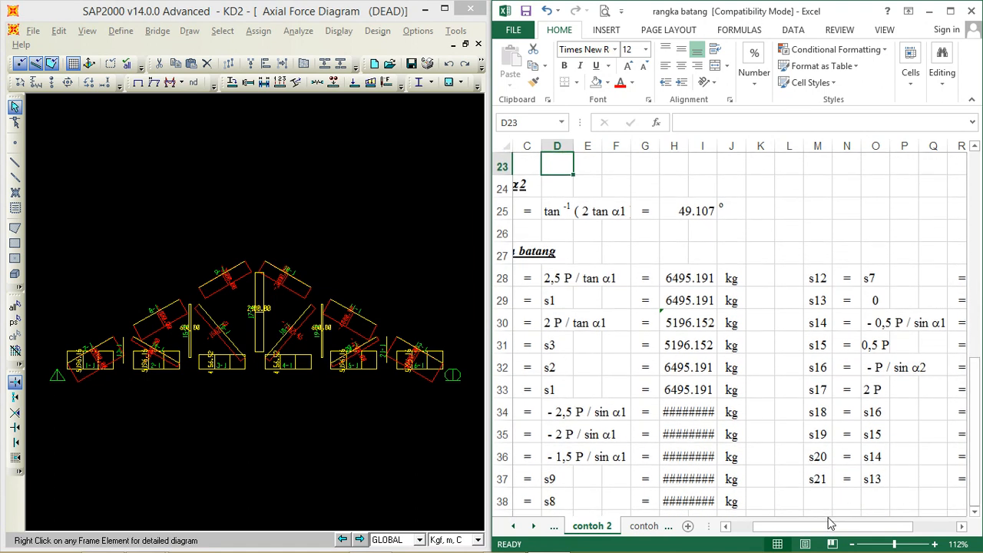
left_click_drag(786, 532, 739, 530)
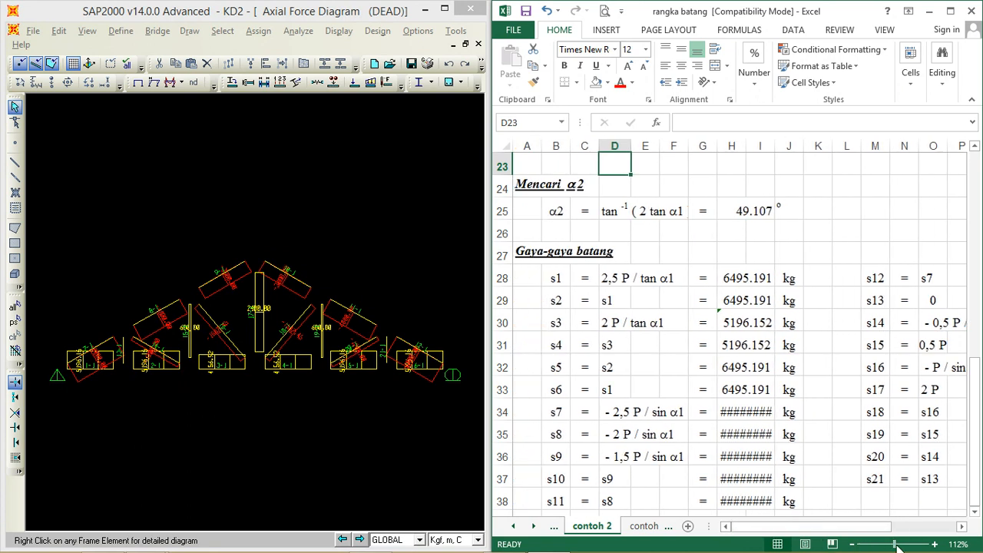
left_click_drag(893, 544, 894, 547)
scroll(755, 380, "up", 5)
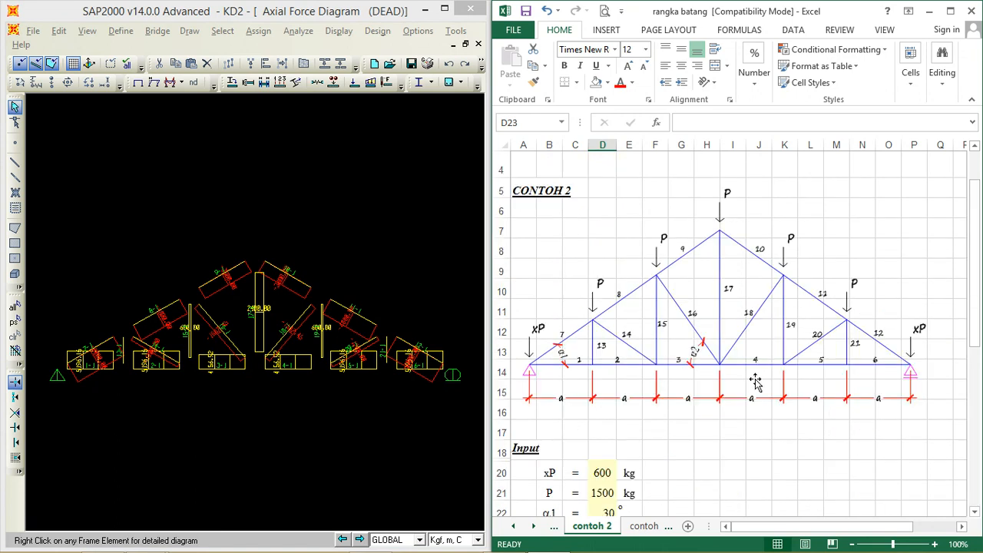
scroll(756, 384, "down", 3)
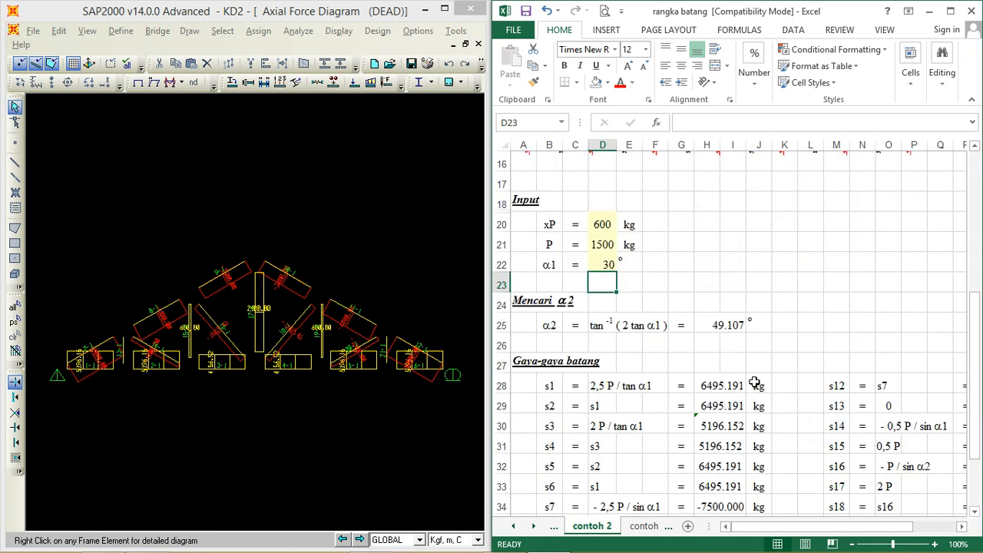
scroll(755, 381, "down", 1)
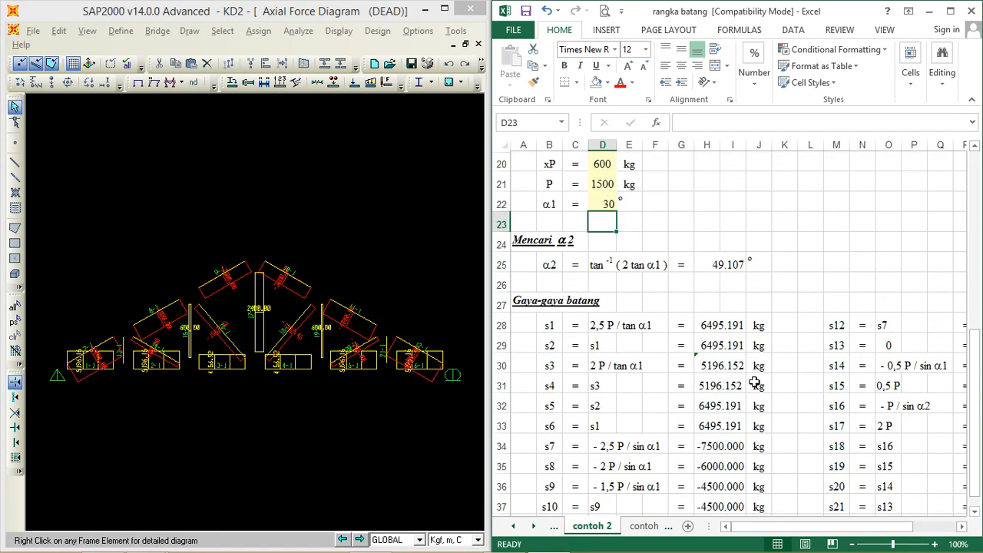
scroll(756, 377, "up", 1)
left_click_drag(974, 311, 974, 345)
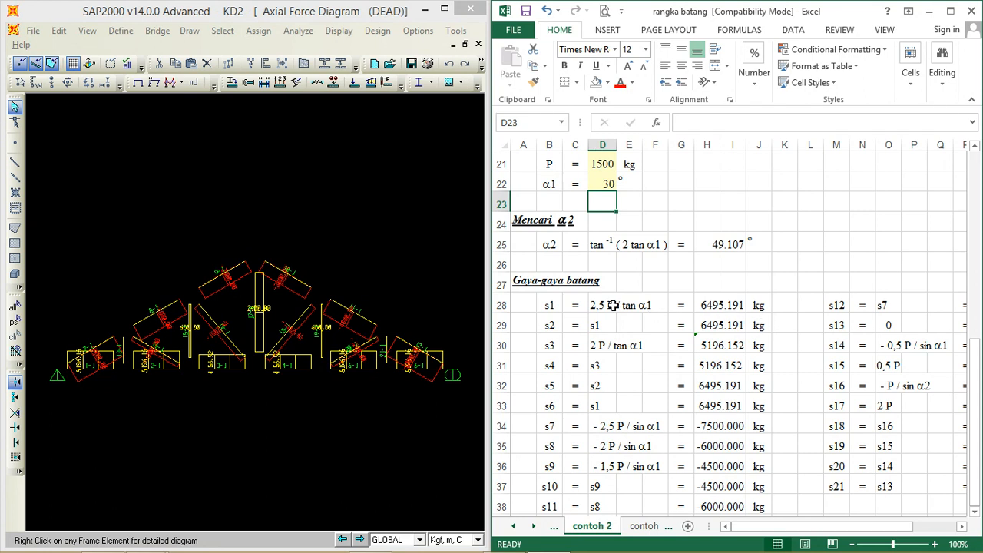
Step: Inspect the detailed DEAD axial force diagram of frame object 1 for comparison with s1 in the worksheet
right_click(82, 374)
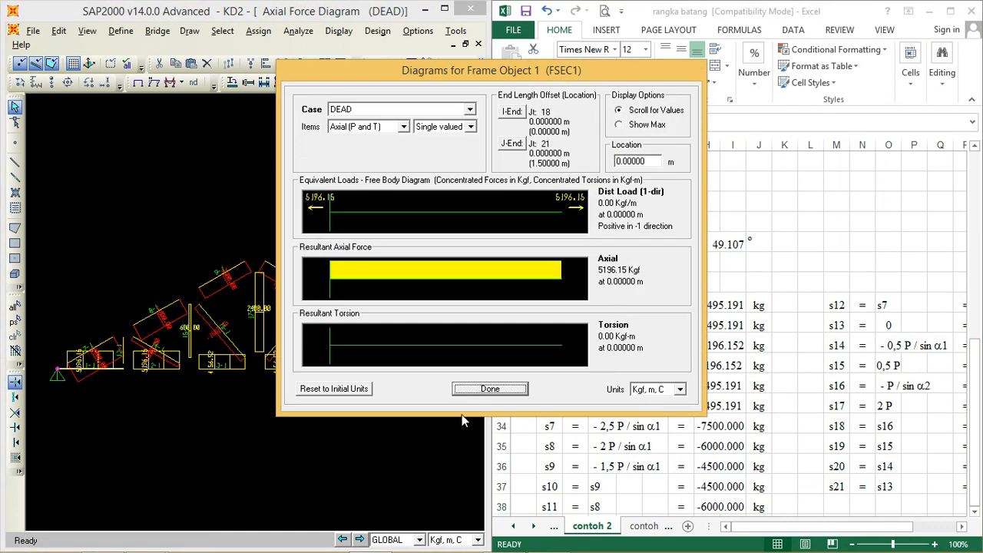
left_click(497, 389)
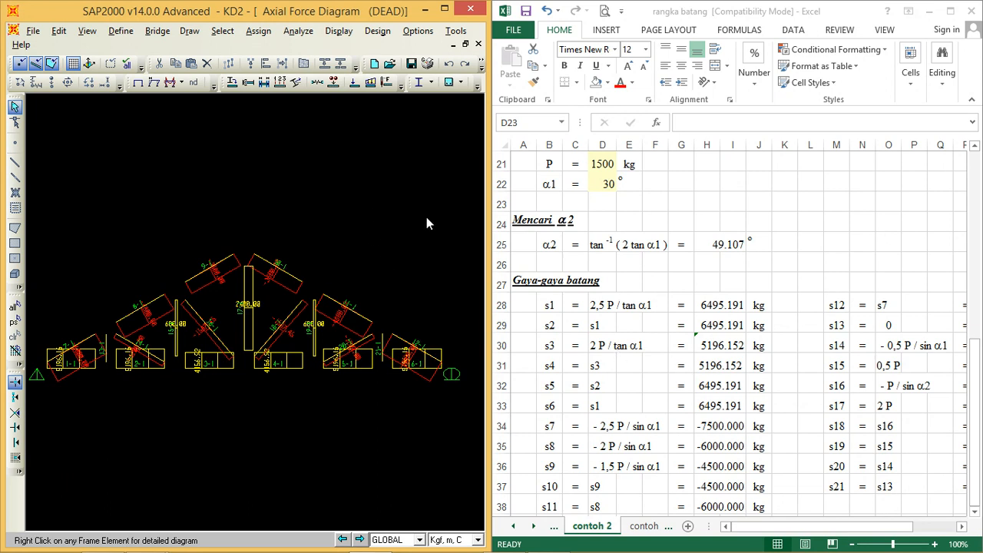
left_click(977, 377)
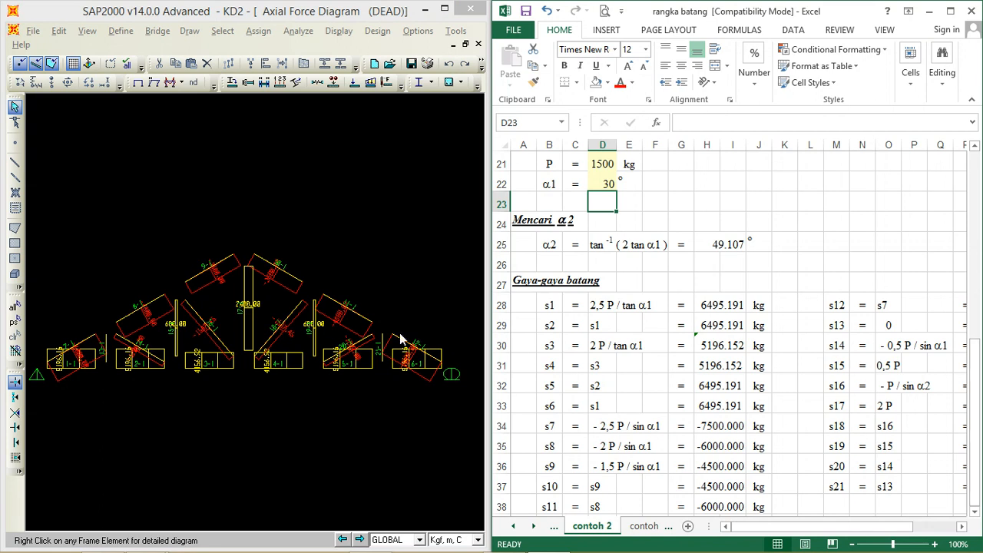
right_click(80, 372)
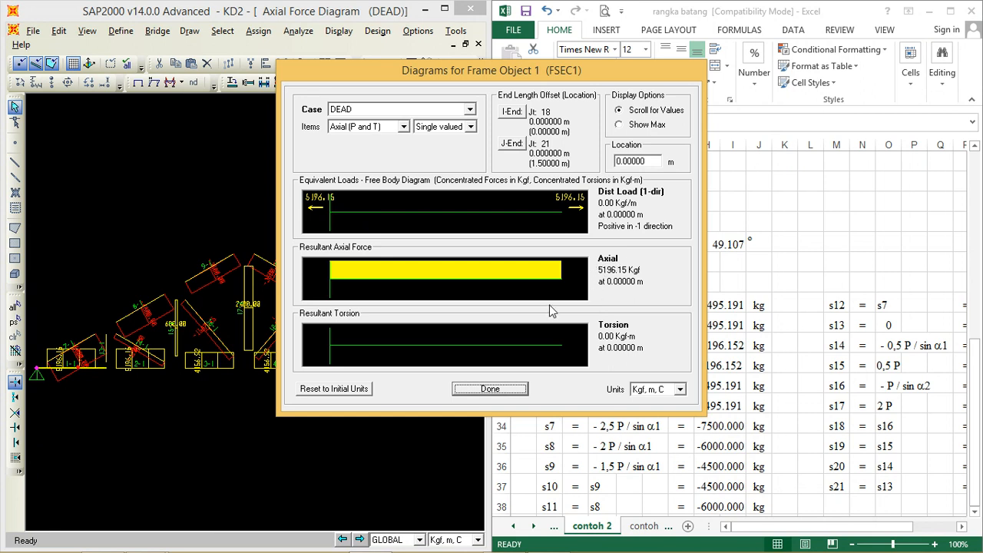
left_click(491, 389)
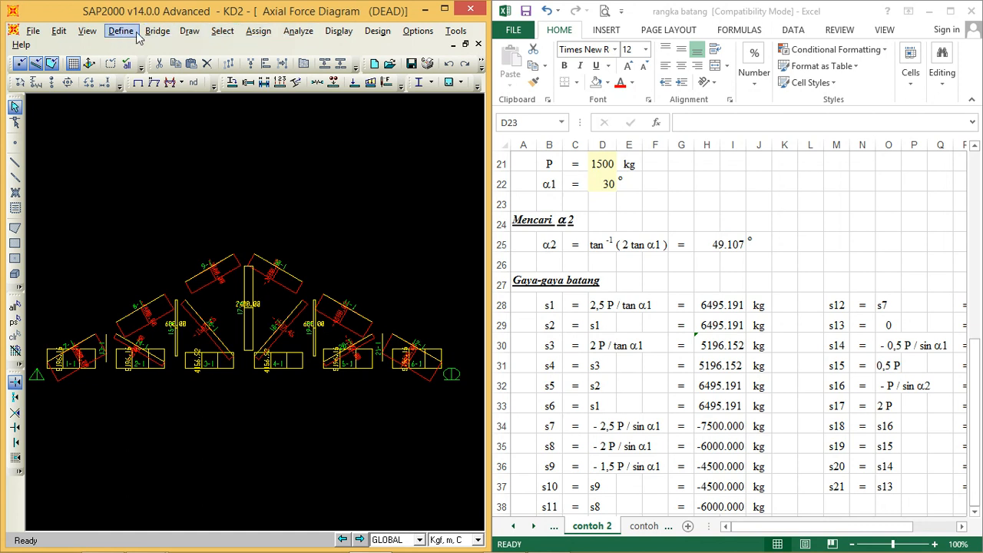
Step: Display the DEAD joint loads on the truss and compare them with the xP and P inputs in the worksheet
left_click(339, 30)
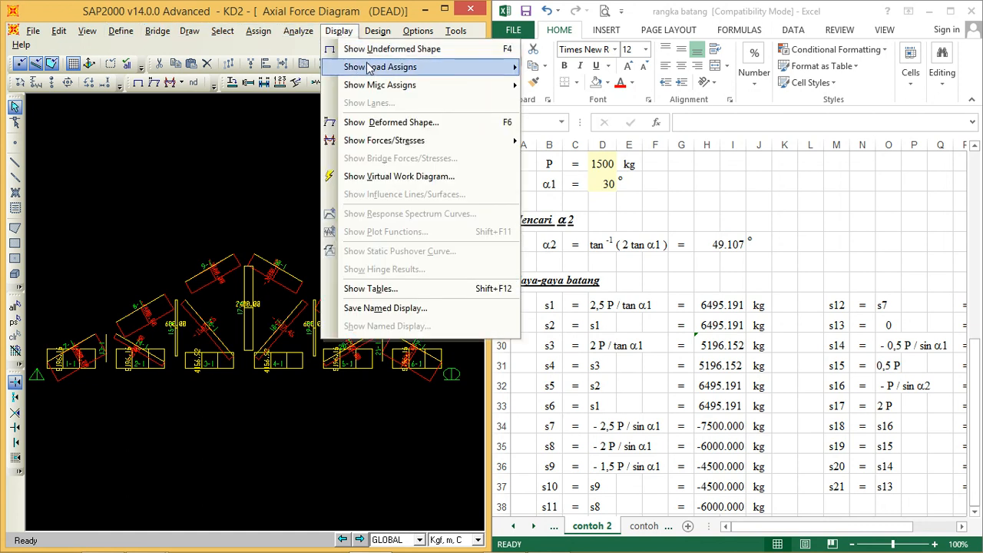
mouse_move(375, 69)
left_click(555, 66)
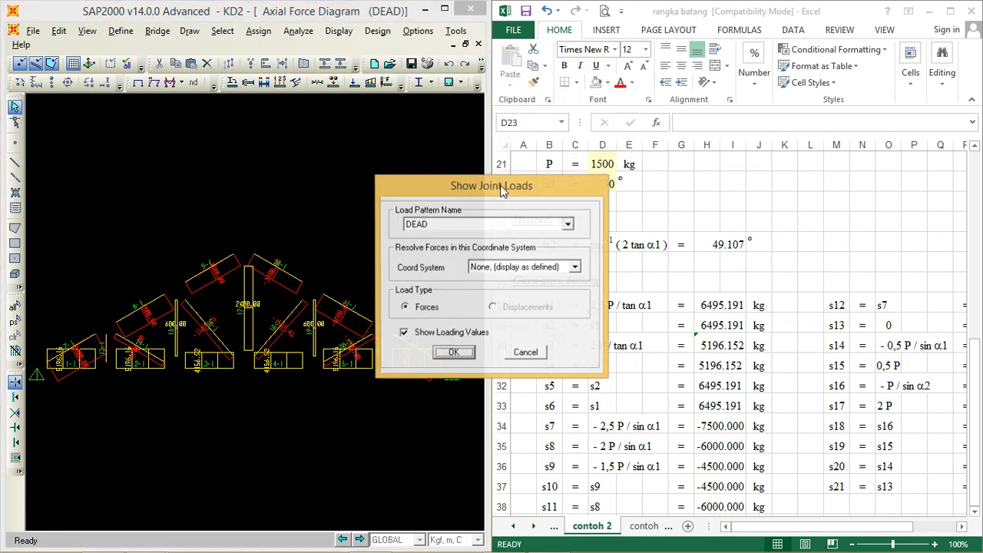
left_click(455, 353)
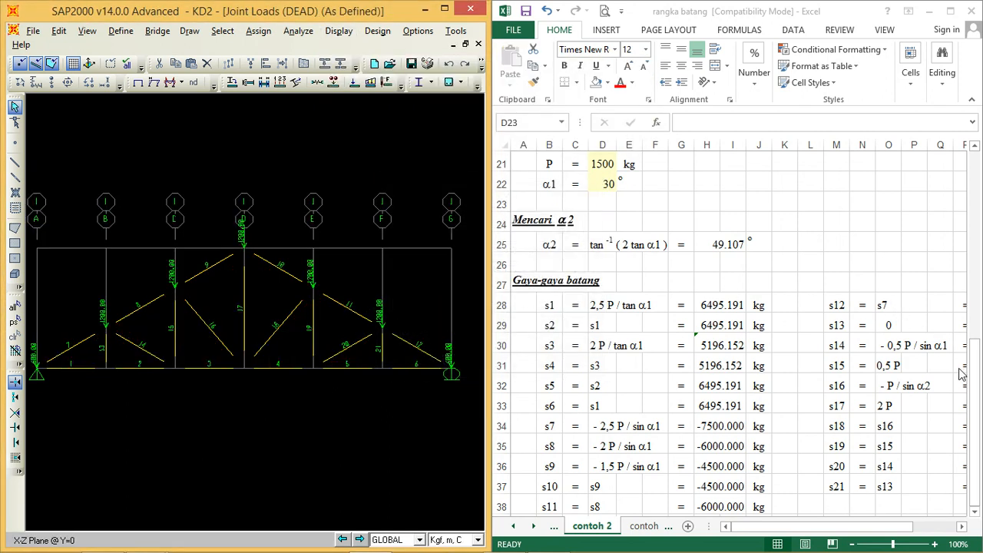
left_click_drag(976, 402, 976, 299)
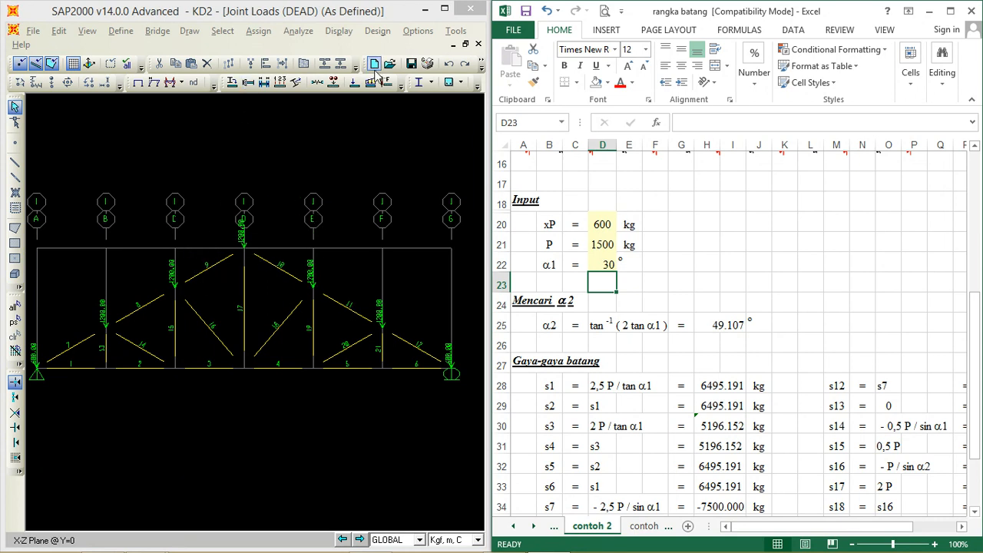
Step: Unlock the KD2 model and accept deleting its analysis results, keeping the half-screen window layout
left_click(444, 9)
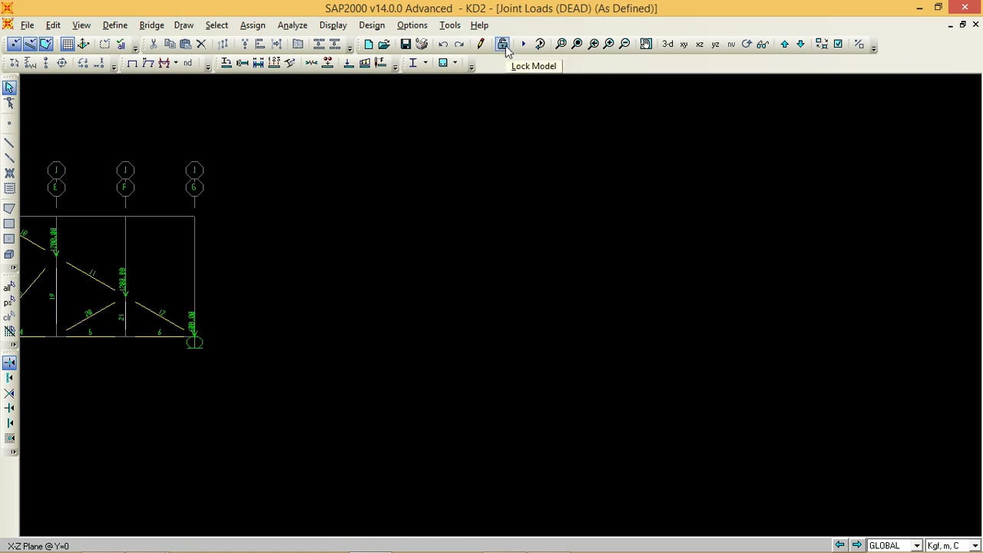
left_click(503, 46)
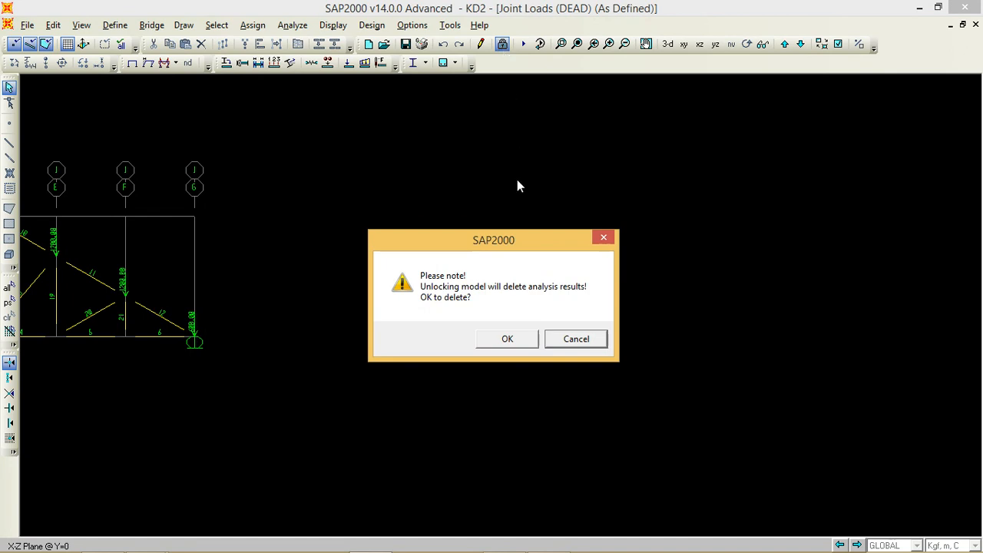
left_click(499, 336)
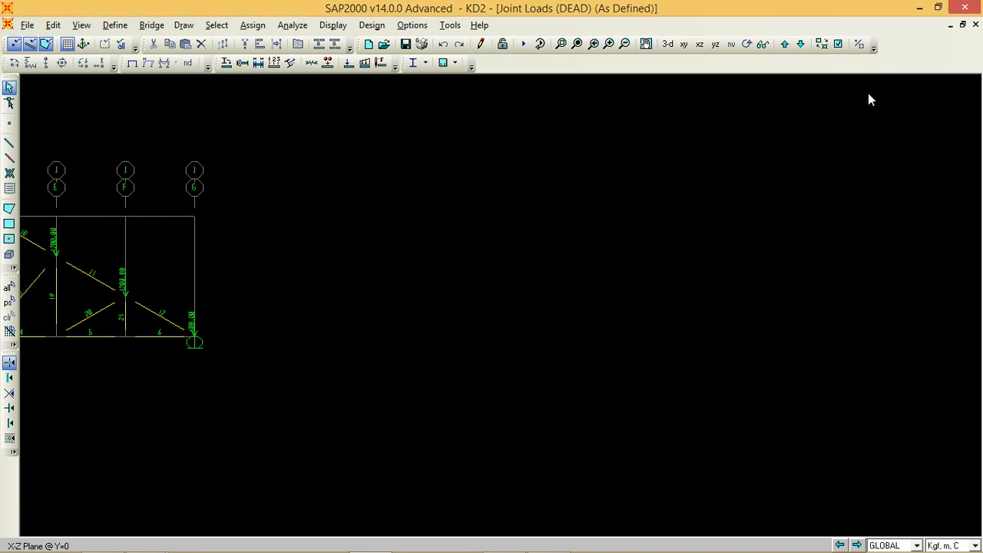
left_click(938, 8)
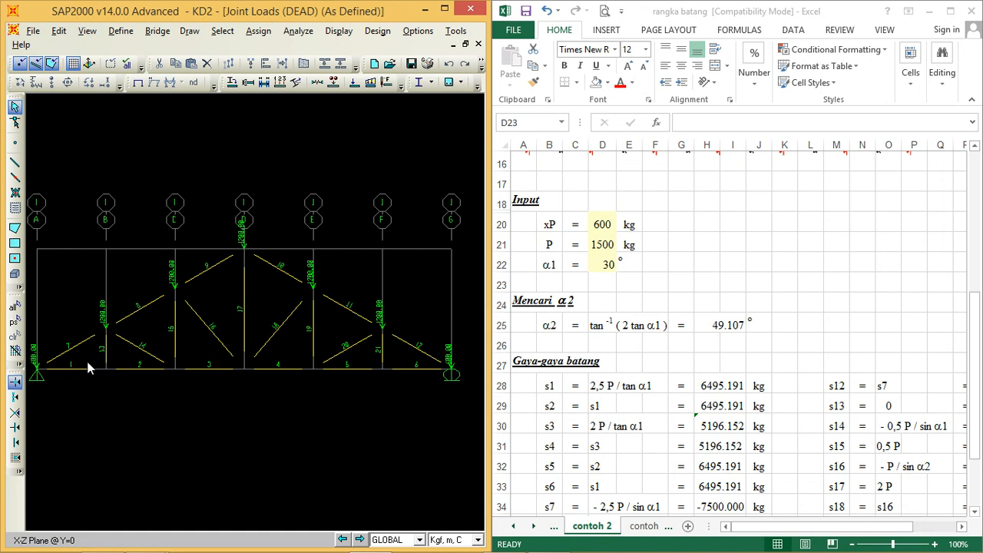
Step: Replace the DEAD joint forces on the five upper truss joints with -1500 in the global Z direction
left_click_drag(84, 361, 407, 214)
left_click(88, 83)
double_click(463, 295)
type("-1500")
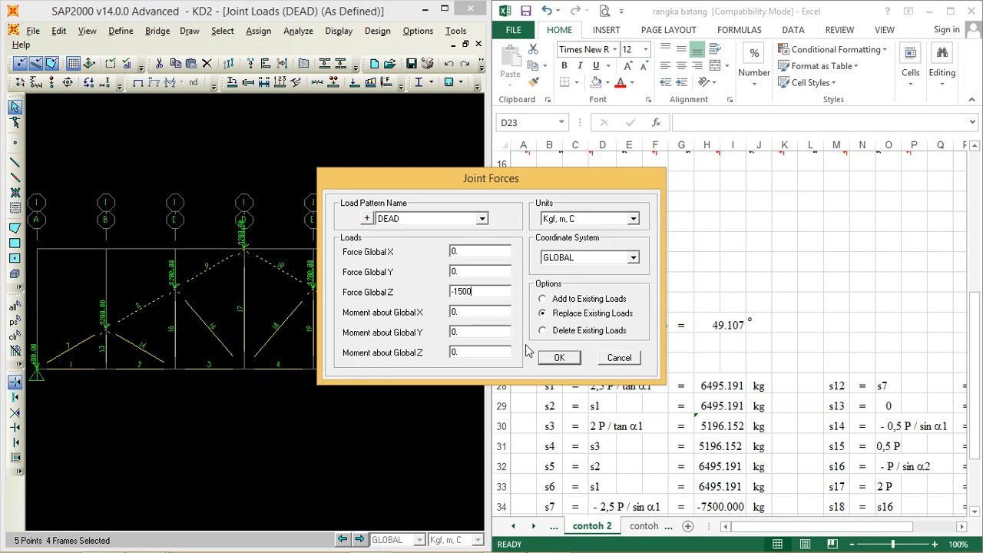
left_click(559, 358)
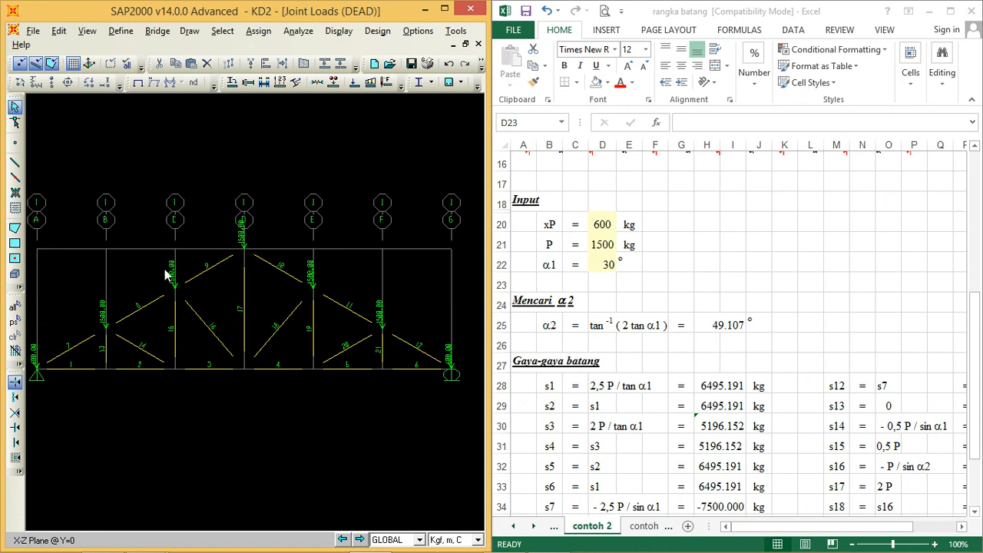
Step: Check the joint loads around the truss apex and run the DEAD load case analysis to show the axial force diagram
left_click(88, 32)
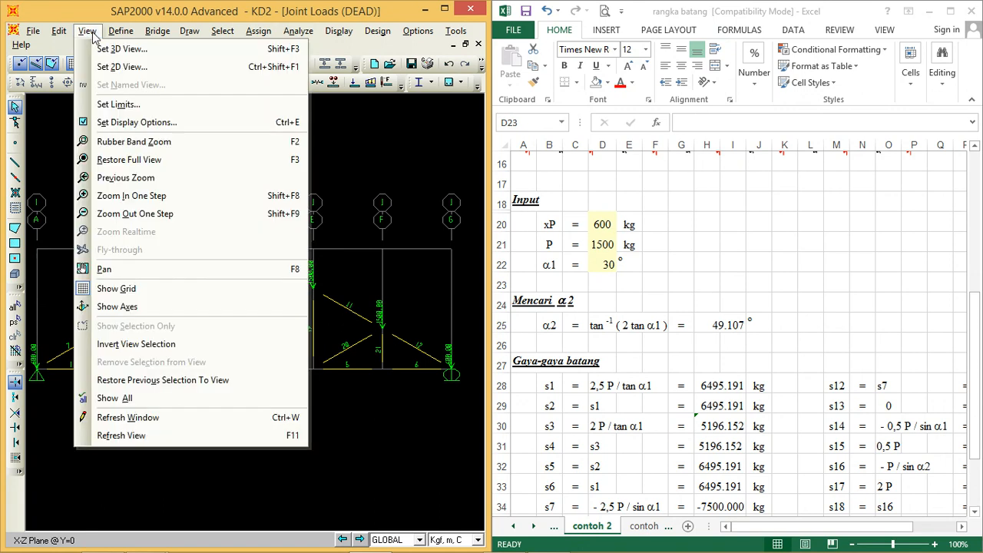
left_click(128, 141)
left_click_drag(146, 382, 353, 221)
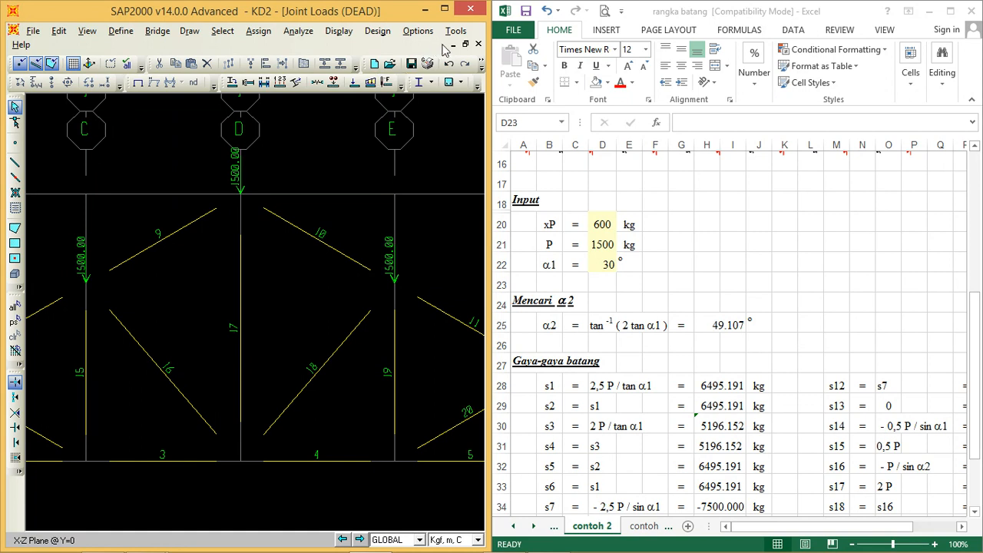
left_click(87, 31)
left_click(133, 161)
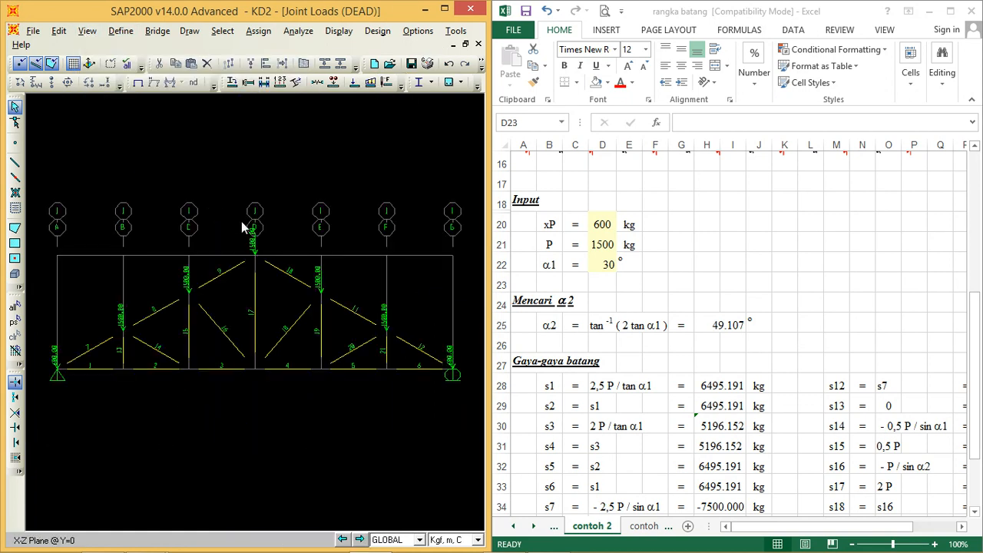
left_click(296, 32)
left_click(326, 106)
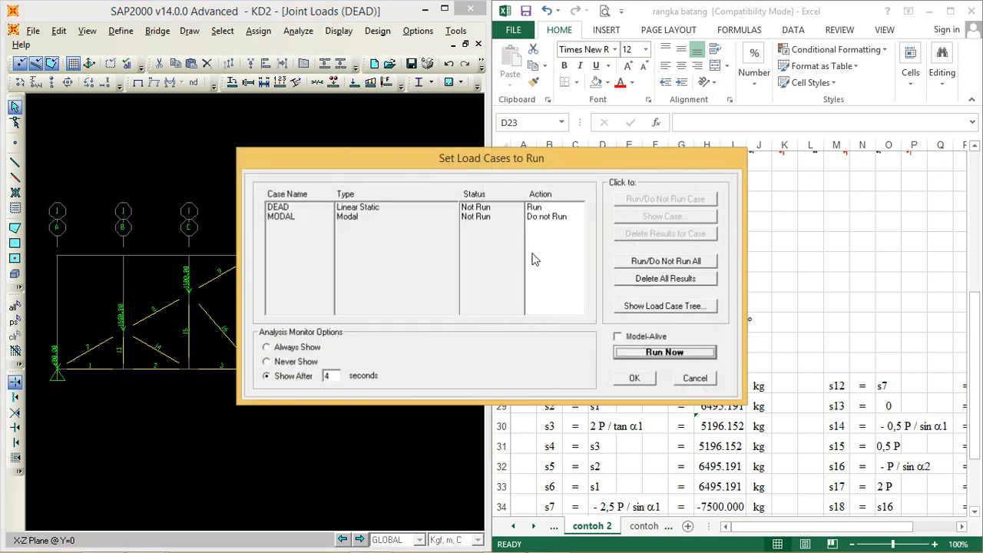
left_click(665, 351)
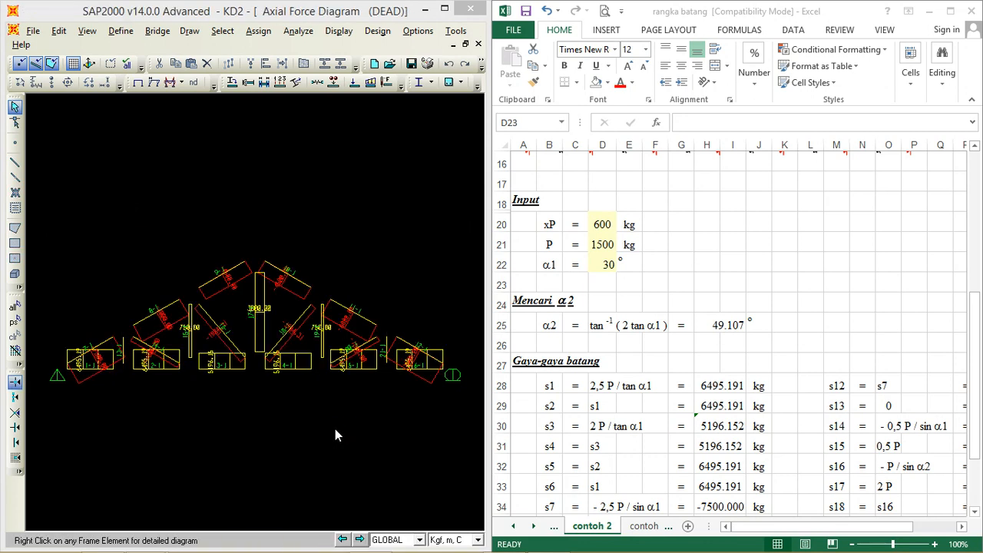
Step: Inspect the detailed DEAD axial force of frame object 1 against s1 in the contoh 2 member forces
left_click(975, 391)
left_click_drag(977, 396, 977, 447)
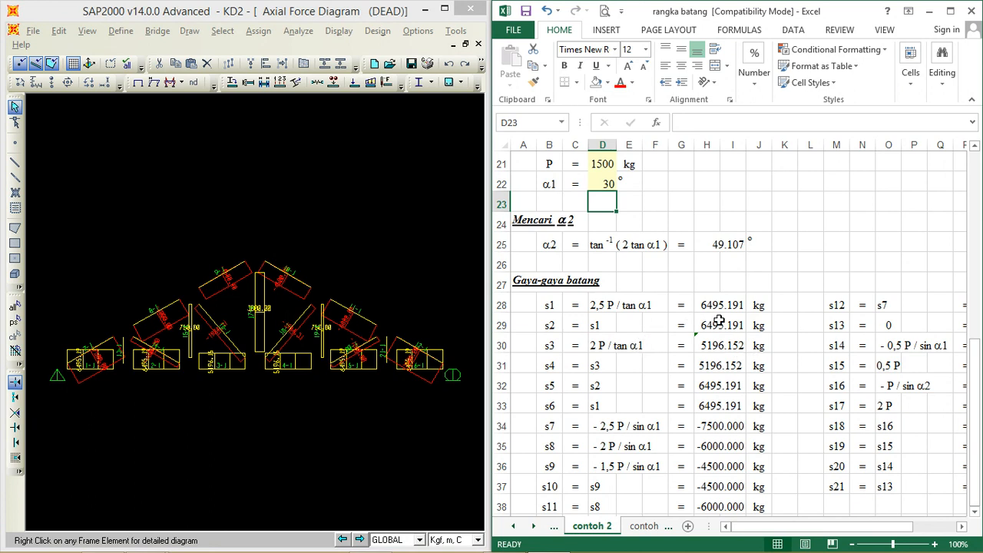
right_click(88, 373)
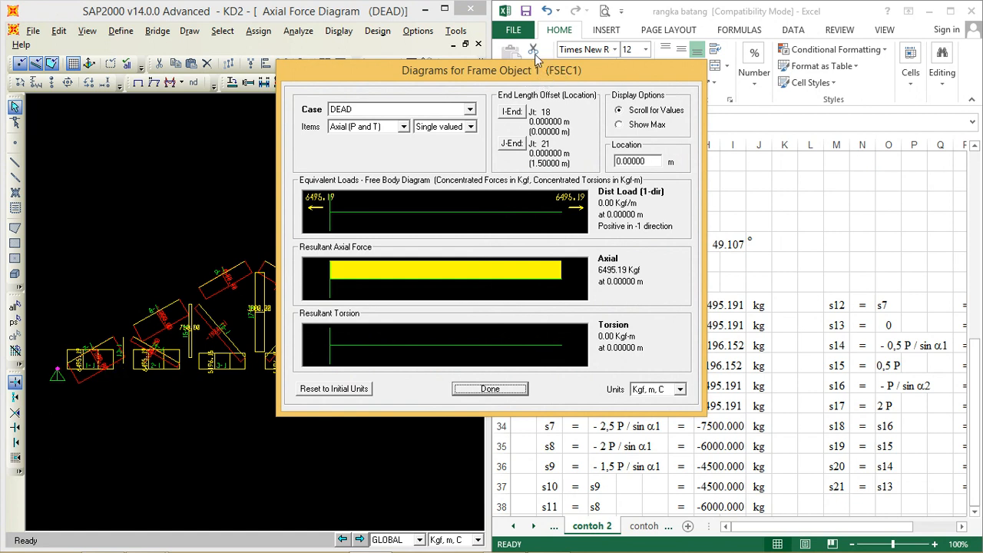
left_click_drag(586, 70, 476, 111)
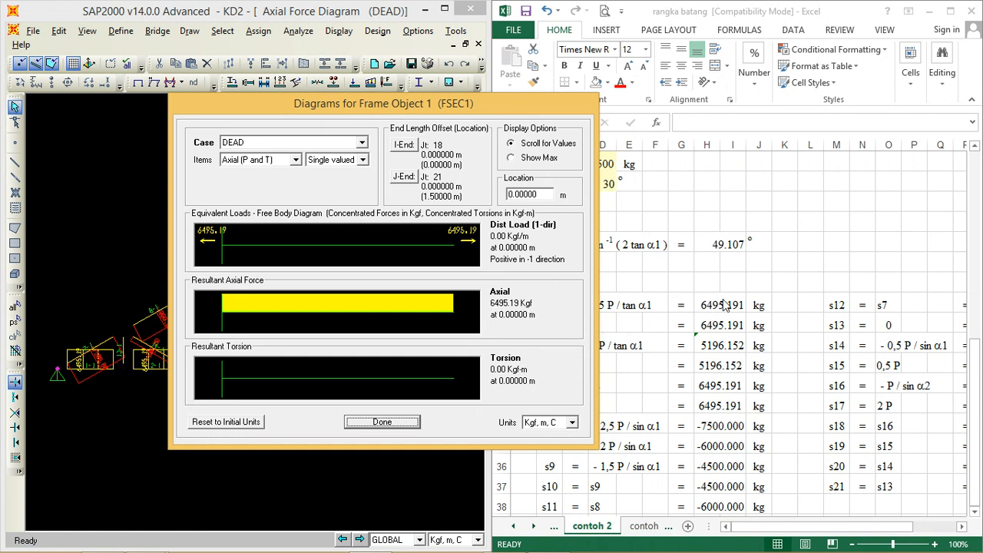
left_click(413, 423)
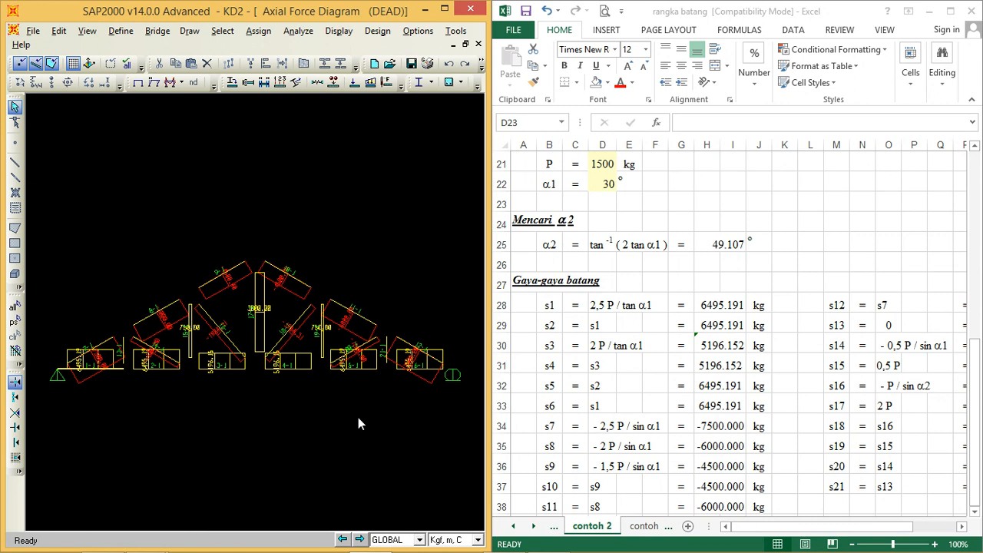
Step: Inspect the detailed DEAD axial force of frame object 18 and compare it with s18 in the worksheet
mouse_move(300, 325)
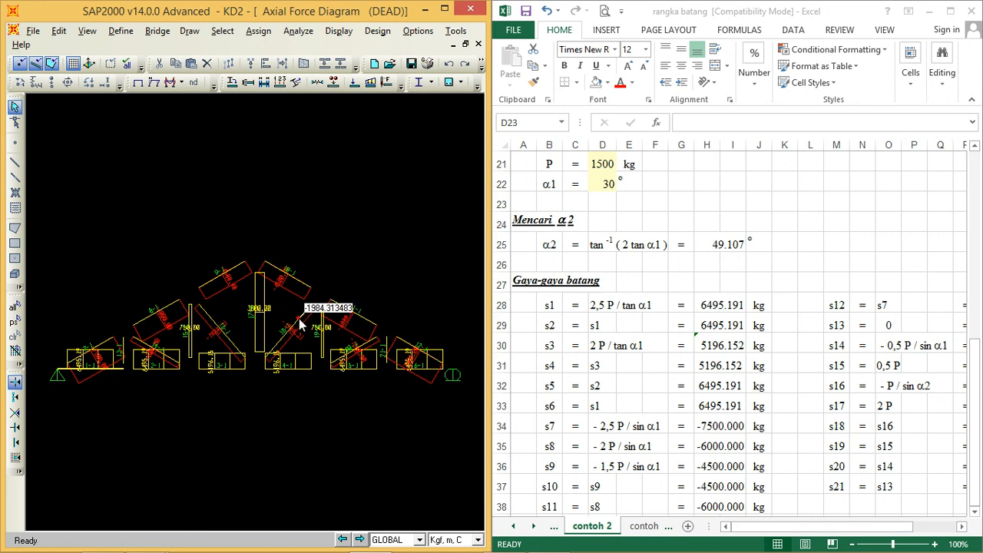
right_click(300, 325)
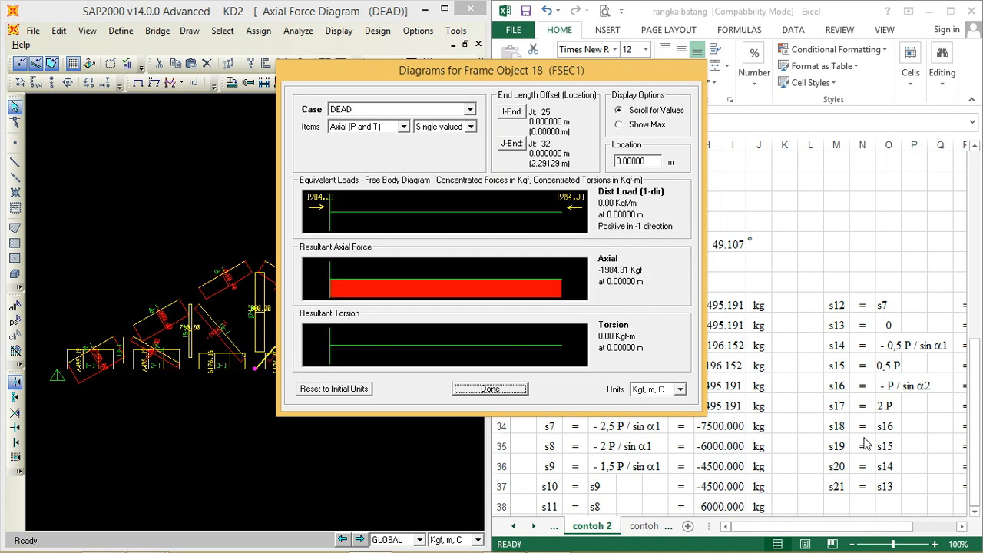
left_click(962, 527)
left_click(962, 527)
left_click(962, 527)
left_click(963, 527)
left_click(963, 527)
left_click(962, 526)
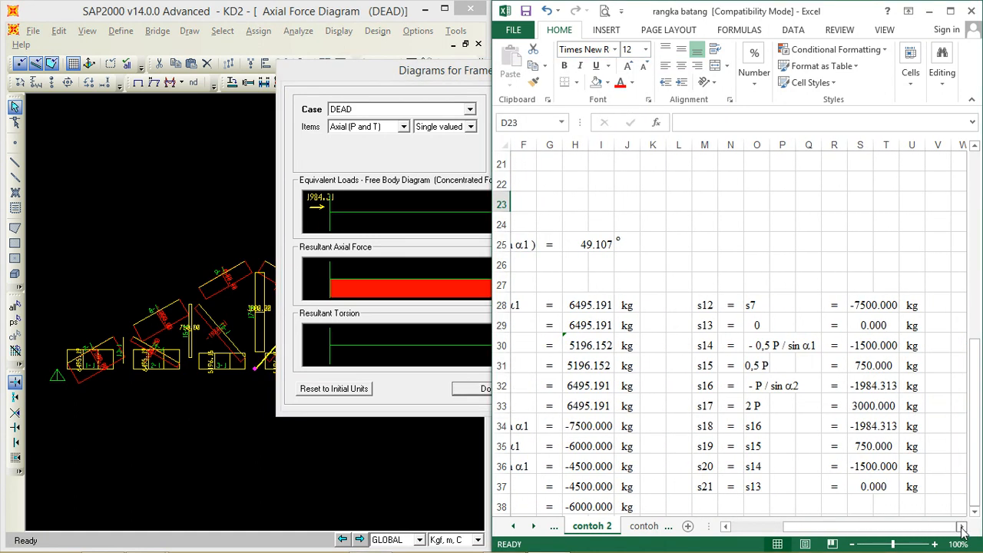
left_click(444, 71)
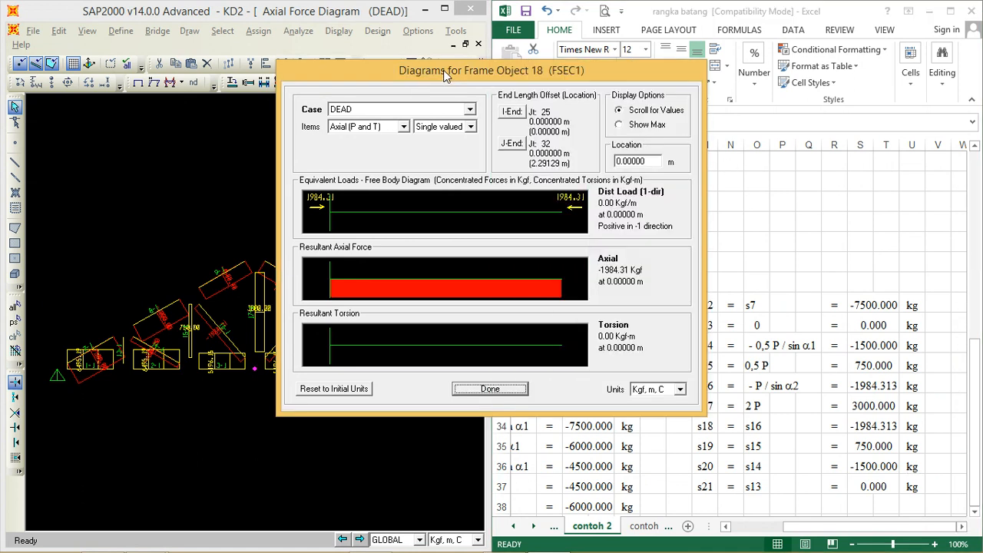
left_click_drag(443, 71, 444, 68)
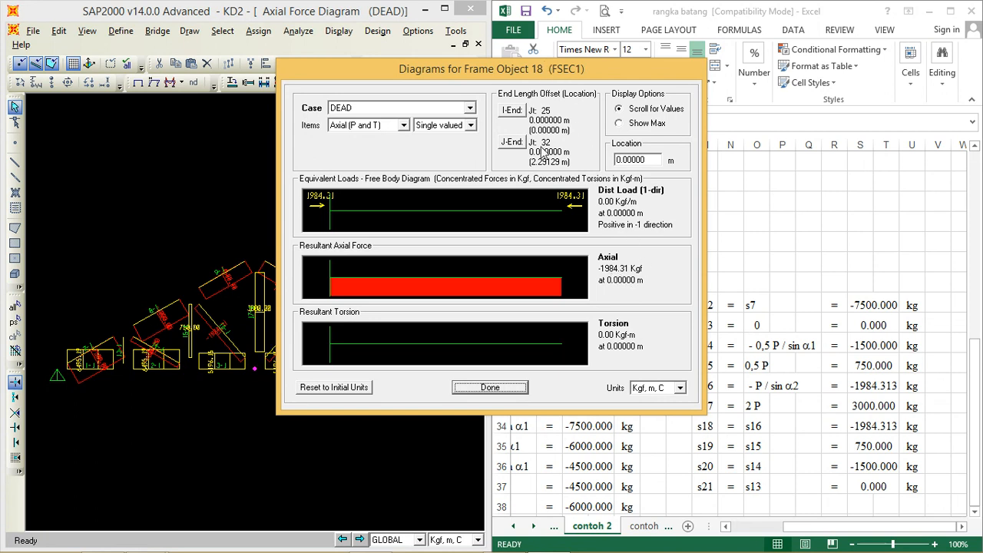
left_click(491, 387)
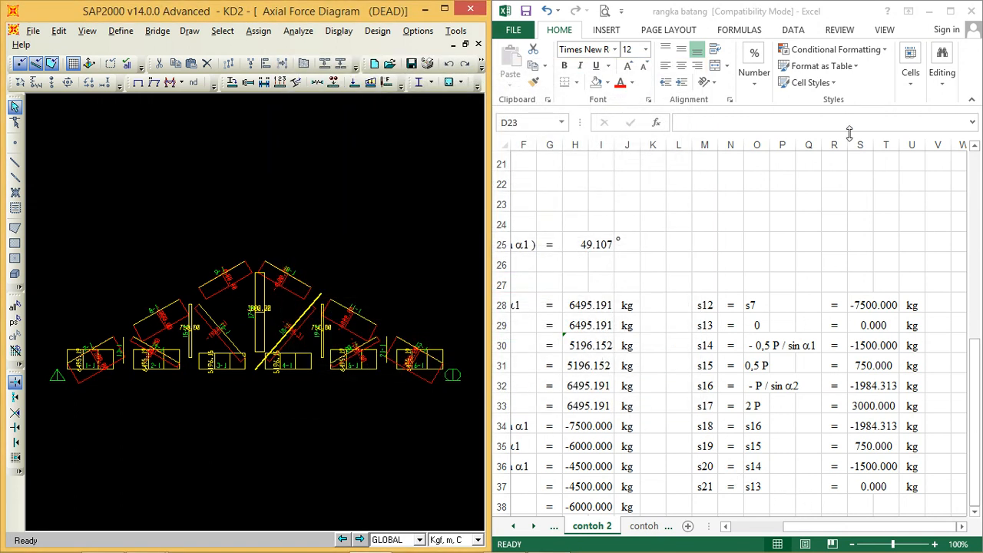
Step: Maximize the Excel worksheet and examine the α2 formula in H25 against the angles marked on the truss diagram
left_click(951, 12)
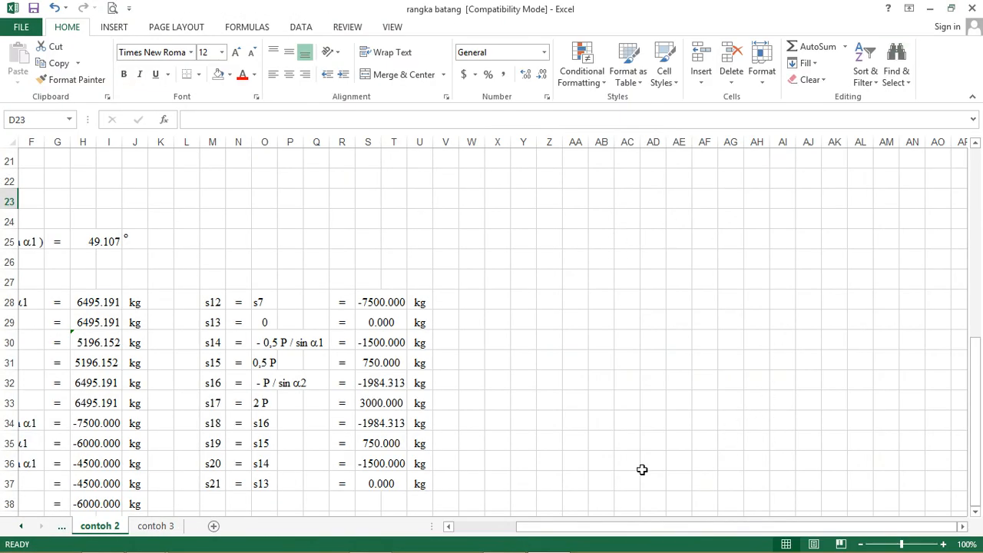
left_click(449, 527)
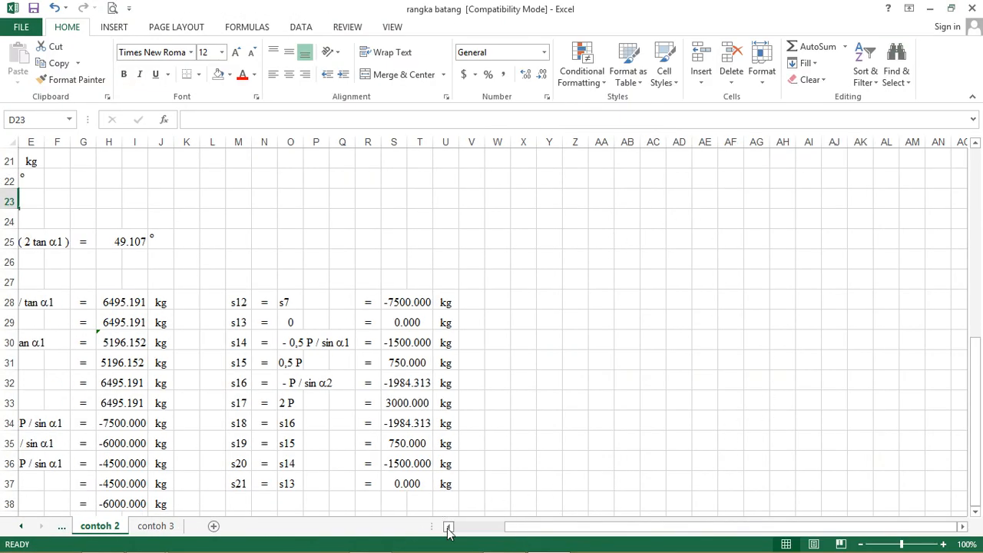
left_click(448, 528)
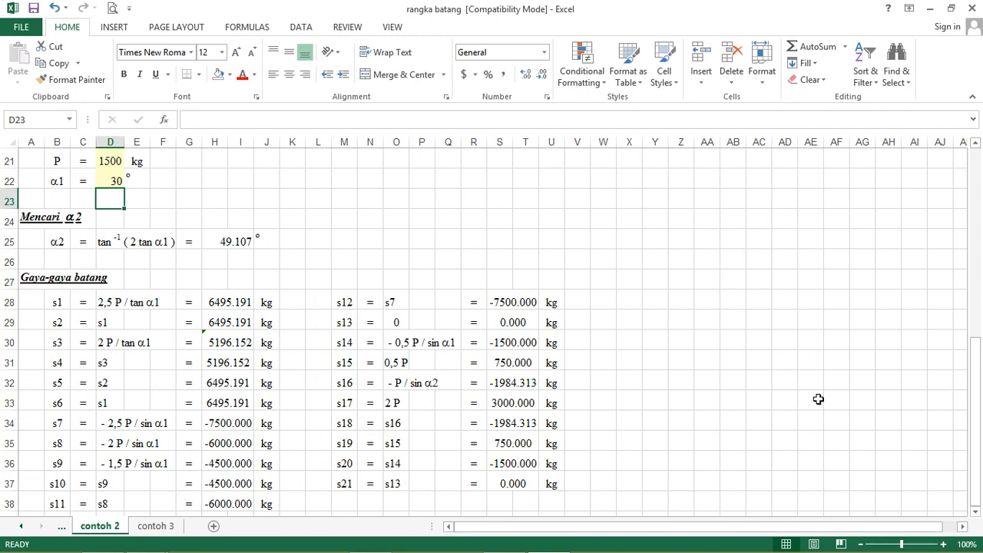
mouse_move(977, 365)
left_mouse_down()
mouse_move(979, 386)
mouse_move(965, 207)
mouse_move(981, 332)
left_mouse_up()
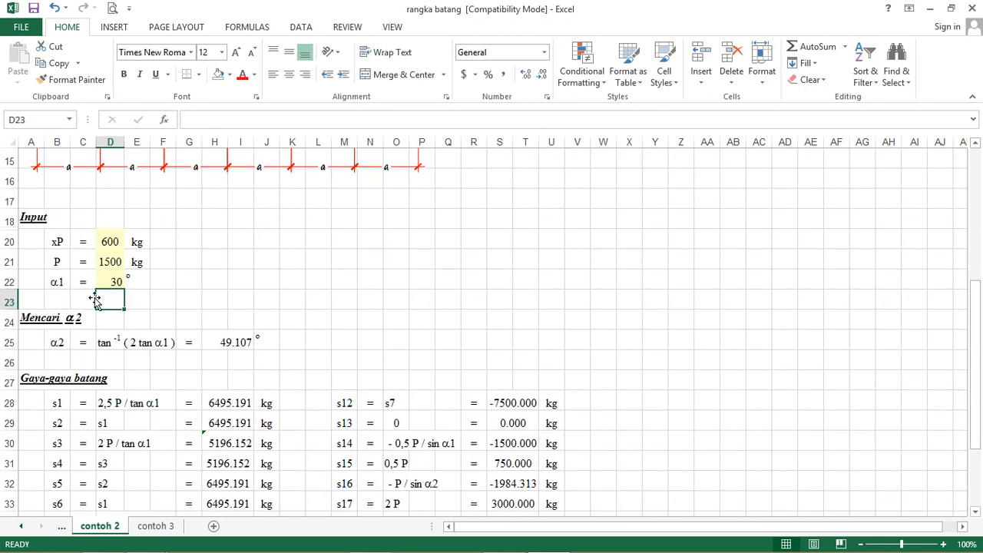
left_click(221, 341)
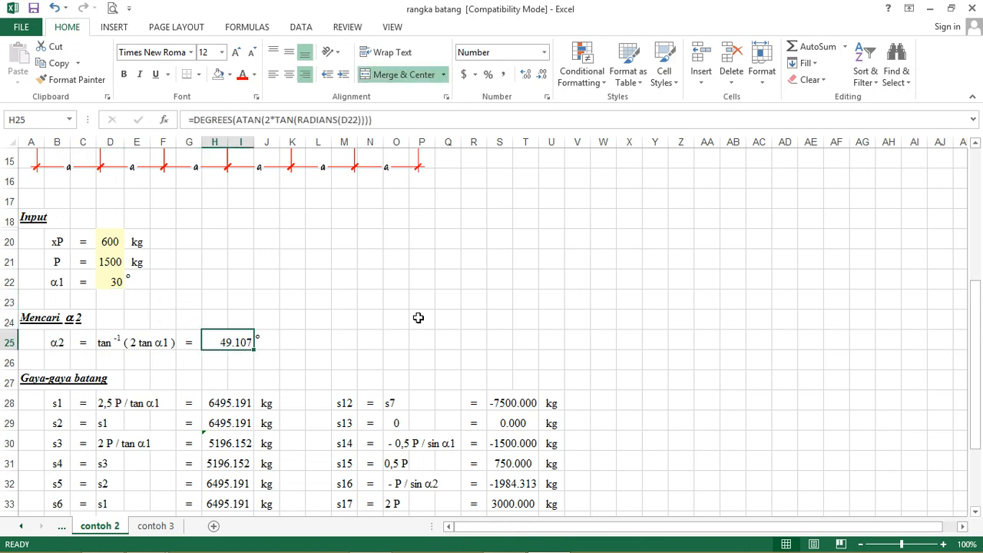
scroll(418, 317, "up", 1)
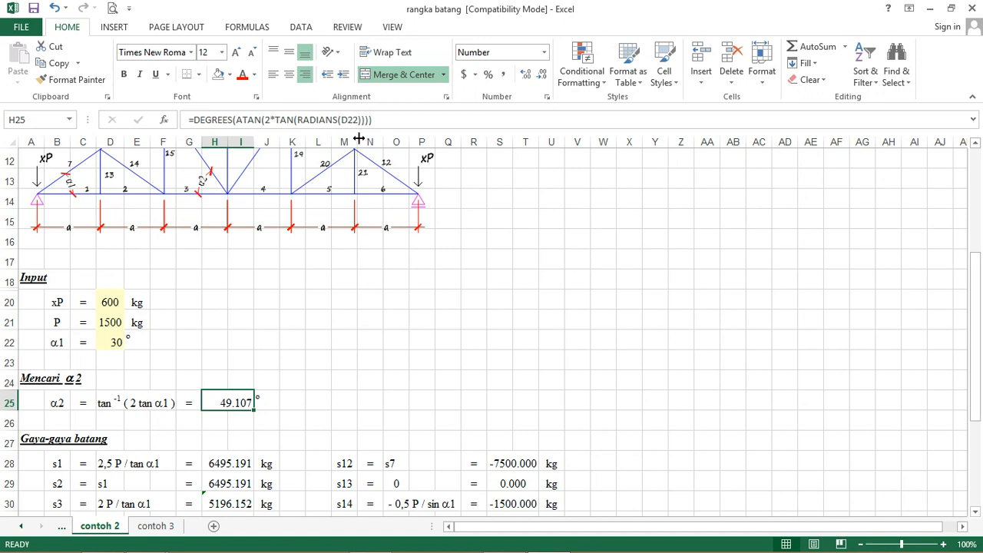
left_click_drag(976, 306, 978, 419)
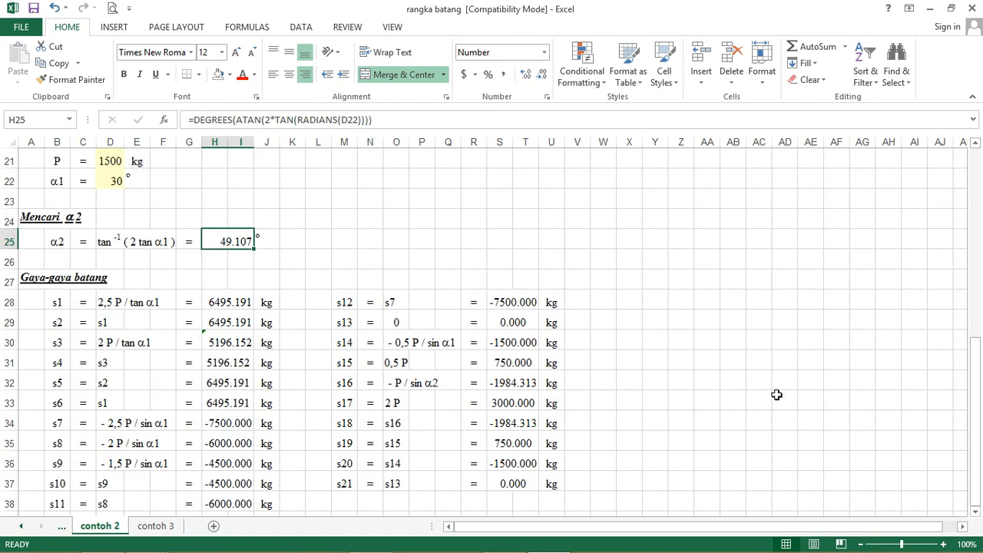
Step: Examine the s1 formula in H28 and review the numbered truss diagram alongside the full member force list
left_click(221, 302)
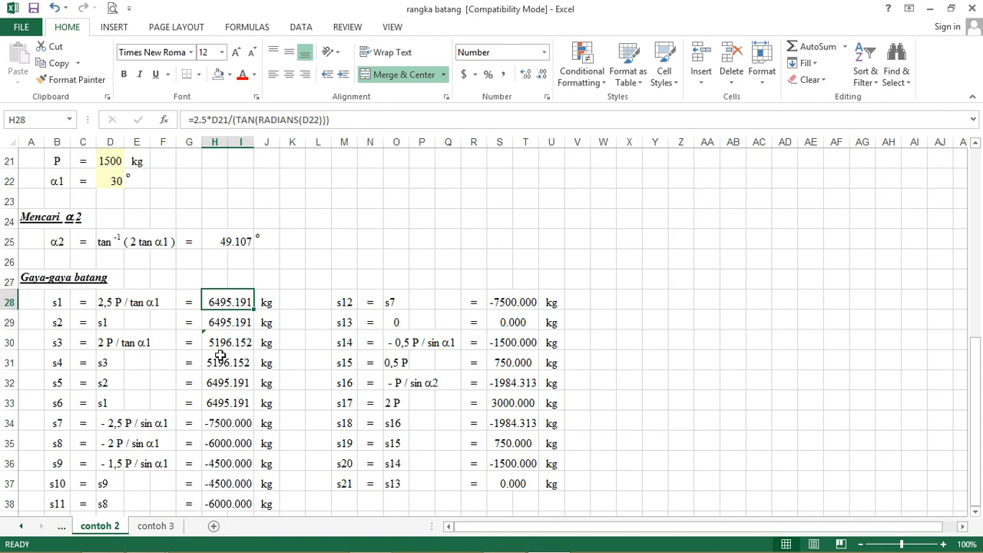
mouse_move(378, 546)
left_click_drag(975, 408, 975, 217)
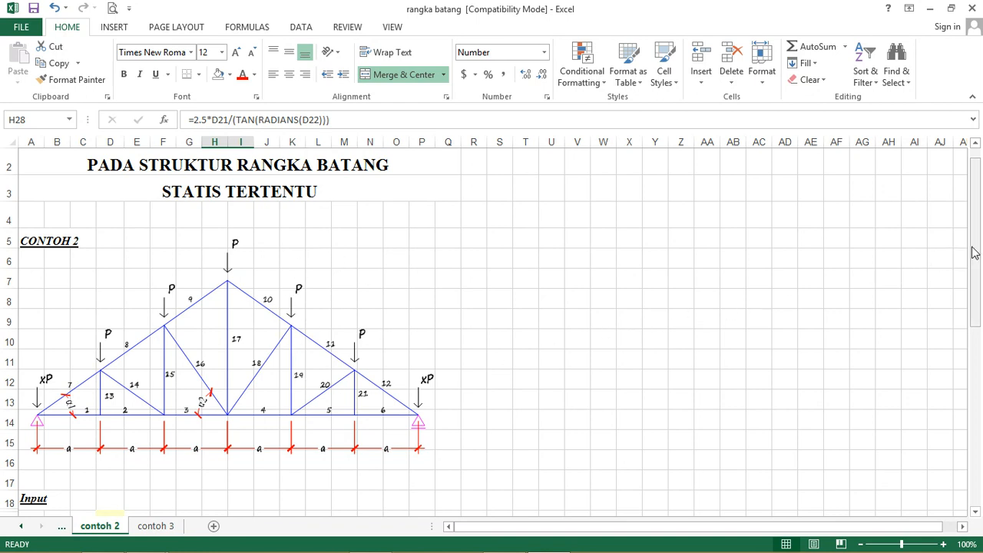
left_click_drag(974, 253, 976, 431)
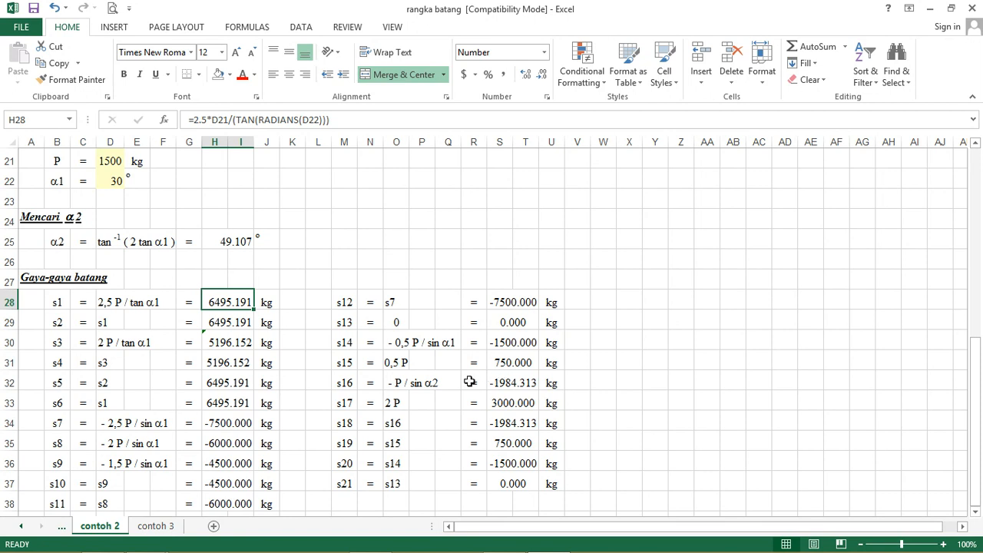
Step: Open the contoh 3 worksheet and review its numbered truss diagram together with the xP, P and α1 inputs
left_click(153, 527)
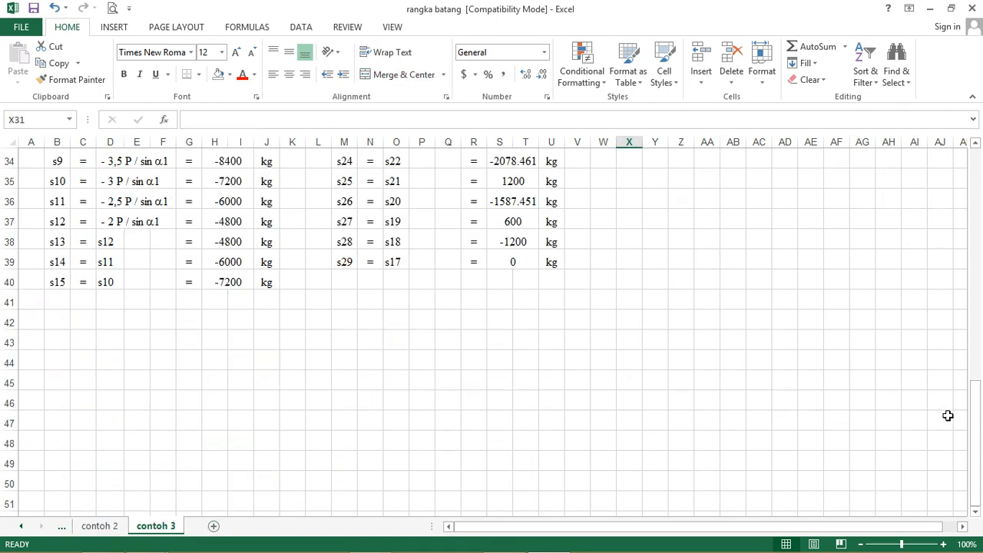
left_click_drag(976, 432, 950, 217)
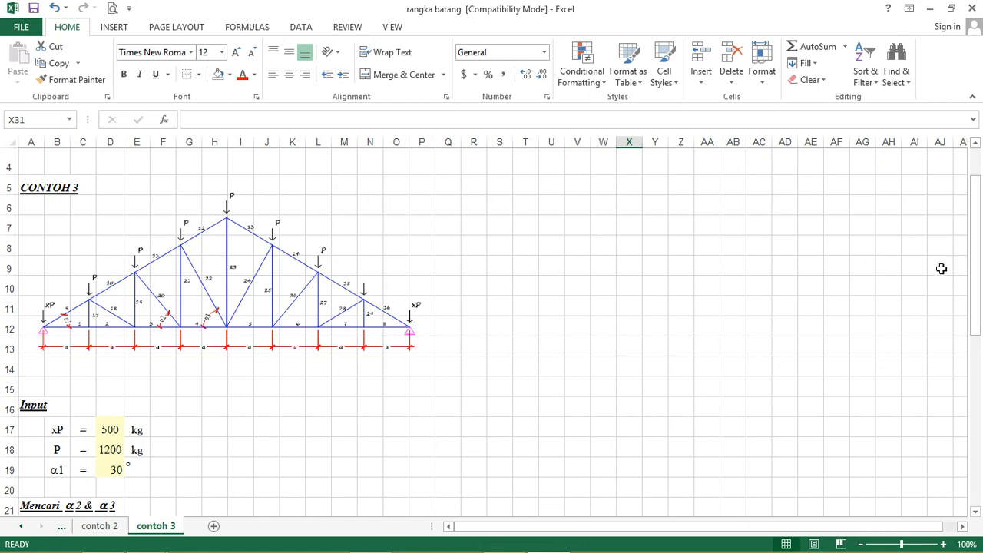
left_click_drag(974, 247, 974, 209)
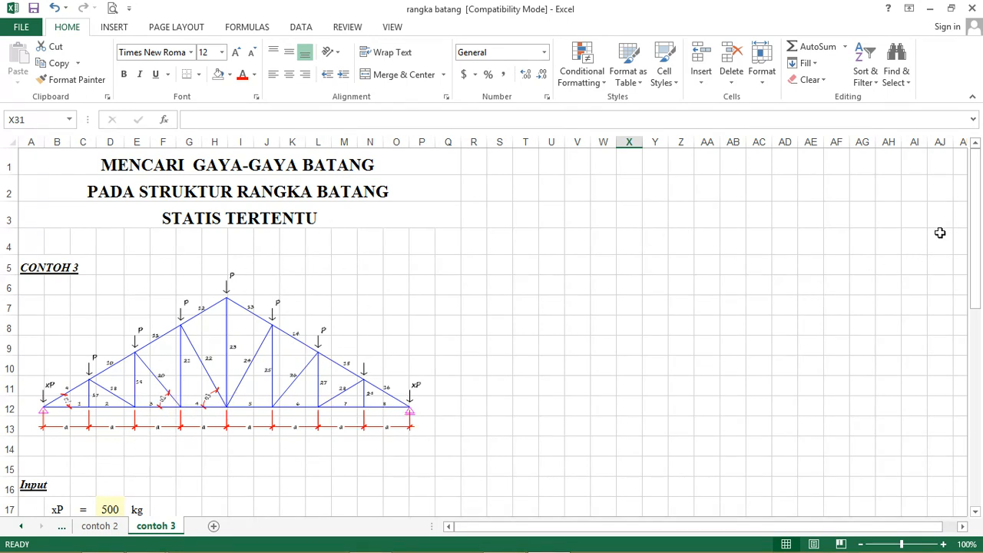
left_click_drag(979, 216, 970, 285)
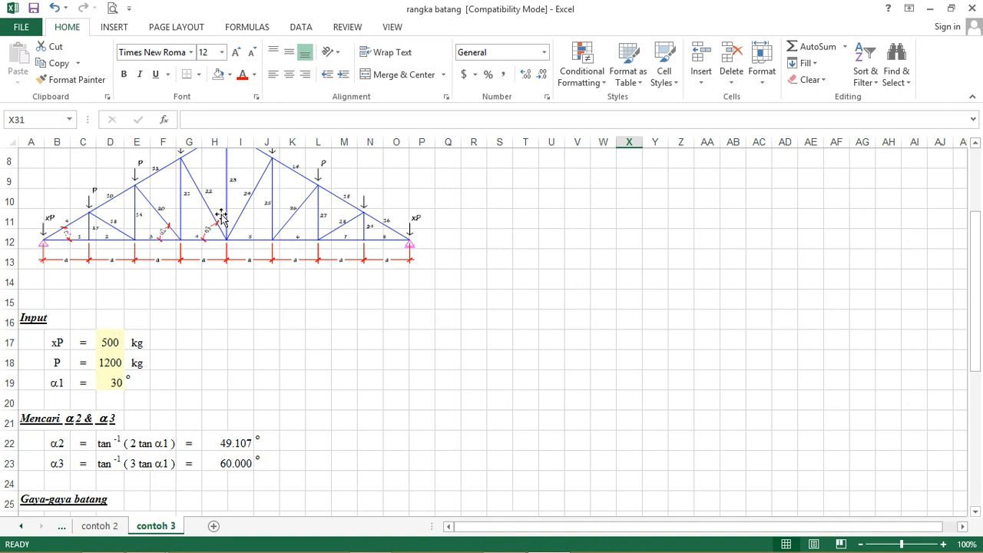
Step: Examine the α2 and α3 formulas in H22 and H23 and review the s1 to s29 member force list
left_click(229, 446)
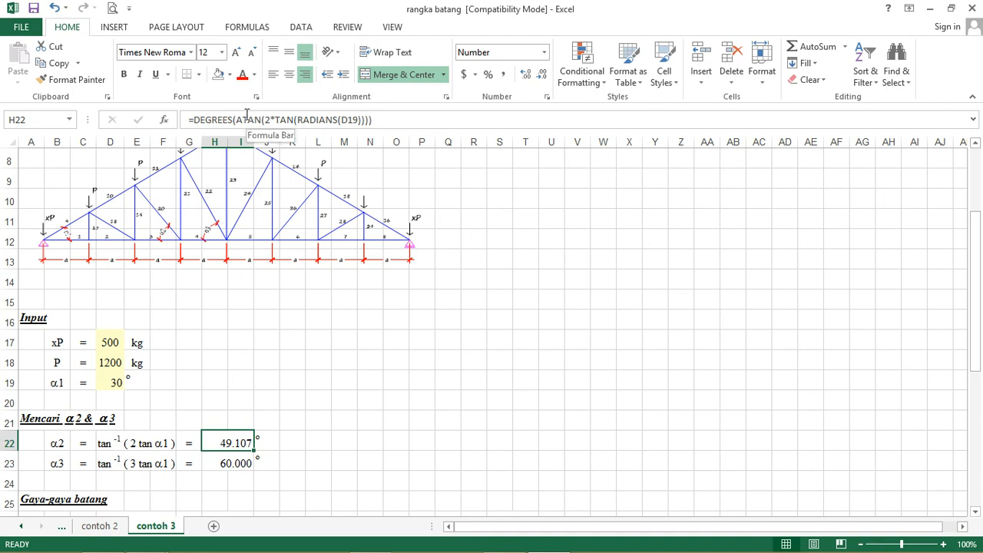
left_click(236, 464)
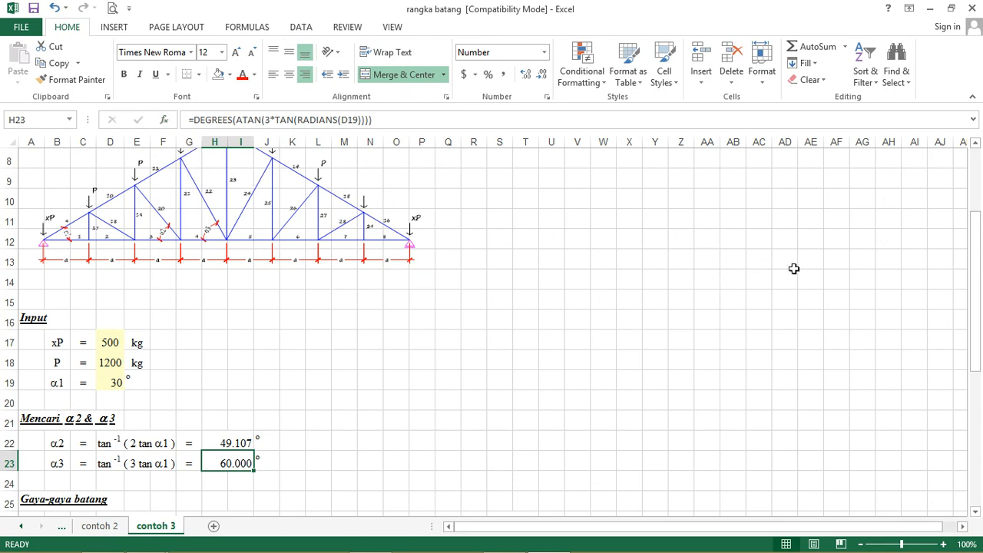
left_click_drag(976, 254, 981, 388)
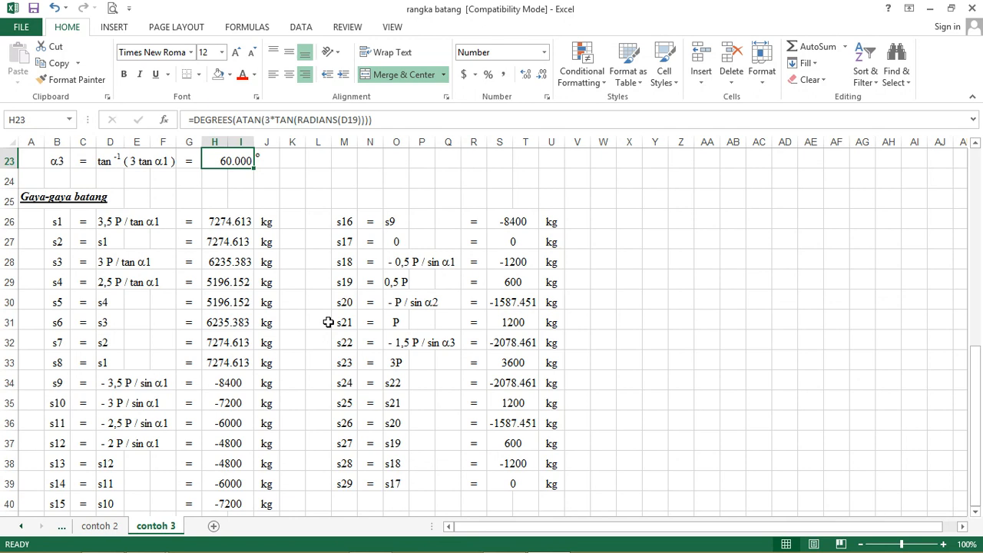
Step: Switch to SAP2000 and open the KD3 model, discarding the changes to KD2
left_click_drag(977, 417, 944, 226)
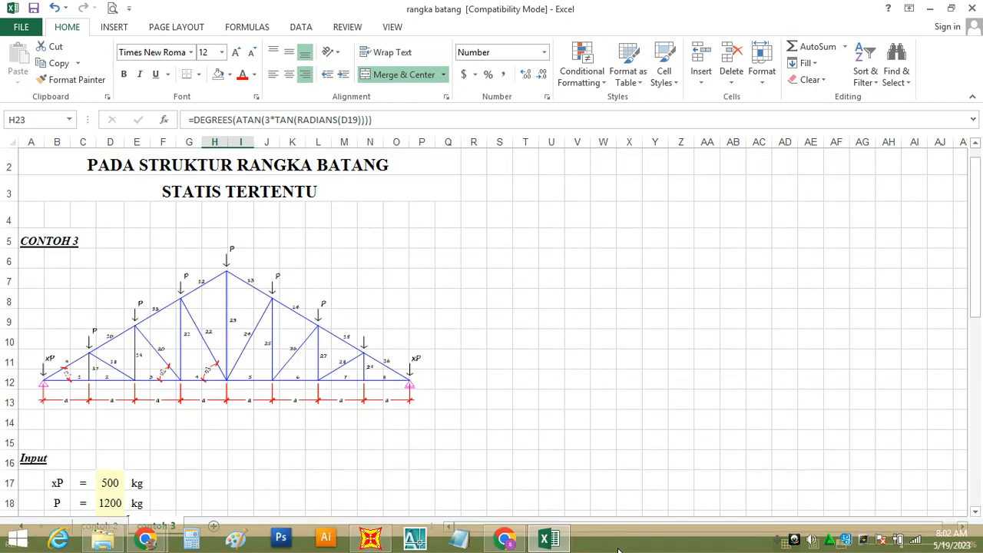
left_click(376, 544)
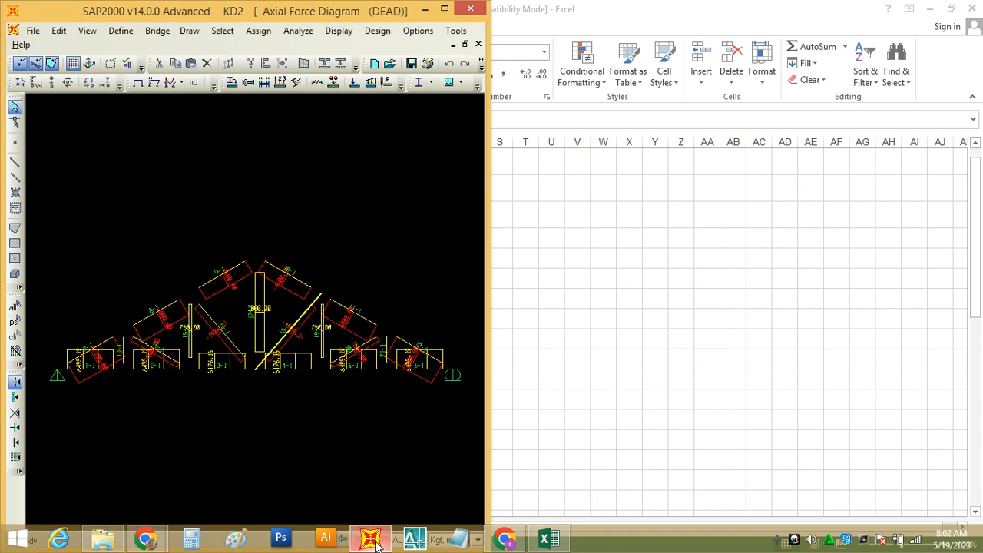
left_click(447, 9)
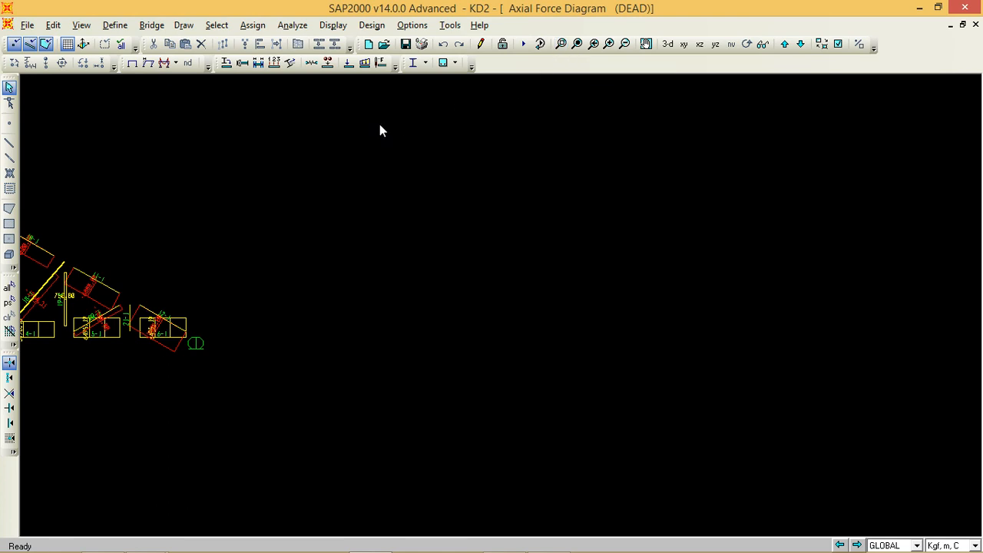
left_click(384, 44)
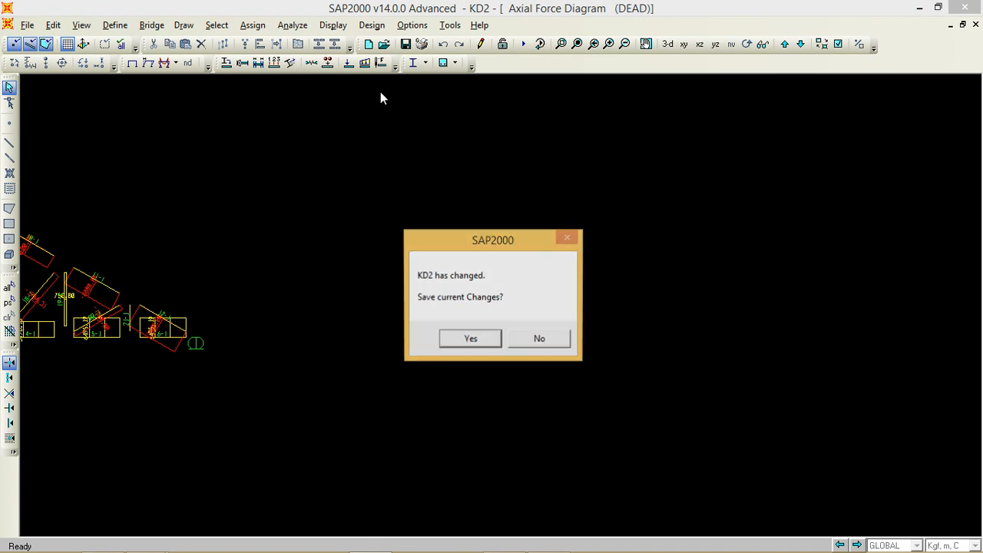
left_click(532, 339)
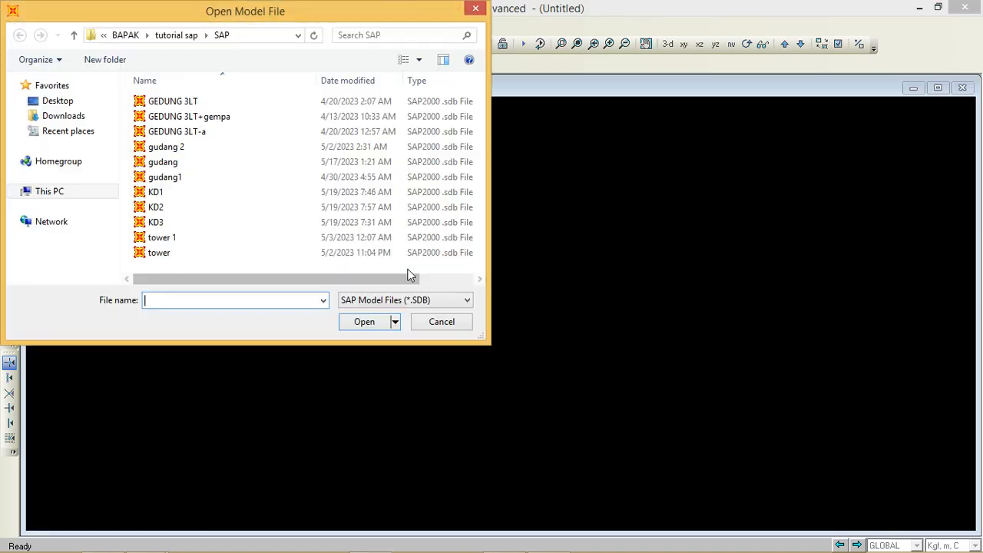
left_click(156, 222)
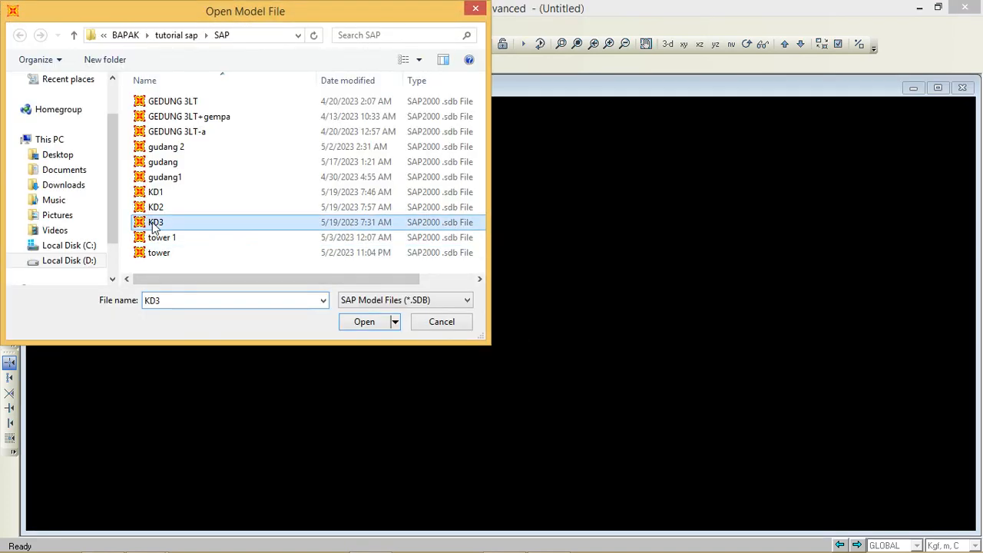
left_click(375, 329)
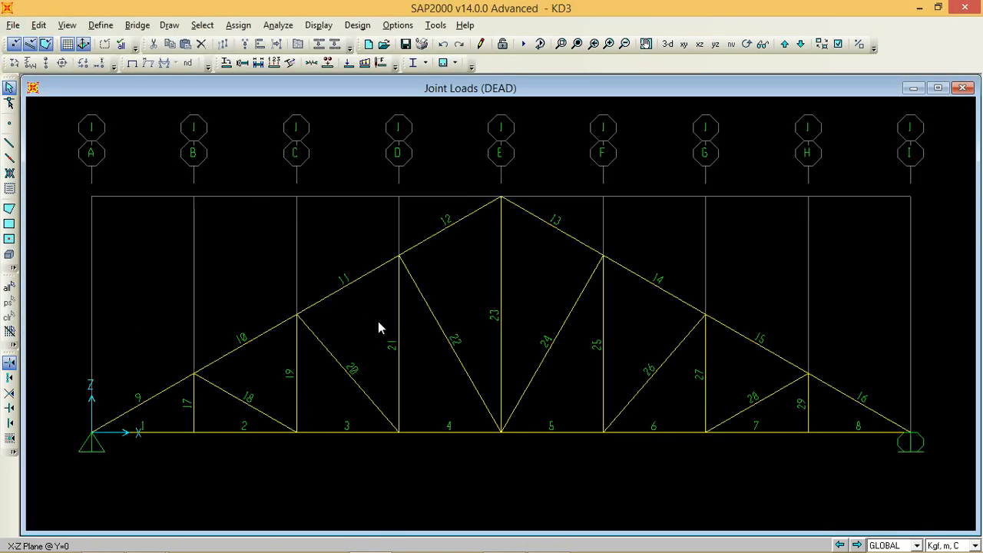
Step: Hide the grid and the axes in the KD3 truss view
left_click(67, 24)
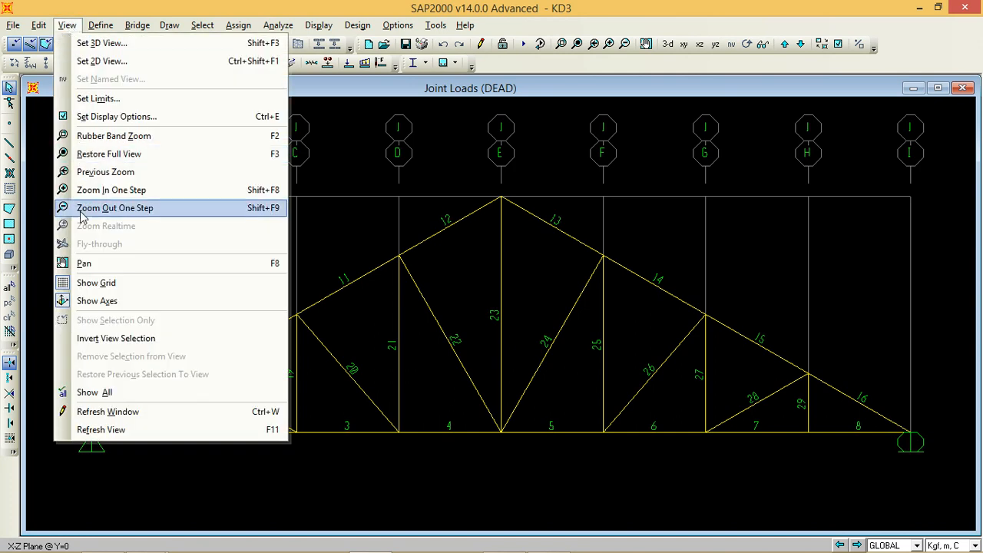
left_click(103, 283)
left_click(66, 25)
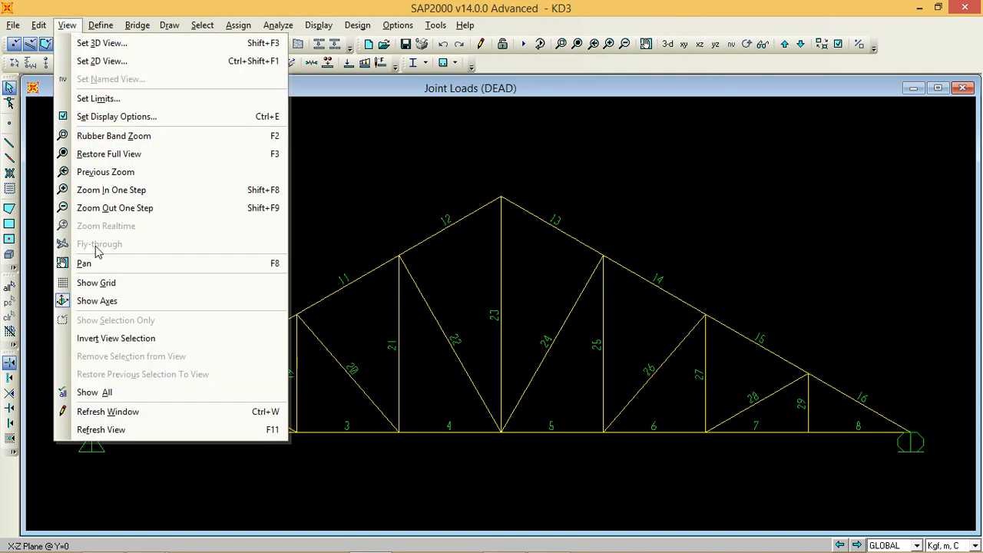
left_click(107, 302)
Step: Arrange SAP2000 and Excel side by side and fit the whole KD3 truss in its maximized model view
mouse_move(587, 544)
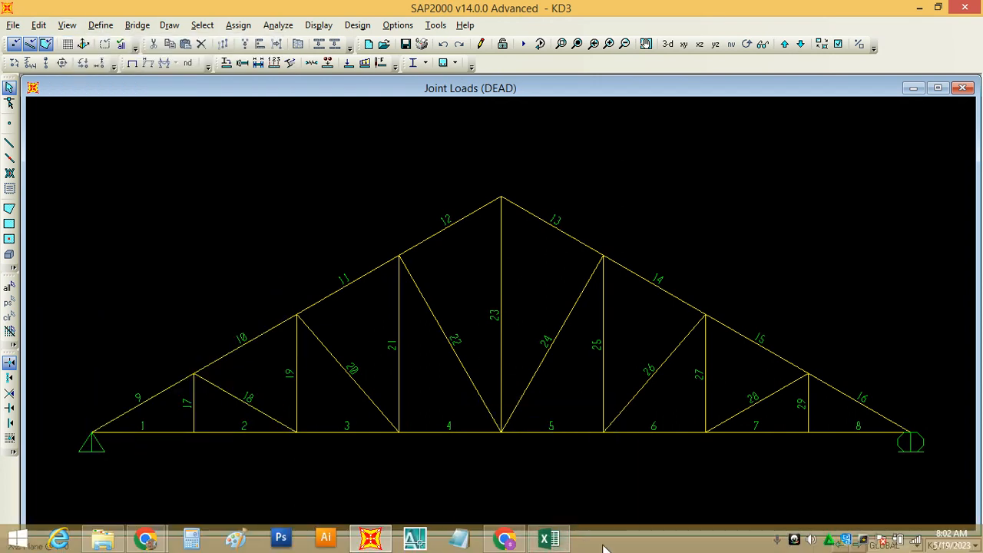
right_click(604, 542)
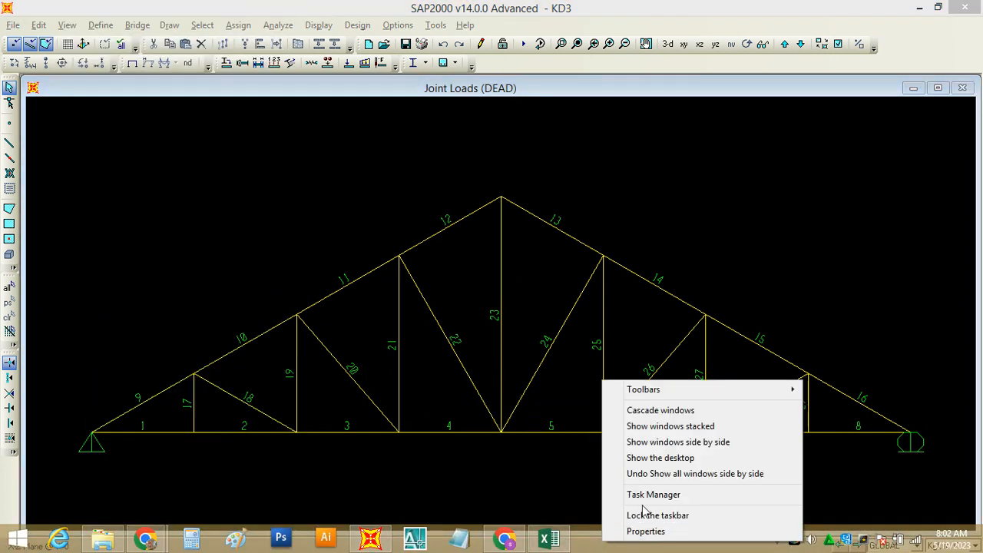
left_click(684, 444)
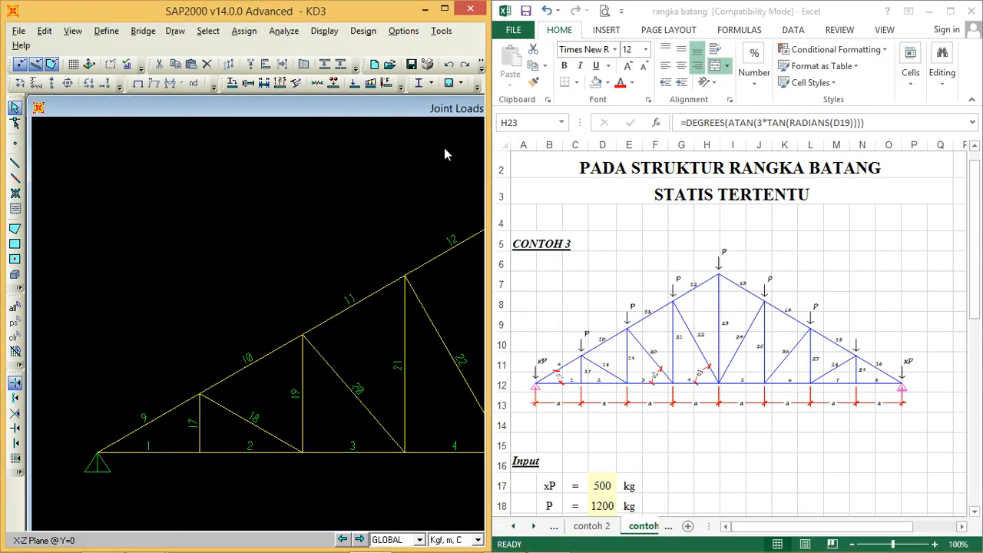
left_click(444, 11)
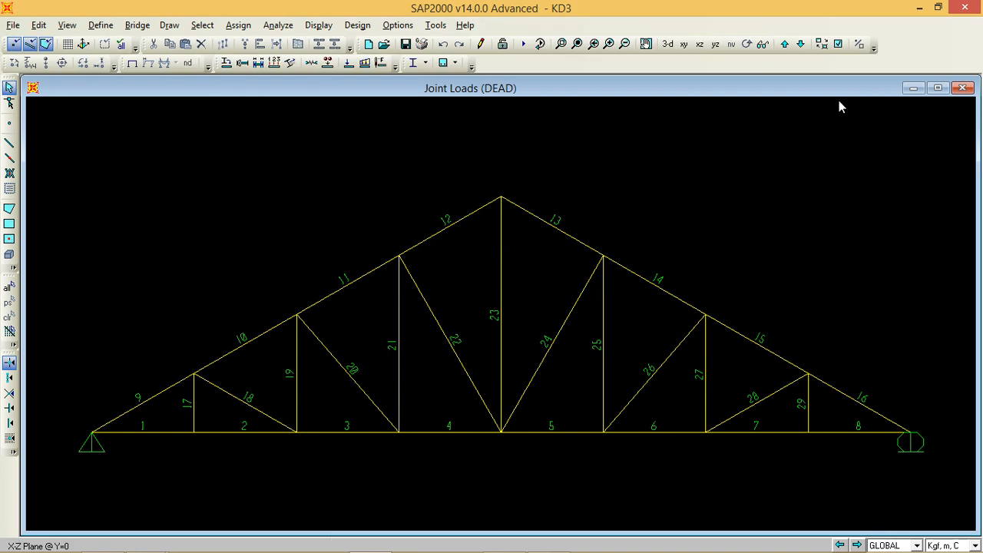
left_click(938, 88)
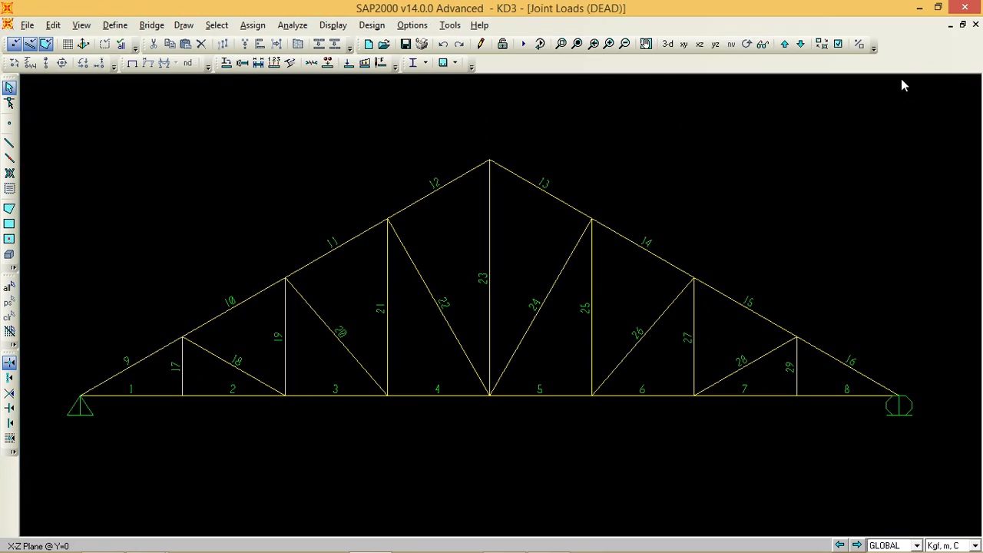
left_click(940, 9)
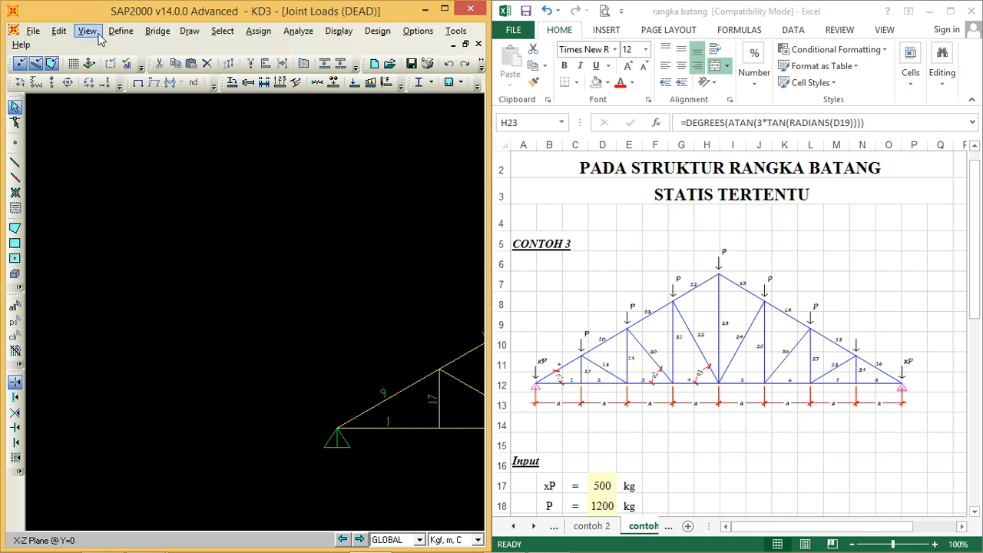
left_click(91, 32)
left_click(150, 163)
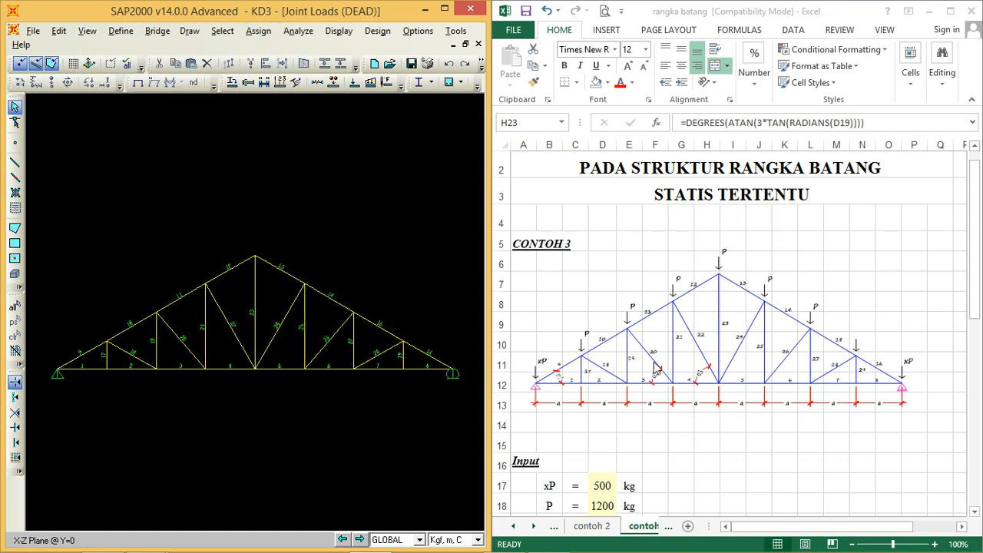
Step: Set the contoh 3 loads in the Excel input to xP = 700 kg and P = 1400 kg
left_click(977, 240)
left_click_drag(977, 251, 979, 281)
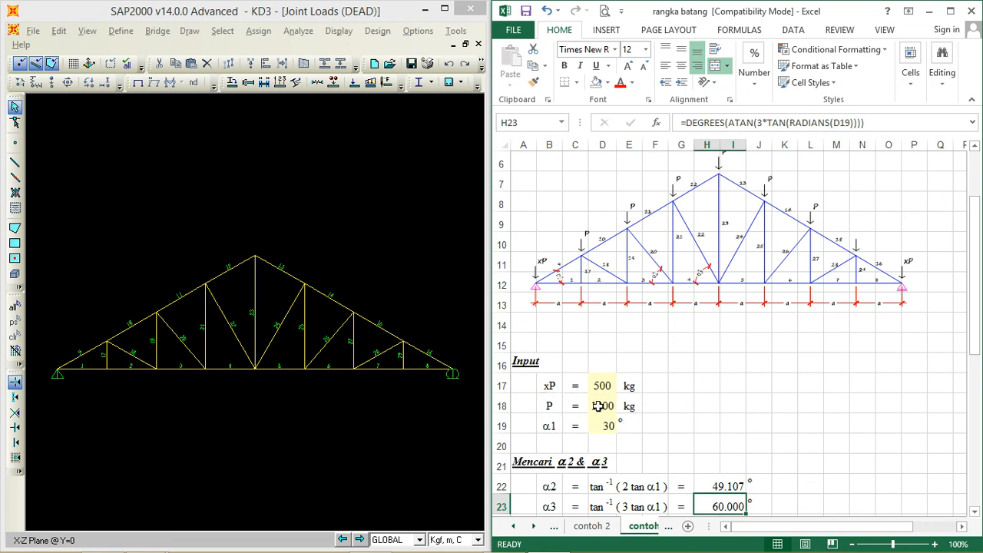
left_click_drag(971, 291, 977, 271)
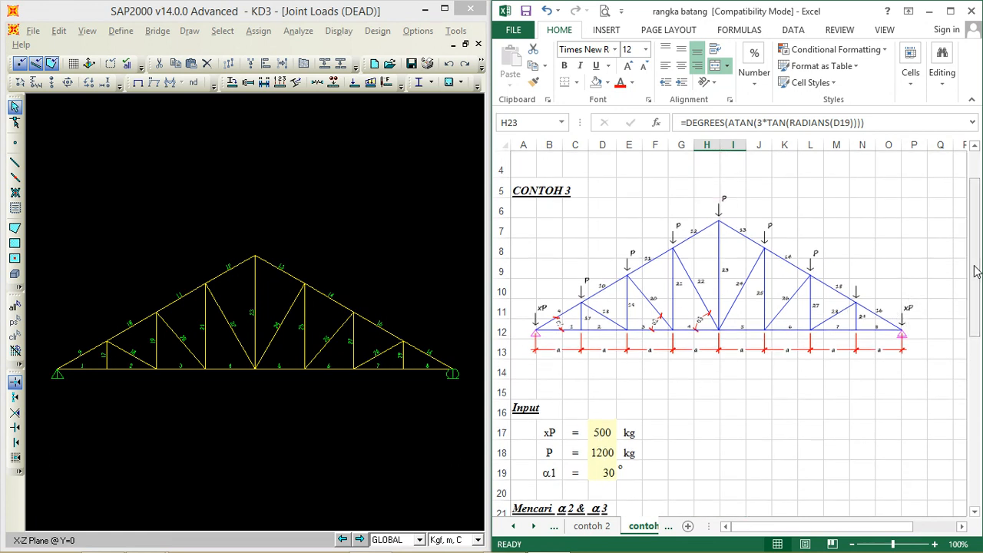
left_click(599, 434)
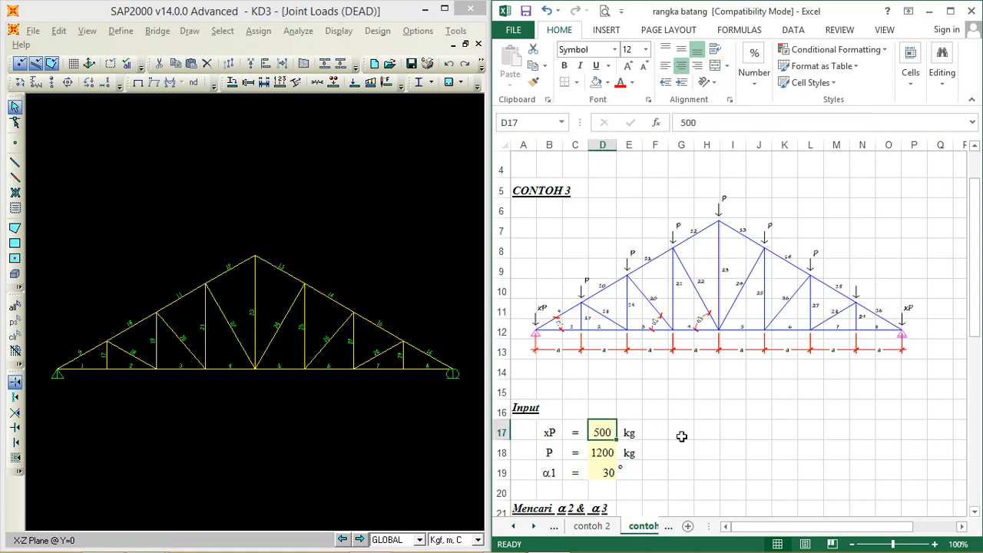
type("700")
key("Return")
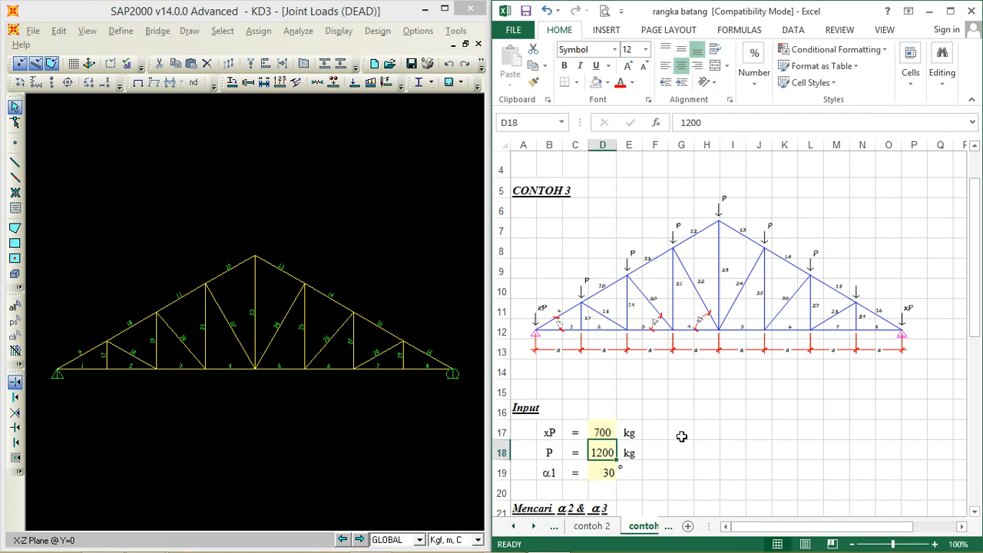
type("1400")
key("Return")
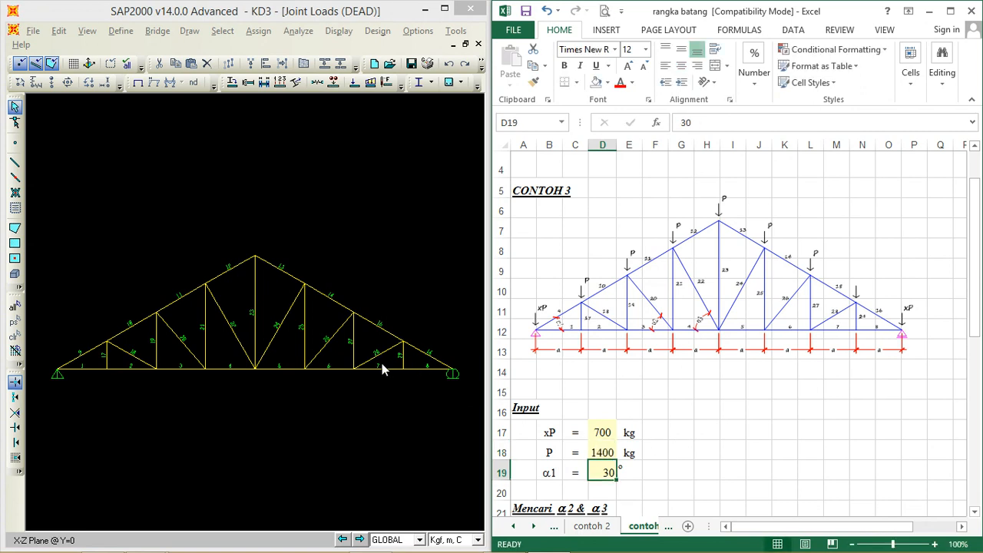
Step: Assign a DEAD joint force of -700 kgf in Global Z to the two support joints of the SAP2000 truss
left_click_drag(47, 395, 79, 344)
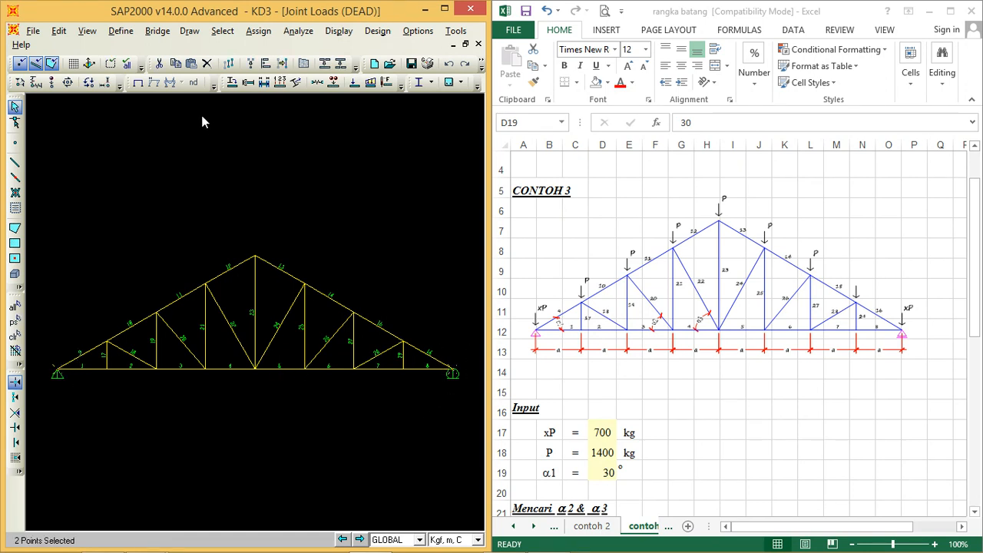
left_click(89, 86)
double_click(478, 292)
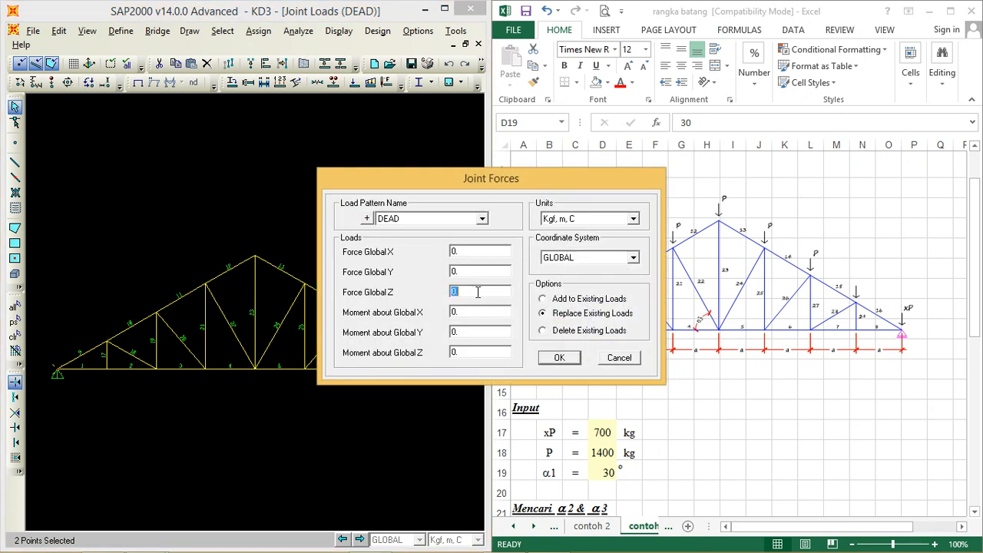
type("-700")
left_click(557, 359)
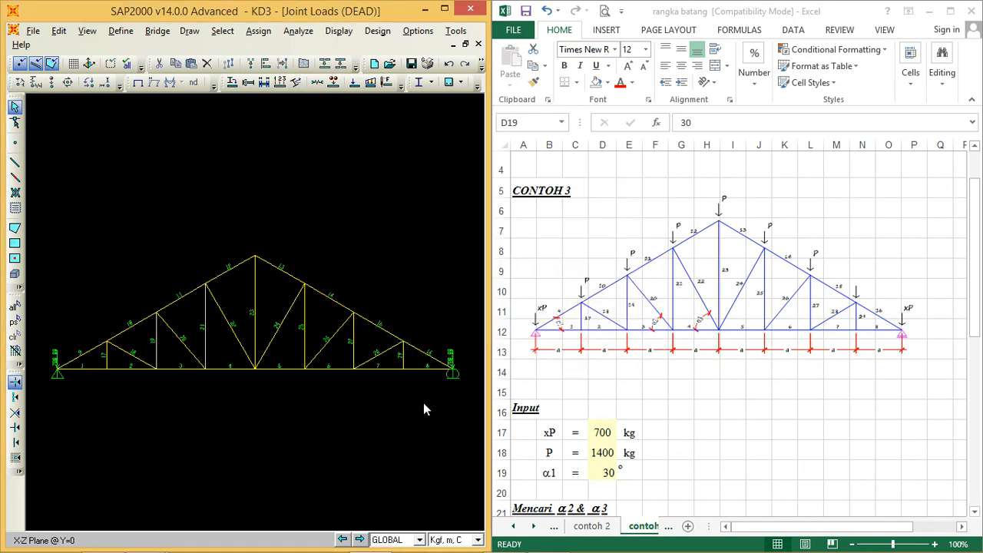
Step: Assign a DEAD joint force of -1400 kgf in Global Z to the seven top chord joints between the supports
left_click_drag(95, 360, 151, 326)
left_click_drag(321, 229, 412, 209)
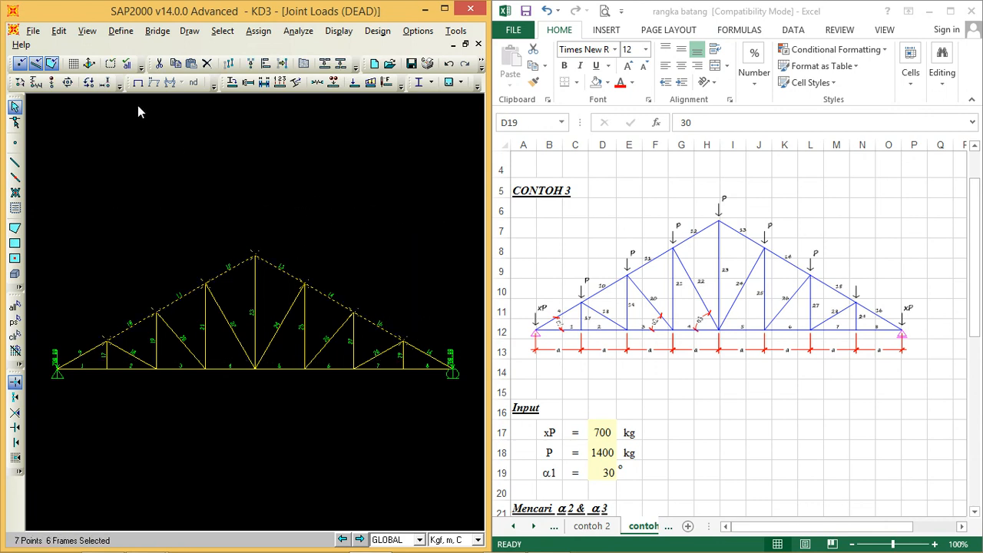
left_click(105, 87)
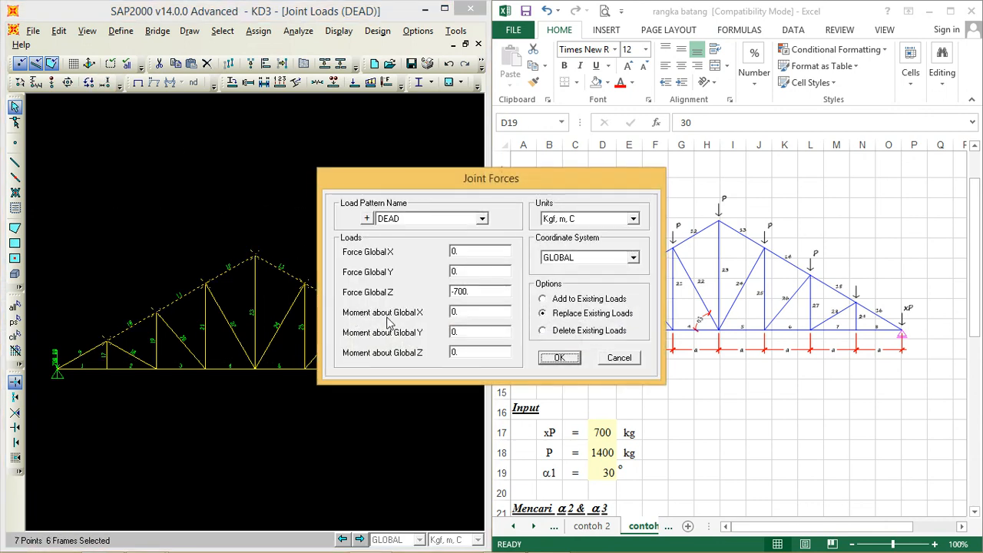
double_click(478, 292)
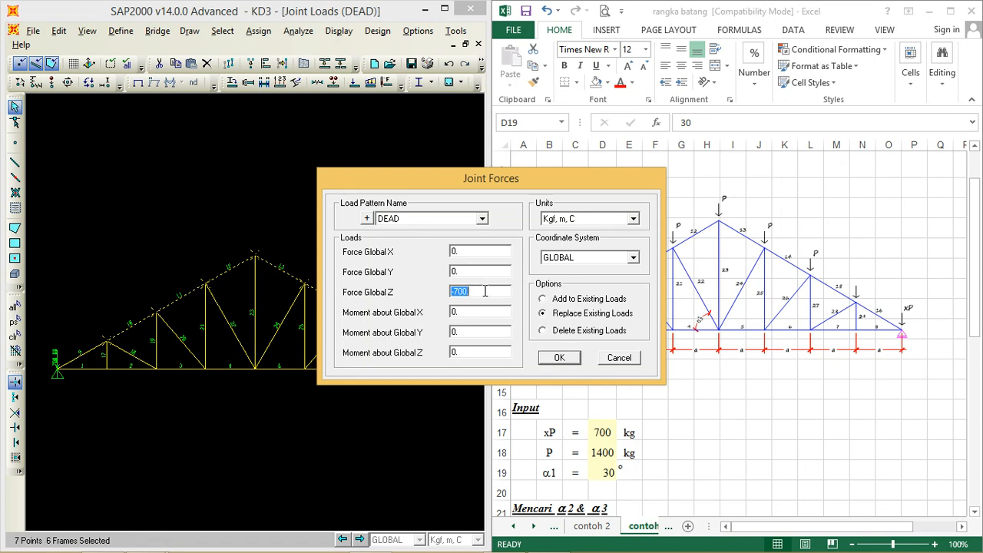
type("-14")
left_click(560, 357)
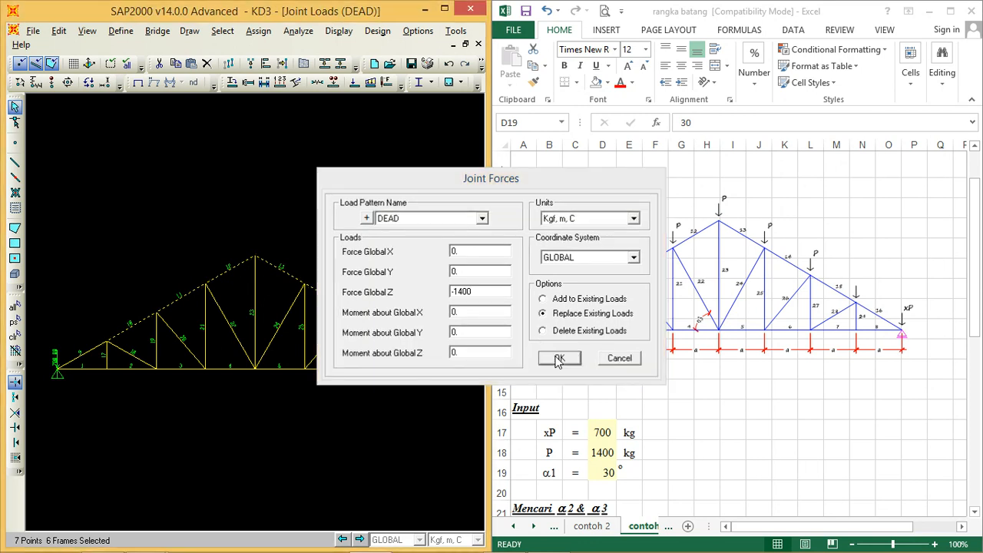
Step: Examine the joint loads on the right half of the truss up close, then return to the full view
left_click(88, 31)
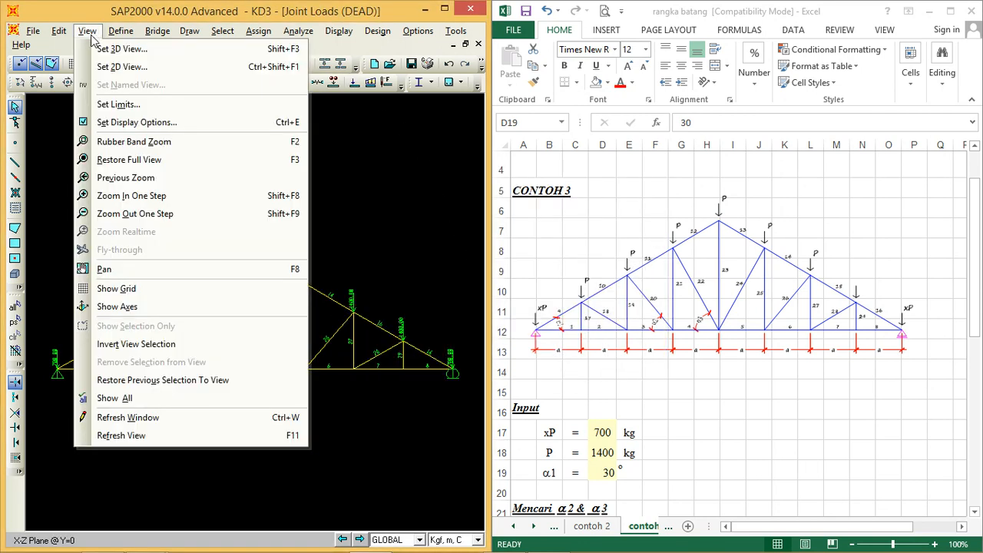
left_click(119, 143)
left_click_drag(147, 397, 470, 241)
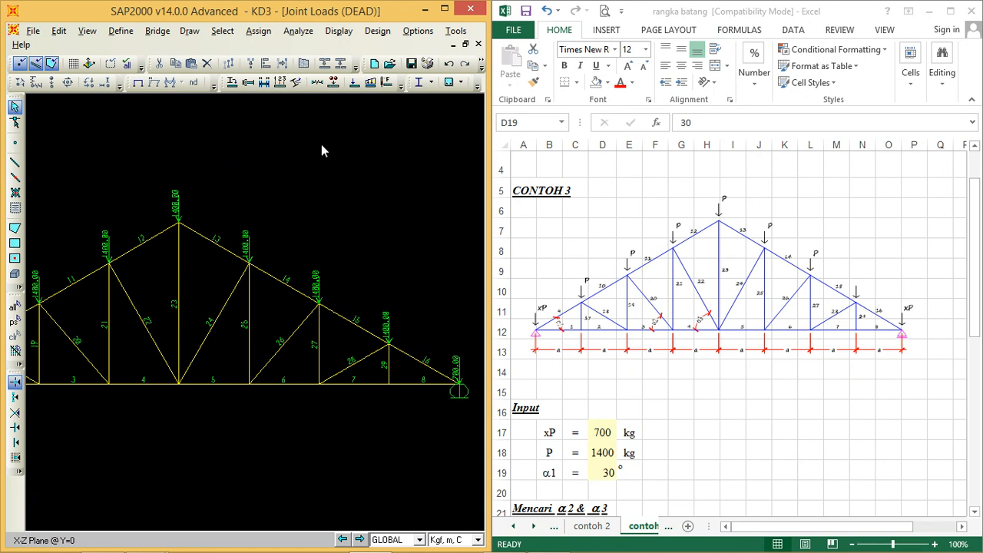
left_click(87, 31)
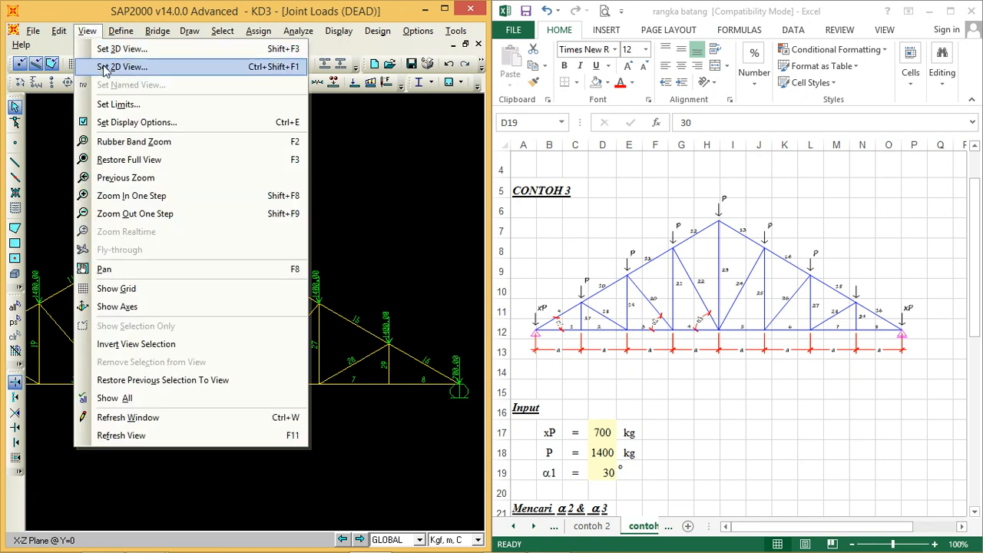
left_click(124, 143)
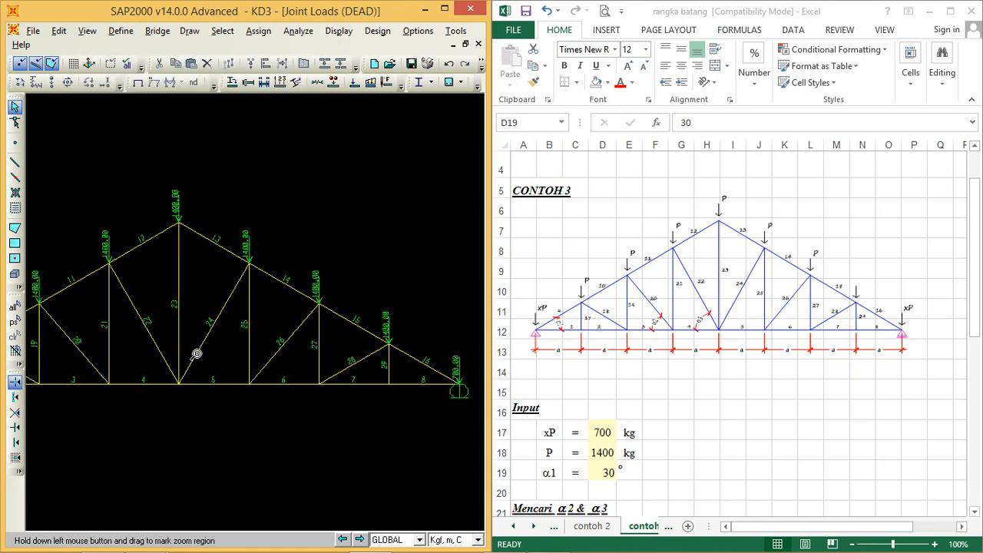
left_click_drag(163, 418, 466, 193)
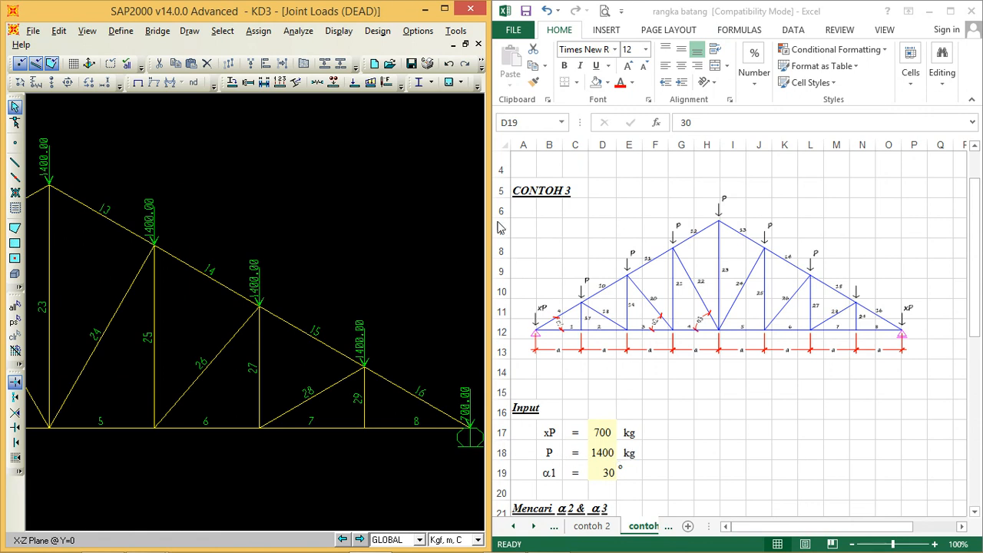
left_click(87, 31)
left_click(122, 159)
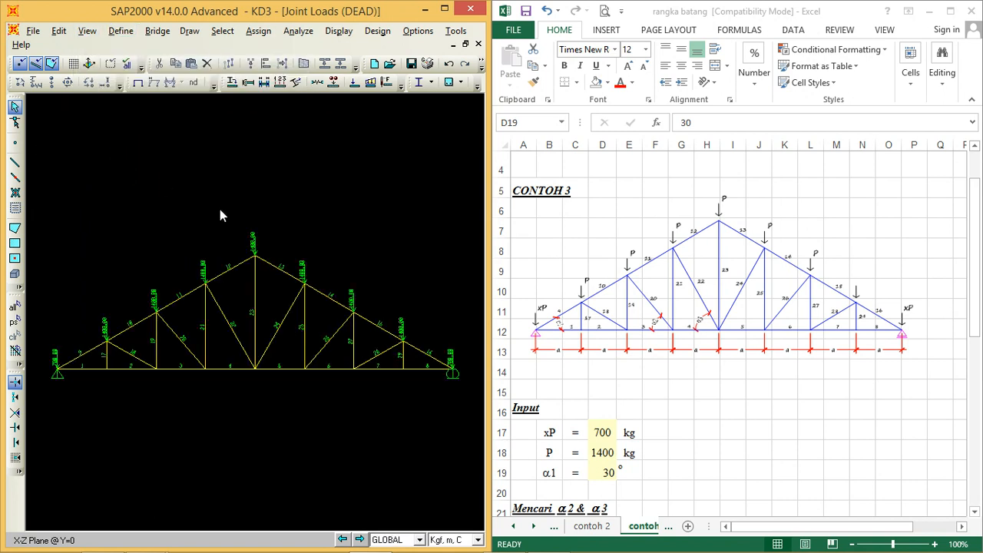
Step: Run the analysis of the truss model and display the axial force diagram for the DEAD case
left_click(295, 31)
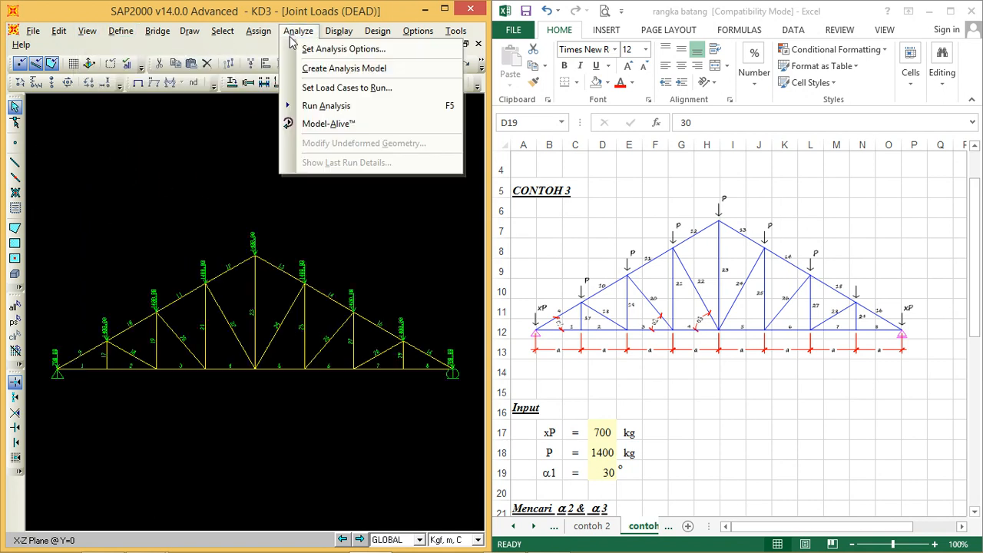
left_click(313, 108)
left_click(649, 352)
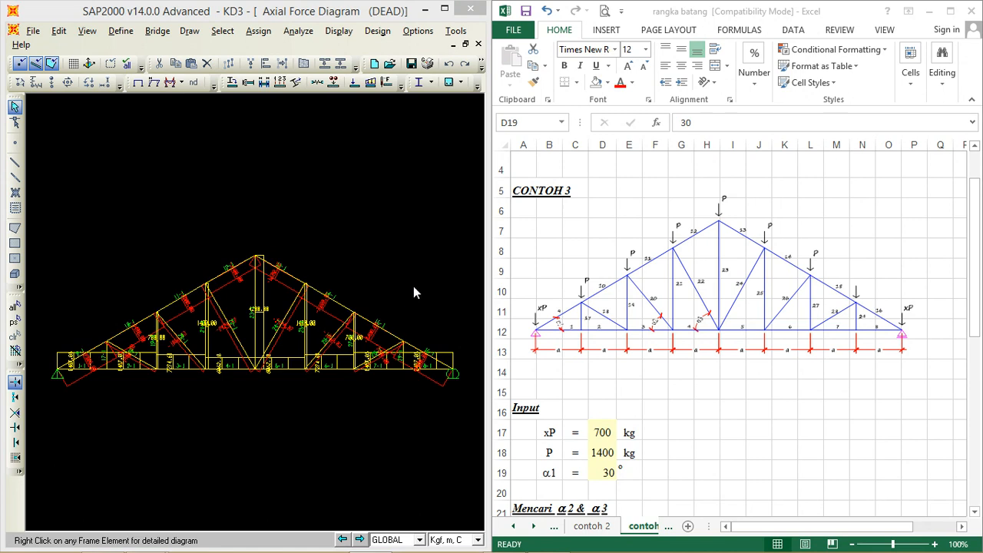
Step: Turn on the shrunken-object display for the axial force diagram and fit the whole truss in the half-screen window
left_click(444, 8)
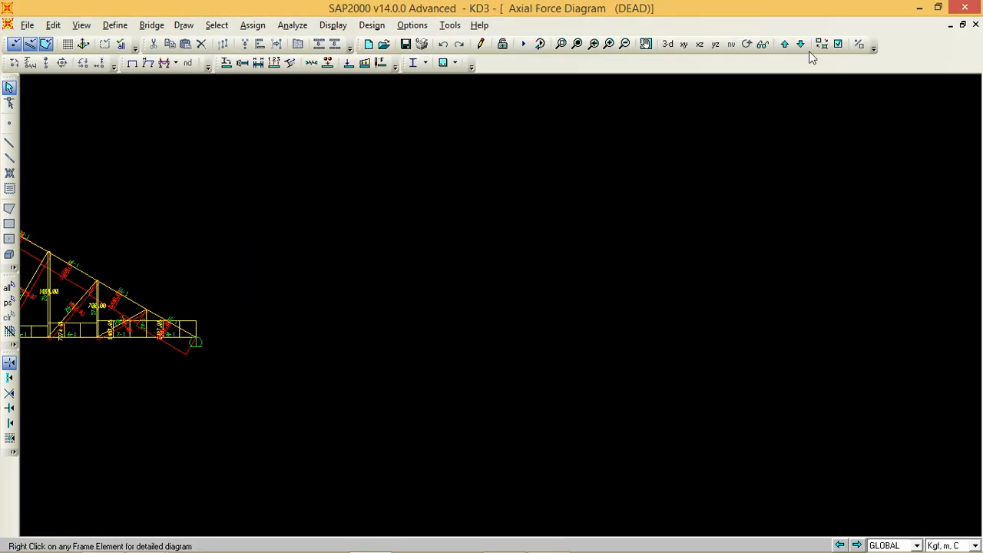
left_click(821, 44)
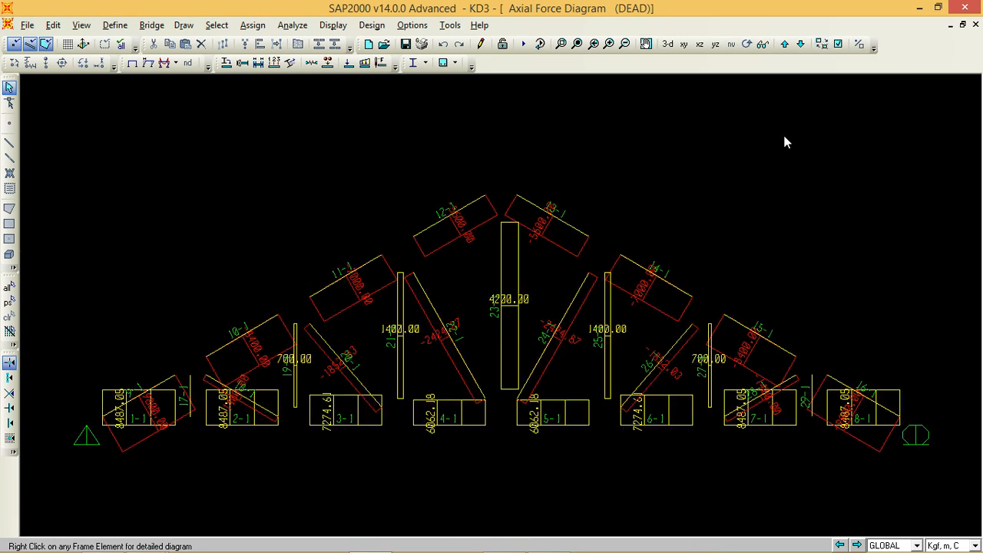
left_click(939, 7)
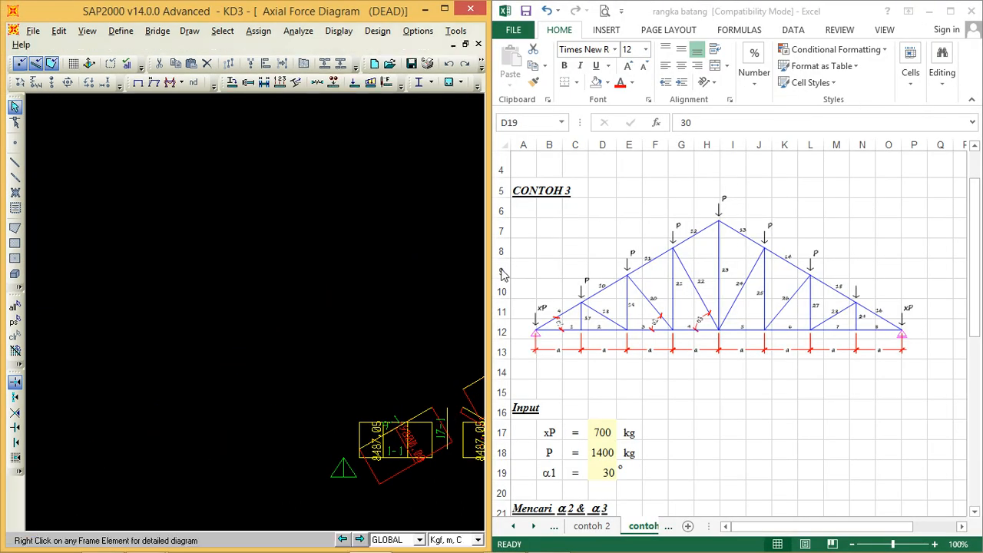
left_click(87, 30)
left_click(107, 159)
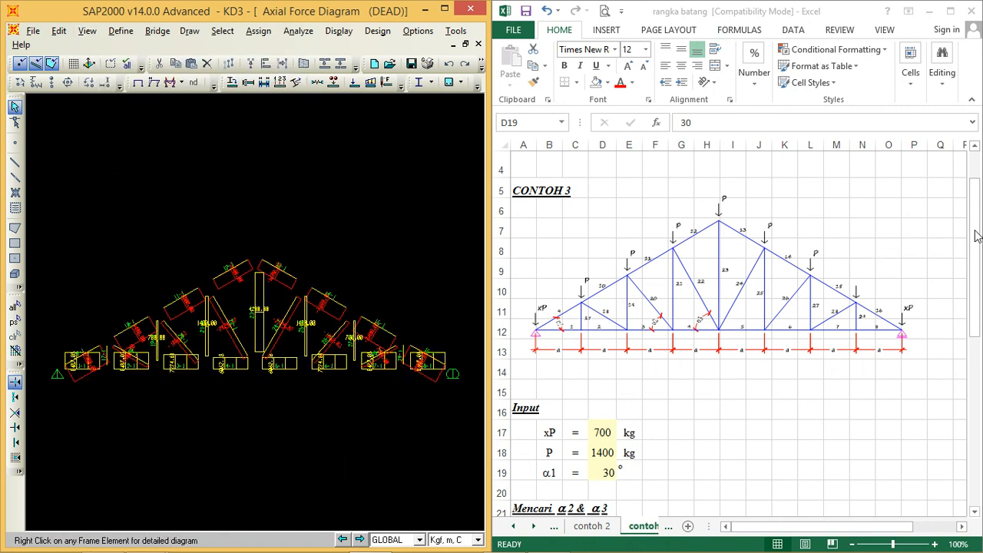
Step: Compare frame 1's axial force in its SAP2000 detailed diagram with the s1 result in the Excel contoh 3 sheet
left_click_drag(978, 232, 978, 418)
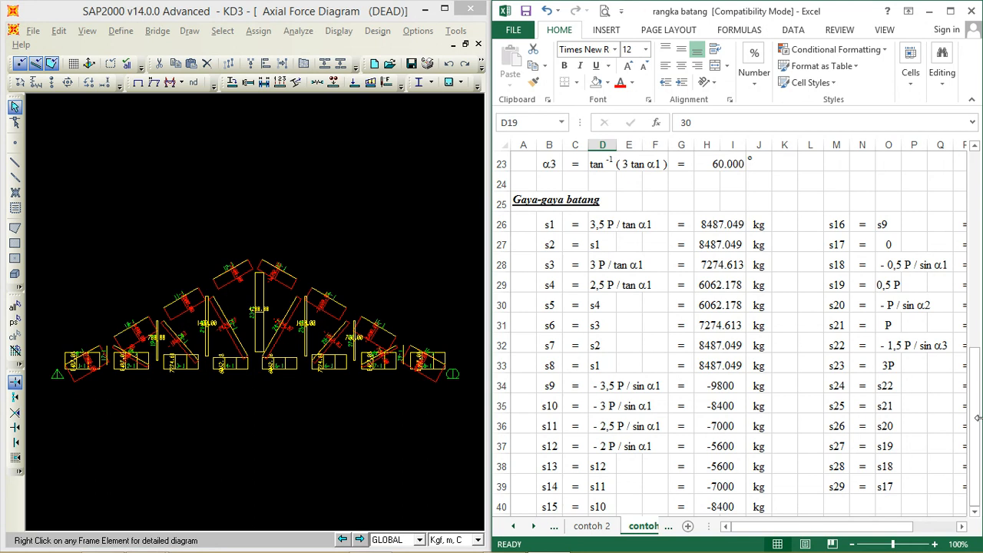
left_click(962, 527)
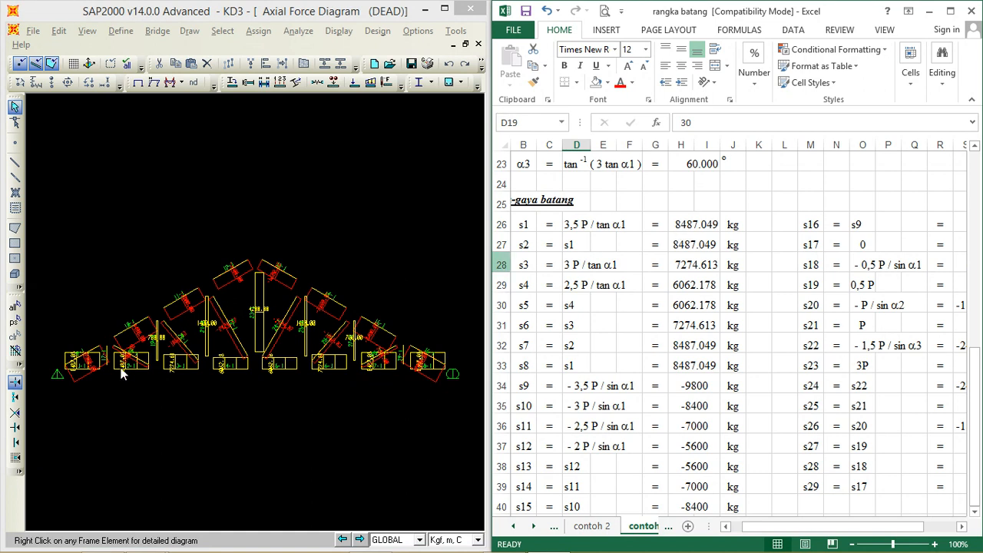
mouse_move(85, 372)
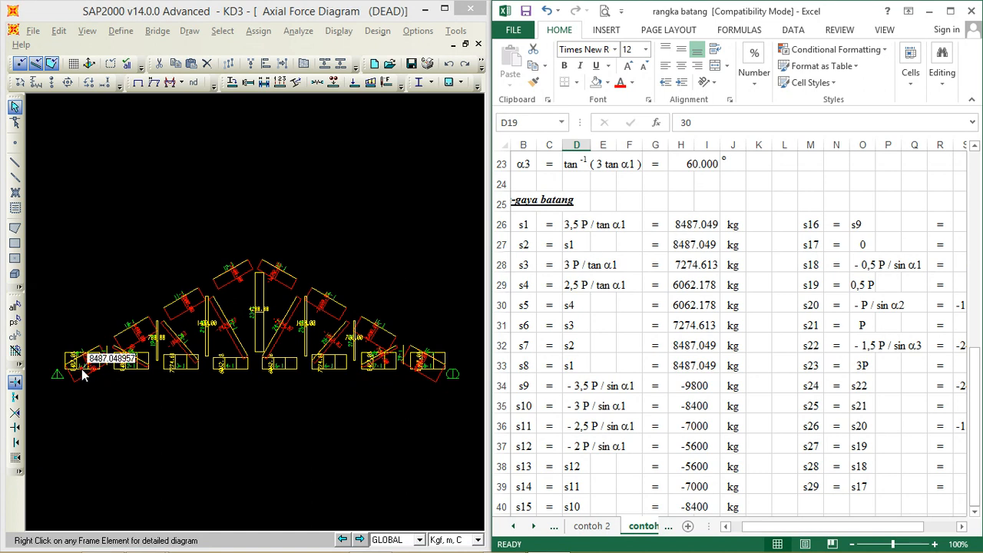
right_click(82, 370)
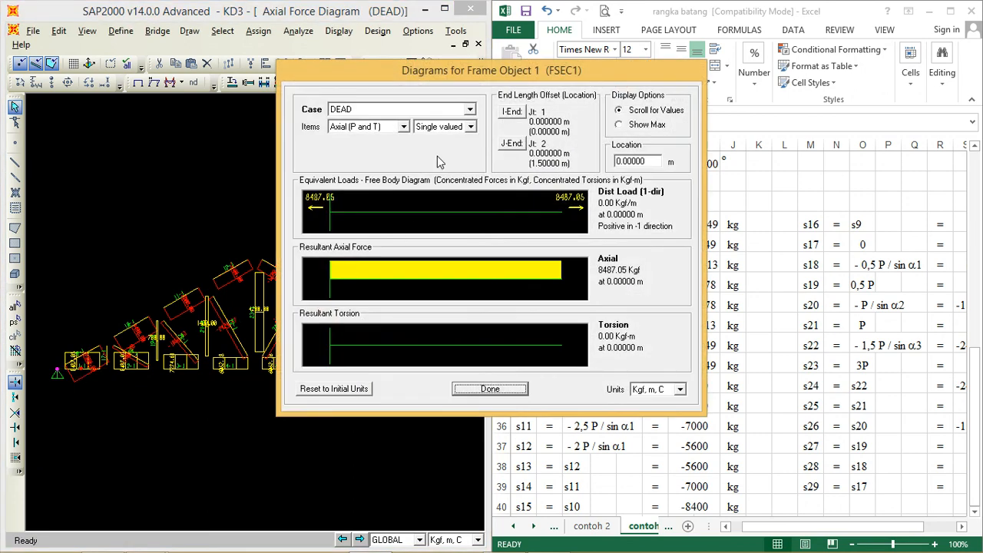
left_click_drag(460, 65, 266, 55)
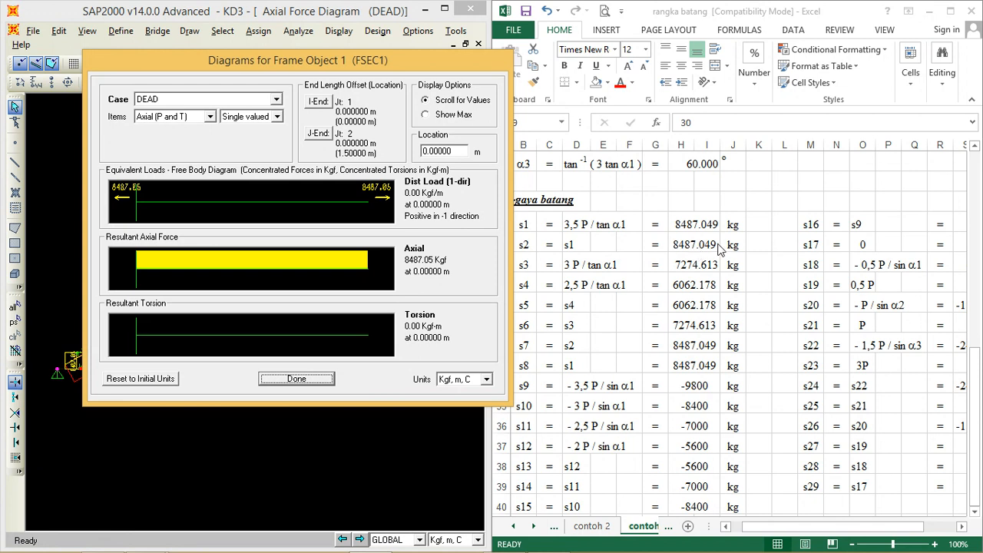
left_click(297, 379)
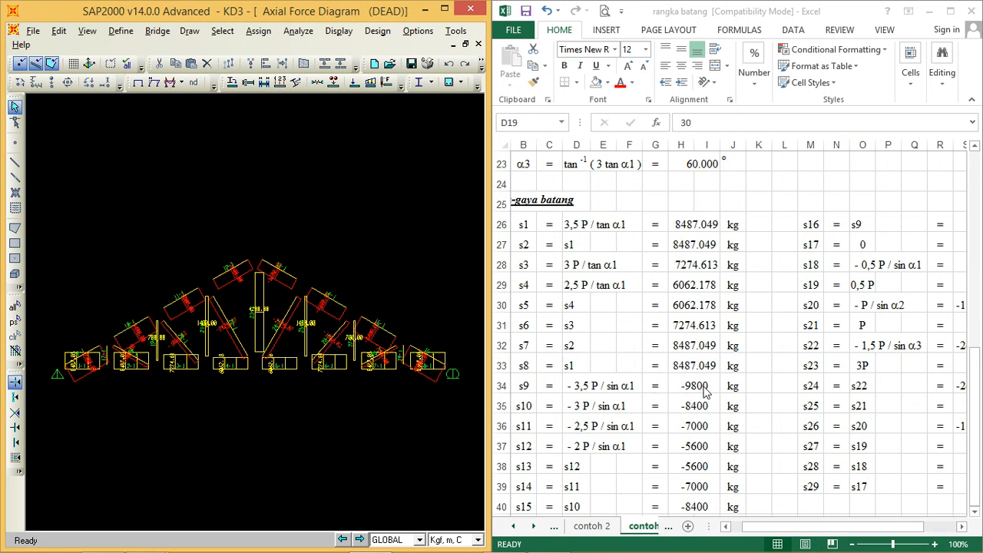
Step: Compare the s9 result in Excel with the axial force in frame 9's detailed SAP2000 diagram
left_click(701, 388)
left_click(699, 387)
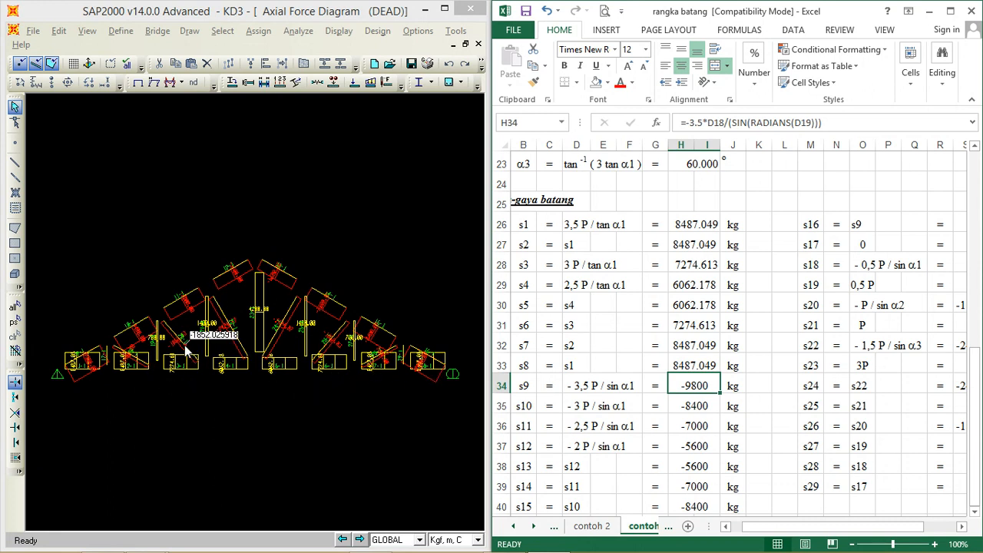
mouse_move(91, 354)
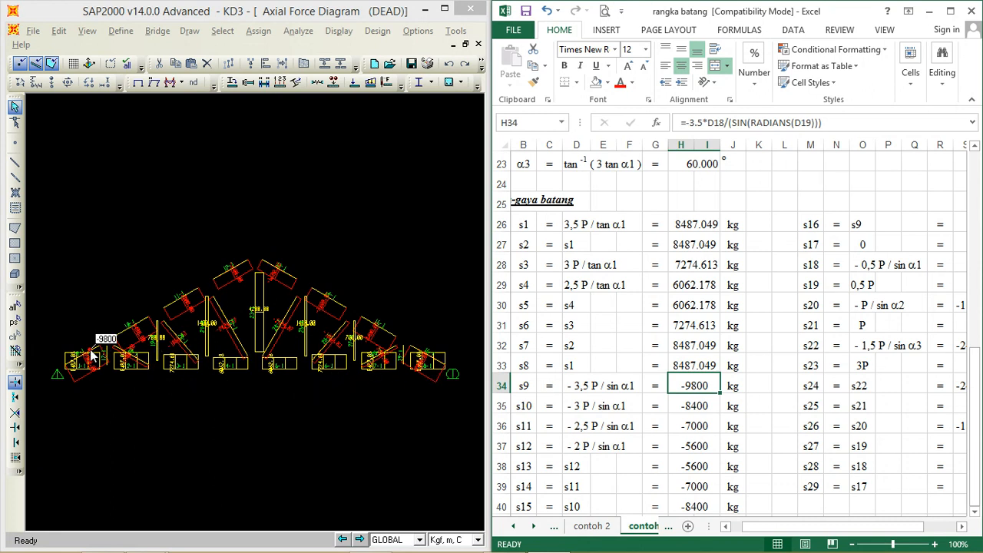
right_click(90, 355)
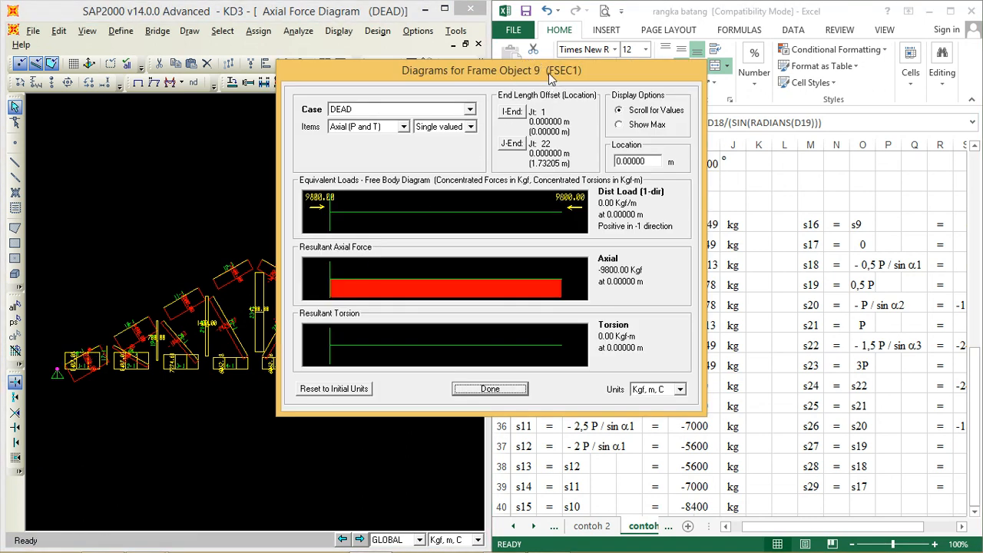
left_click_drag(591, 66, 365, 55)
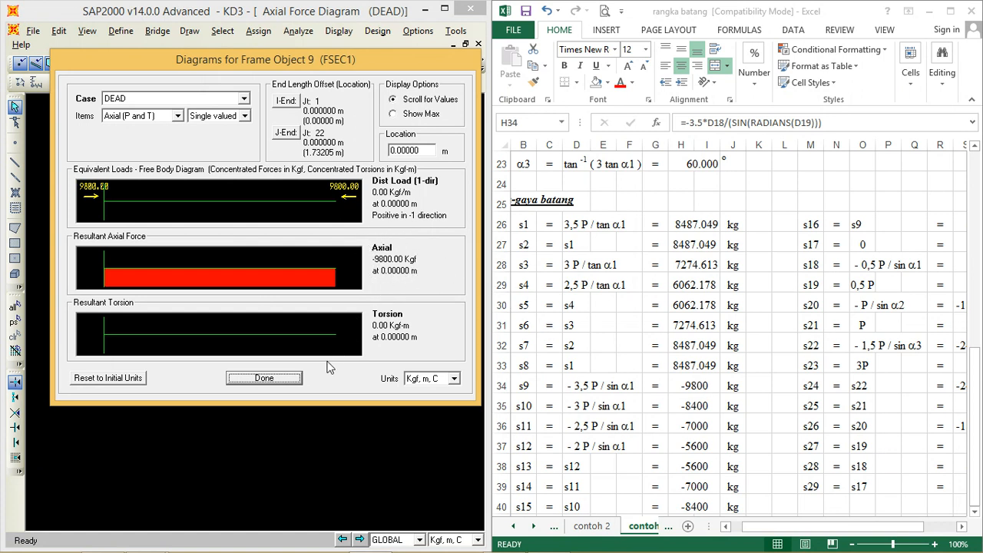
left_click(263, 378)
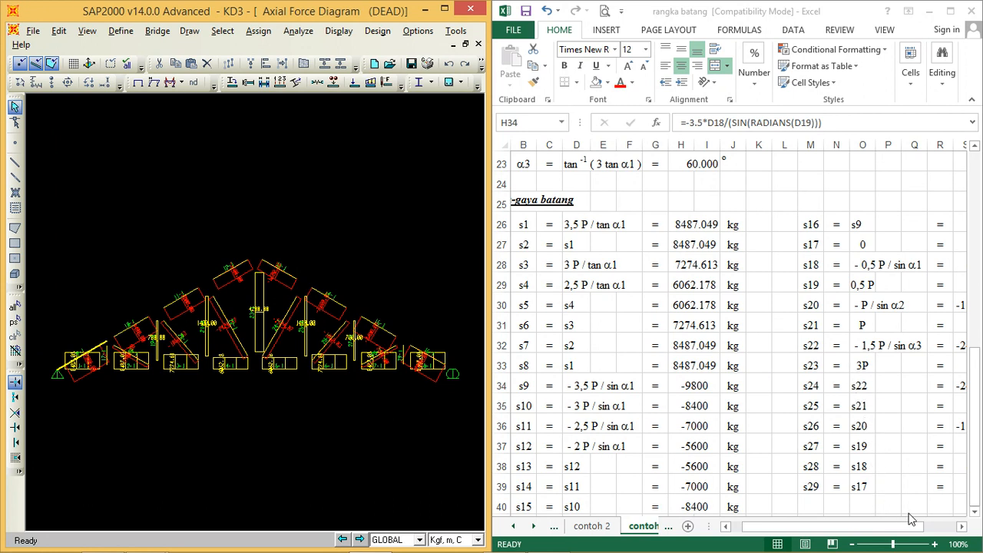
Step: Compare the s25 result in Excel with the axial force in frame 25's detailed SAP2000 diagram
left_click(962, 530)
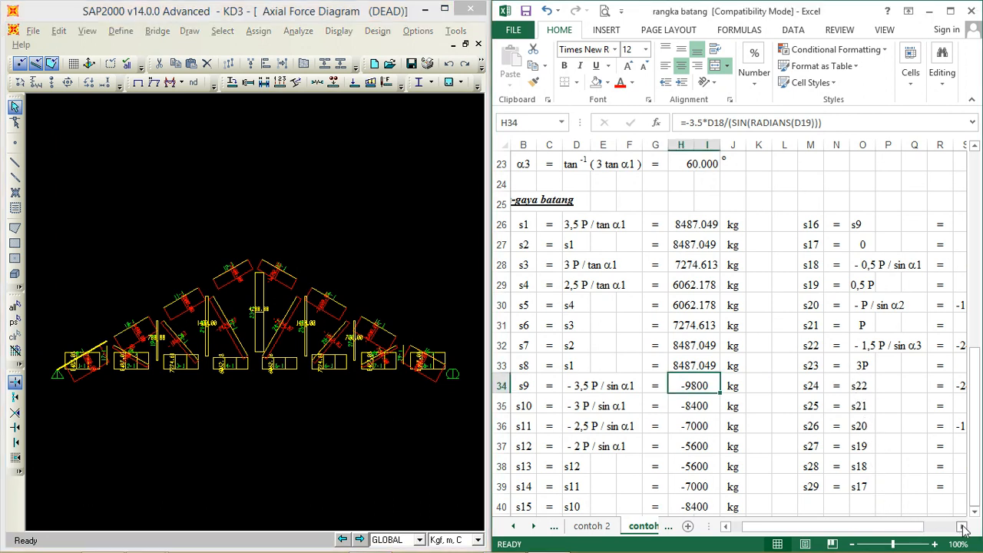
left_click(964, 526)
left_click(963, 526)
left_click(963, 526)
left_click(963, 526)
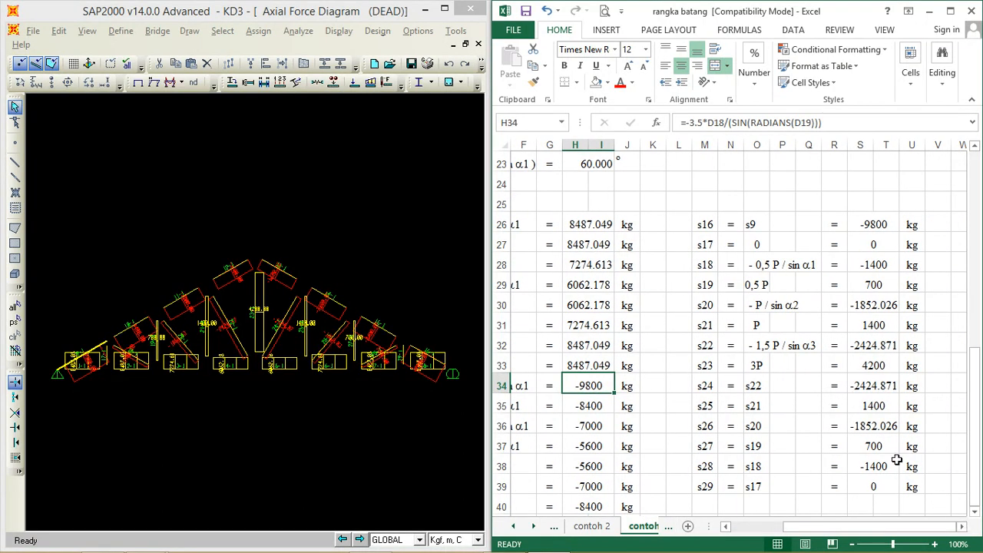
left_click(878, 409)
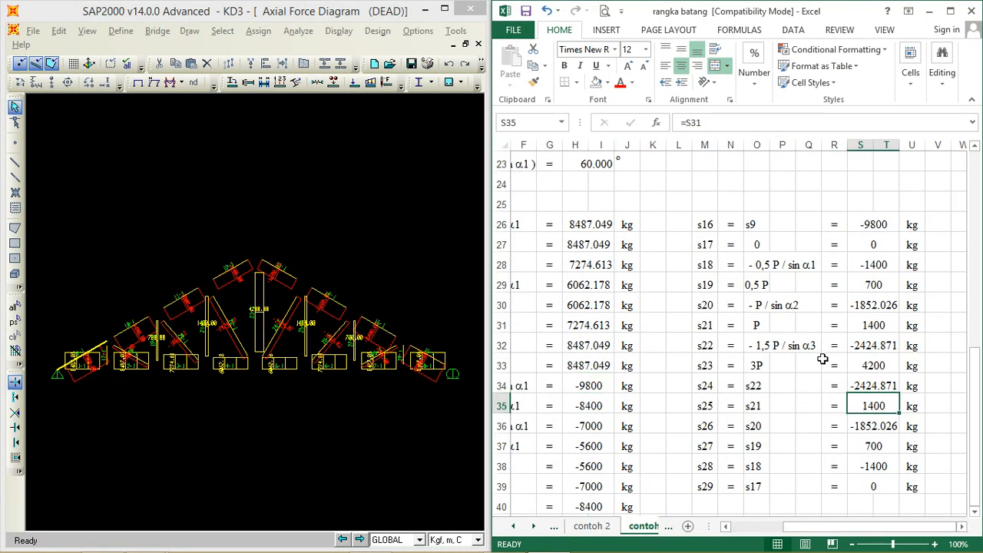
right_click(305, 342)
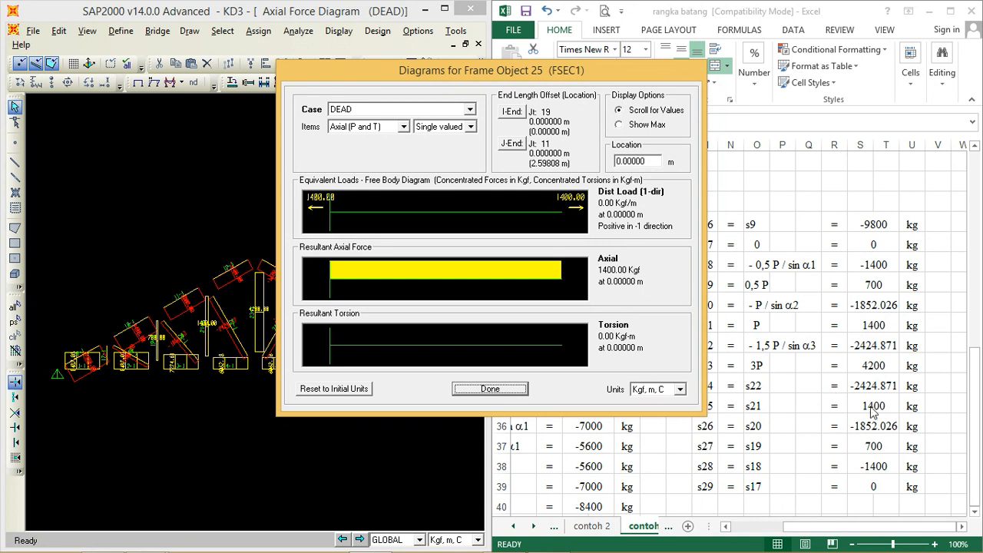
left_click(496, 388)
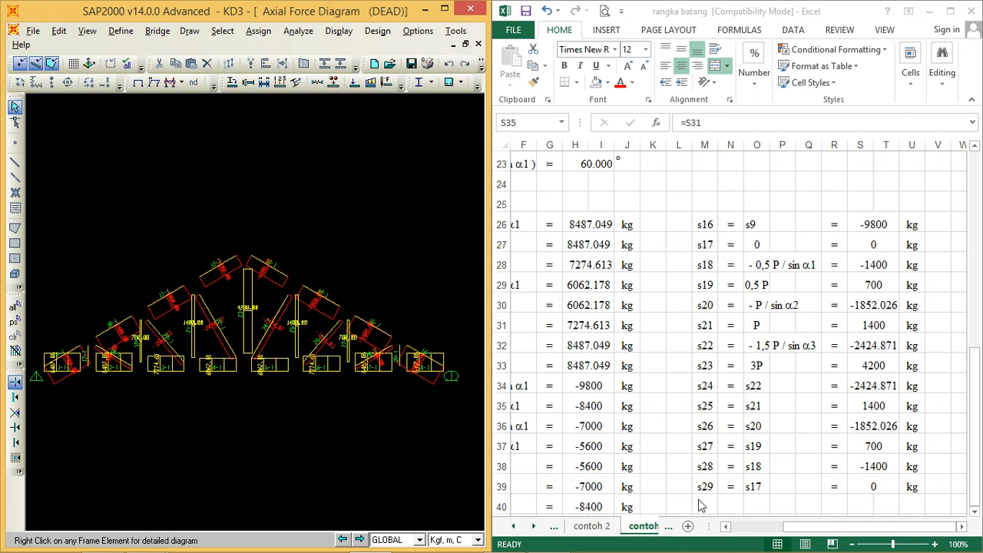
Step: Maximize the Excel workbook and review the contoh 3 sheet's truss sketch, inputs, angles and member force table
left_click_drag(799, 530, 743, 531)
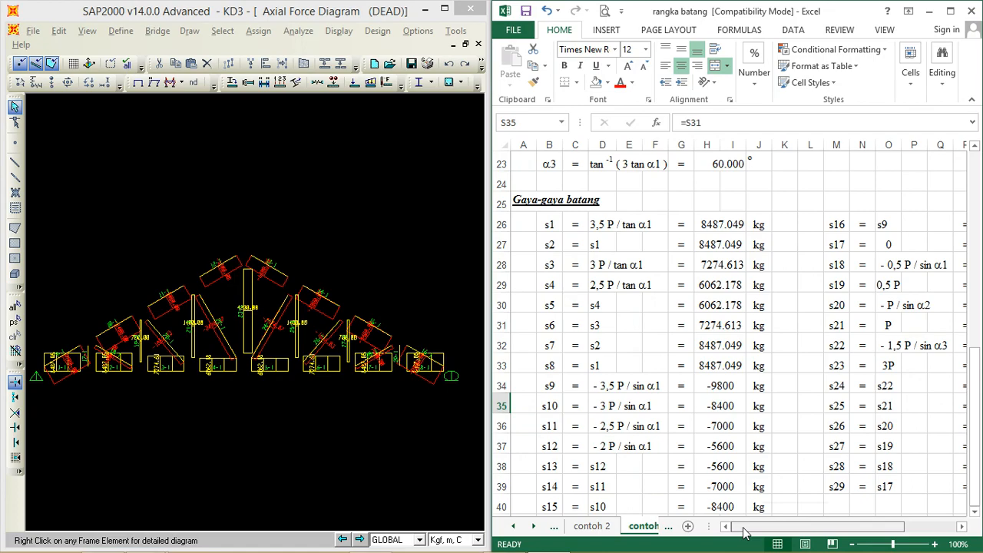
left_click(950, 11)
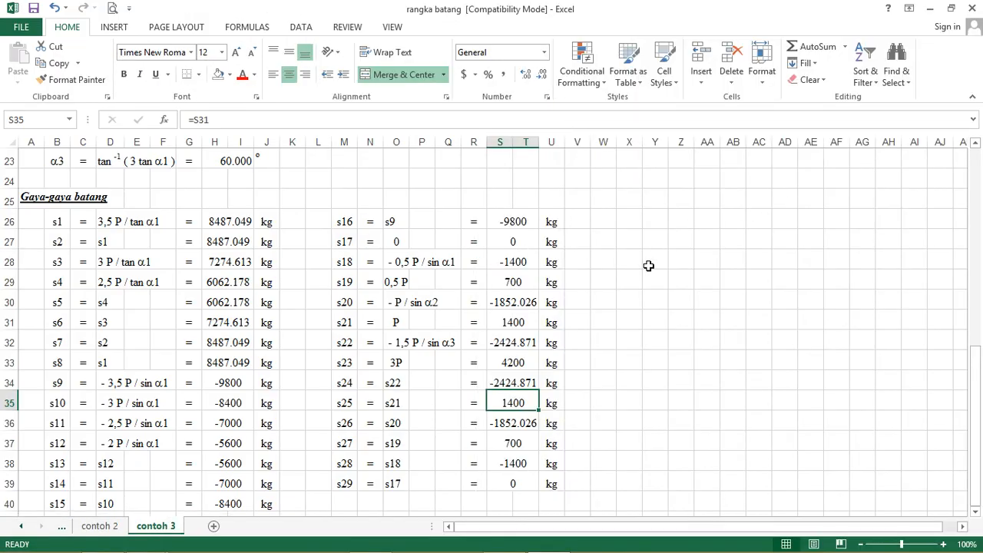
scroll(650, 265, "down", 1)
scroll(650, 264, "up", 6)
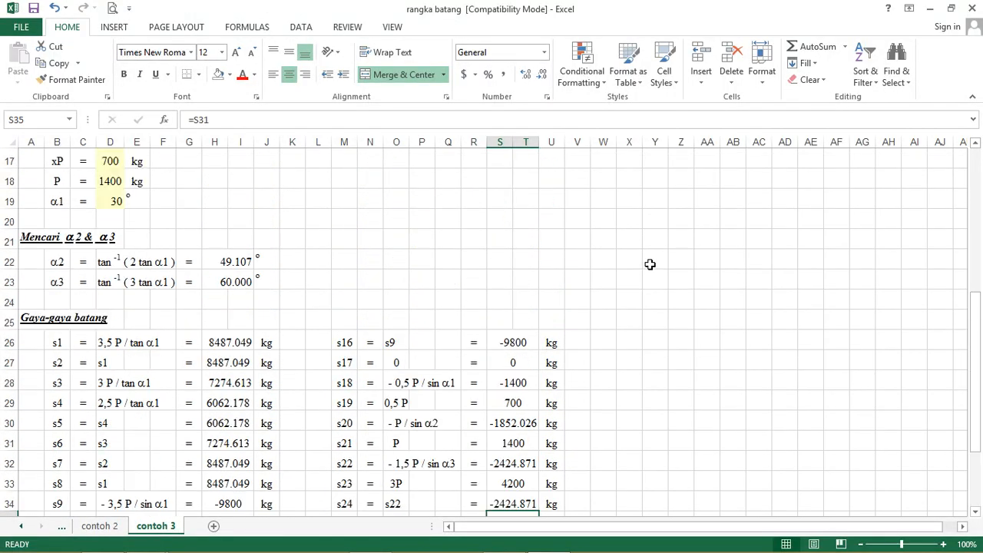
scroll(649, 264, "up", 2)
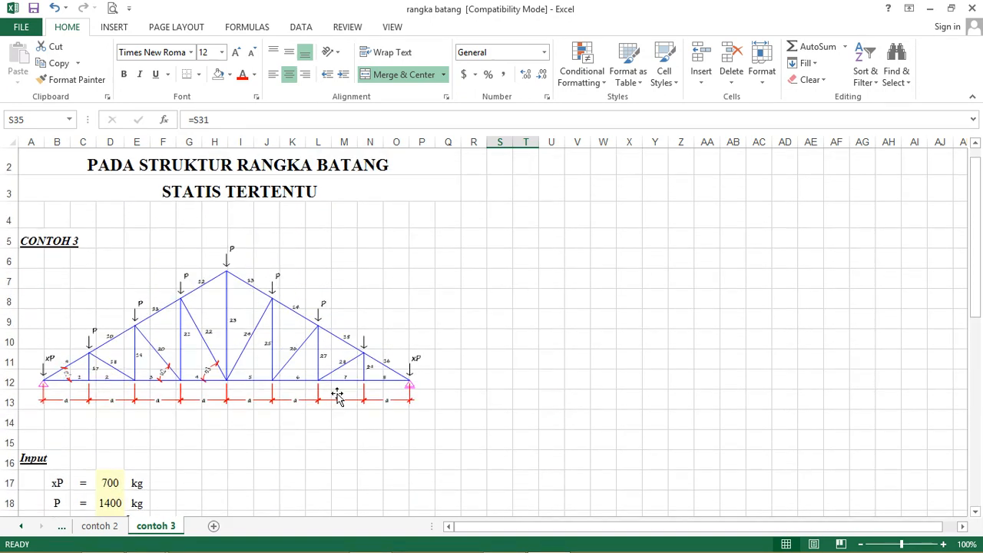
scroll(200, 286, "down", 1)
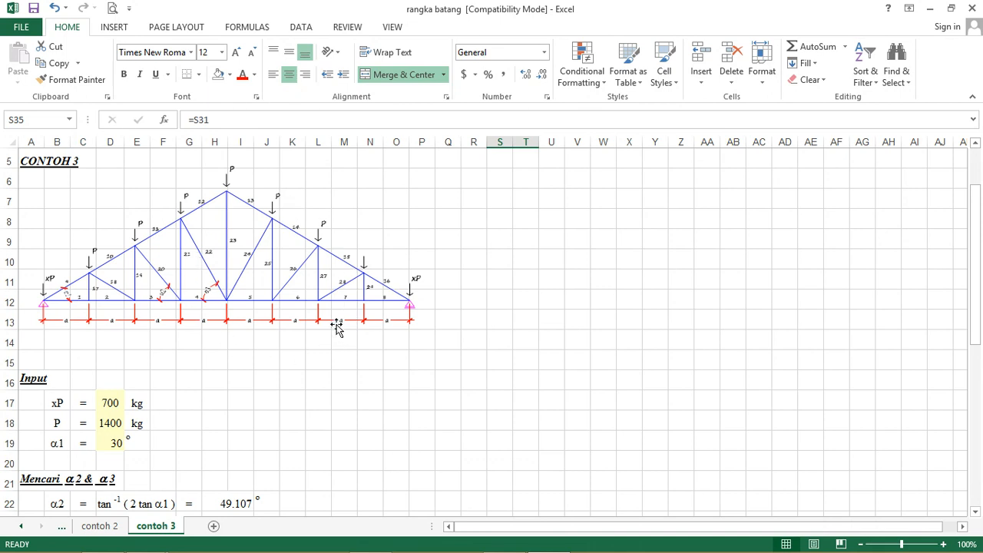
scroll(336, 326, "down", 1)
scroll(337, 325, "up", 3)
scroll(336, 323, "down", 1)
scroll(337, 323, "down", 1)
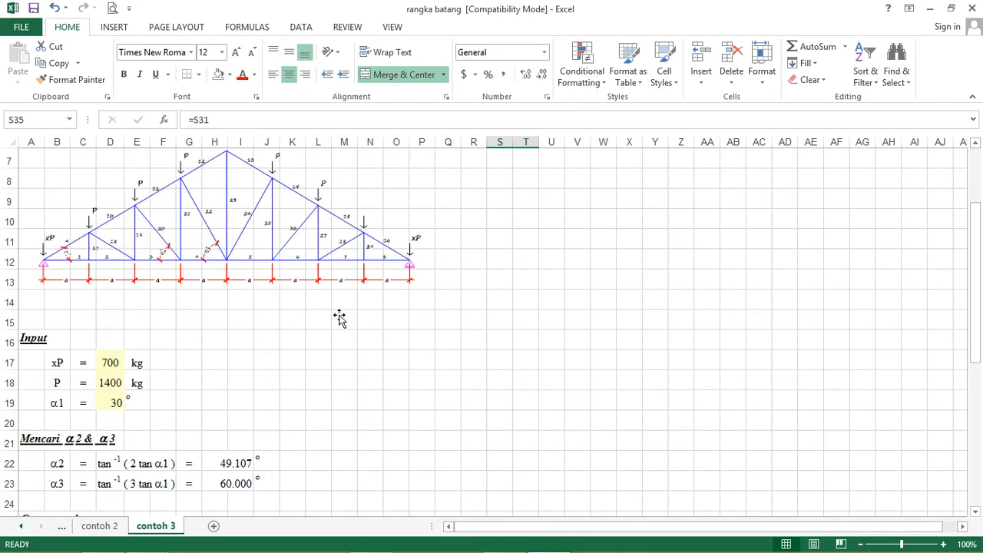
scroll(339, 318, "down", 2)
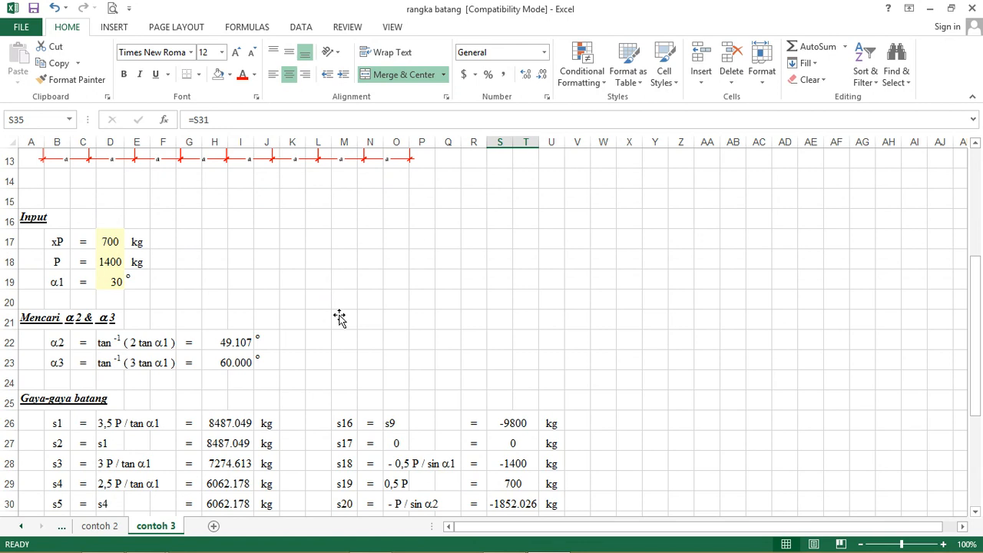
left_click_drag(976, 288, 980, 390)
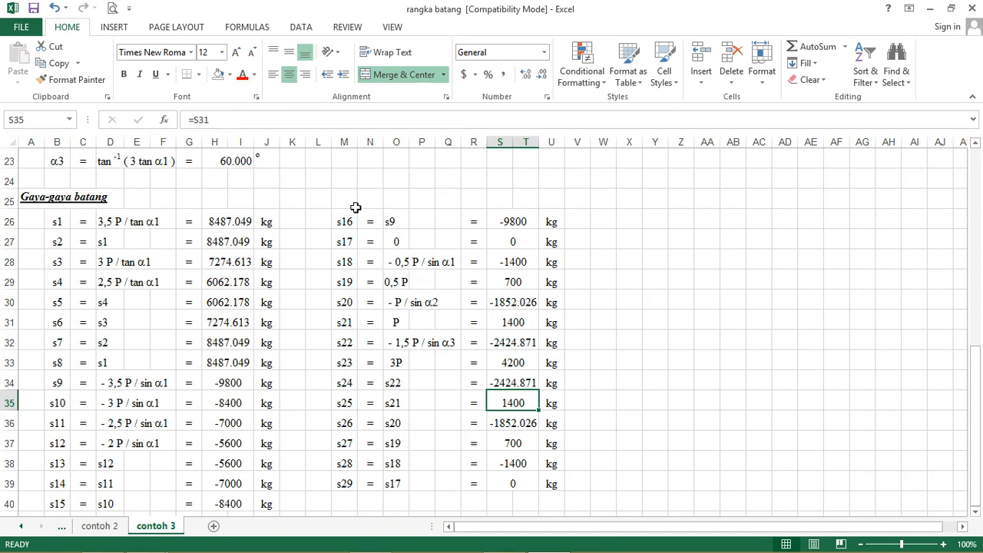
Step: Inspect the formulas behind the s1 to s8 member forces in cells H26 to H33 of the contoh 3 sheet
left_click(222, 225)
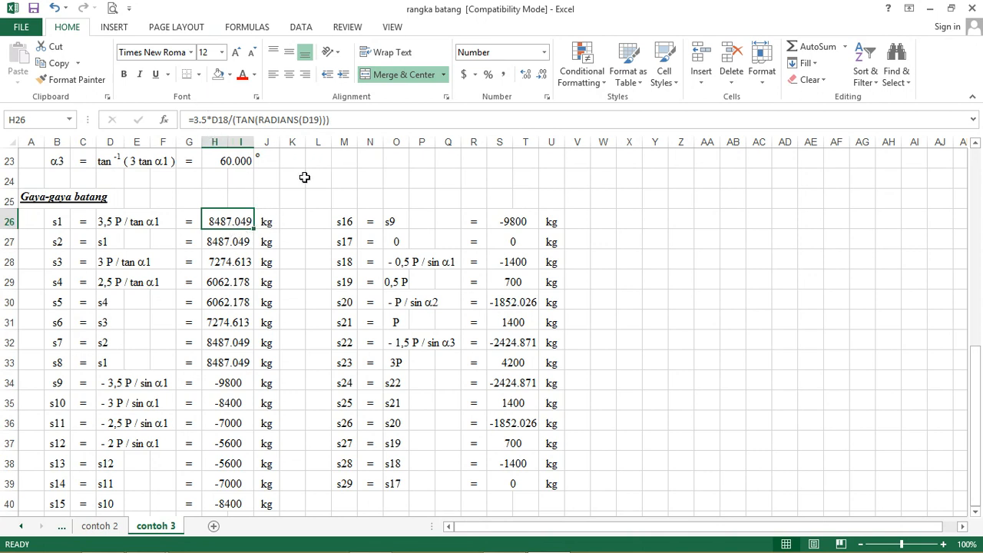
key("Down")
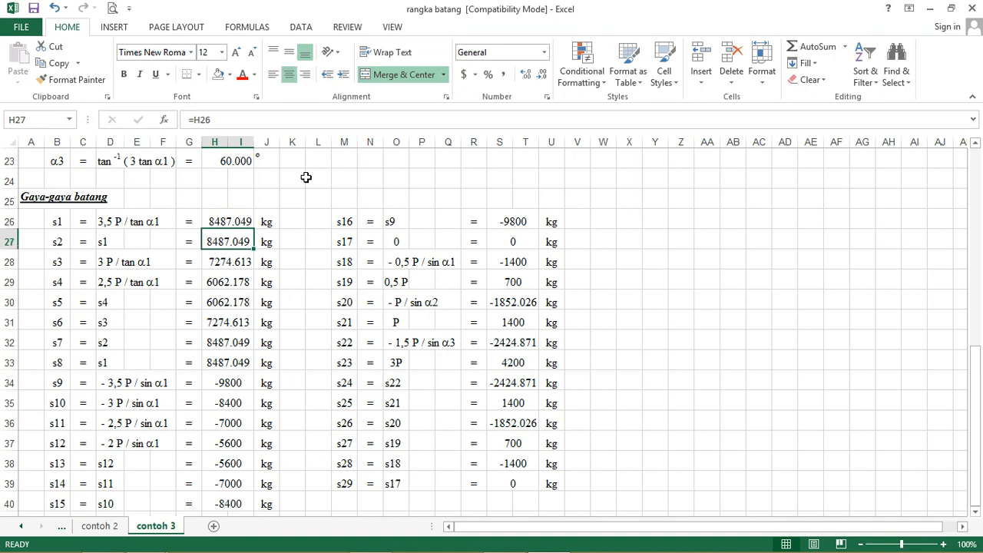
key("Down")
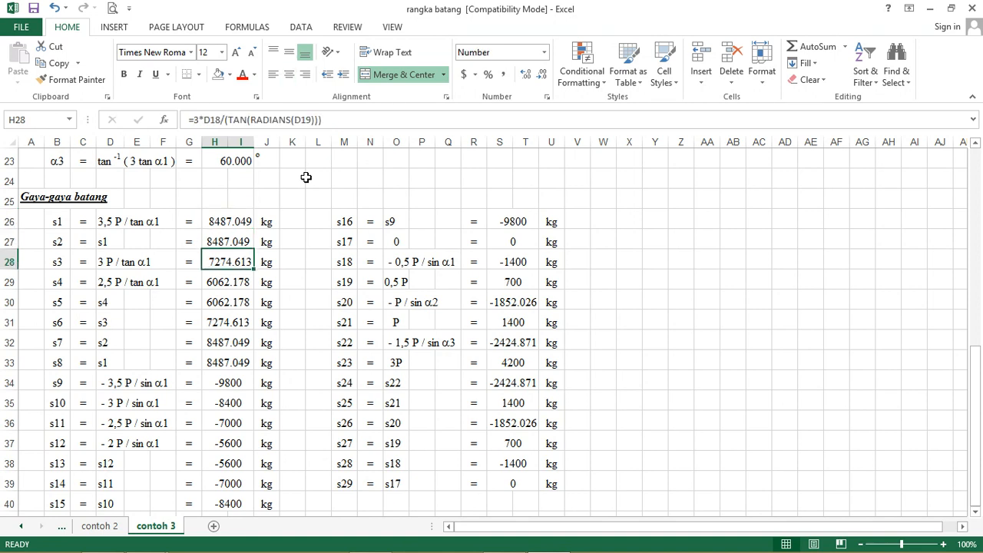
key("Down")
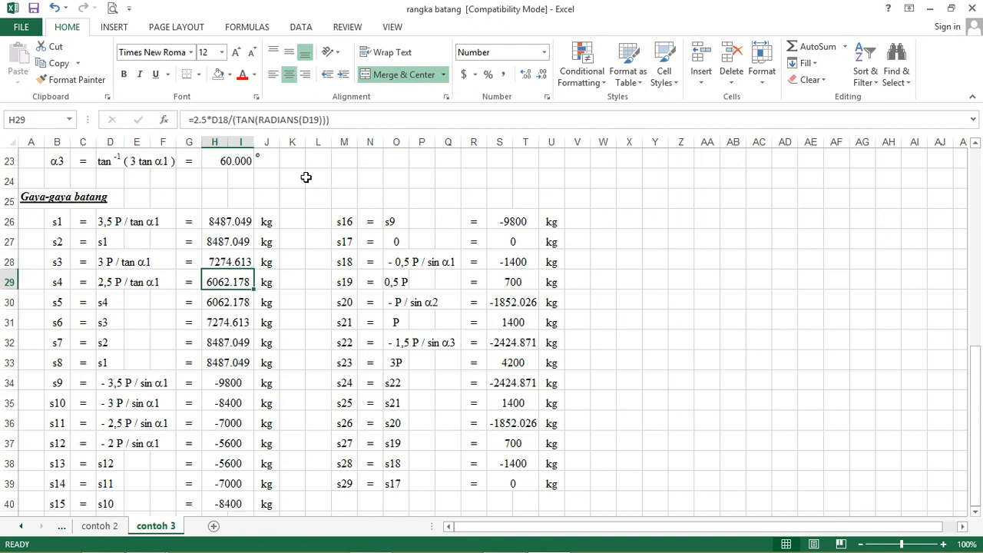
key("Down")
key("Down")
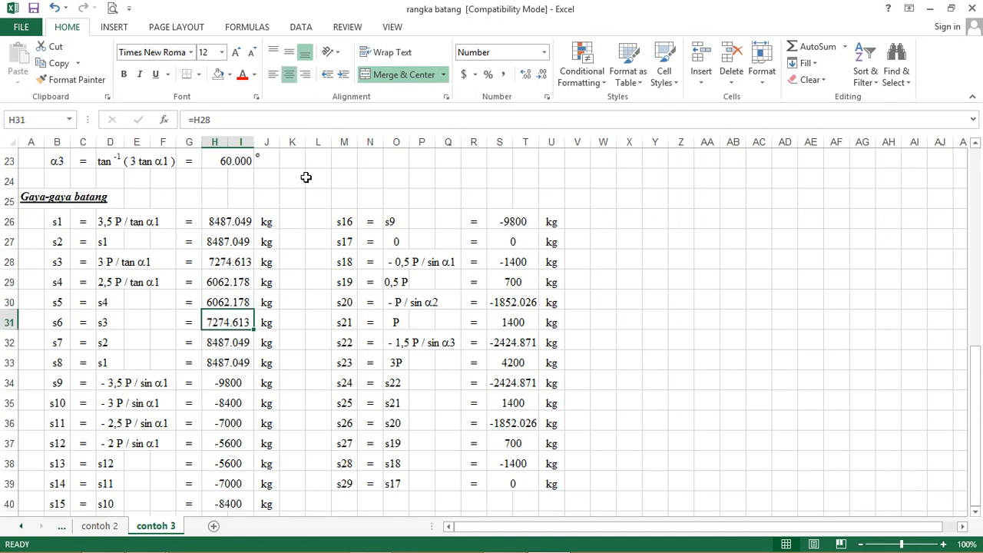
key("Down")
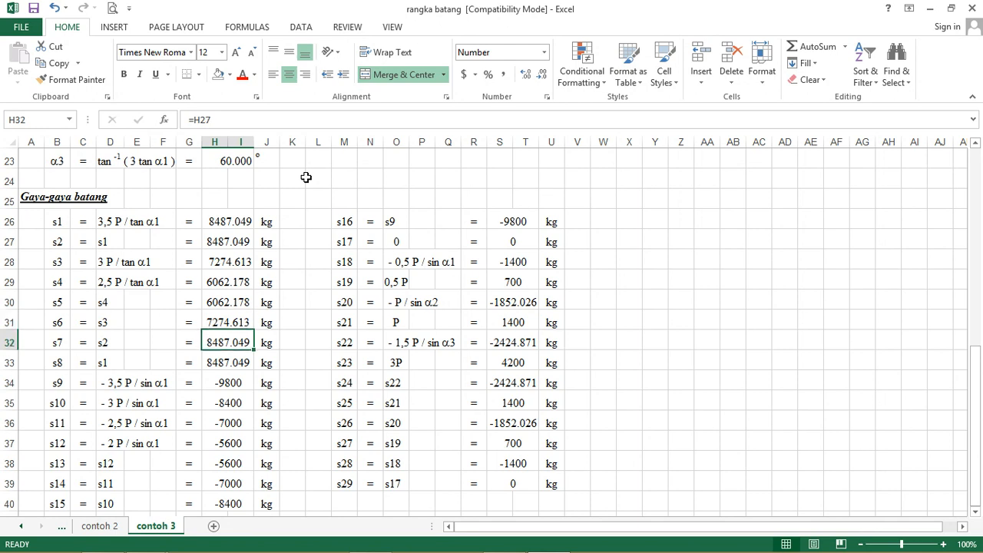
key("Down")
key("Down")
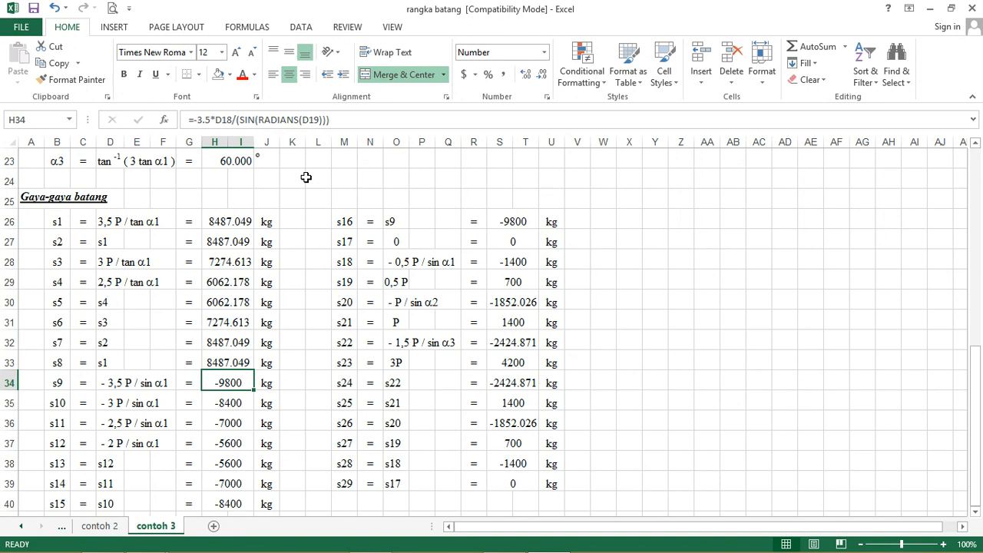
Step: Inspect the formulas behind the s9 to s15 member forces in cells H34 to H40
key("Down")
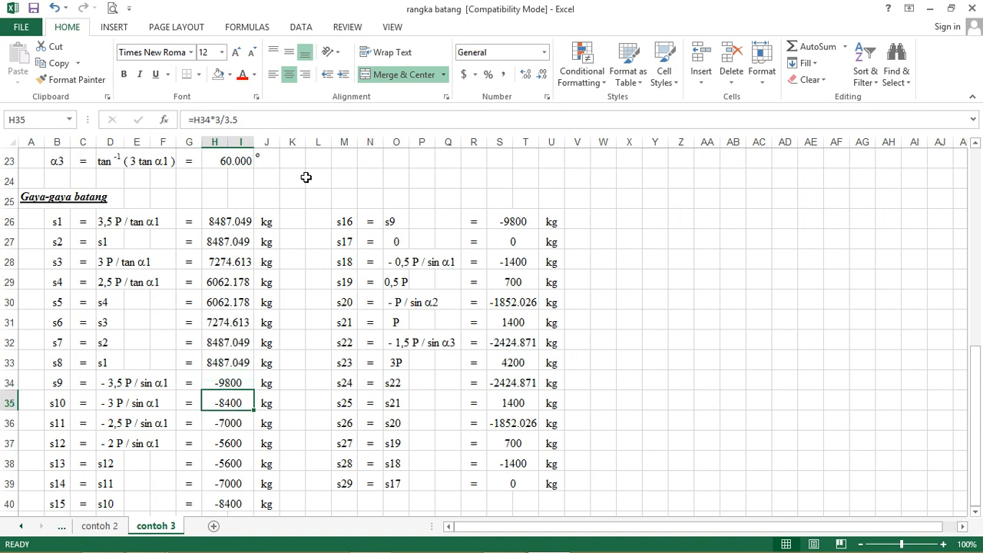
key("Down")
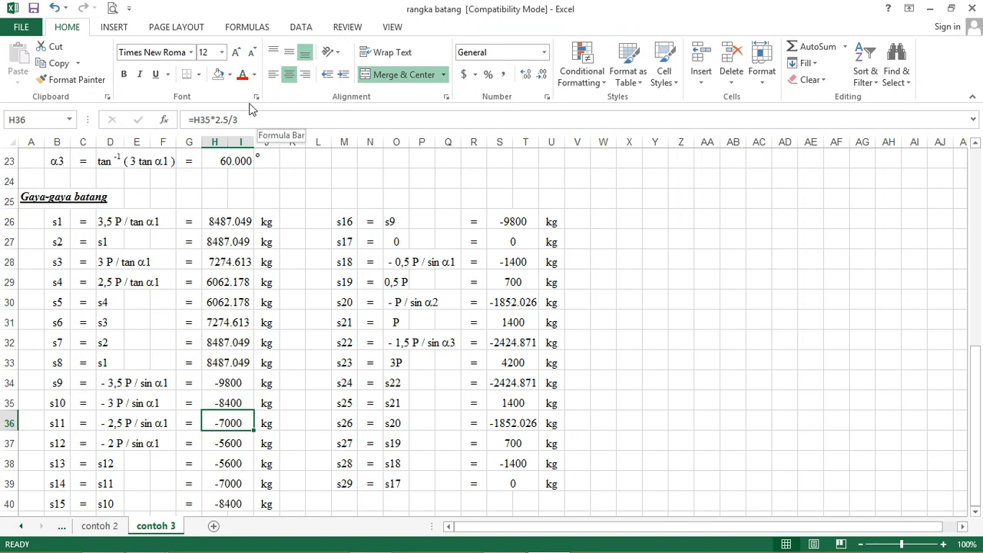
key("Down")
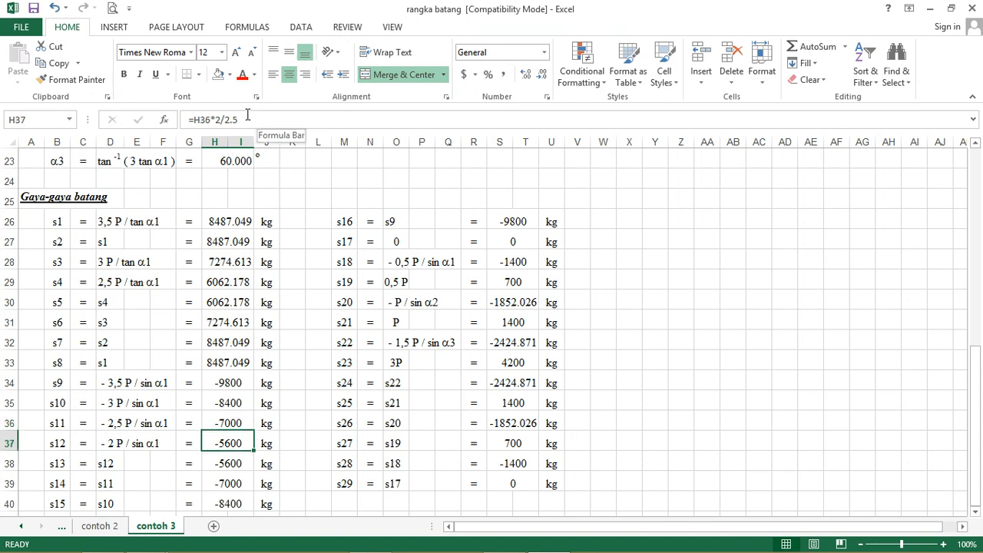
key("Down")
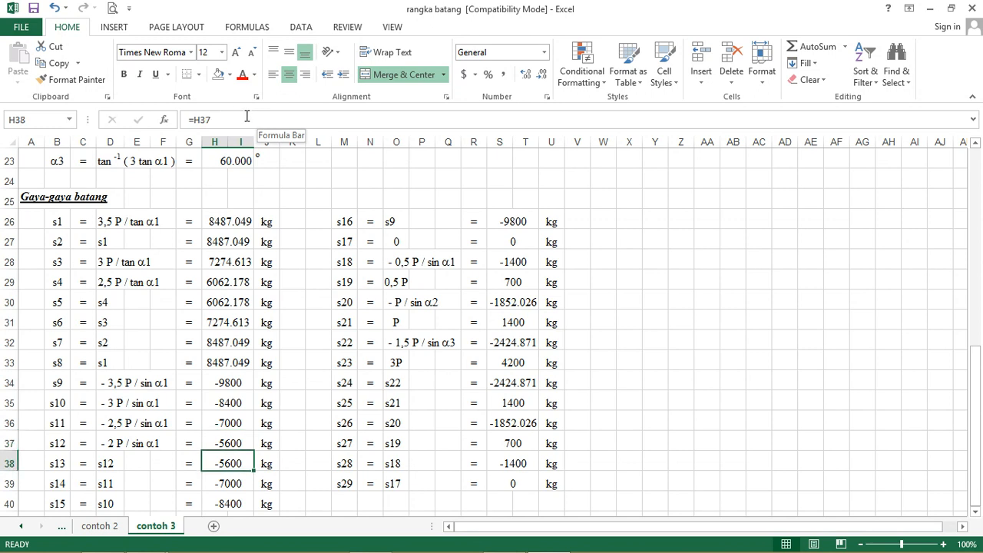
key("Down")
key("Down")
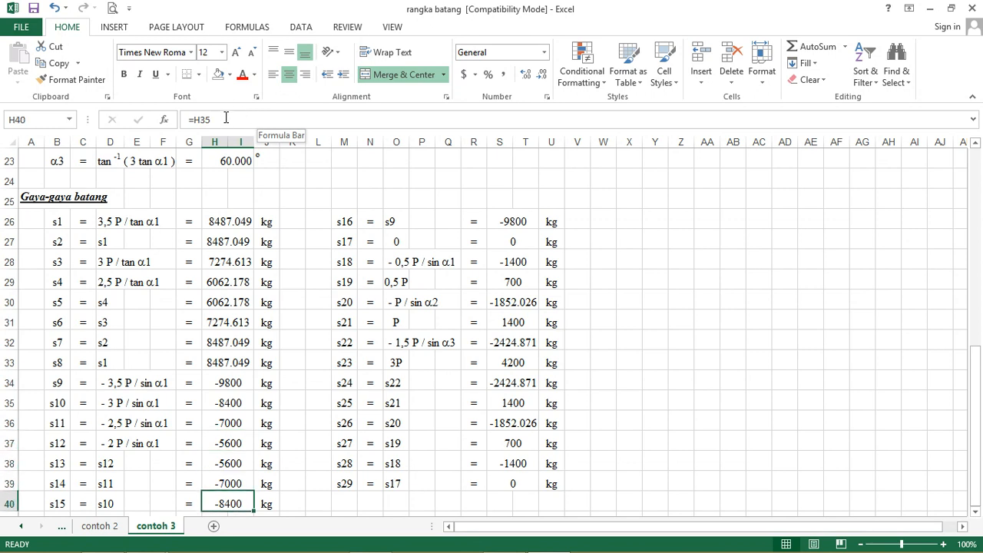
Step: Inspect the formulas behind the s16 to s23 member forces in cells S26 to S33
left_click(509, 219)
key("Down")
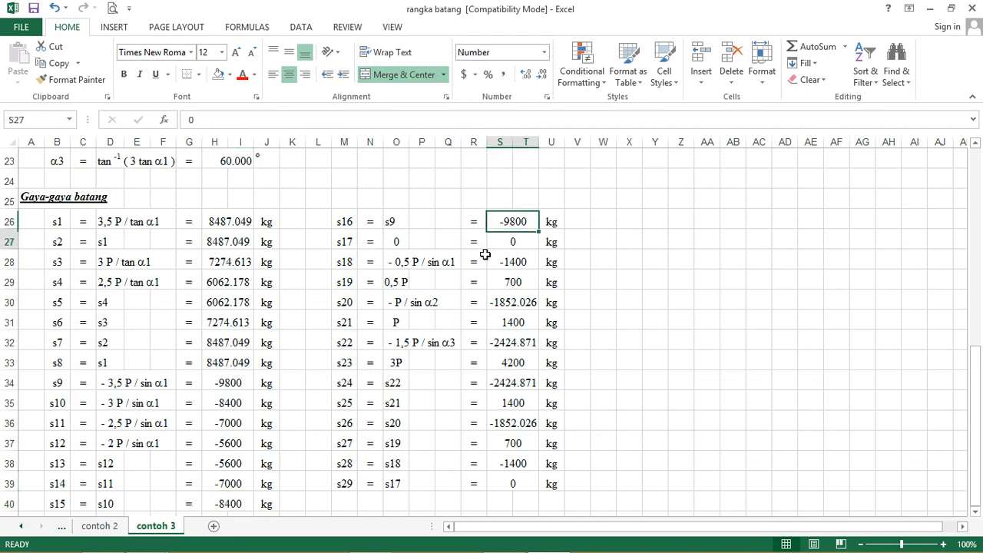
key("Down")
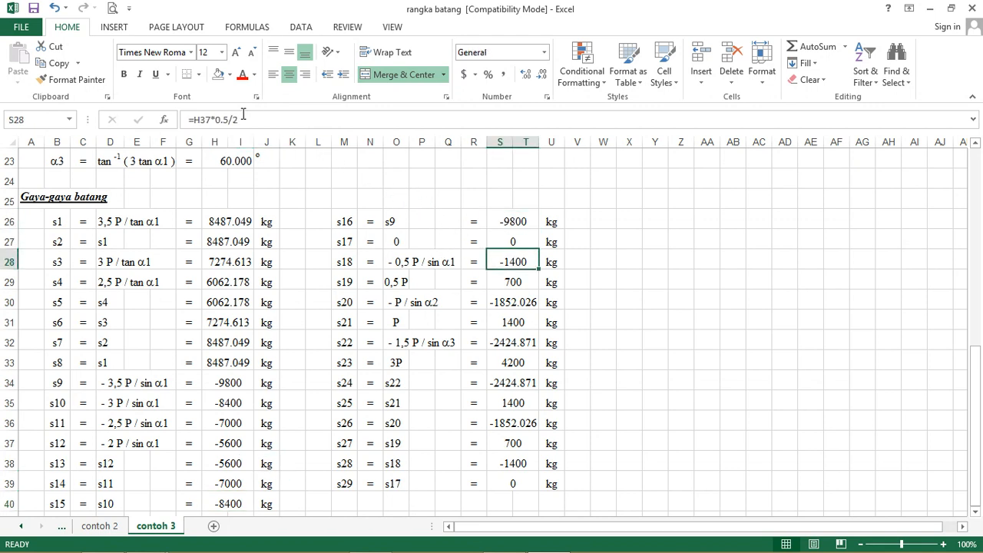
key("Down")
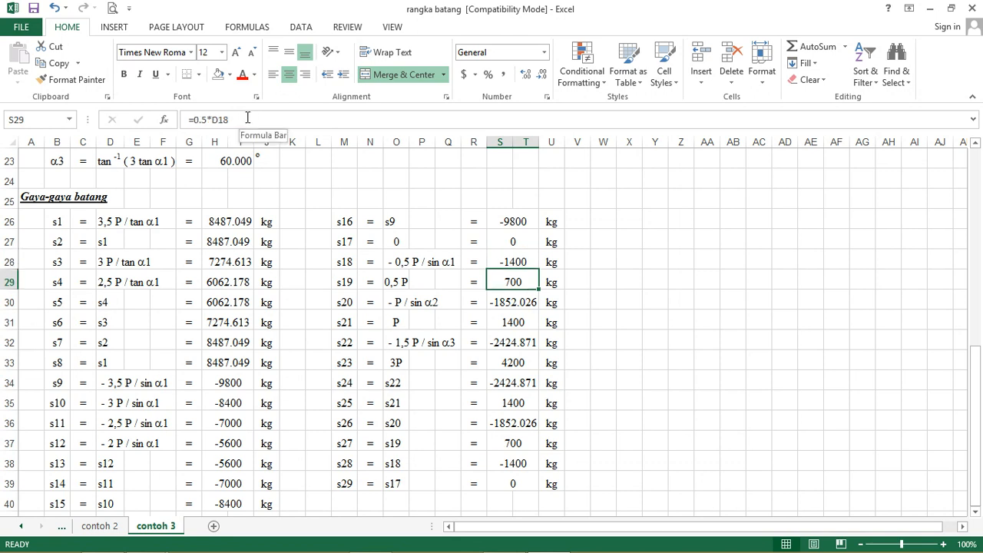
key("Down")
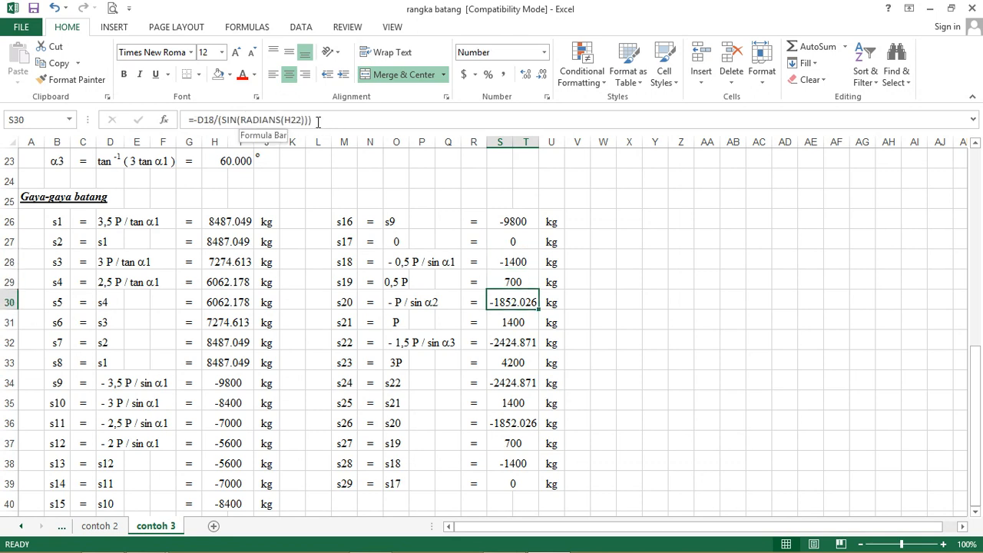
key("Down")
key("Down")
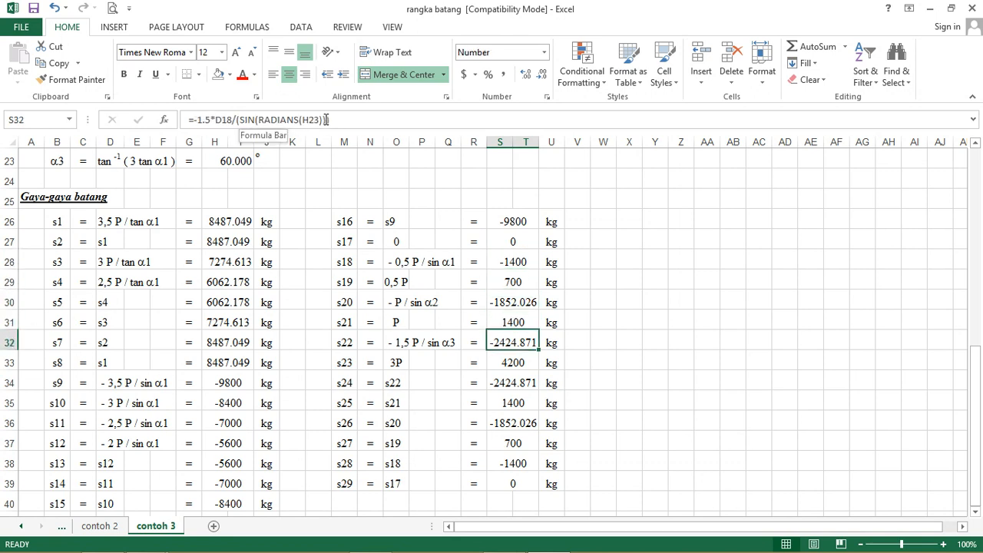
Step: Inspect the references behind the s24 to s29 member forces in cells S34 to S39
key("Down")
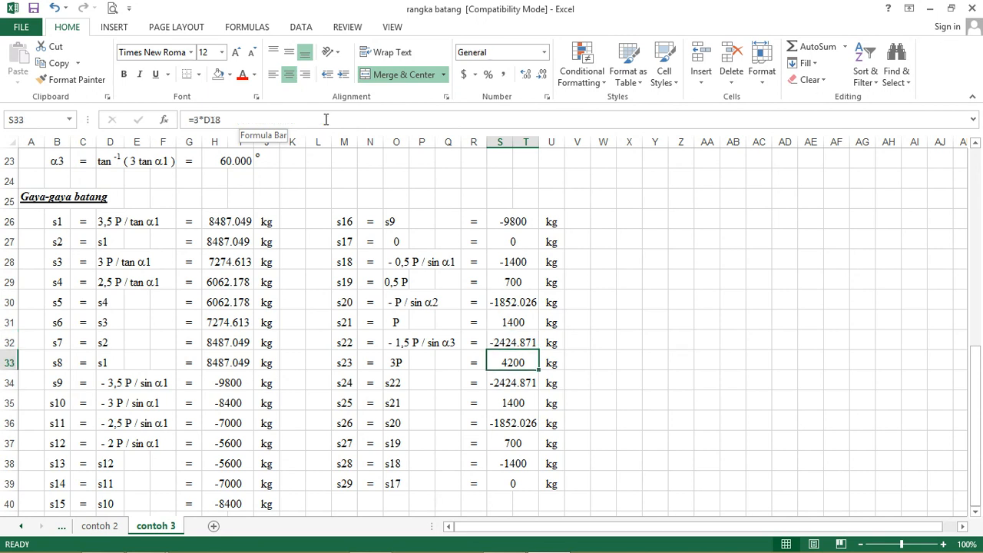
key("Down")
key("Down")
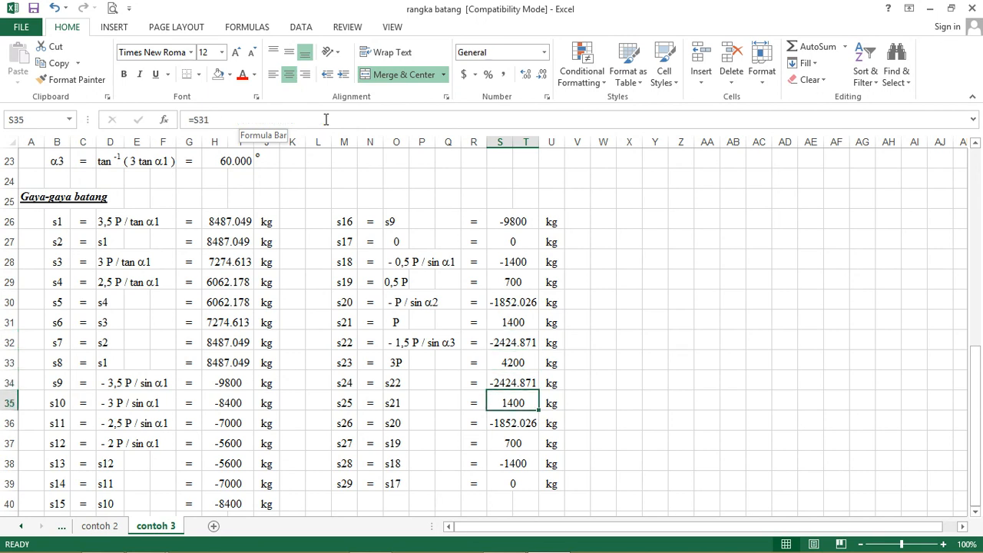
key("Down")
key("Down")
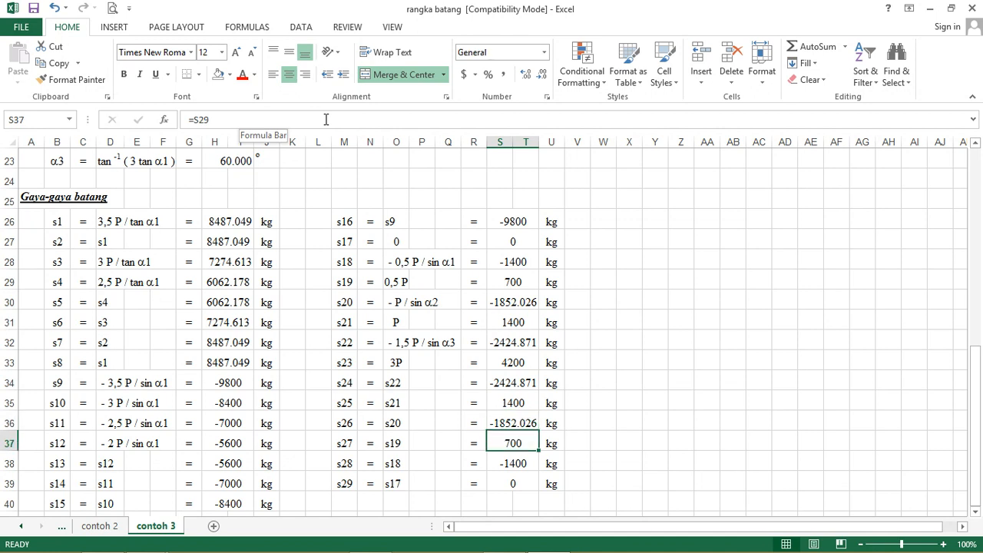
key("Down")
key("Down")
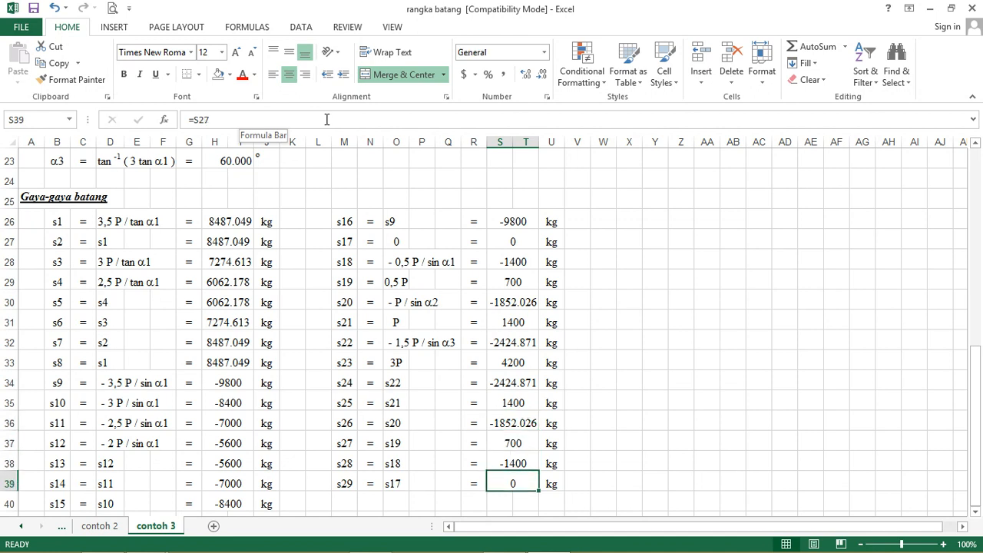
key("Down")
Step: Review the CONTOH 3 truss sketch together with the xP, P and α1 inputs
scroll(389, 236, "up", 2)
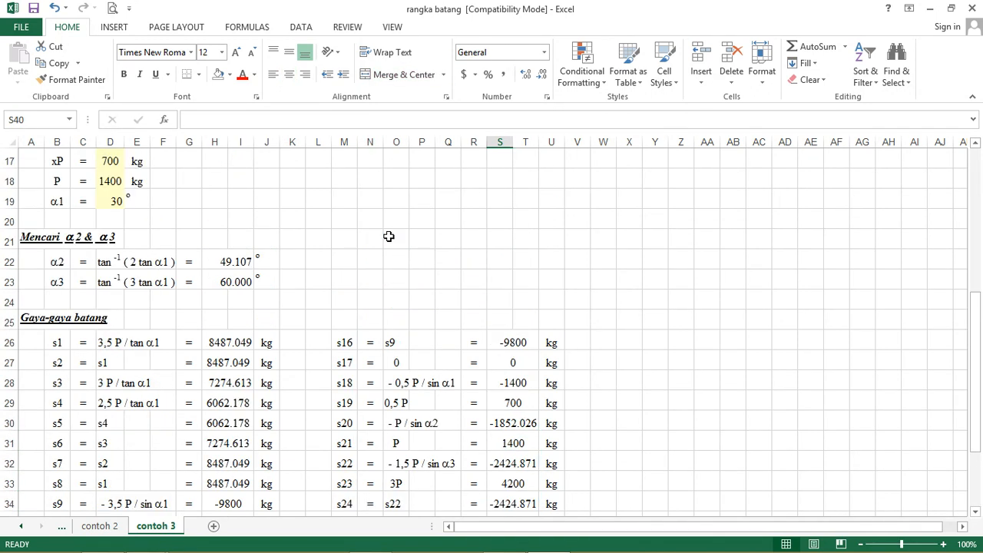
scroll(389, 237, "up", 5)
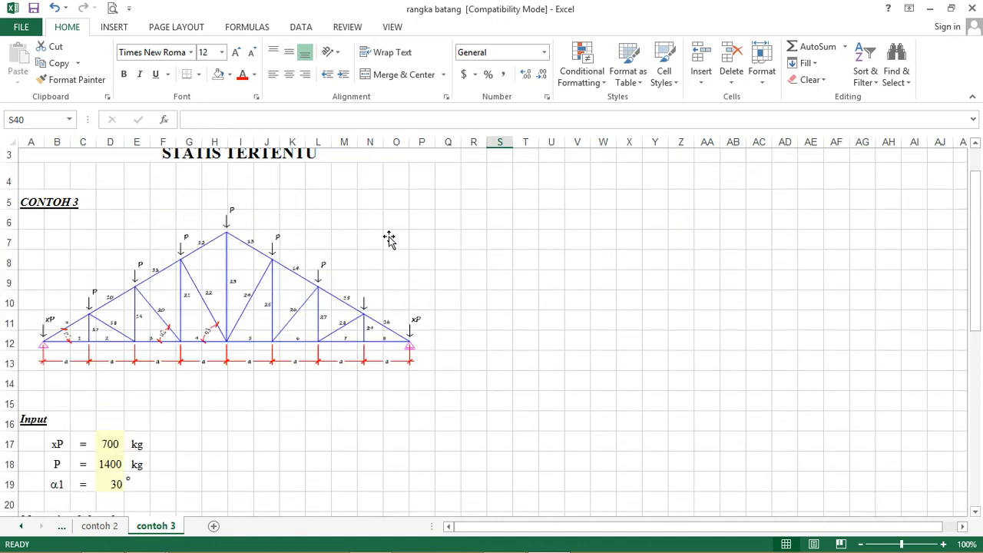
scroll(389, 239, "down", 1)
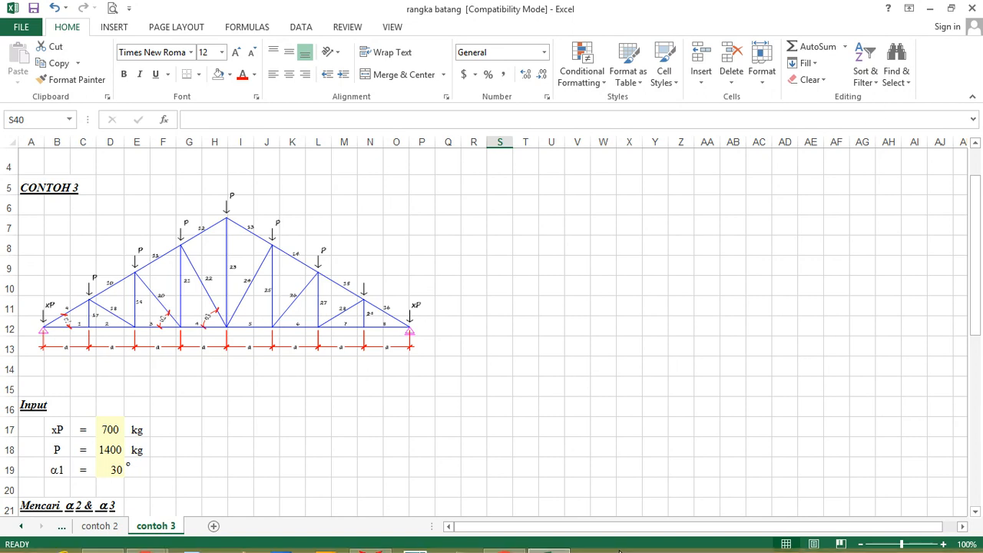
mouse_move(549, 550)
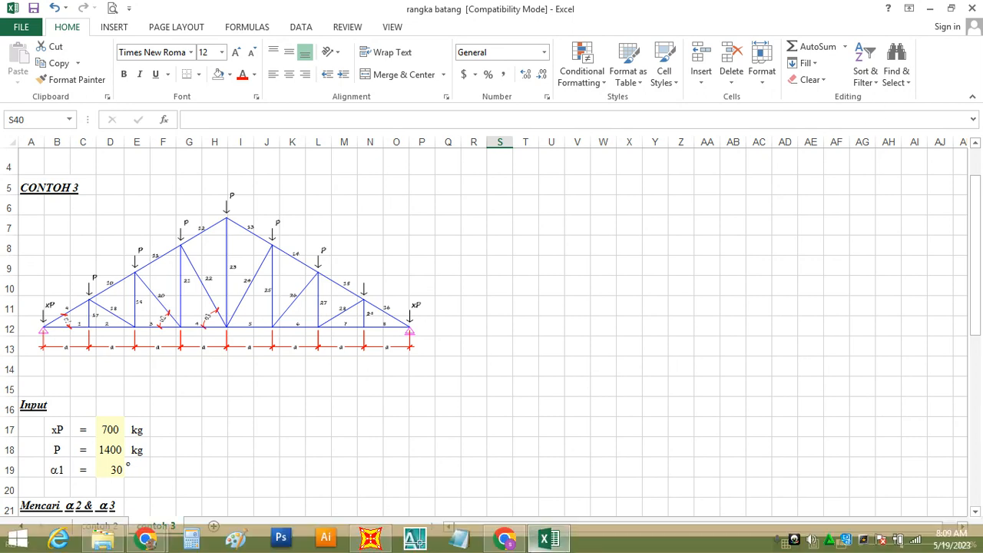
left_click(509, 540)
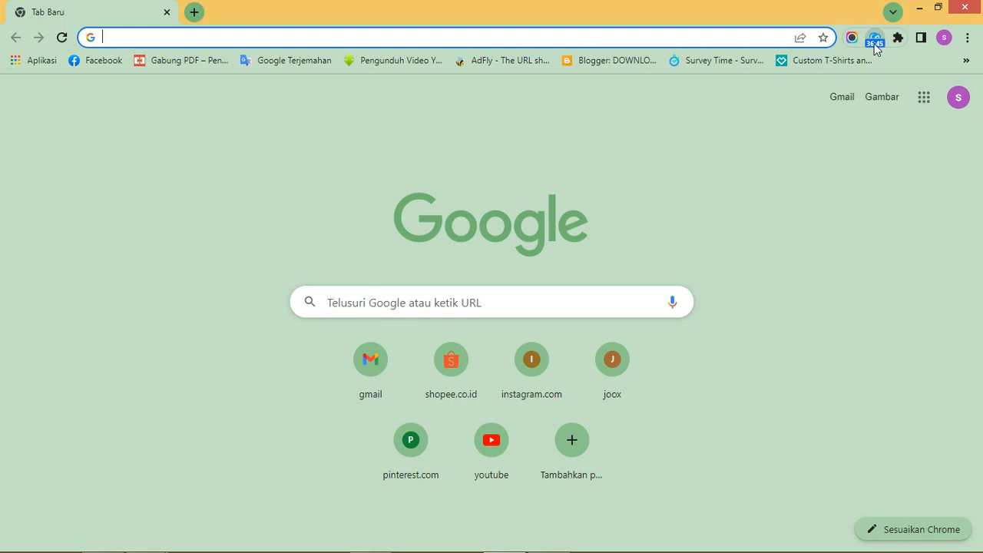
left_click(875, 40)
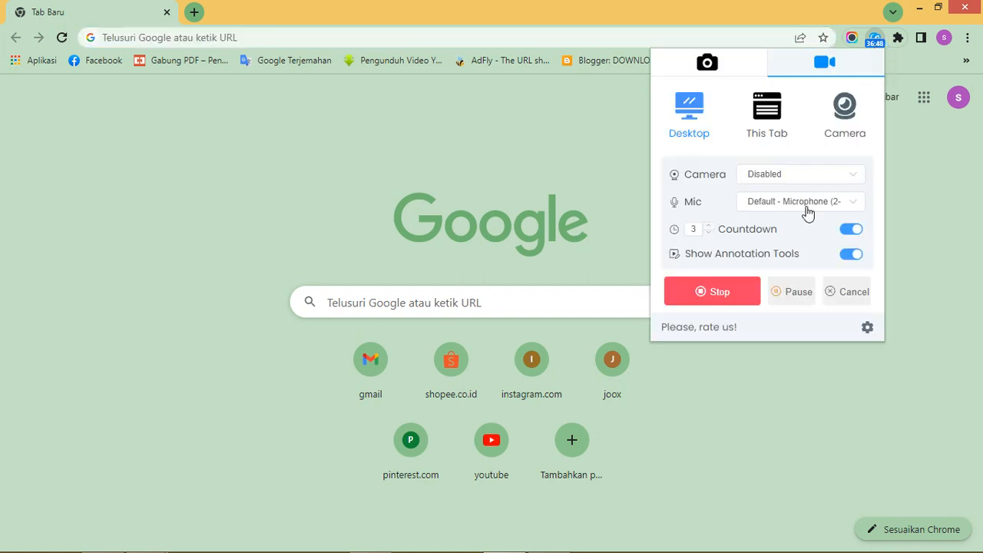